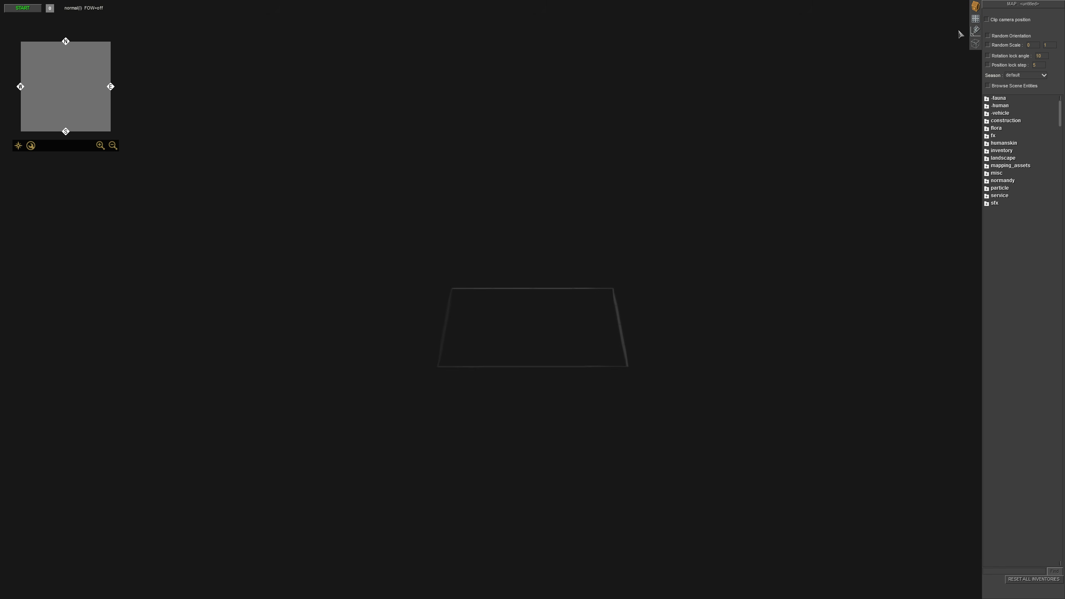
Look through the terrain, entity, clip and edifice editing modes to compare their options.
left_click(976, 20)
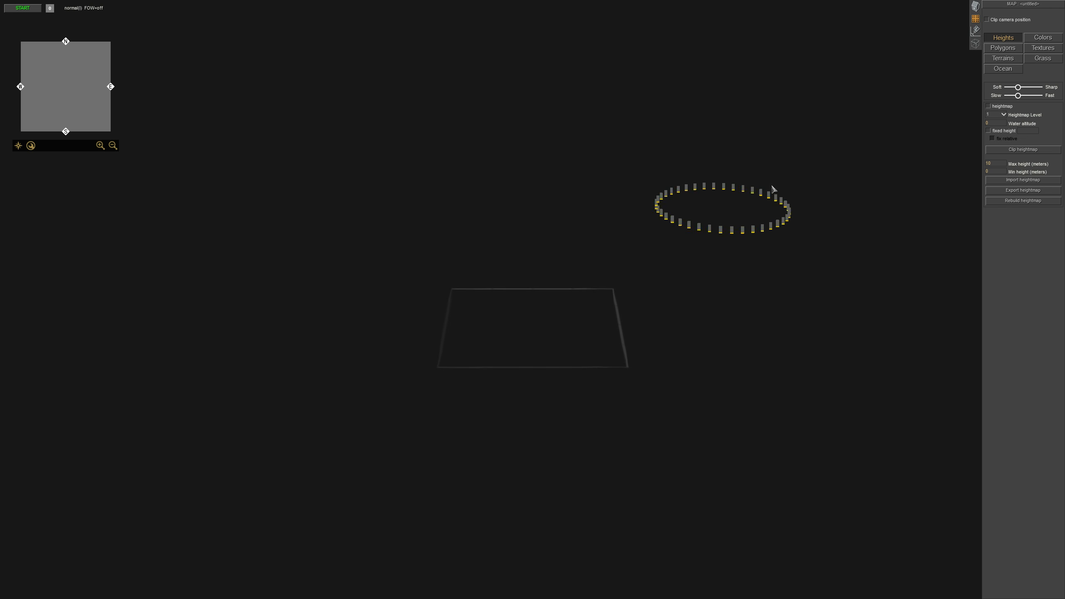
left_click(976, 6)
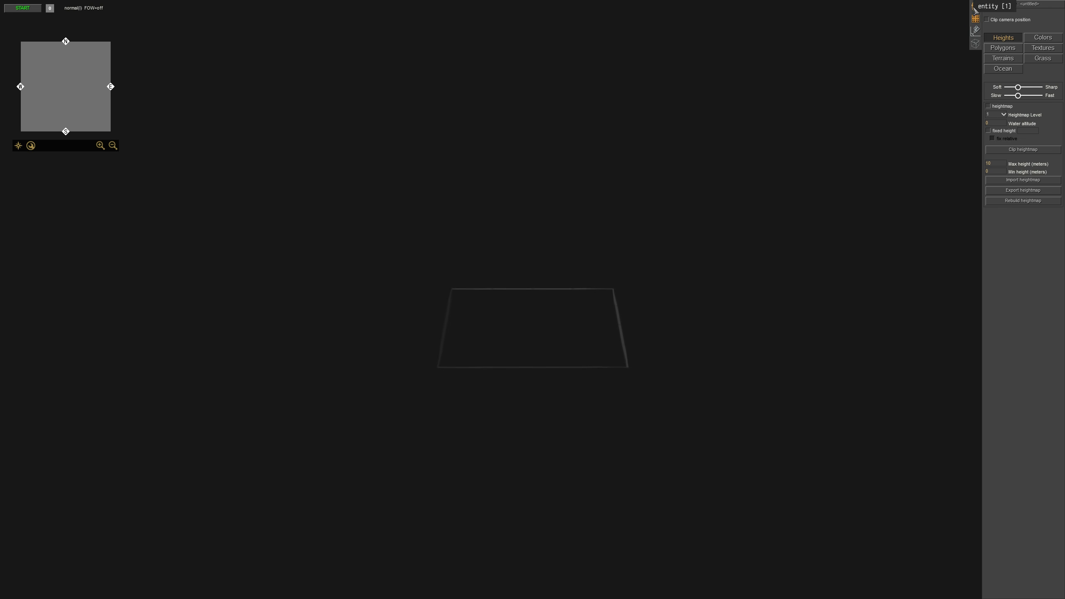
left_click(978, 21)
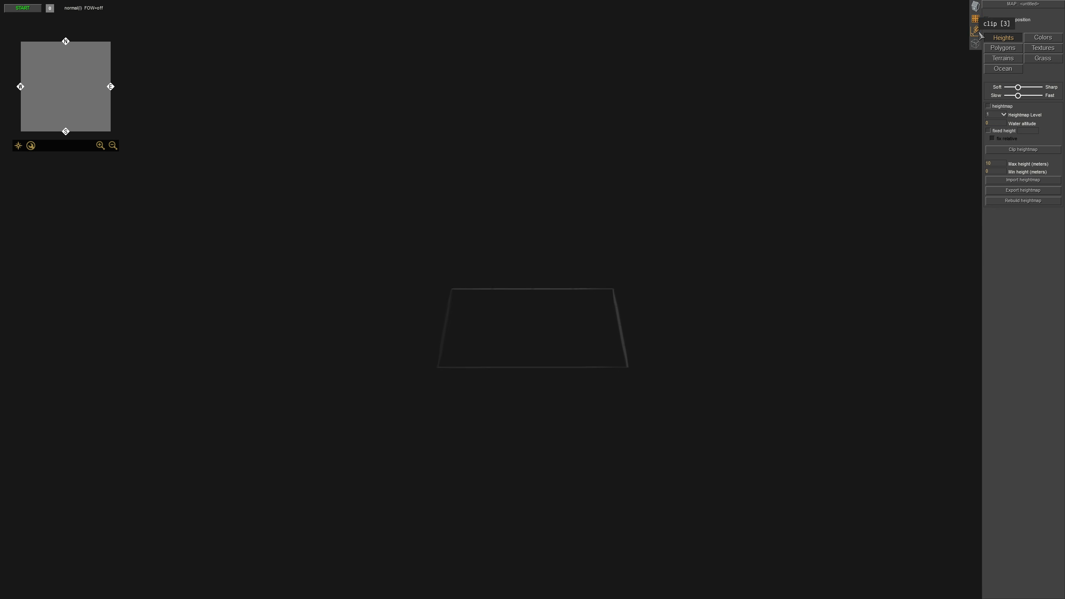
left_click(980, 33)
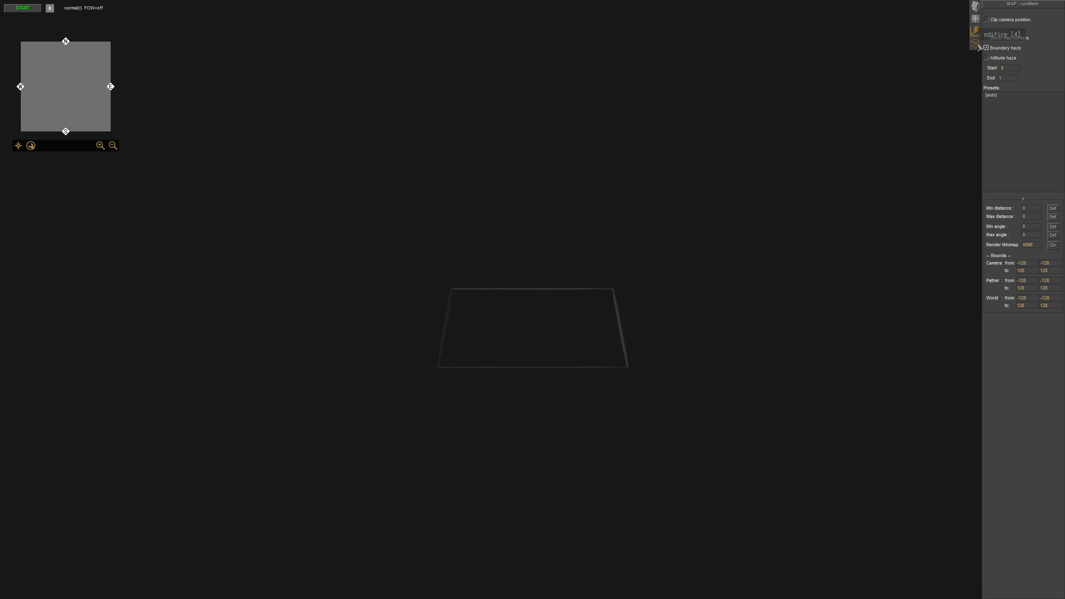
left_click(977, 45)
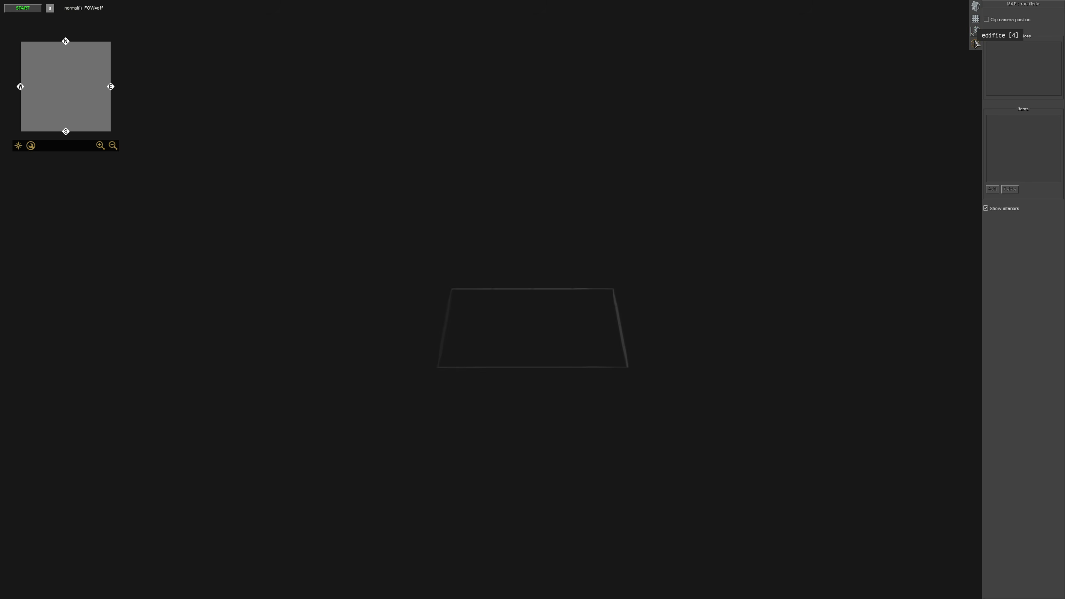
left_click(977, 33)
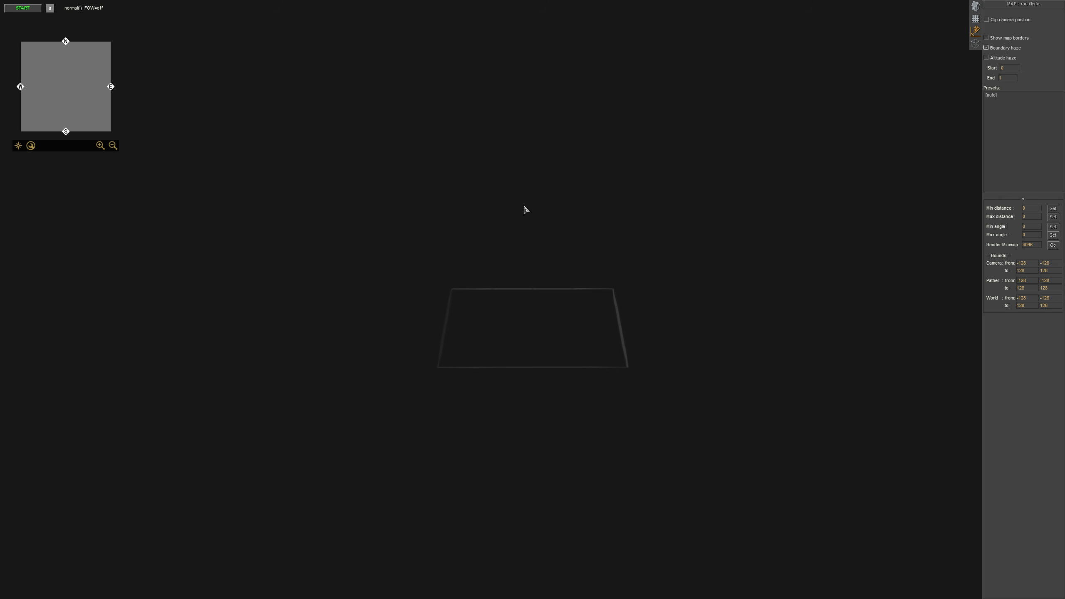
left_click(976, 44)
left_click(978, 37)
Create a new map with the 200x200 map size and the default landscape settings, discarding unsaved data.
key("Escape")
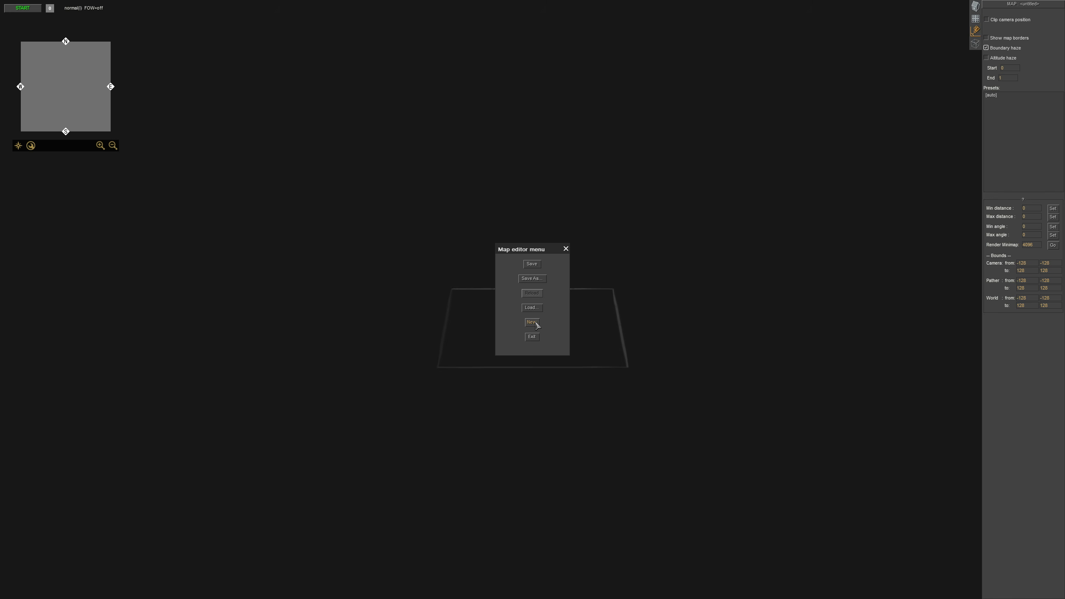
left_click(536, 323)
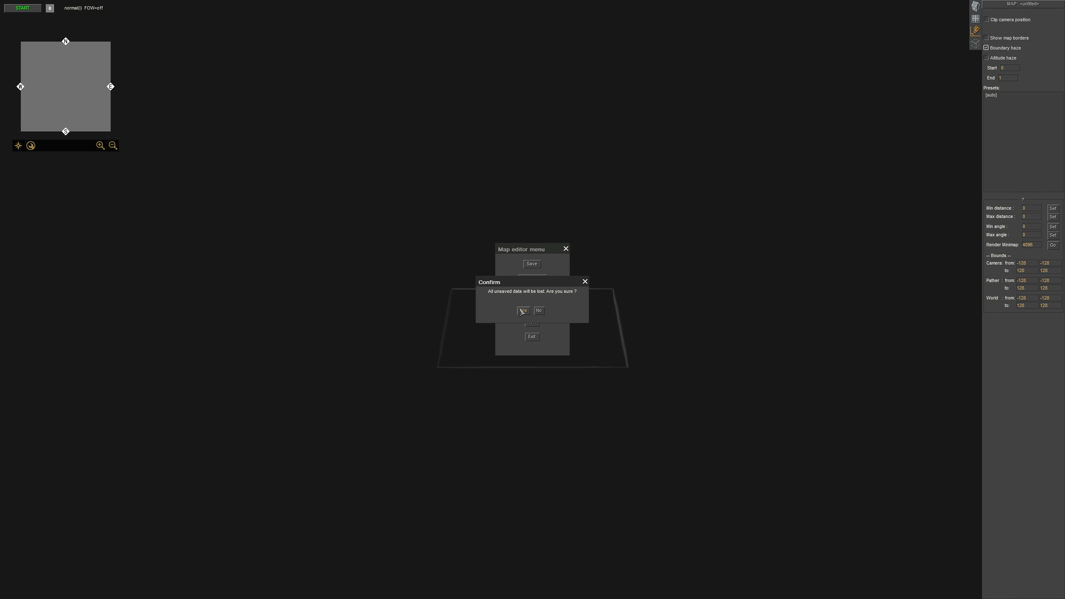
left_click(522, 311)
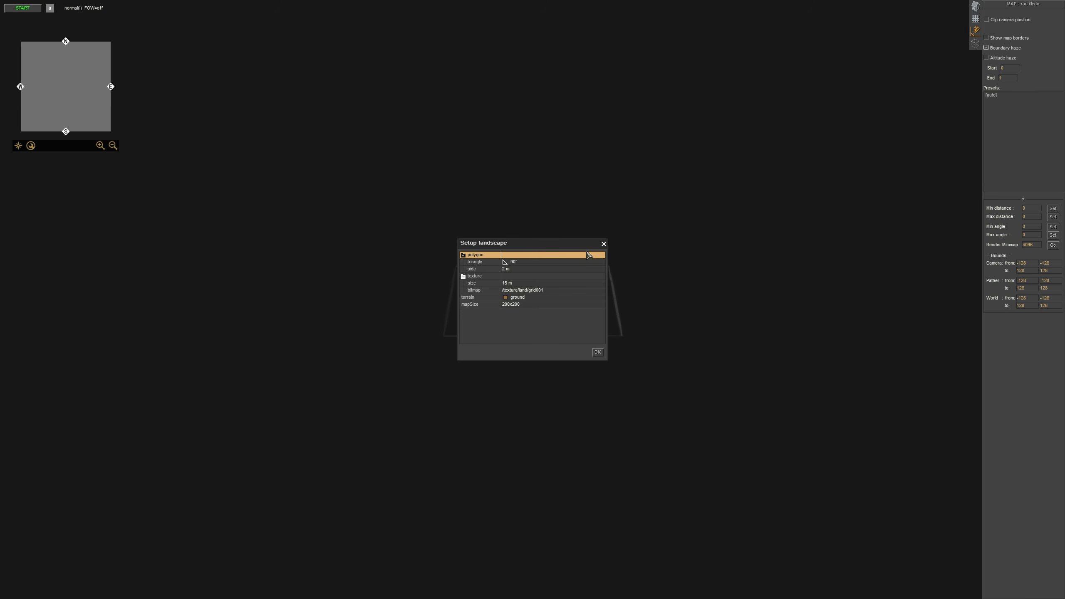
left_click(550, 305)
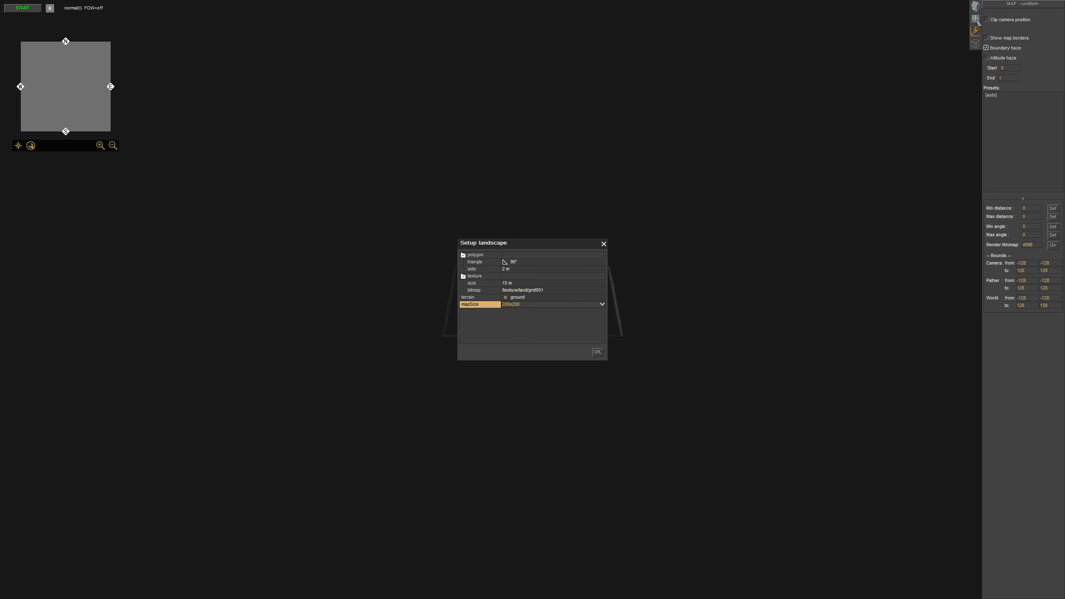
left_click(598, 353)
Switch back and forth between entity and terrain editing, ending on the terrain height tools.
mouse_move(557, 333)
middle_mouse_down()
mouse_move(366, 324)
mouse_move(564, 337)
middle_mouse_up()
middle_click_drag(551, 462, 518, 399)
scroll(518, 283, "up", 2)
key("F2")
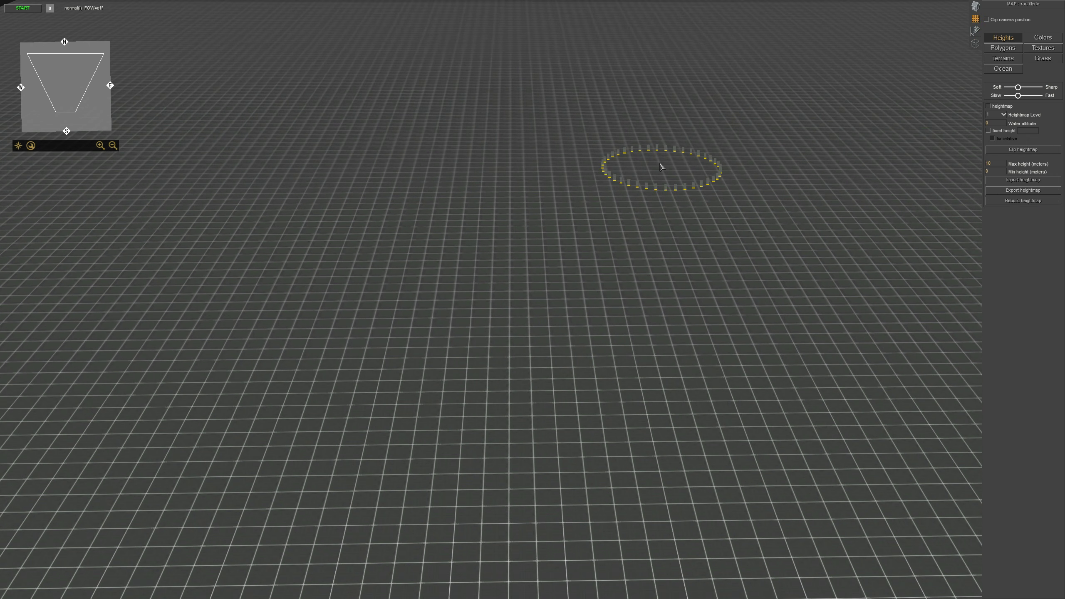
key("F1")
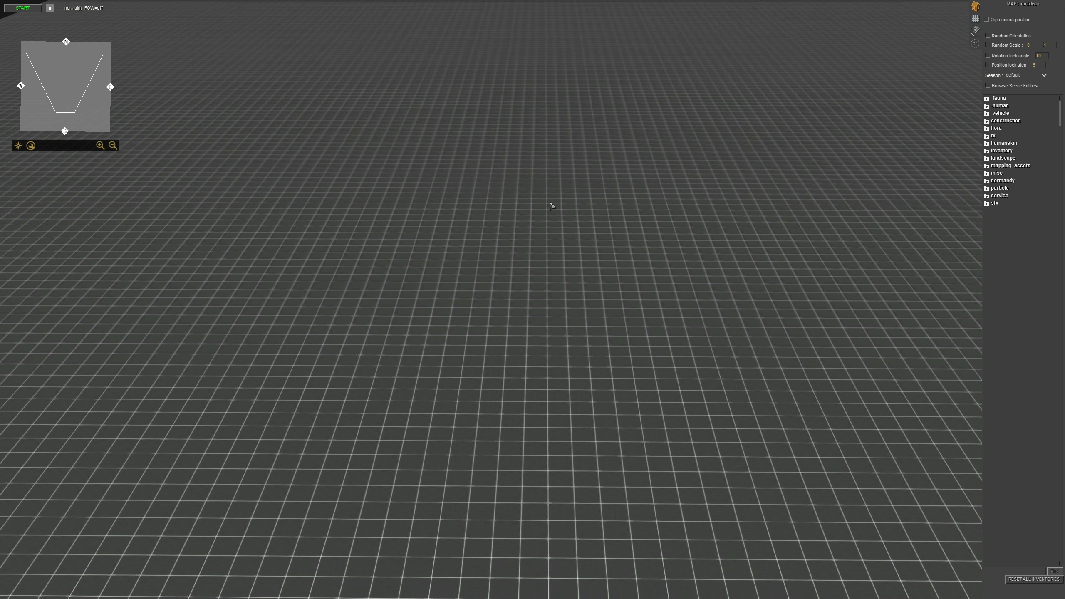
key("F2")
left_click(976, 6)
left_click(976, 18)
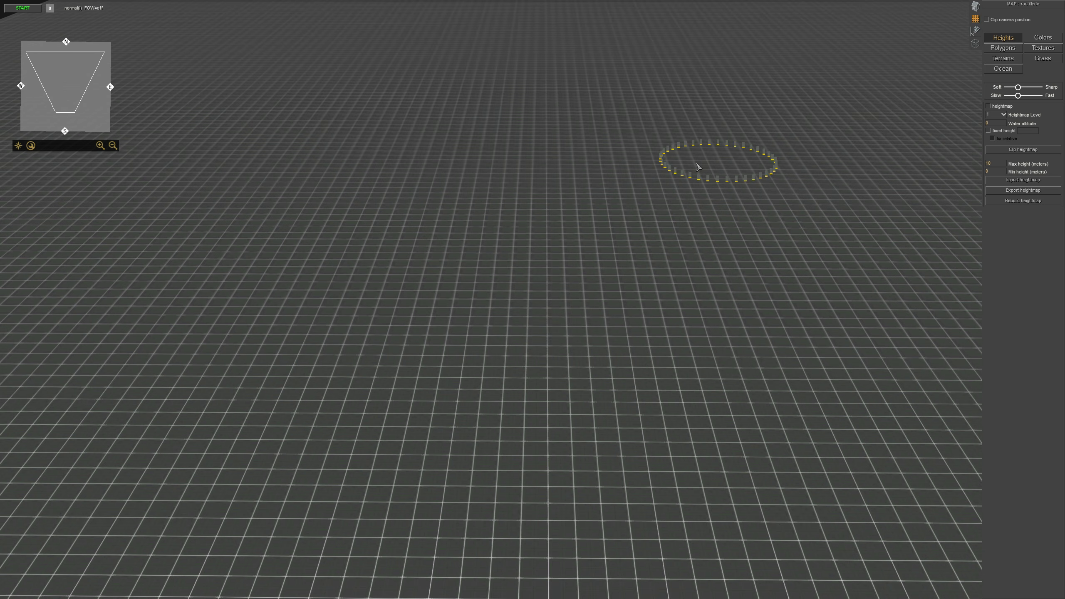
scroll(507, 236, "down", 3)
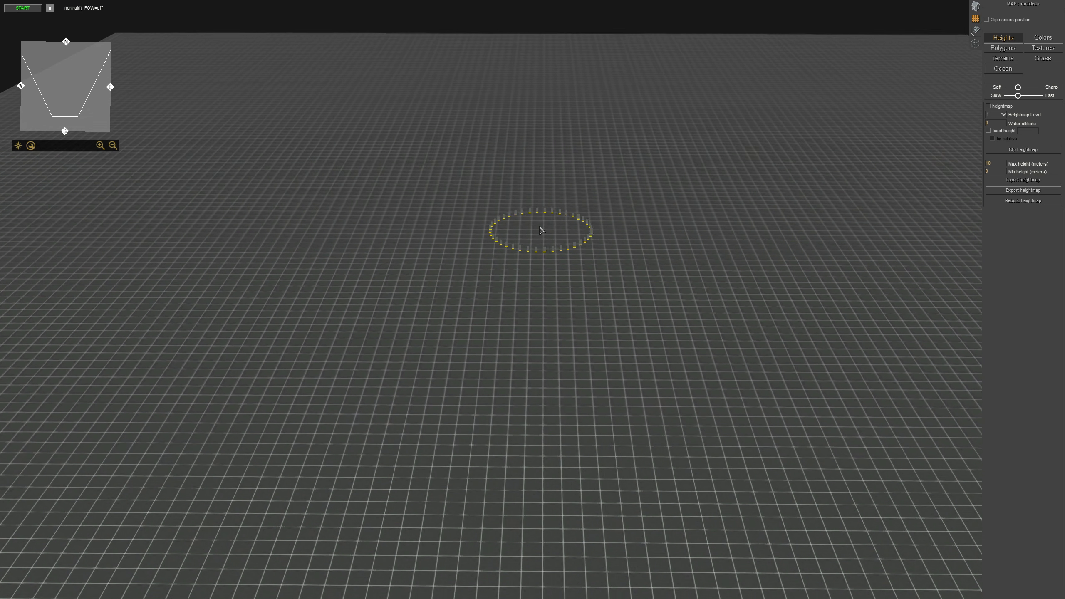
middle_click_drag(540, 227, 541, 230)
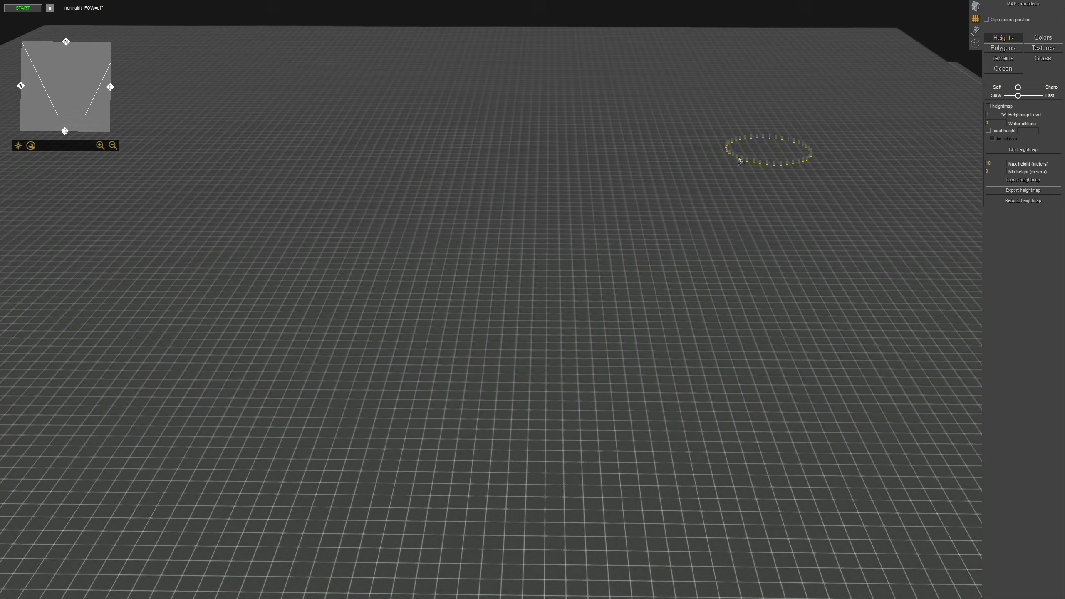
middle_click_drag(577, 262, 573, 254)
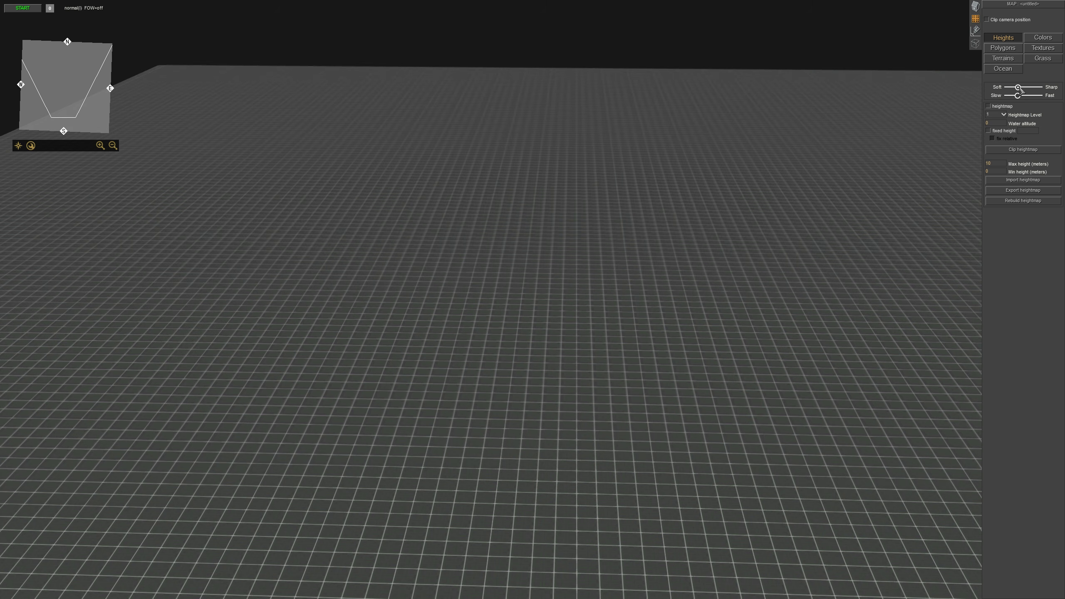
Set the height brush close to Sharp and raise two steep hills, one behind the other, on the flat terrain.
mouse_move(1022, 89)
left_mouse_down()
mouse_move(1049, 88)
mouse_move(1010, 90)
mouse_move(1036, 87)
left_mouse_up()
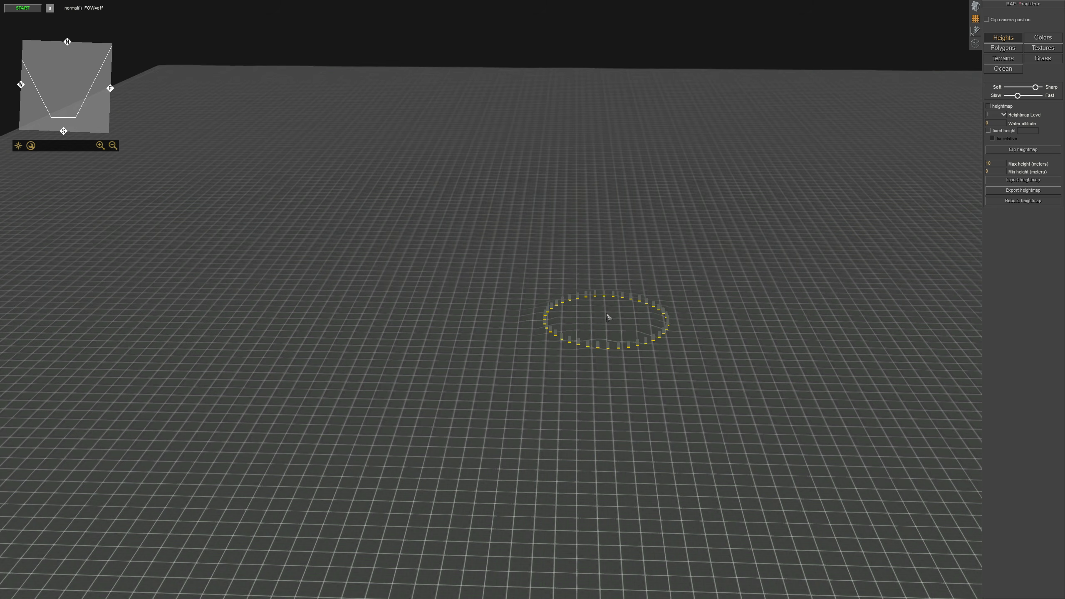
mouse_move(607, 317)
left_mouse_down()
mouse_move(621, 306)
mouse_move(543, 305)
left_mouse_up()
mouse_move(673, 273)
middle_mouse_down()
mouse_move(635, 254)
mouse_move(515, 255)
mouse_move(683, 281)
middle_mouse_up()
mouse_move(671, 226)
left_mouse_down()
mouse_move(726, 238)
mouse_move(633, 252)
left_mouse_up()
middle_click_drag(634, 252, 694, 227)
scroll(693, 227, "up", 4)
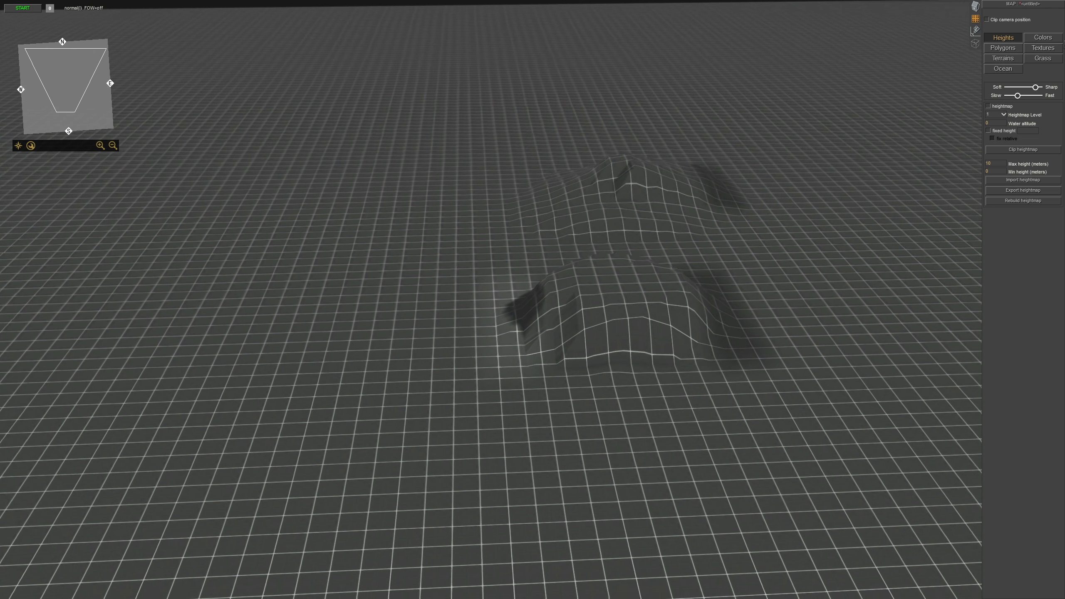
Set the height brush close to Soft and raise a smooth, rounded hill west of the two steep ones.
left_click_drag(1035, 87, 1012, 87)
middle_click_drag(931, 97, 356, 319)
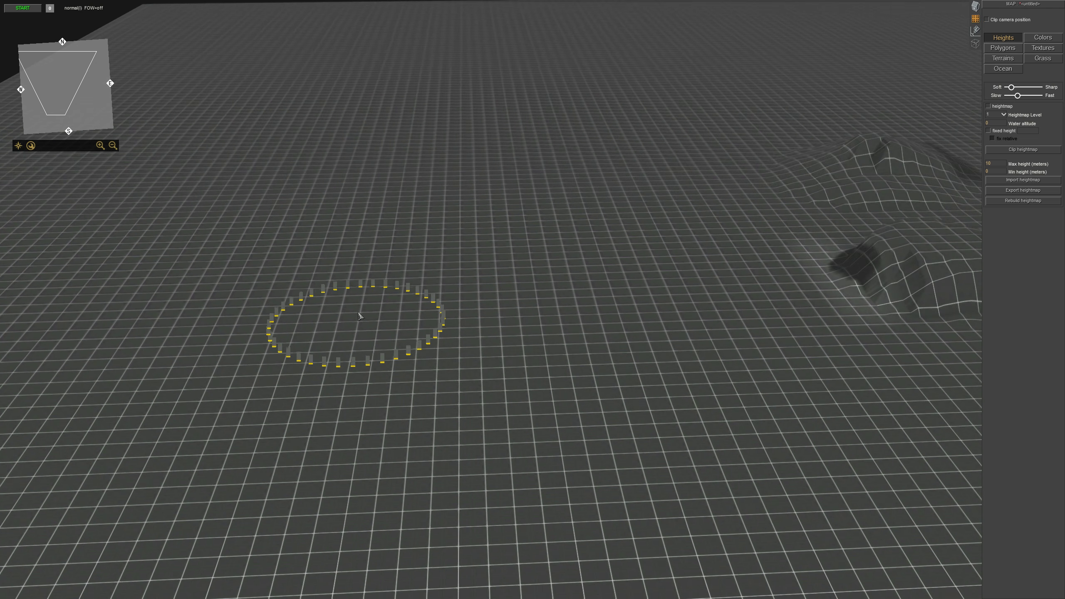
mouse_move(357, 319)
left_mouse_down()
mouse_move(446, 294)
mouse_move(485, 300)
mouse_move(452, 268)
left_mouse_up()
mouse_move(451, 269)
middle_mouse_down()
mouse_move(464, 285)
mouse_move(512, 256)
mouse_move(563, 250)
mouse_move(511, 251)
mouse_move(566, 281)
middle_mouse_up()
mouse_move(696, 189)
middle_mouse_down()
mouse_move(760, 133)
mouse_move(671, 218)
mouse_move(728, 245)
mouse_move(689, 231)
mouse_move(491, 250)
middle_mouse_up()
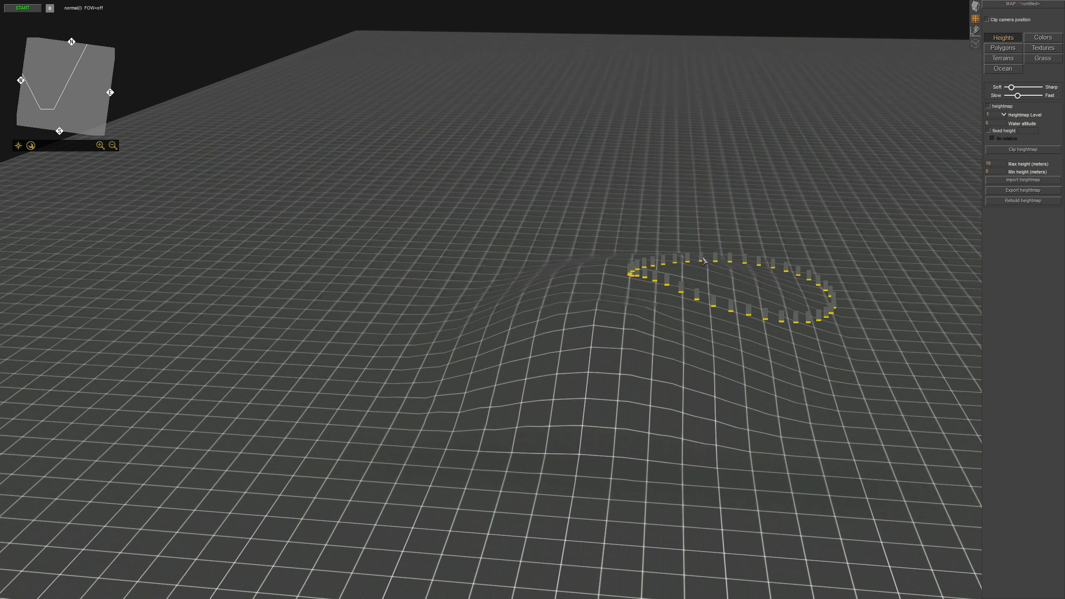
mouse_move(677, 309)
middle_mouse_down()
mouse_move(672, 245)
mouse_move(713, 307)
mouse_move(818, 310)
middle_mouse_up()
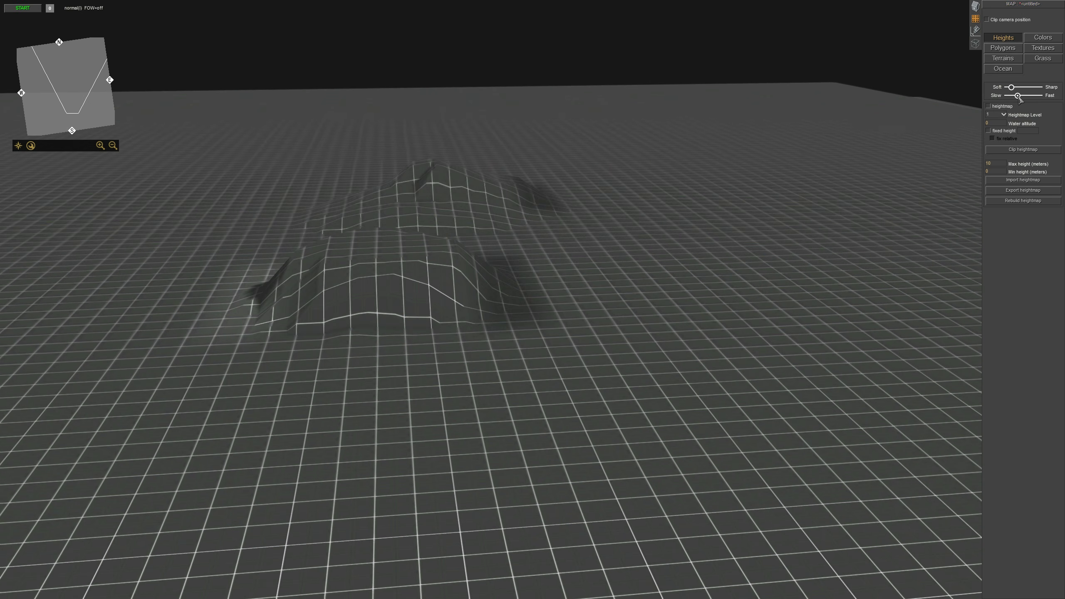
Return the brush sharpness to a middle value, set its speed close to Fast and raise a hill group east of the steep hills.
left_click_drag(1011, 88, 1016, 92)
middle_click_drag(403, 324, 713, 285)
left_click_drag(1019, 96, 1036, 96)
scroll(741, 281, "down", 2)
middle_click_drag(742, 281, 785, 243)
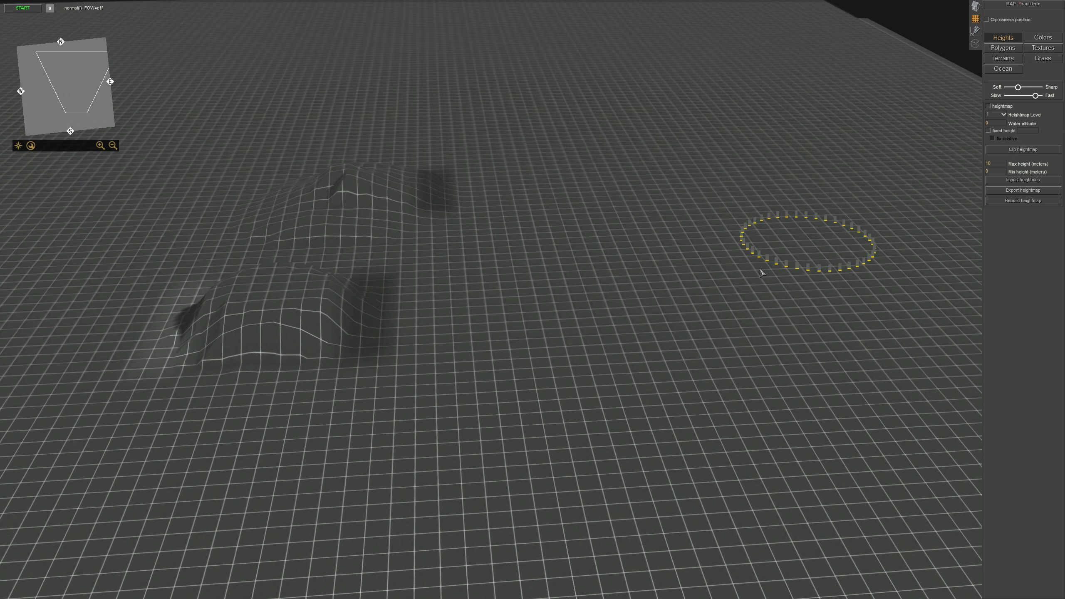
mouse_move(785, 243)
left_mouse_down()
mouse_move(718, 309)
mouse_move(678, 279)
mouse_move(735, 217)
mouse_move(811, 266)
mouse_move(687, 285)
mouse_move(609, 233)
mouse_move(605, 275)
left_mouse_up()
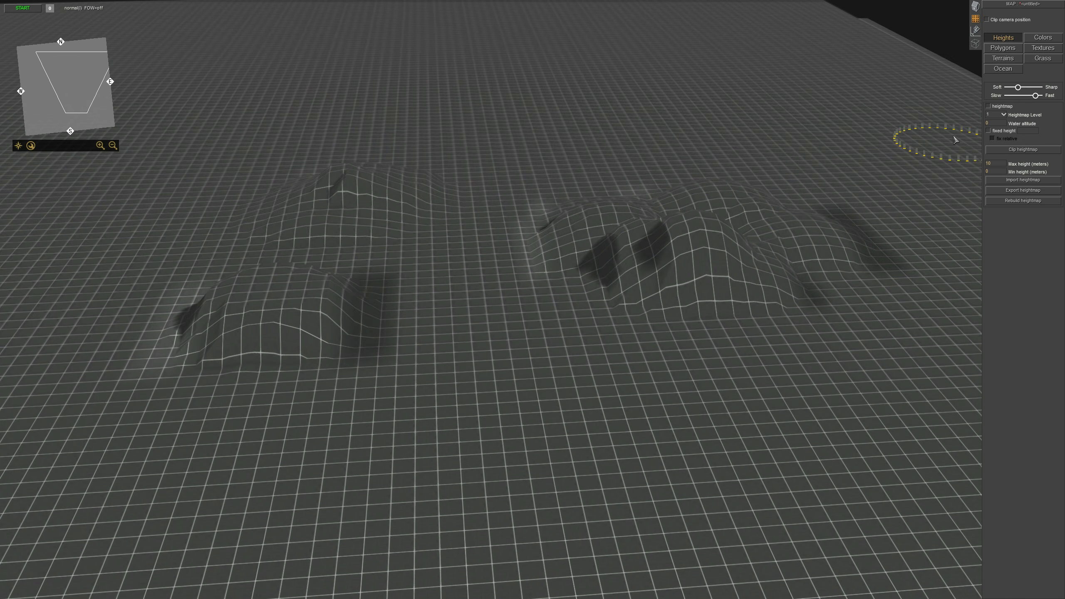
Set the height brush speed close to Slow and raise the ground slightly near the smooth hill.
left_click_drag(1036, 96, 1011, 96)
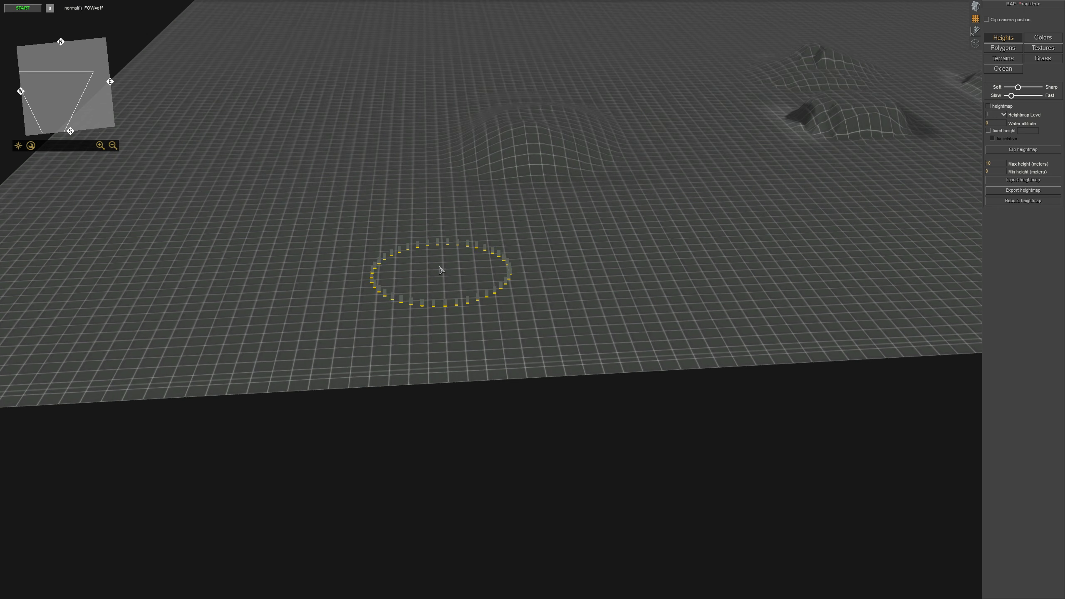
scroll(579, 351, "up", 4)
scroll(579, 351, "up", 3)
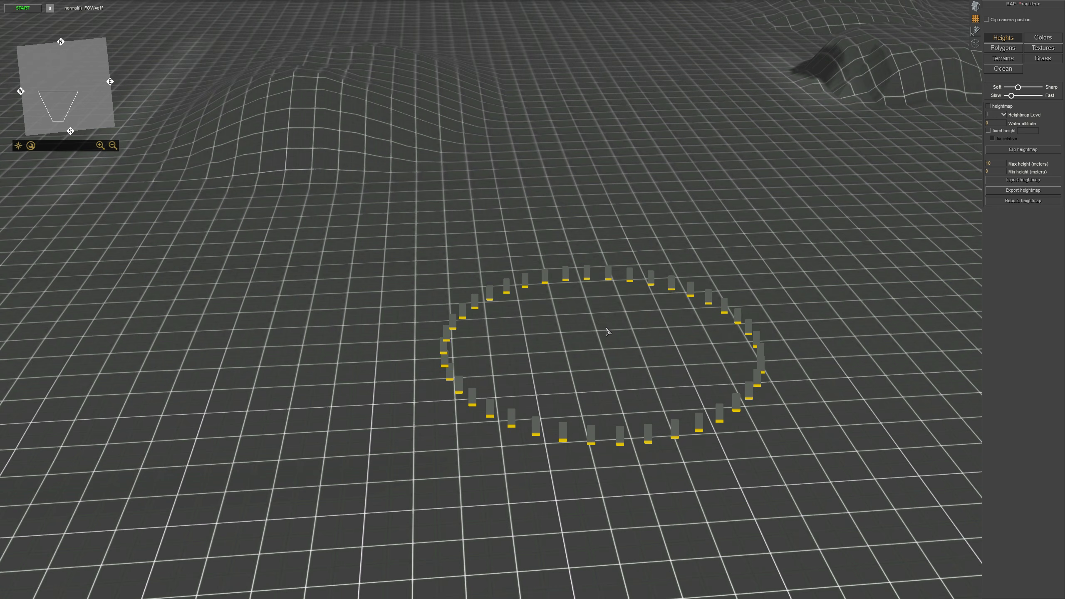
left_click_drag(671, 258, 476, 307)
middle_click_drag(477, 307, 563, 289)
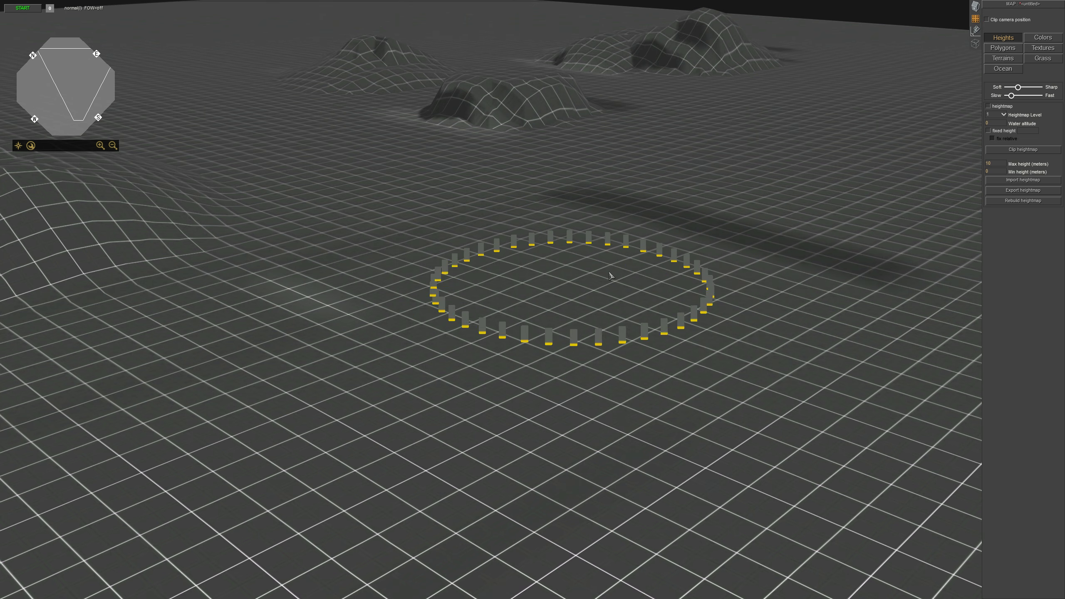
Enable the fixed height option at 0 and flatten all raised hills across the map with the height brush.
mouse_move(549, 294)
middle_mouse_down()
mouse_move(724, 276)
mouse_move(568, 294)
mouse_move(570, 281)
mouse_move(697, 227)
mouse_move(690, 257)
mouse_move(648, 289)
middle_mouse_up()
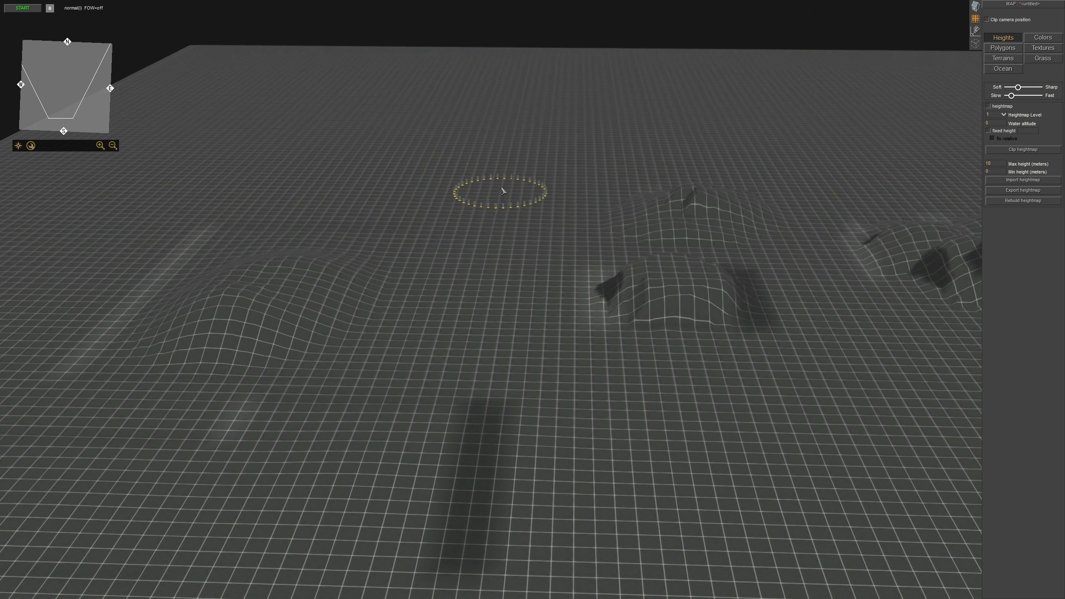
middle_click_drag(504, 188, 515, 183)
scroll(509, 188, "down", 2)
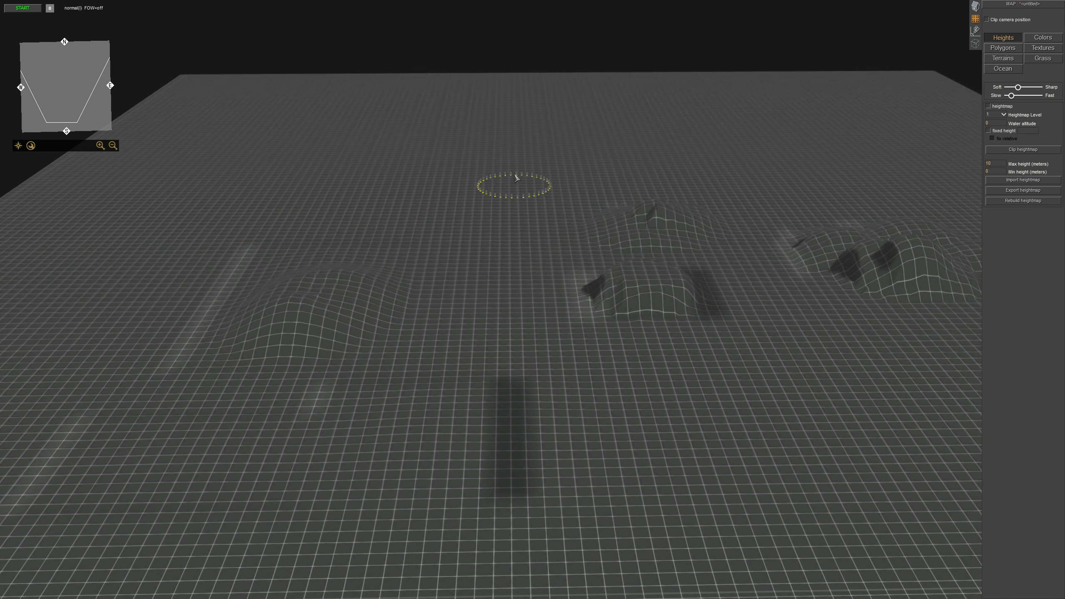
key("F1")
scroll(546, 328, "down", 2)
key("F2")
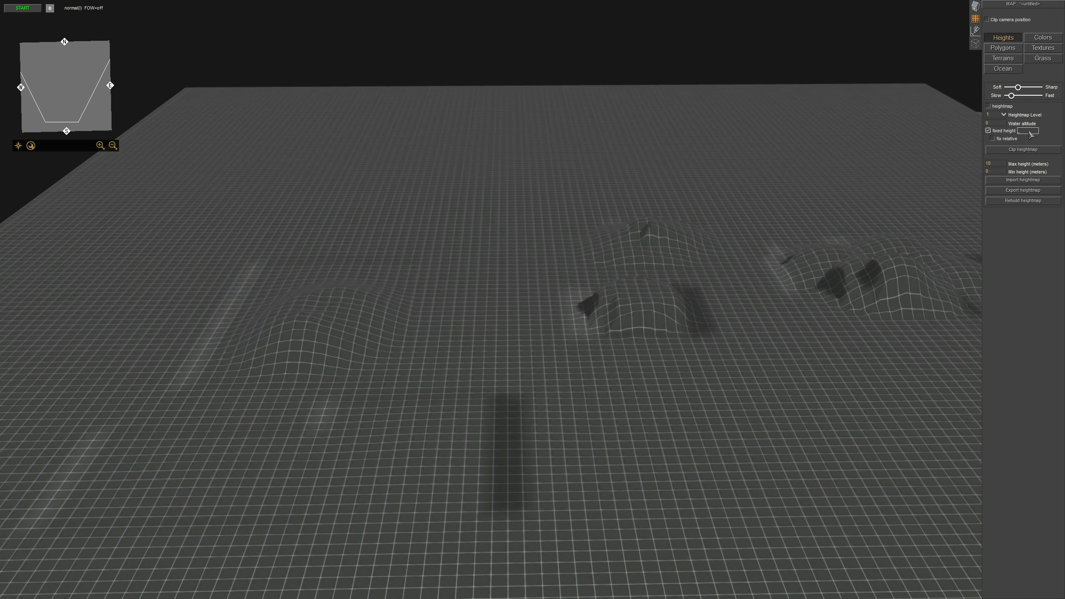
mouse_move(902, 235)
left_mouse_down()
mouse_move(806, 230)
mouse_move(826, 352)
mouse_move(908, 281)
mouse_move(437, 451)
mouse_move(465, 287)
mouse_move(262, 293)
mouse_move(254, 369)
left_mouse_up()
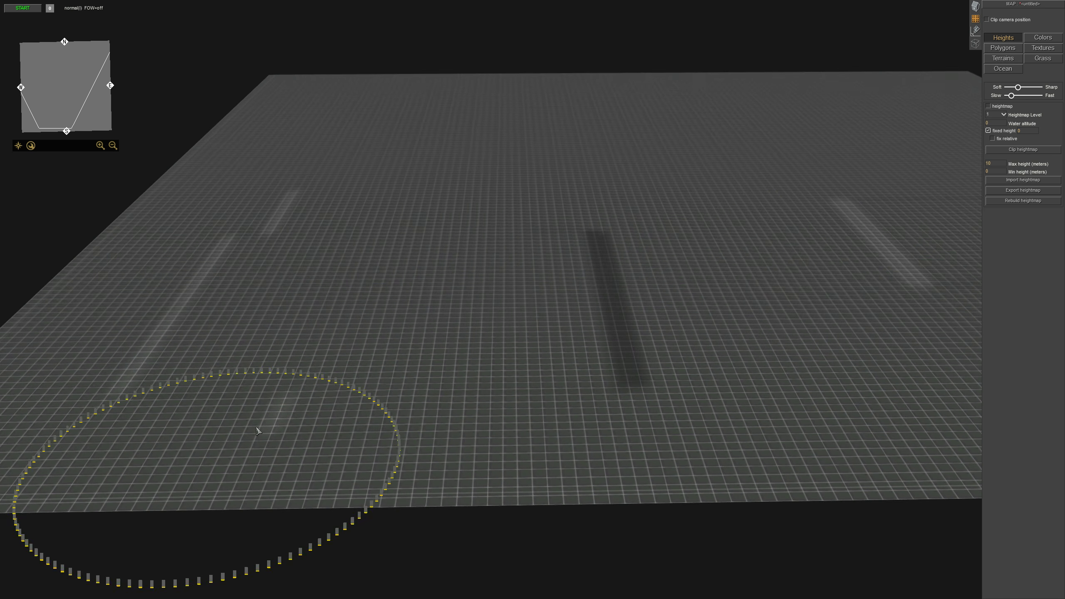
key("Left")
key("Up")
scroll(541, 317, "up", 4)
key("F1")
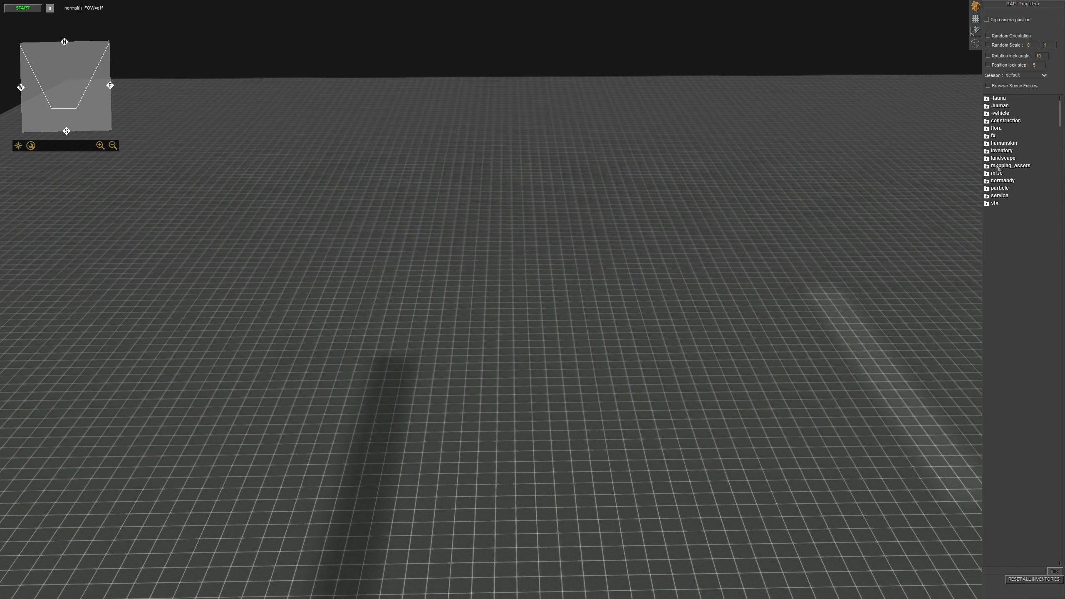
key("F2")
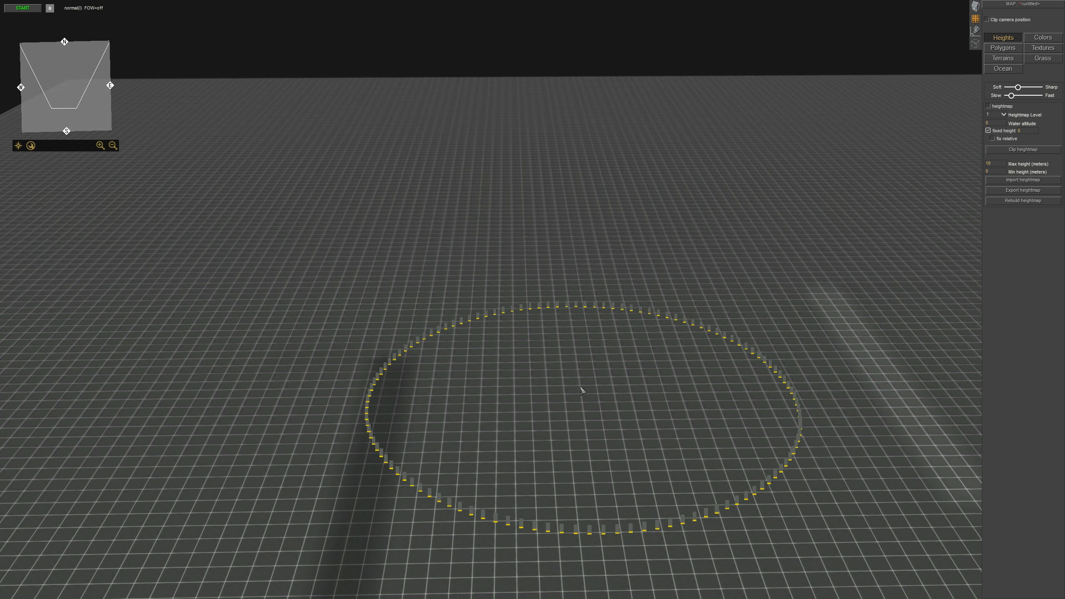
key("Down")
key("Left")
middle_click_drag(556, 267, 551, 259)
scroll(551, 260, "down", 1)
key("Down")
key("Left")
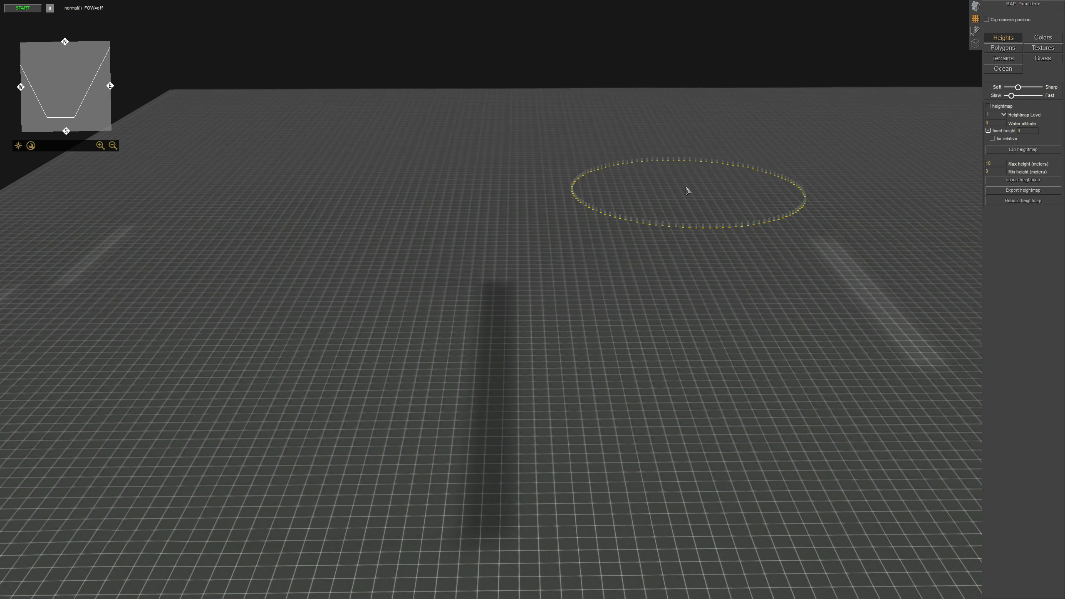
key("Up")
key("Right")
middle_click_drag(583, 317, 566, 305)
scroll(567, 305, "up", 3)
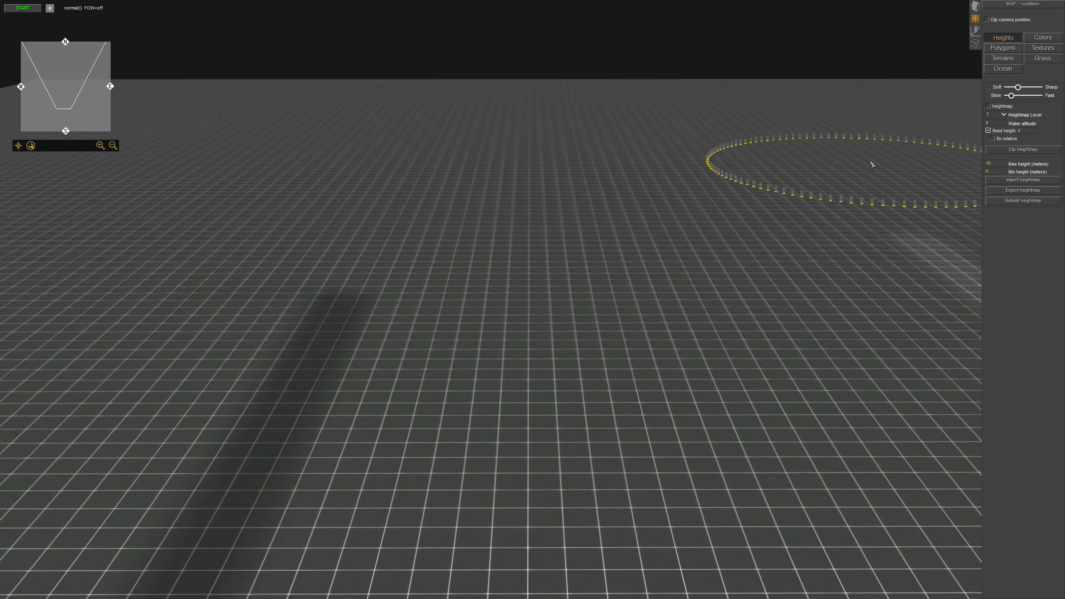
middle_click_drag(680, 240, 678, 244)
scroll(678, 244, "down", 2)
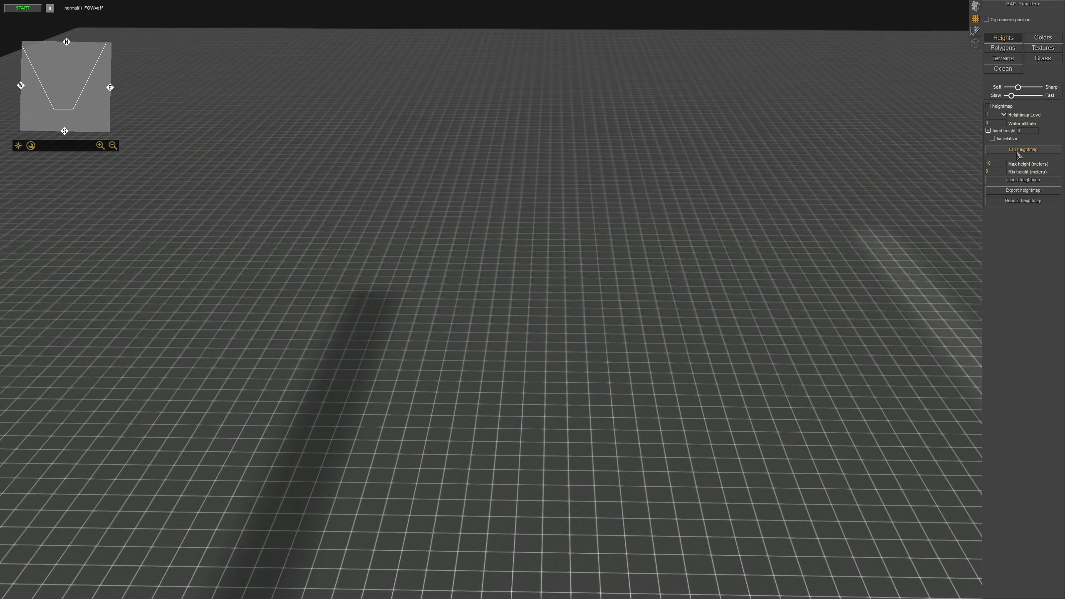
Set the fixed height to 100 and raise the northern part of the map into a plateau with the height brush.
scroll(547, 274, "down", 3)
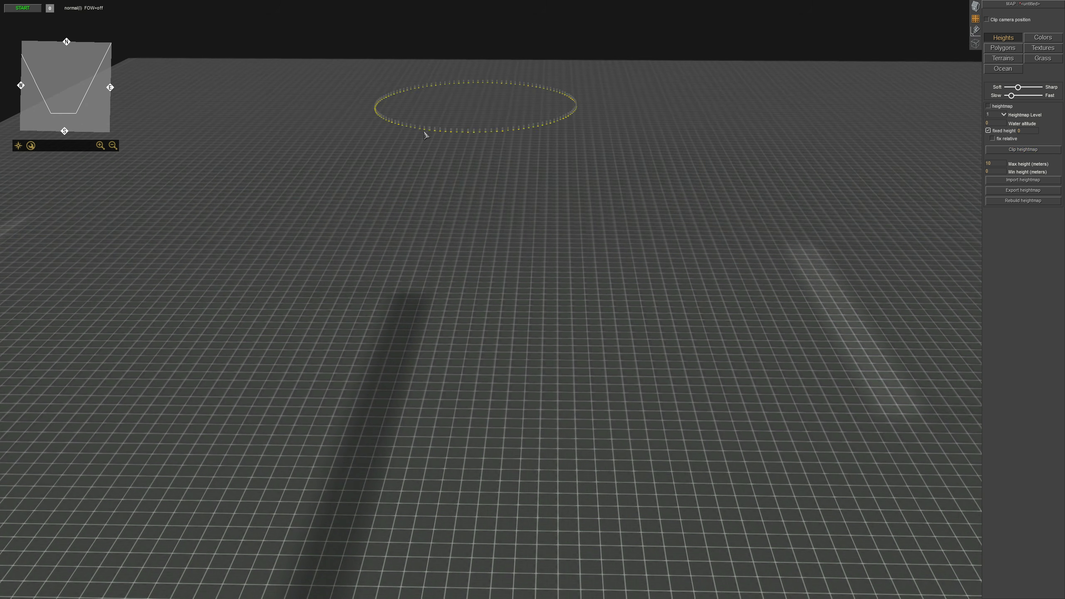
scroll(522, 194, "up", 5)
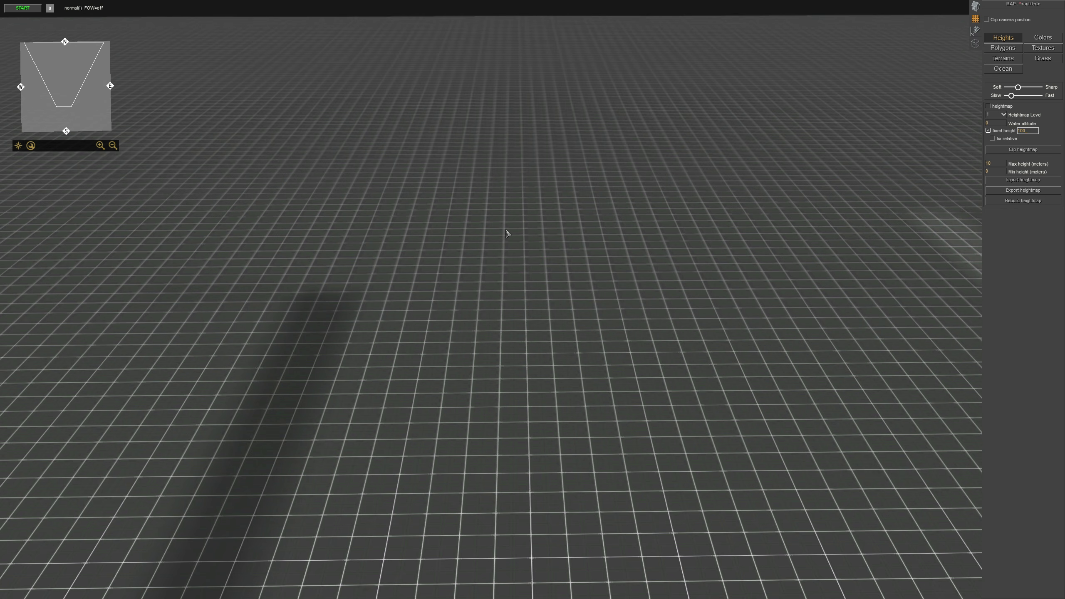
scroll(508, 234, "down", 3)
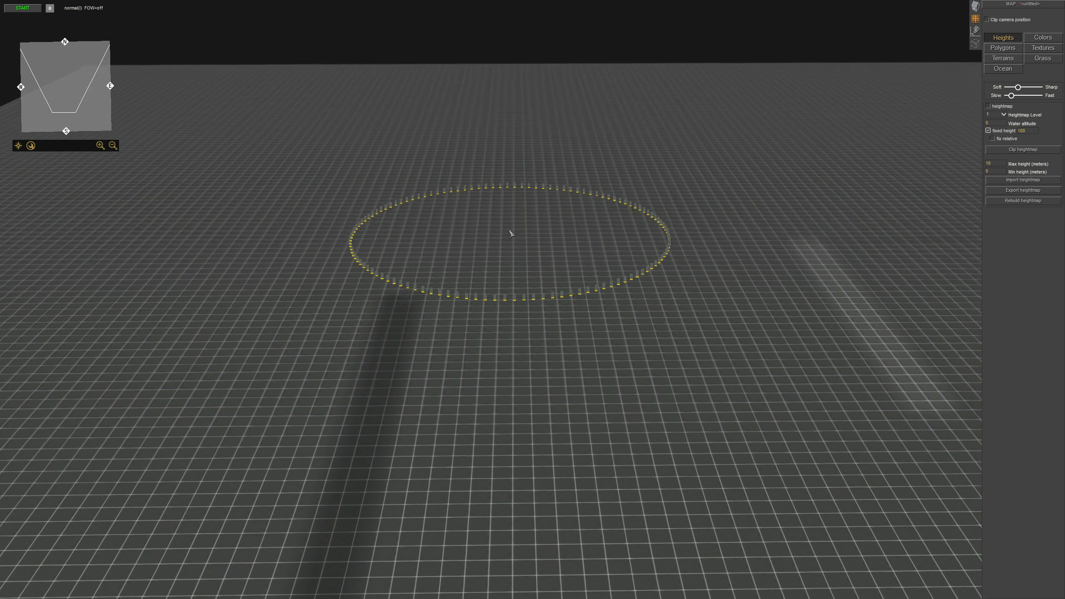
scroll(510, 233, "down", 5)
middle_click_drag(514, 233, 1, 3)
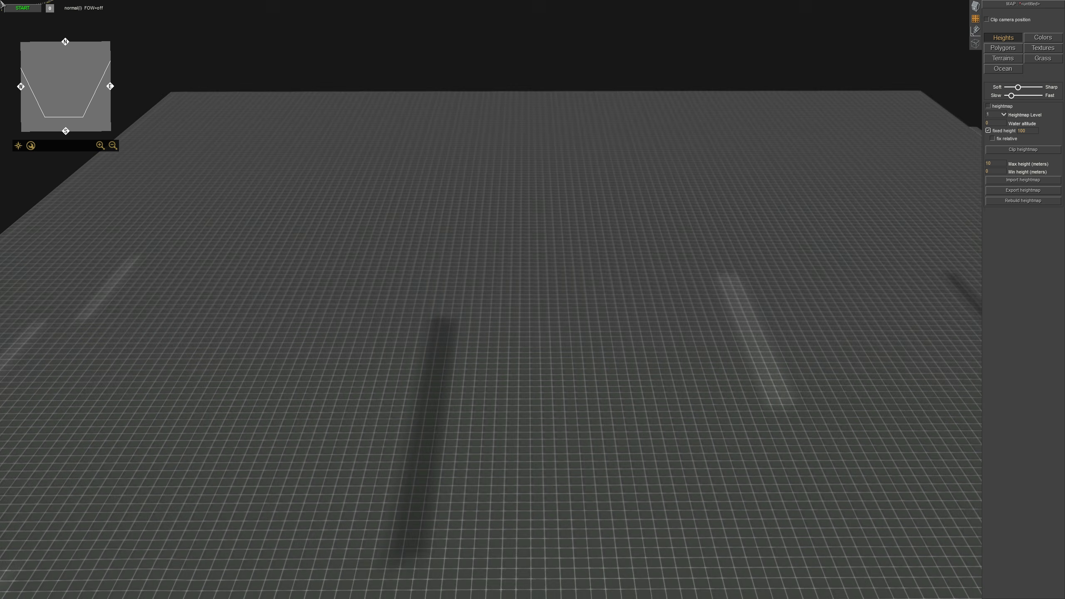
mouse_move(190, 118)
left_mouse_down()
mouse_move(165, 187)
mouse_move(271, 131)
mouse_move(500, 101)
mouse_move(670, 215)
mouse_move(740, 109)
left_mouse_up()
mouse_move(567, 205)
left_mouse_down()
mouse_move(624, 109)
mouse_move(882, 121)
left_mouse_up()
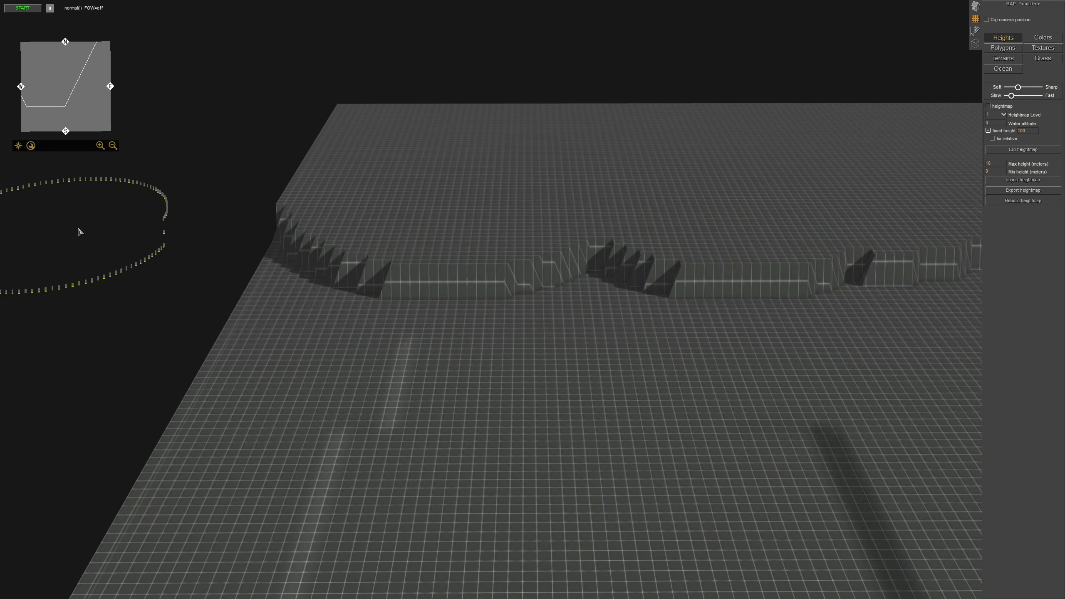
Extend the raised plateau southward and even out its front edge across the full width of the map.
left_click_drag(285, 224, 852, 231)
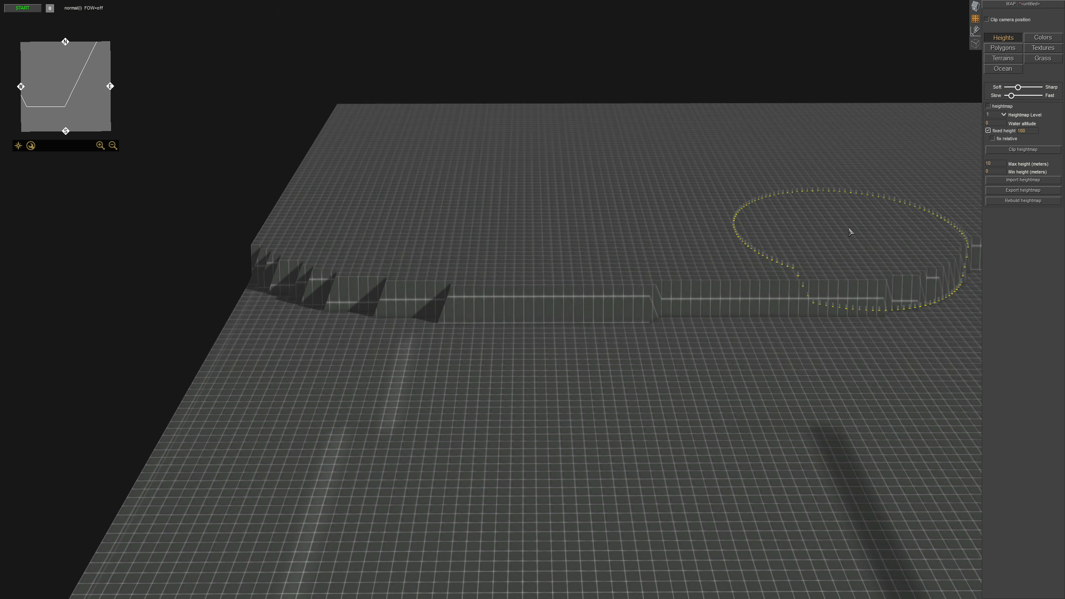
left_click_drag(567, 223, 973, 197)
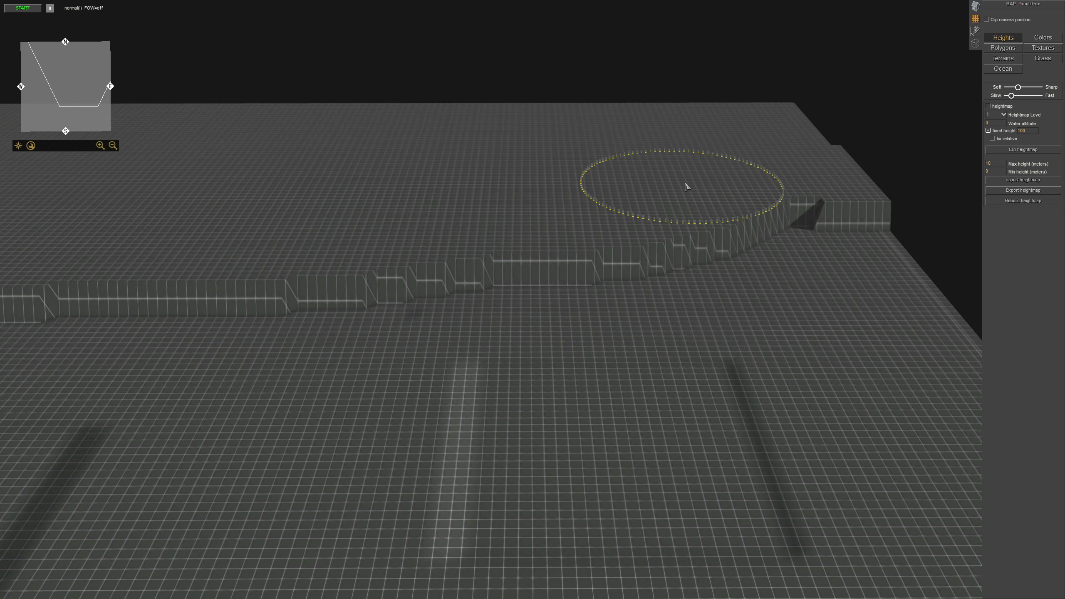
mouse_move(687, 185)
left_mouse_down()
mouse_move(751, 198)
mouse_move(437, 219)
left_mouse_up()
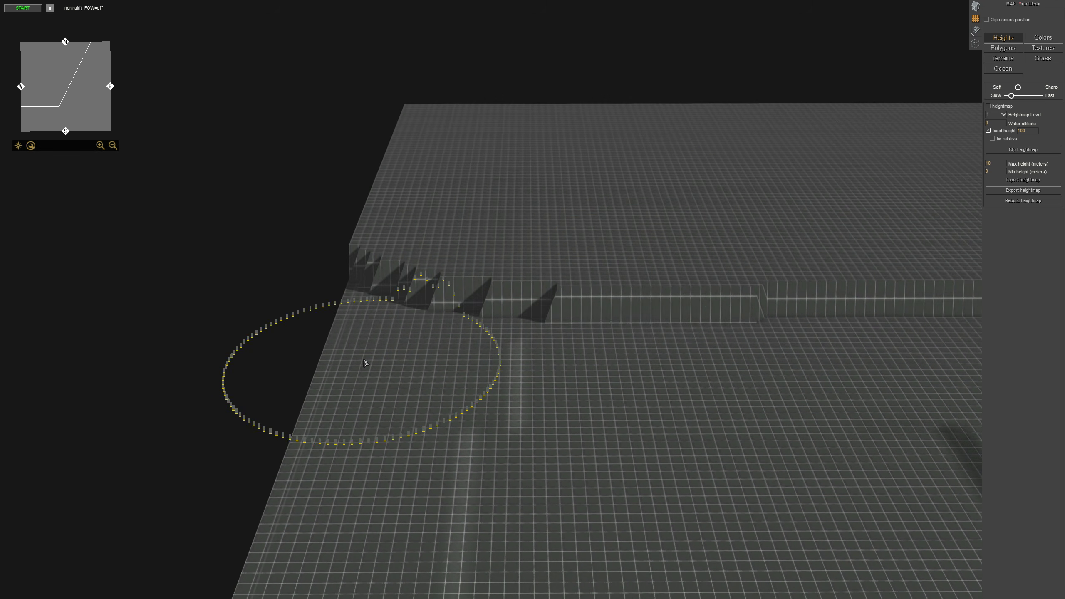
Set the brush speed close to Fast and smooth the plateau's cliff into a gentle slope across the map.
scroll(553, 292, "up", 5)
key("Right")
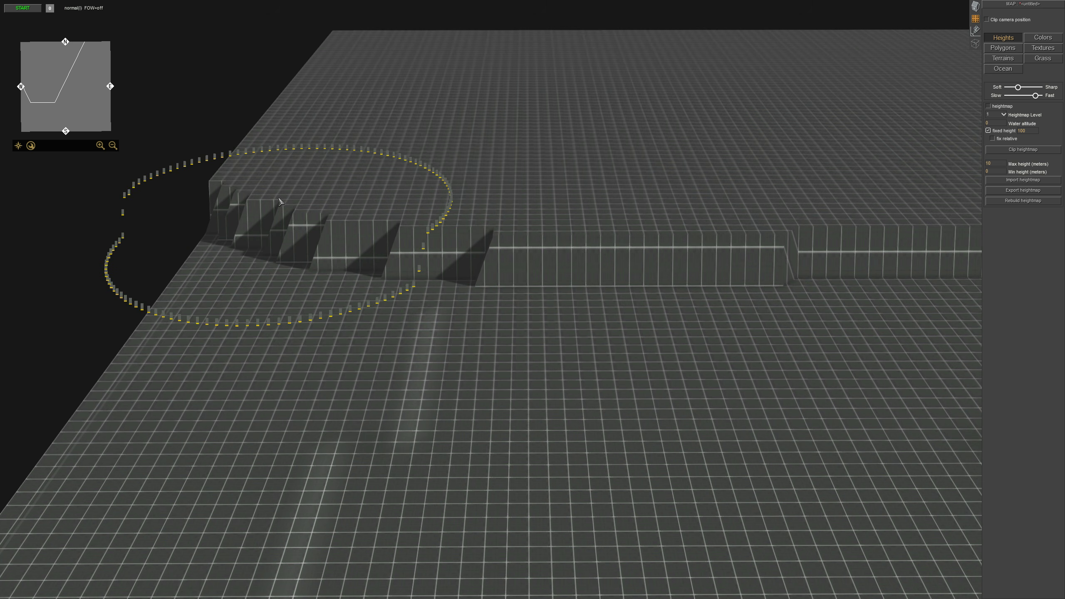
left_click_drag(293, 204, 923, 231)
left_click_drag(424, 220, 708, 207)
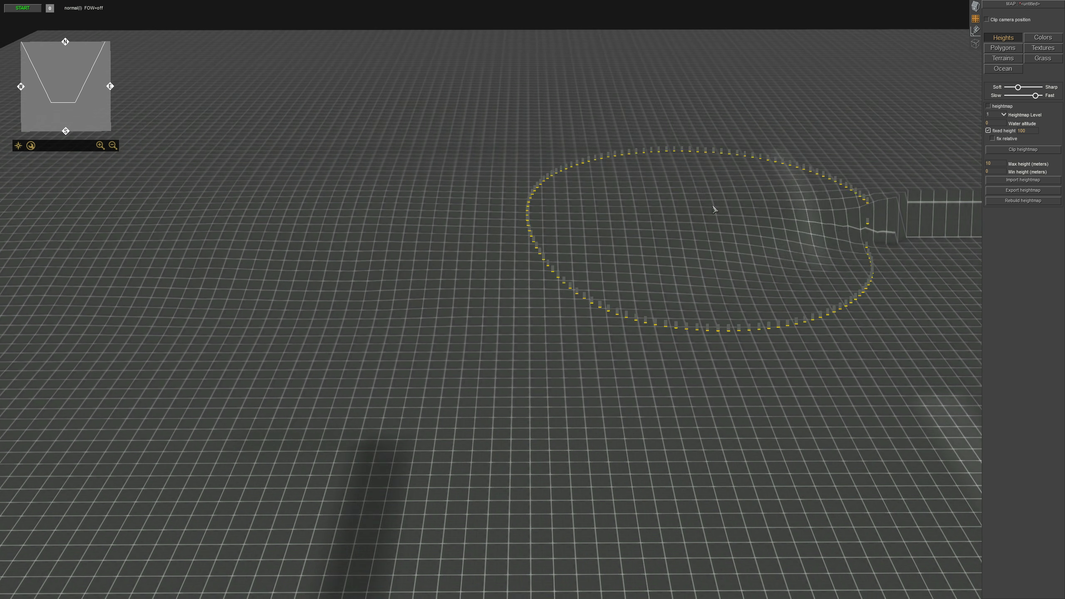
mouse_move(559, 218)
left_mouse_down()
mouse_move(817, 181)
mouse_move(979, 193)
mouse_move(855, 160)
left_mouse_up()
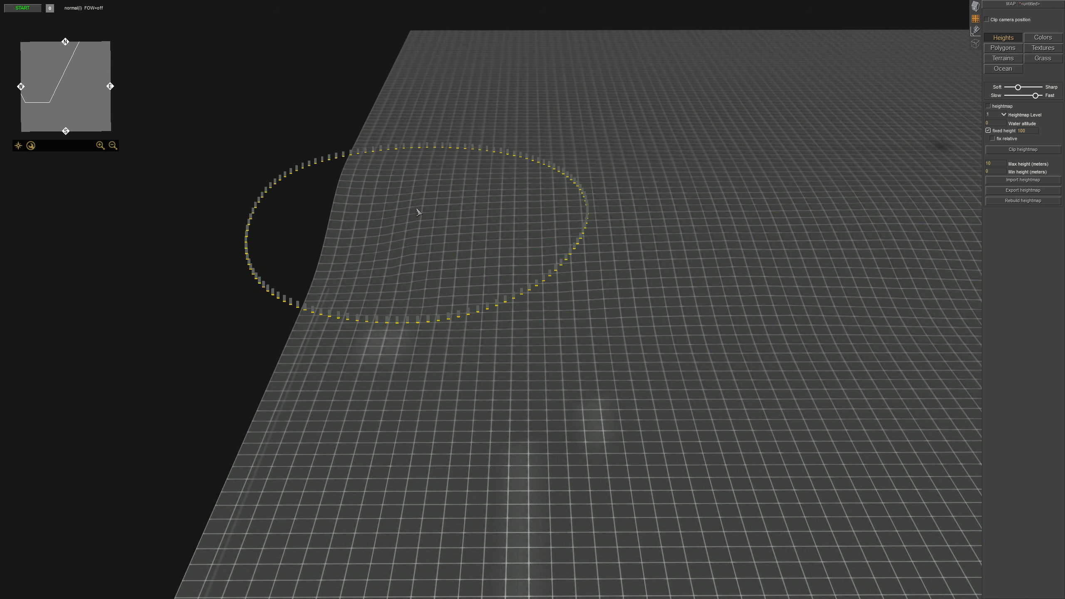
left_click_drag(419, 213, 1007, 205)
Examine the smoothed slope between the high plateau and the low ground from several sides.
mouse_move(713, 202)
middle_mouse_down()
mouse_move(559, 127)
mouse_move(614, 119)
mouse_move(388, 102)
mouse_move(287, 109)
mouse_move(462, 130)
mouse_move(18, 368)
mouse_move(350, 247)
mouse_move(302, 217)
middle_mouse_up()
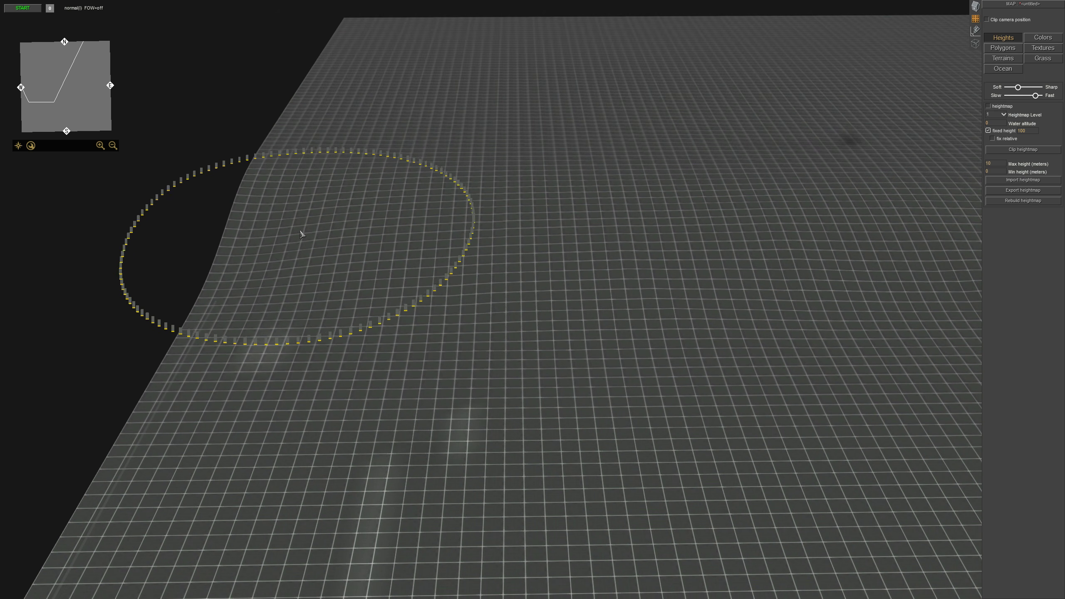
mouse_move(693, 243)
middle_mouse_down()
mouse_move(689, 142)
mouse_move(541, 239)
middle_mouse_up()
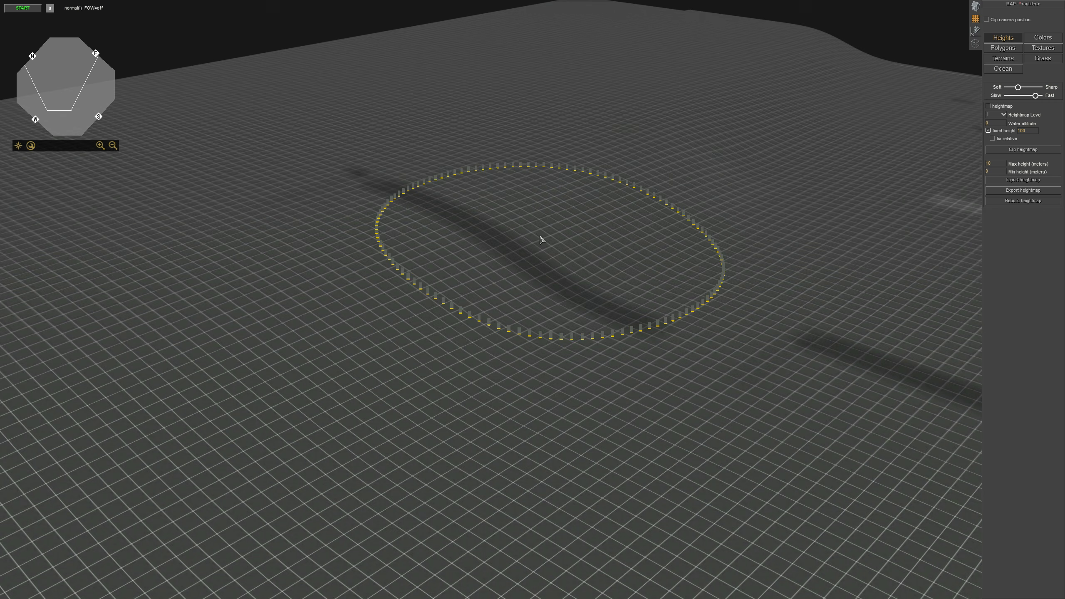
middle_click_drag(638, 180, 805, 152)
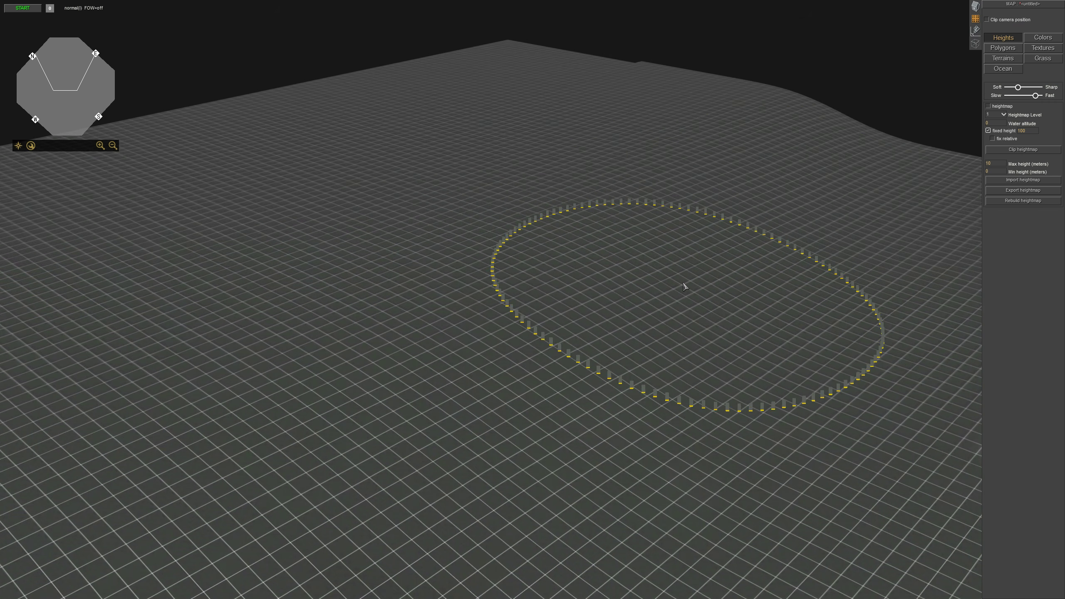
middle_click_drag(685, 287, 539, 326)
middle_click_drag(389, 391, 598, 338)
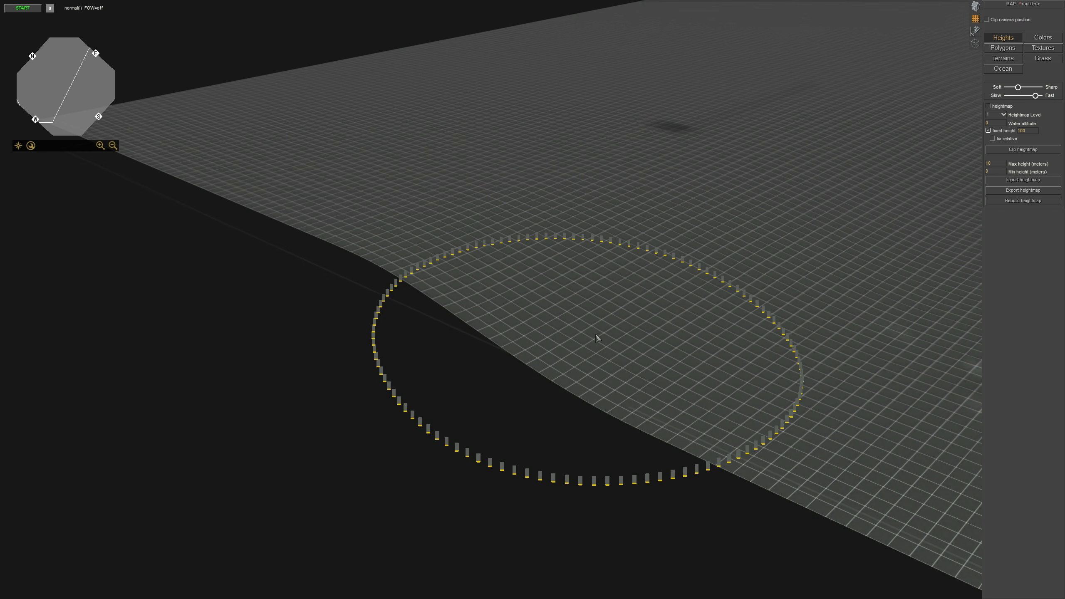
mouse_move(974, 41)
middle_mouse_down()
mouse_move(870, 155)
mouse_move(620, 284)
mouse_move(526, 263)
mouse_move(556, 256)
mouse_move(416, 247)
mouse_move(588, 253)
middle_mouse_up()
scroll(525, 264, "up", 4)
scroll(555, 257, "down", 3)
scroll(555, 258, "down", 3)
key("Down")
key("Left")
middle_click_drag(461, 254, 449, 254)
key("Down")
key("Left")
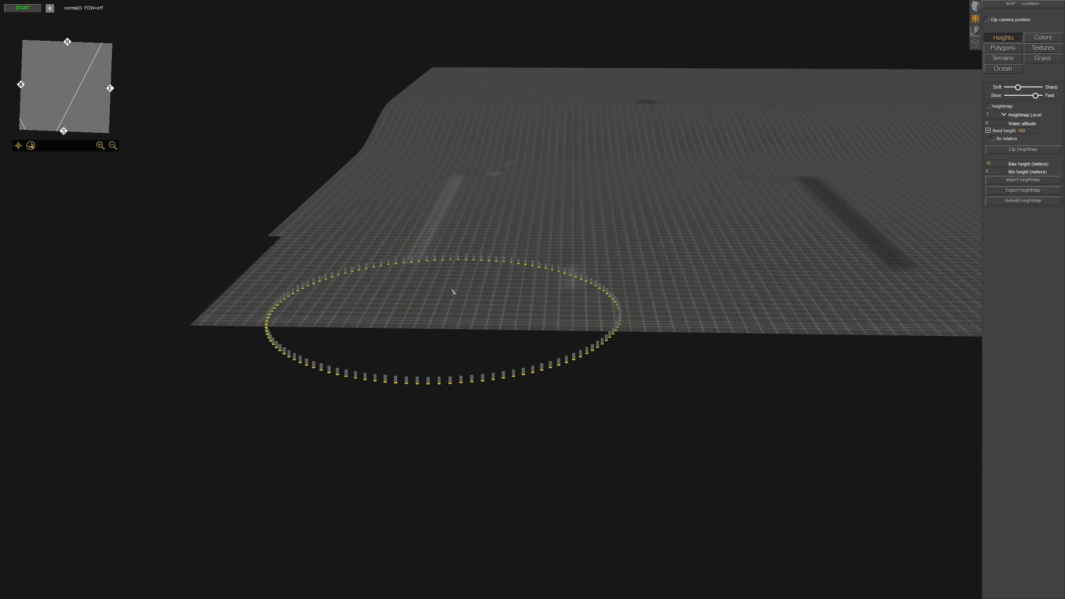
Change the fixed height and paint an intermediate terrace across the ground south of the high plateau.
middle_click_drag(454, 291, 455, 251)
key("Up")
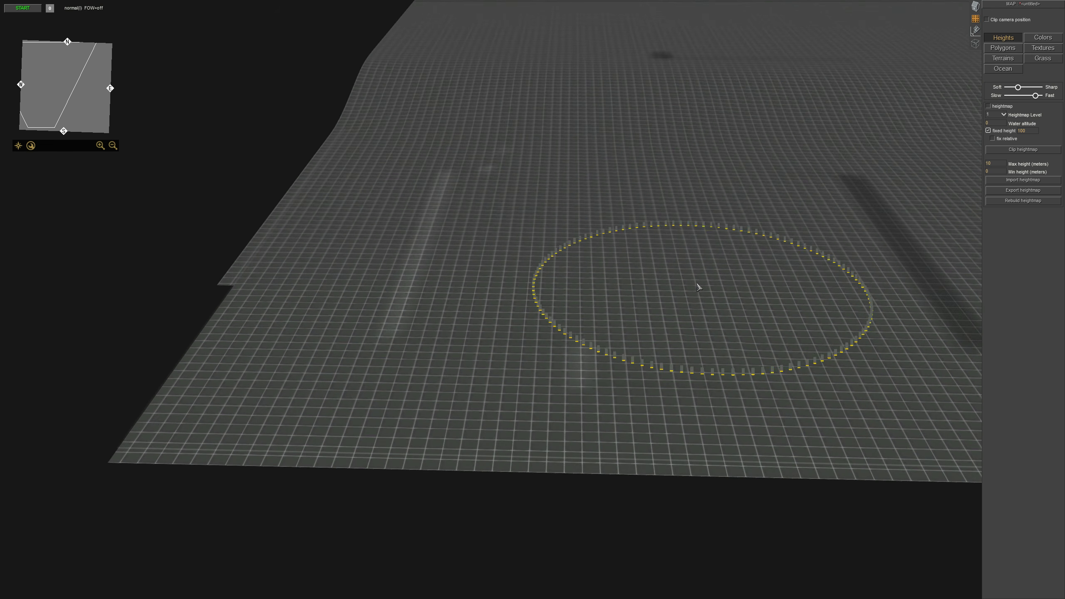
middle_click_drag(699, 288, 709, 287)
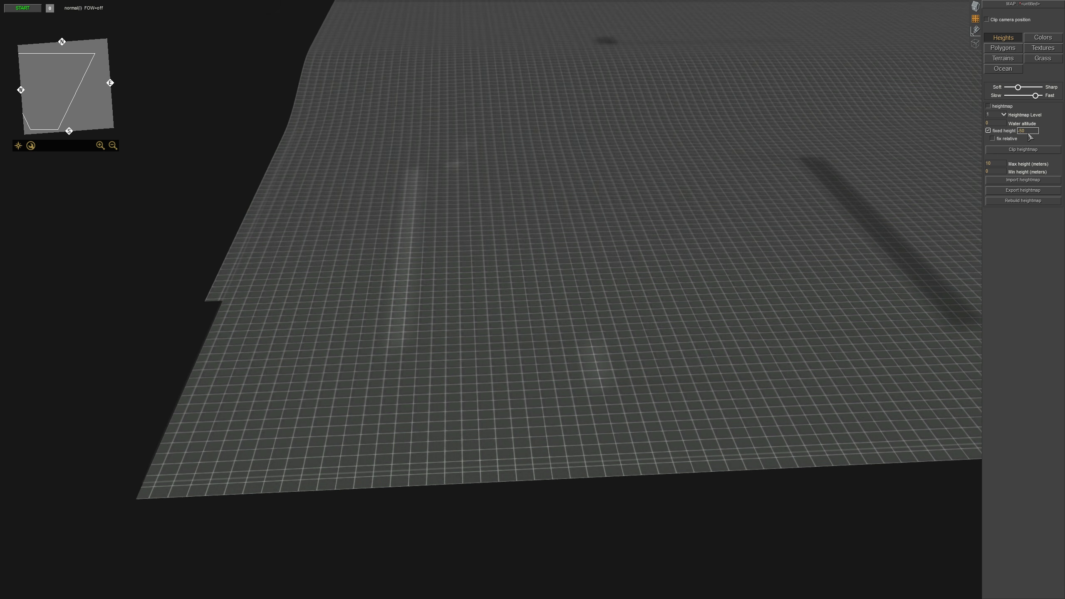
mouse_move(272, 364)
left_mouse_down()
mouse_move(451, 411)
mouse_move(498, 357)
mouse_move(233, 352)
mouse_move(814, 309)
left_mouse_up()
mouse_move(430, 330)
left_mouse_down()
mouse_move(367, 340)
mouse_move(940, 309)
mouse_move(964, 293)
mouse_move(656, 303)
mouse_move(856, 353)
mouse_move(504, 371)
mouse_move(366, 261)
mouse_move(408, 304)
mouse_move(79, 289)
mouse_move(877, 267)
mouse_move(787, 298)
mouse_move(875, 280)
mouse_move(450, 292)
mouse_move(419, 267)
mouse_move(846, 232)
left_mouse_up()
Set the fixed height to 0, even out the terrace's southern edge and smooth it into a gentle slope.
mouse_move(268, 135)
middle_mouse_down()
mouse_move(519, 244)
mouse_move(620, 258)
middle_mouse_up()
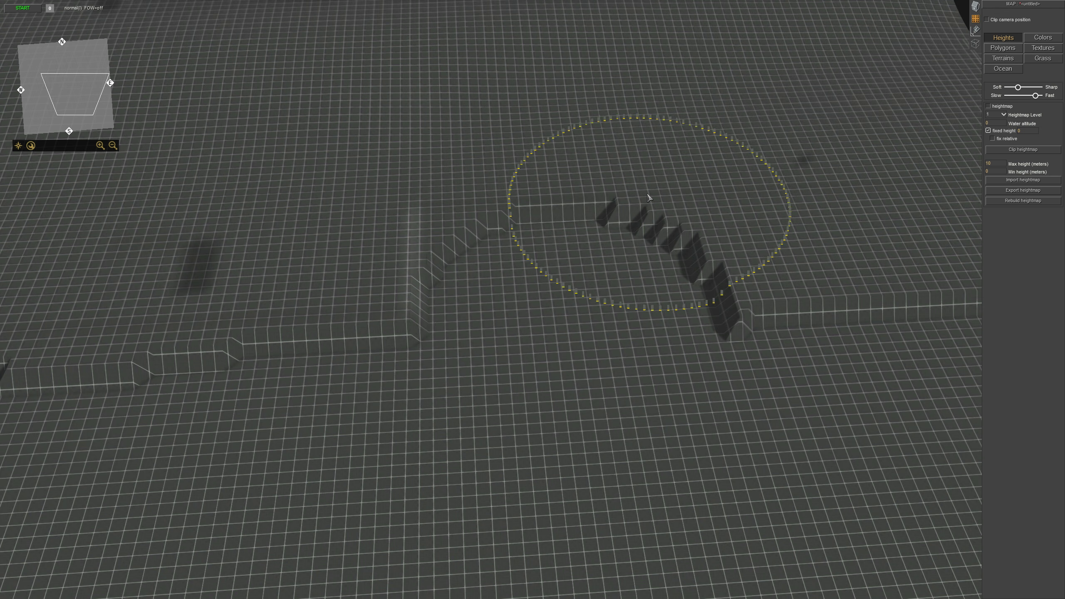
mouse_move(648, 197)
left_mouse_down()
mouse_move(632, 195)
mouse_move(688, 233)
mouse_move(665, 257)
mouse_move(352, 279)
left_mouse_up()
left_click_drag(535, 266, 584, 257)
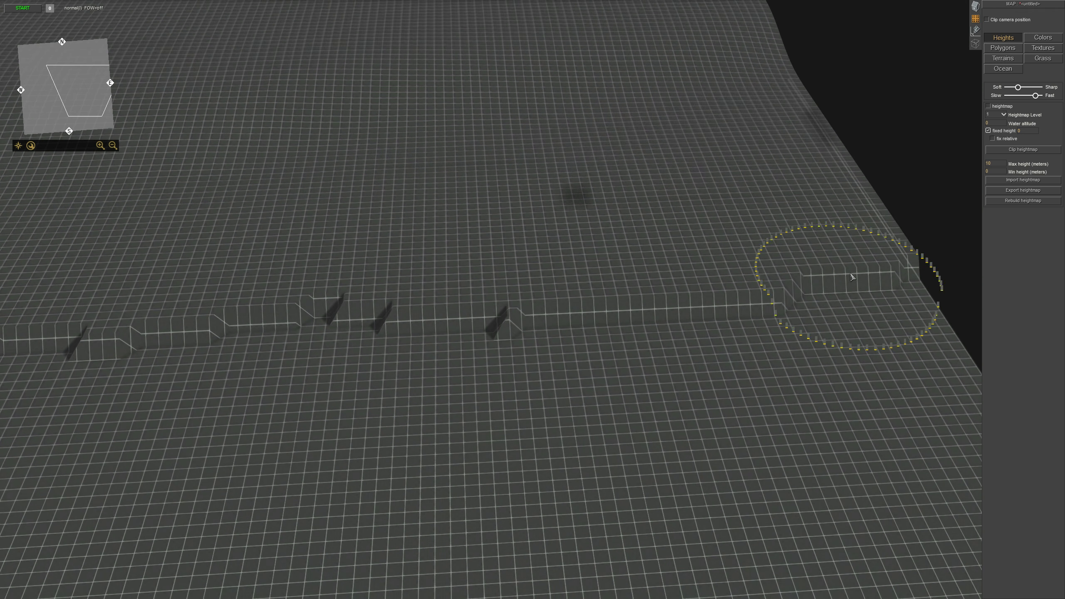
left_click_drag(868, 271, 189, 345)
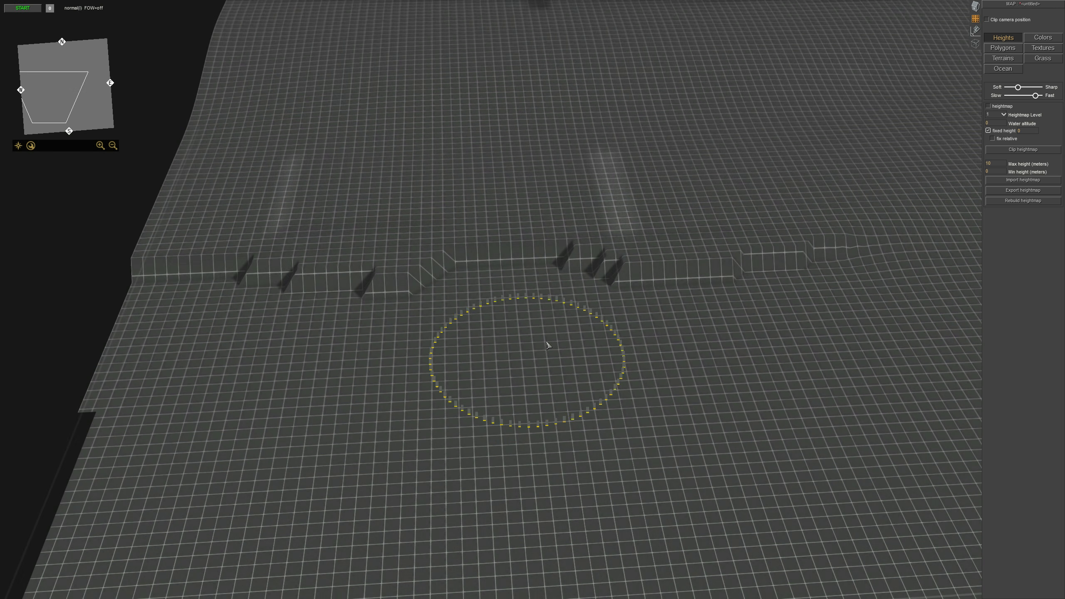
left_click_drag(832, 238, 272, 264)
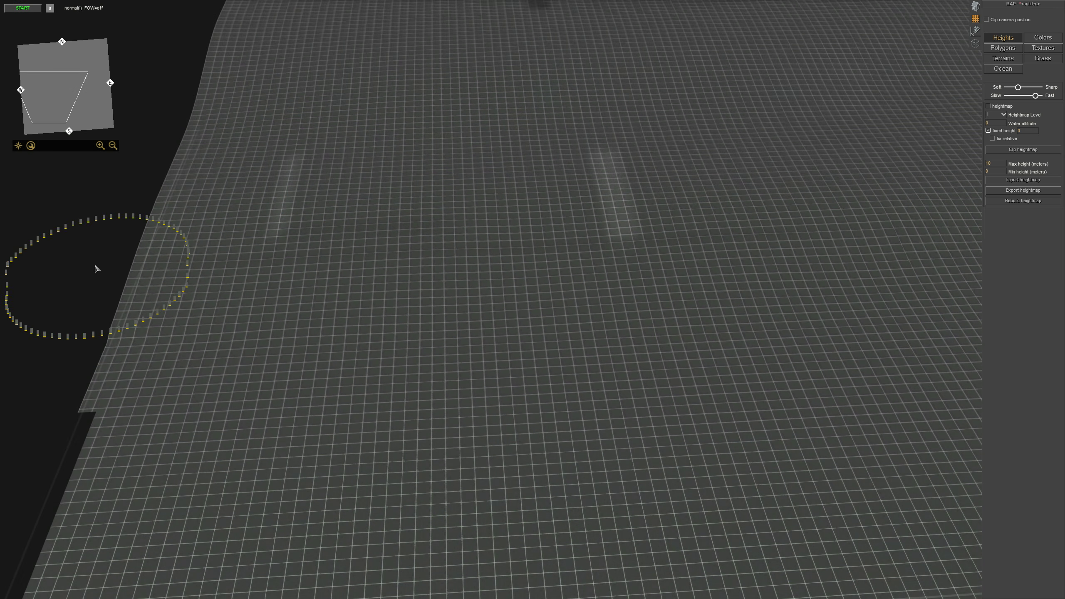
Examine the stepped terrain levels and their slopes from several sides in entity and terrain modes.
mouse_move(95, 268)
middle_mouse_down()
mouse_move(259, 364)
mouse_move(359, 329)
mouse_move(436, 332)
mouse_move(394, 328)
middle_mouse_up()
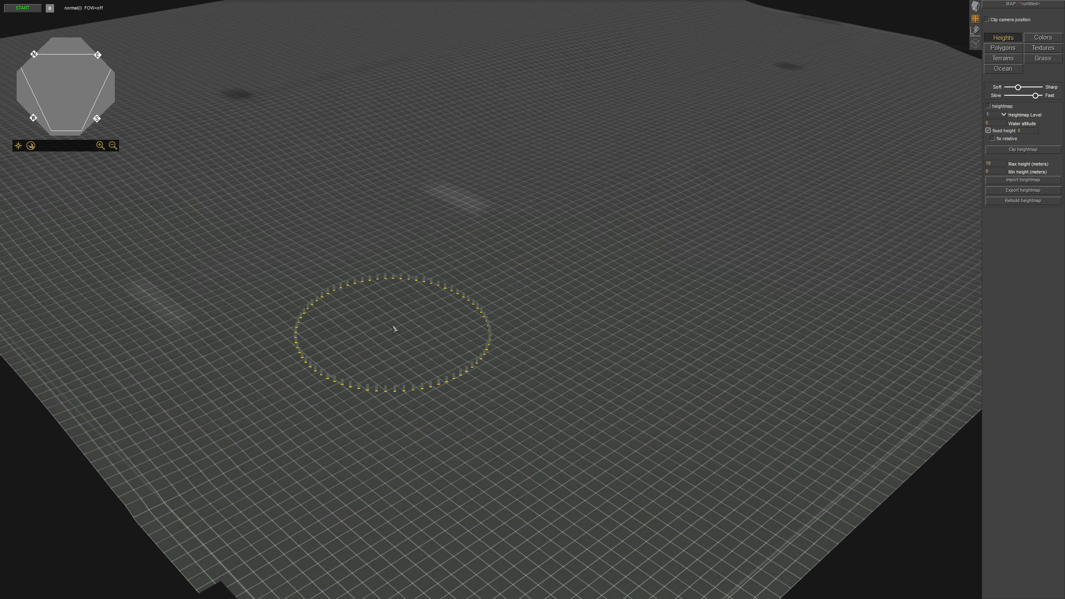
middle_click_drag(593, 250, 921, 143)
middle_click_drag(674, 306, 673, 362)
key("F1")
middle_click_drag(526, 275, 648, 220)
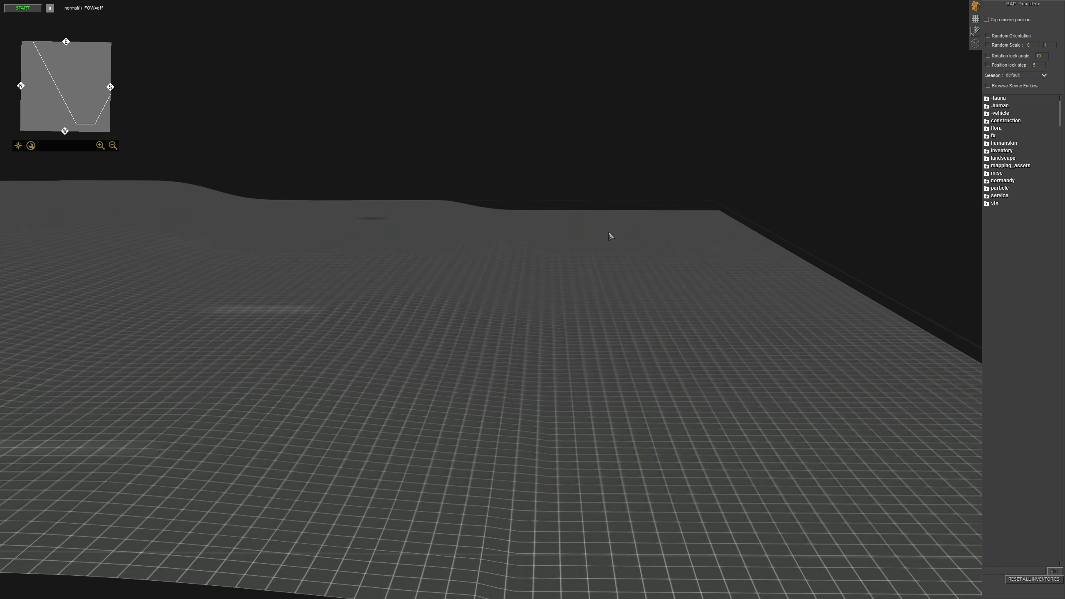
left_click_drag(588, 194, 906, 480)
left_click_drag(123, 53, 637, 527)
middle_click_drag(692, 421, 433, 227)
key("F2")
mouse_move(774, 124)
middle_mouse_down()
mouse_move(760, 119)
mouse_move(551, 268)
mouse_move(569, 263)
middle_mouse_up()
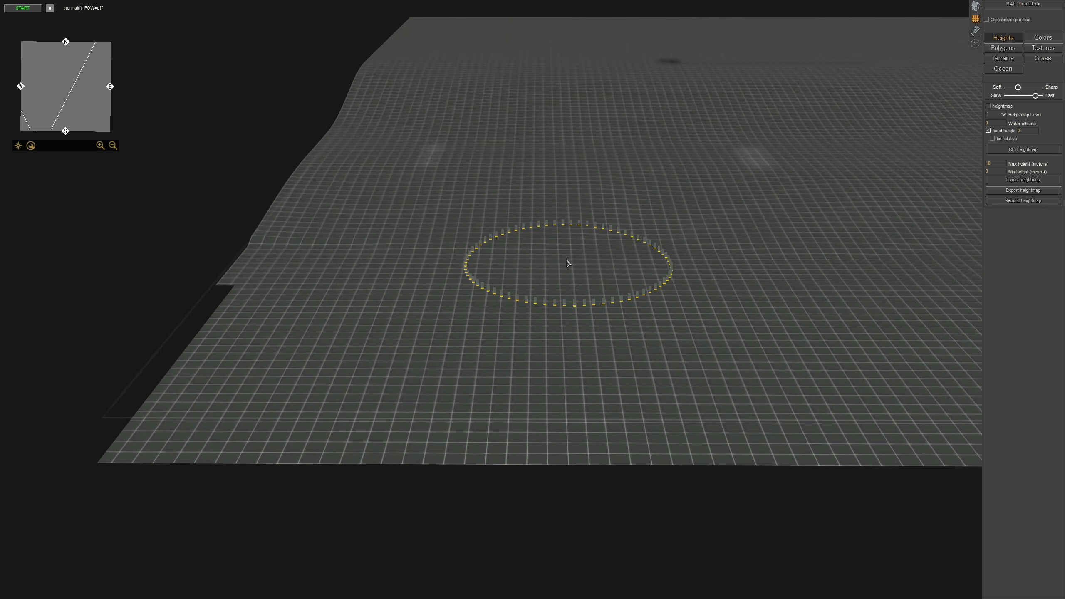
mouse_move(568, 263)
middle_mouse_down()
mouse_move(640, 269)
mouse_move(1015, 64)
middle_mouse_up()
mouse_move(629, 270)
middle_mouse_down()
mouse_move(573, 295)
mouse_move(622, 271)
mouse_move(605, 254)
middle_mouse_up()
mouse_move(571, 205)
middle_mouse_down()
mouse_move(564, 217)
mouse_move(464, 212)
mouse_move(473, 216)
middle_mouse_up()
Switch to entity mode and pick the water_sea_omaha entity from the landscape water group.
key("F1")
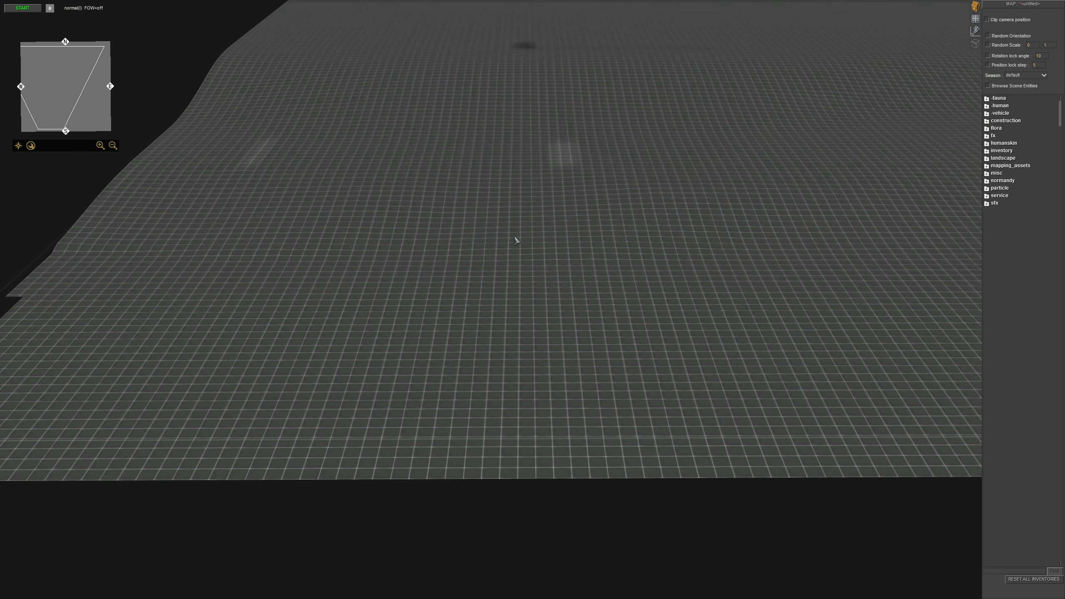
left_click(1002, 159)
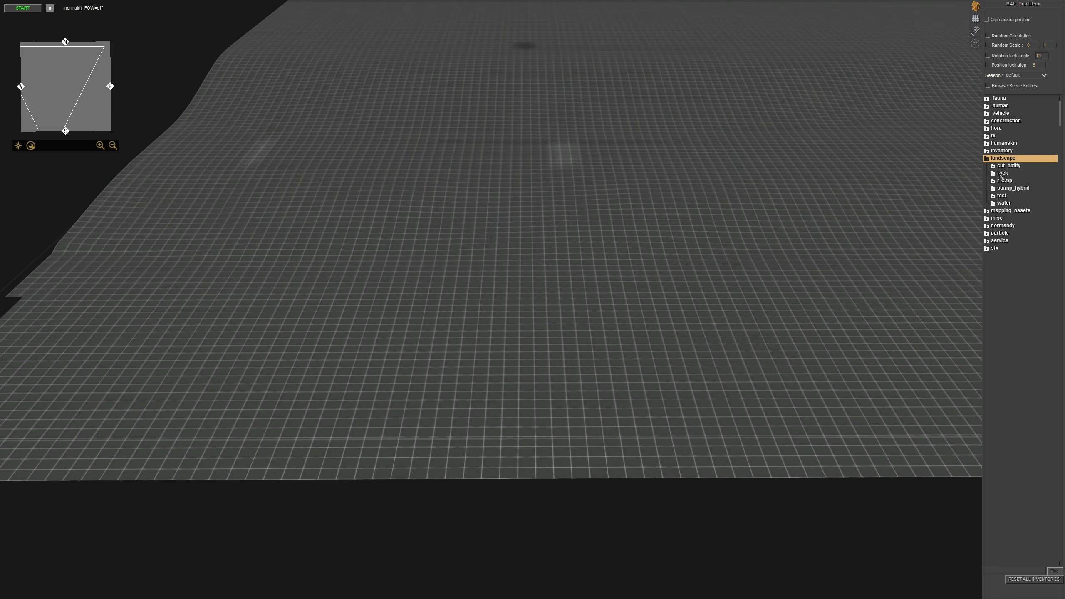
left_click(999, 205)
left_click(999, 206)
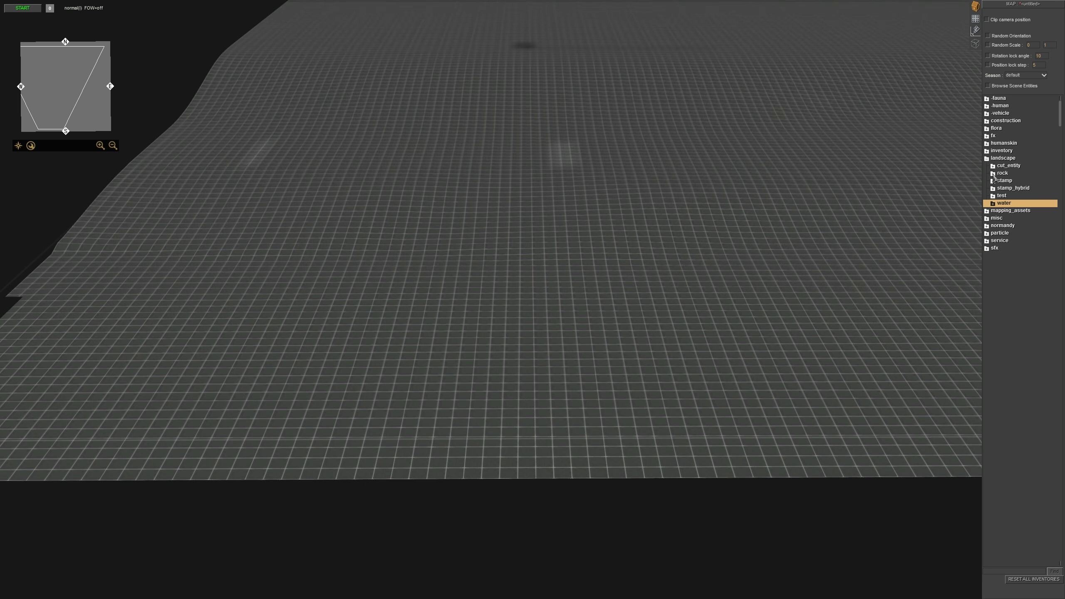
left_click(1007, 159)
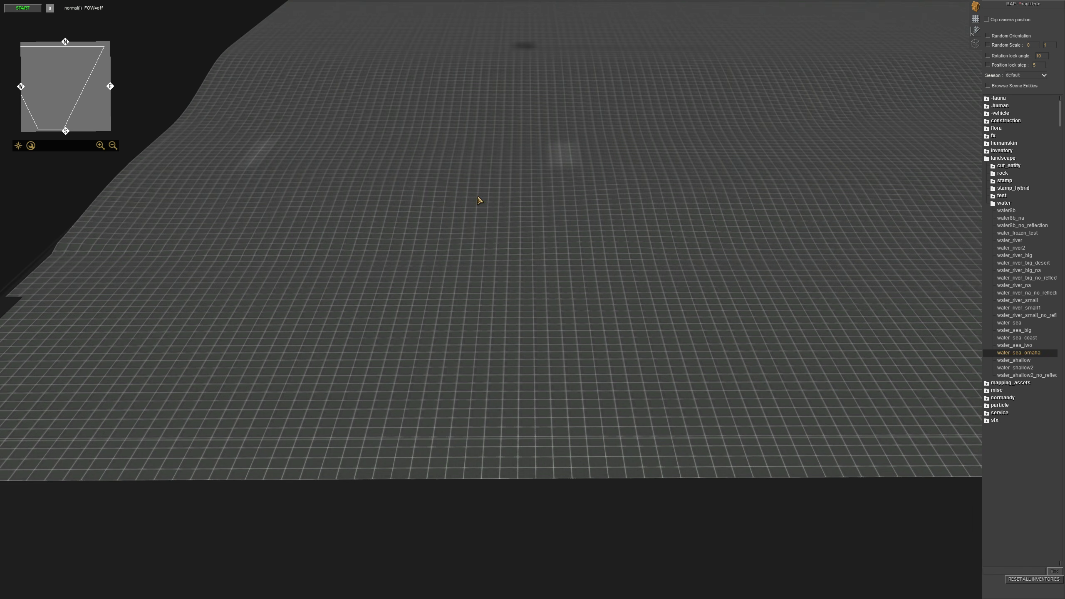
Try to place the water_sea_omaha entity on the terrain.
left_click(515, 156)
key("ctrl+z")
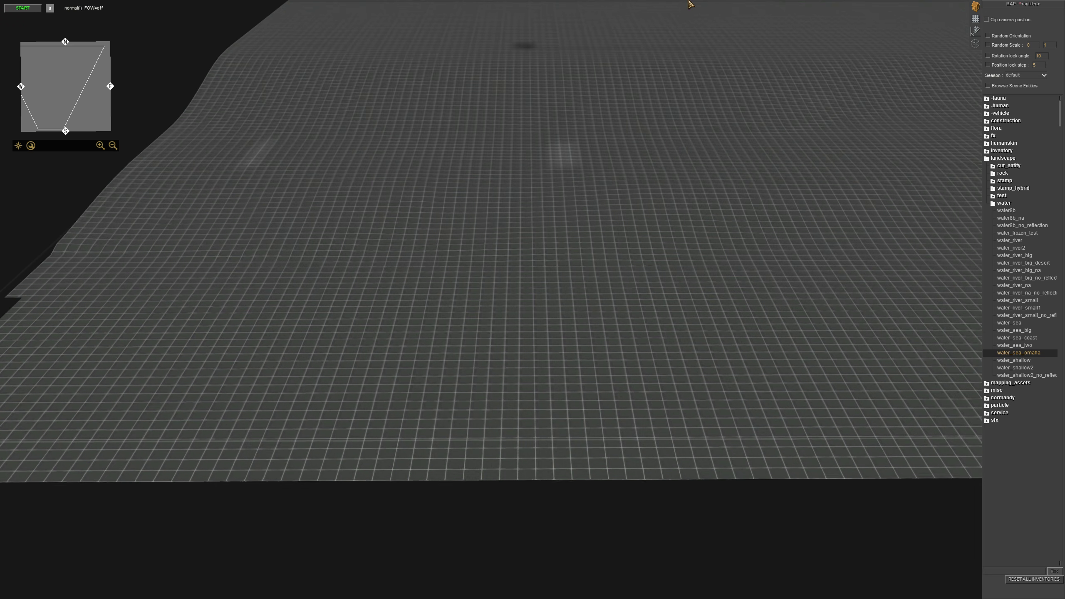
left_click(700, 226)
key("ctrl+z")
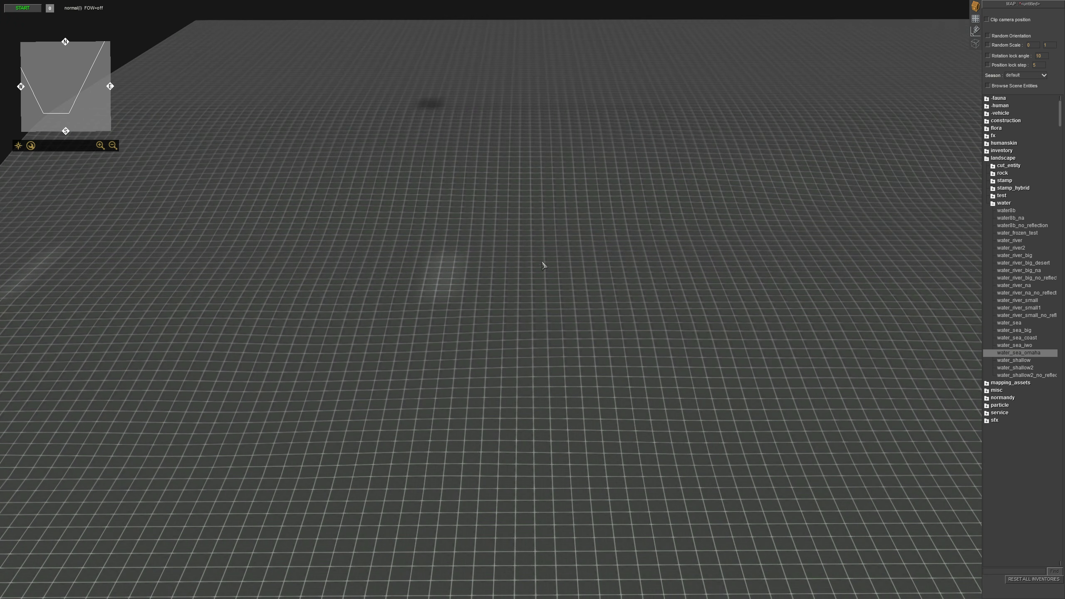
Place a water_sea_omaha entity beyond the map's southern edge and move it closer to the terrain.
left_click(630, 336)
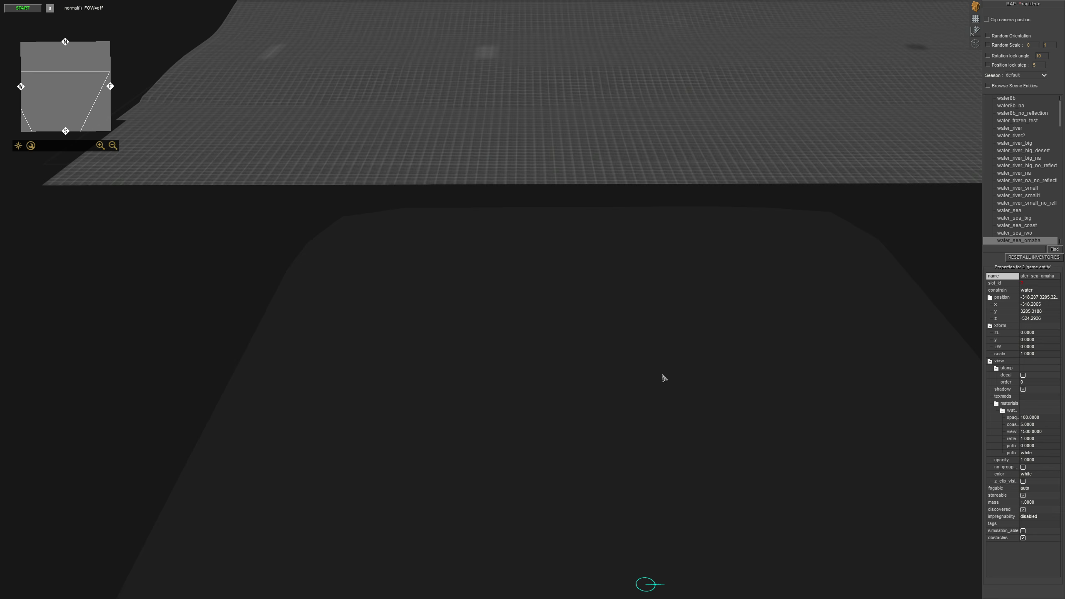
middle_click_drag(555, 338, 642, 323)
left_click_drag(553, 208, 528, 359)
middle_click_drag(528, 360, 738, 310)
scroll(430, 360, "down", 1)
scroll(430, 360, "down", 3)
key("Right")
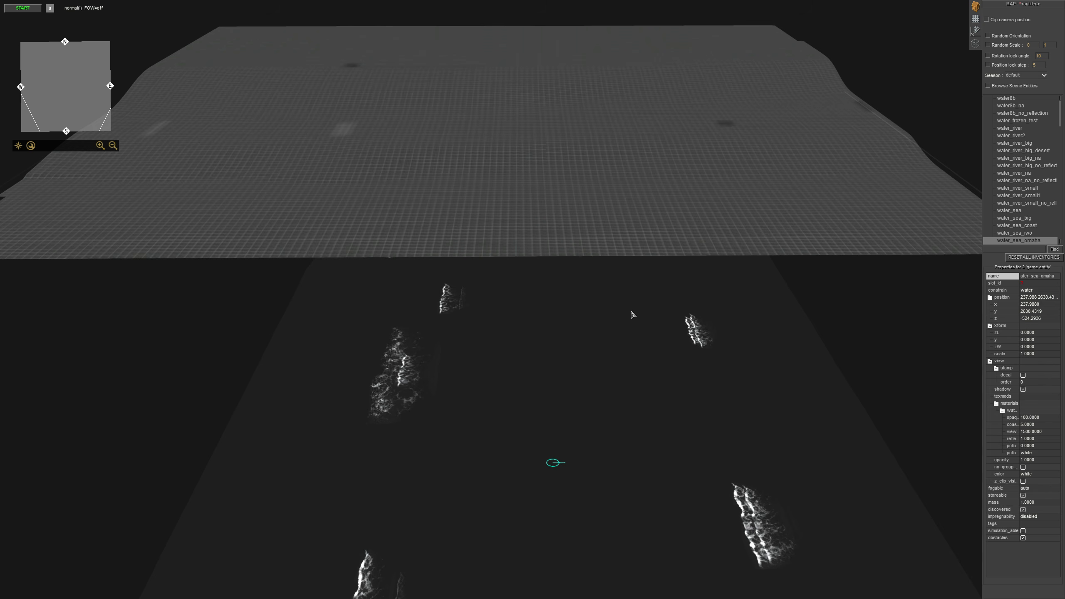
Rotate the selected water_sea_omaha entity to about 90 degrees and position it next to the map's southern edge.
mouse_move(822, 316)
left_mouse_down("alt")
mouse_move(744, 473)
mouse_move(628, 367)
mouse_move(618, 323)
left_mouse_up("alt")
scroll(618, 324, "down", 3)
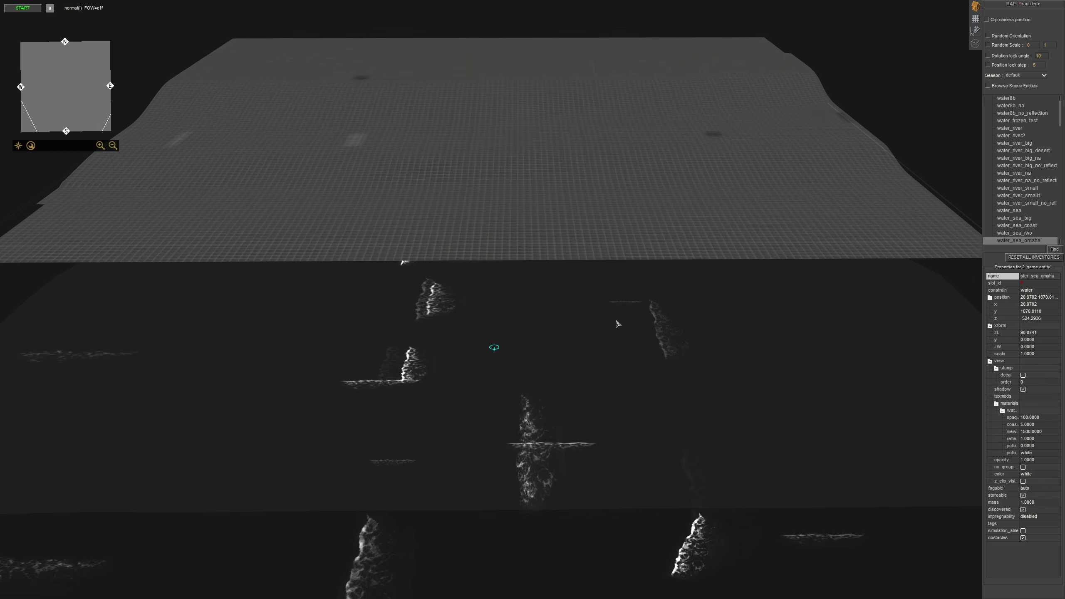
middle_click_drag(624, 335, 736, 376)
left_click_drag(889, 423, 889, 426, "alt")
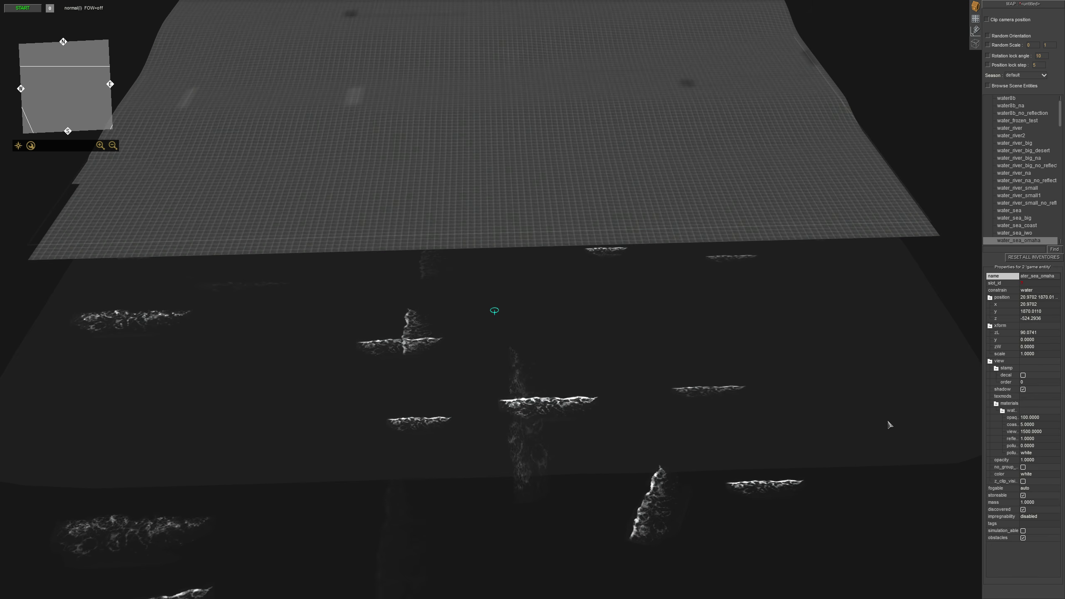
Move the water_sea_omaha entity closer to the map's southern edge and set its z position to 0.
left_click_drag(790, 390, 765, 377)
middle_click_drag(877, 421, 756, 348)
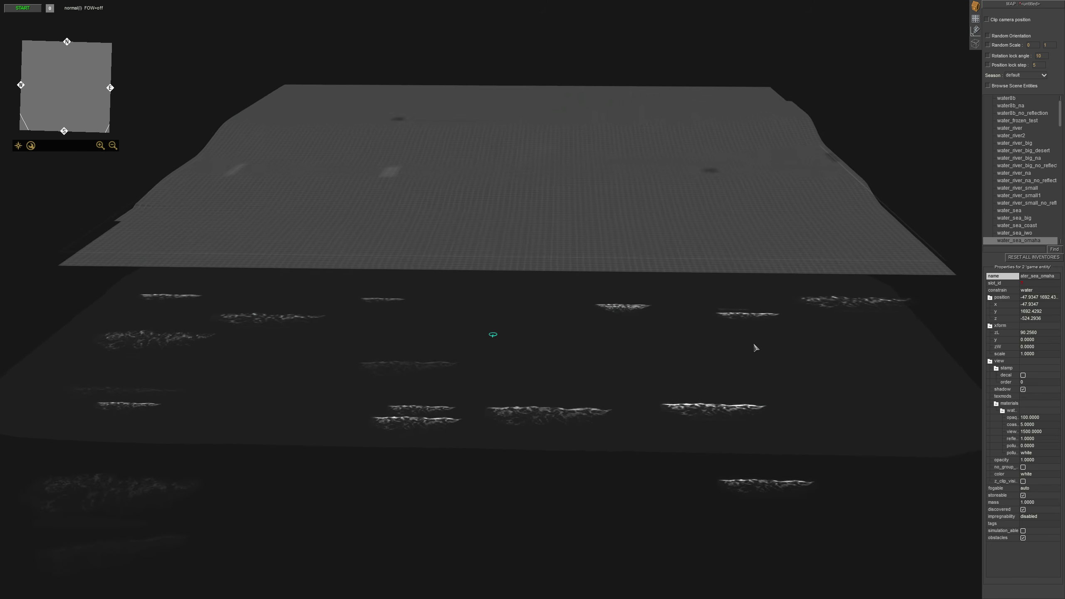
scroll(756, 348, "up", 3)
left_click_drag(849, 291, 848, 290, "alt")
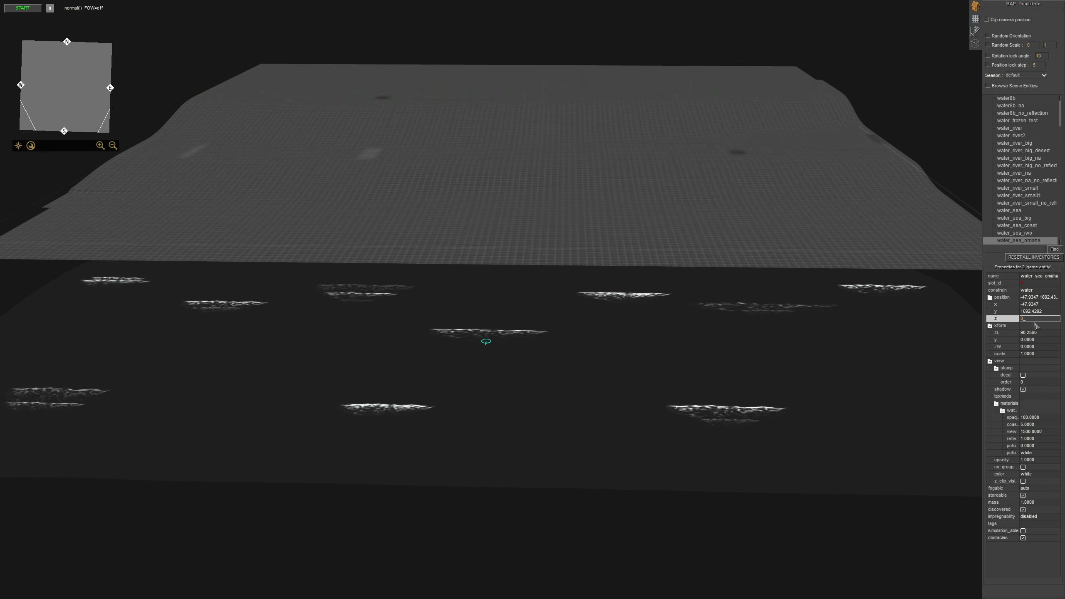
key("Return")
mouse_move(723, 2)
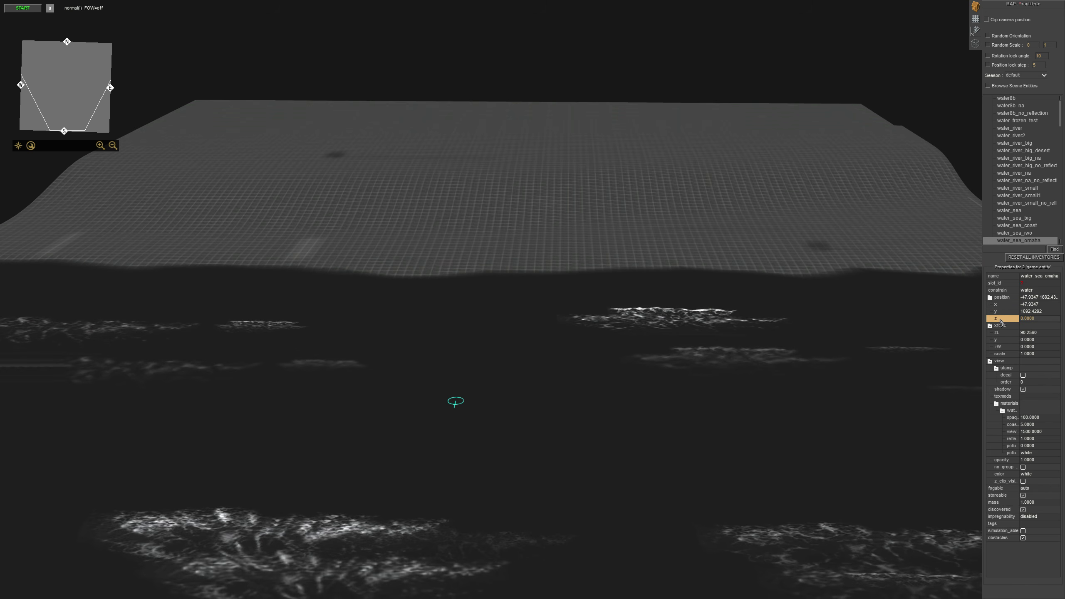
left_click(1031, 319)
key("Return")
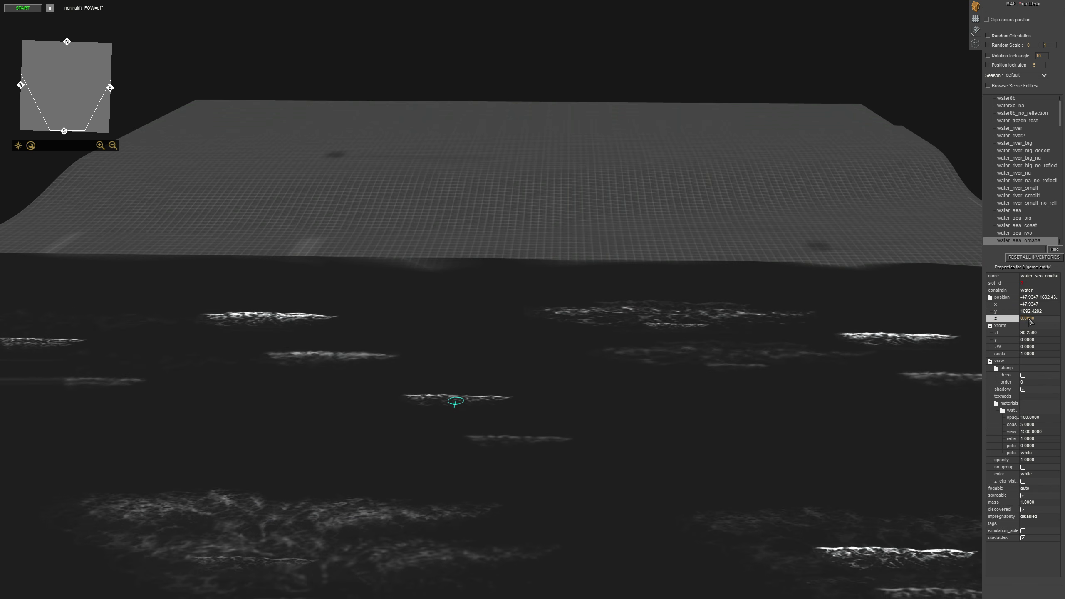
Shift the water_sea_omaha entity inland to about x 34, y 1542 so it overlaps the terrain's southern edge.
scroll(252, 407, "down", 4)
middle_click_drag(774, 233, 629, 214)
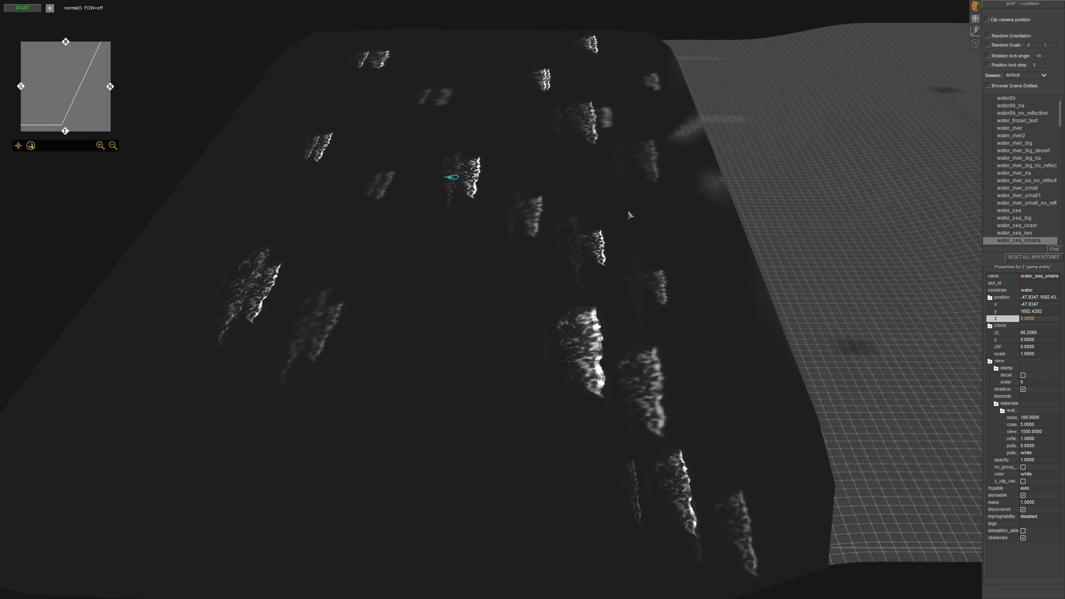
left_click_drag(629, 214, 660, 221)
scroll(590, 258, "up", 4)
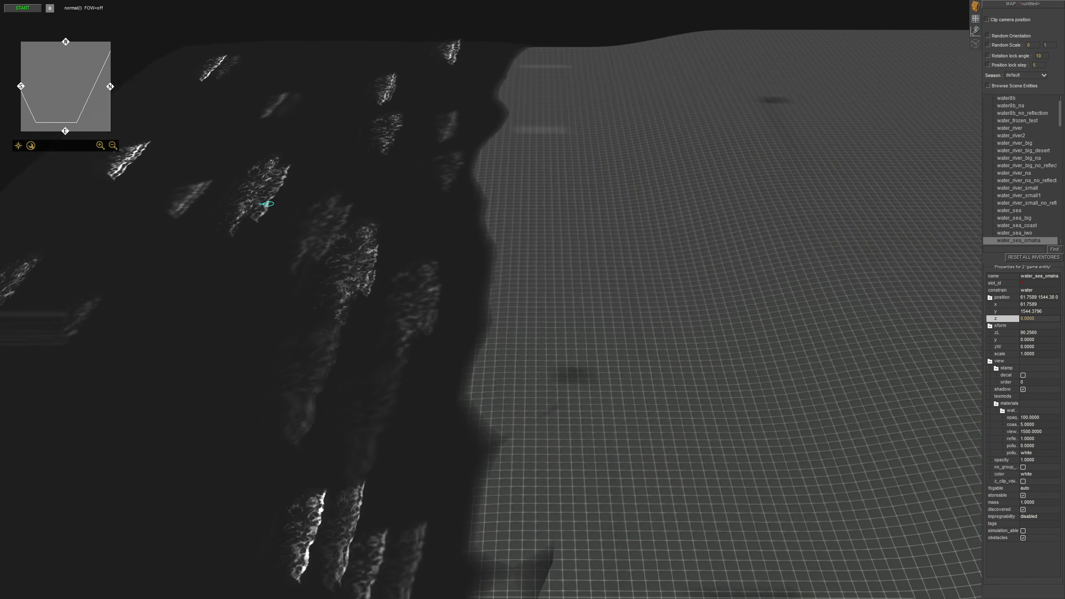
middle_click_drag(591, 261, 482, 262)
middle_click_drag(551, 4, 516, 278)
scroll(516, 278, "down", 2)
left_click_drag(516, 278, 597, 279)
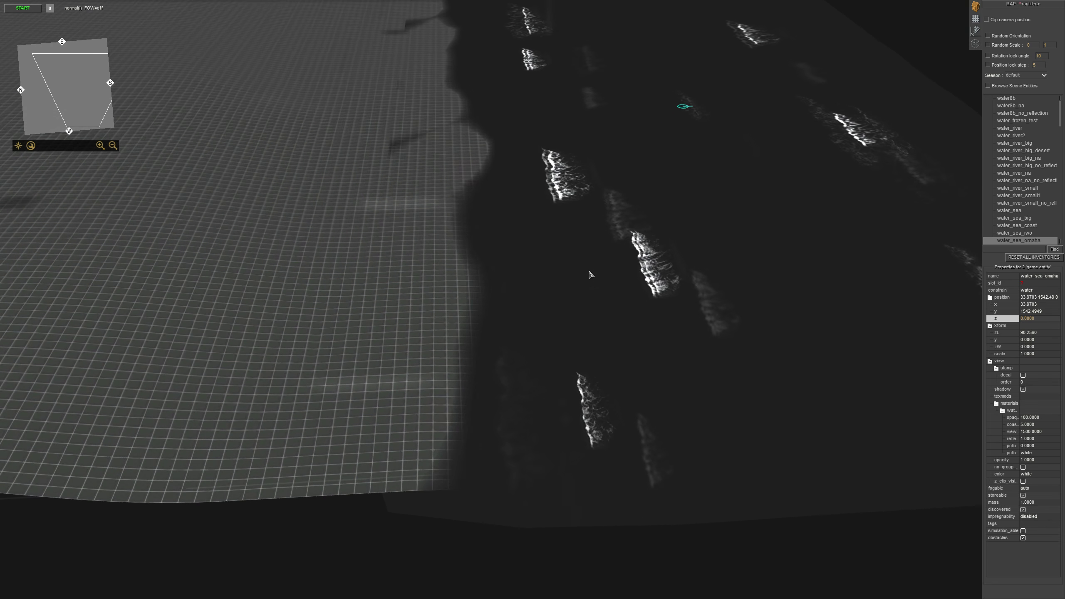
middle_click_drag(592, 274, 687, 312)
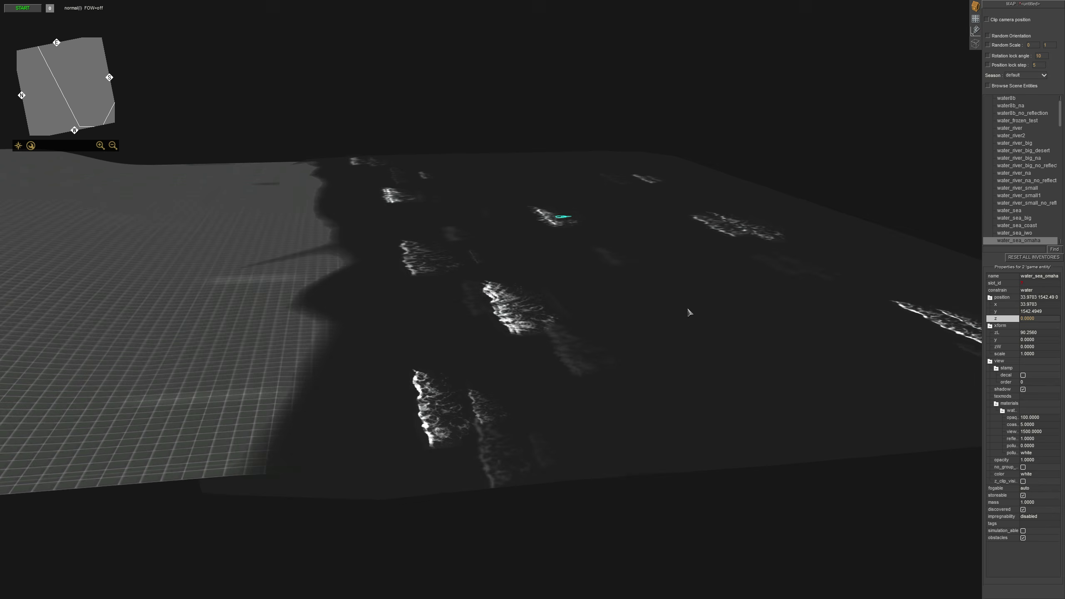
Raise the water_sea_omaha entity above the terrain and set its z position back to 0.
left_click_drag(636, 559, 717, 123, "alt")
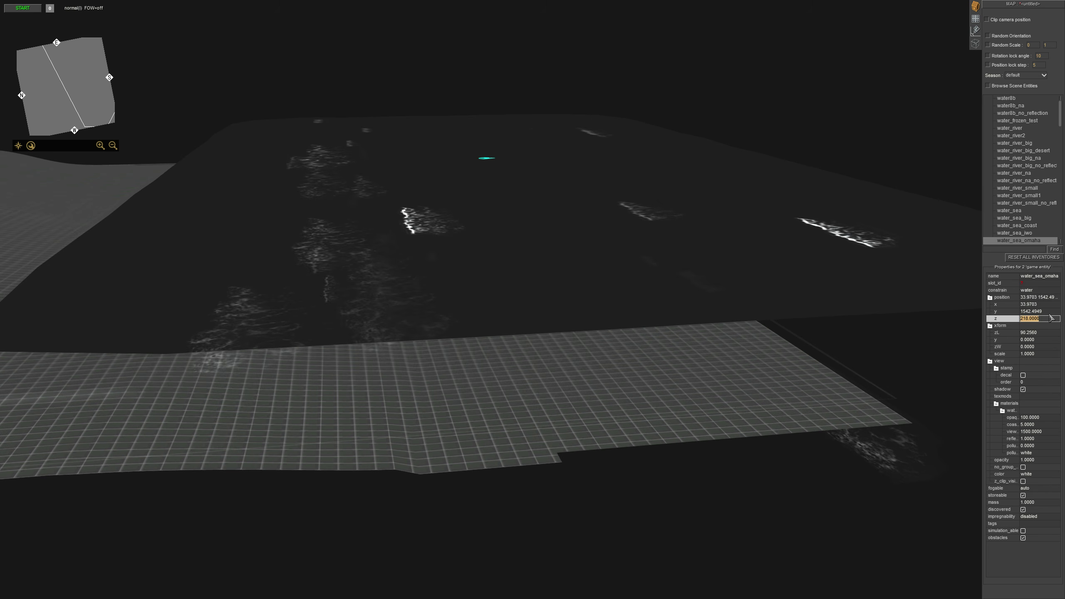
type("0")
key("Return")
Deselect the water entity and examine the waterline along the terrain's southern edge from several angles.
middle_click_drag(639, 380, 480, 97)
left_click(618, 317)
left_click_drag(479, 98, 558, 501)
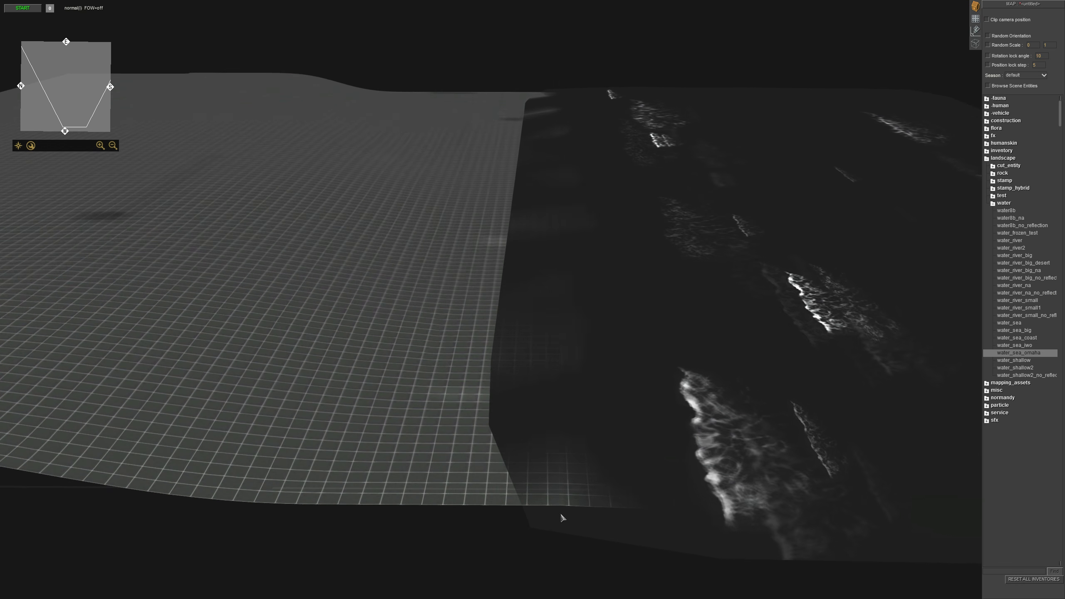
middle_click_drag(226, 476, 319, 67)
left_click_drag(257, 5, 459, 548)
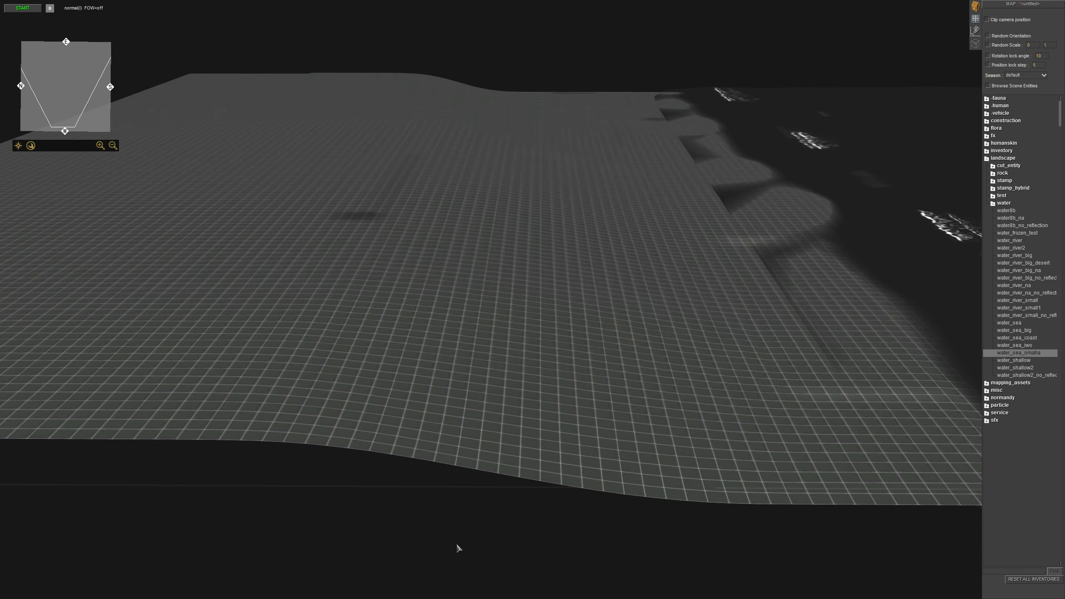
middle_click_drag(459, 547, 527, 208)
left_click_drag(493, 411, 552, 483)
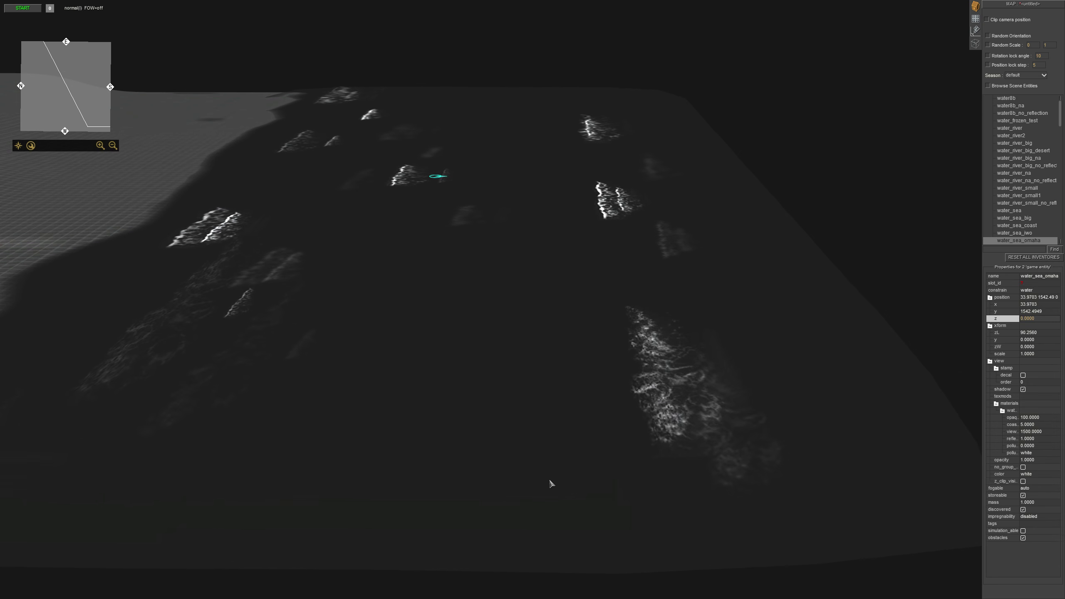
middle_click_drag(552, 484, 624, 284)
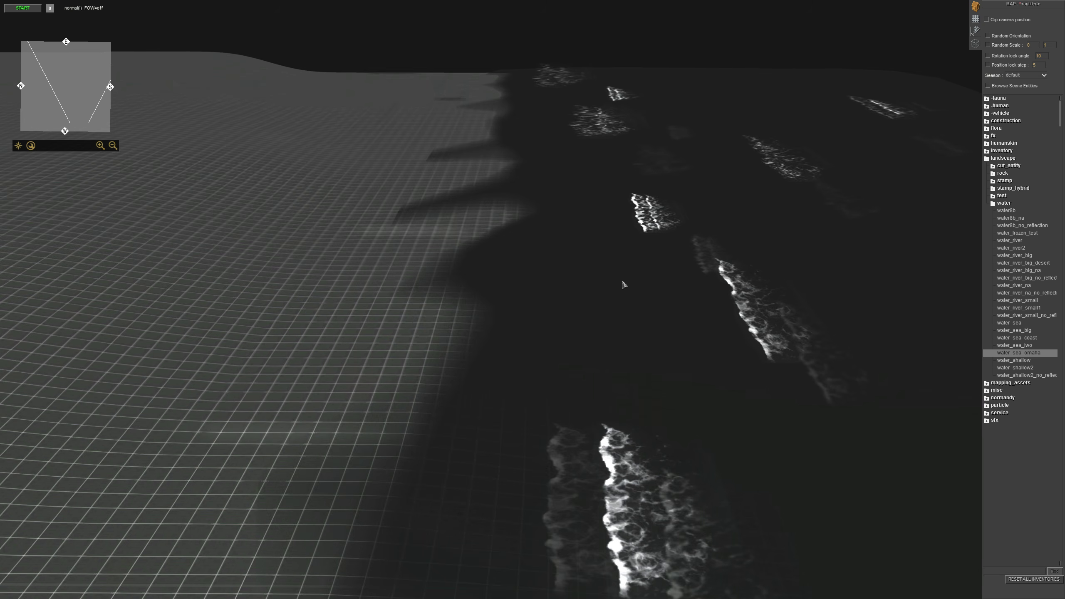
scroll(620, 273, "down", 3)
middle_click_drag(621, 273, 600, 277)
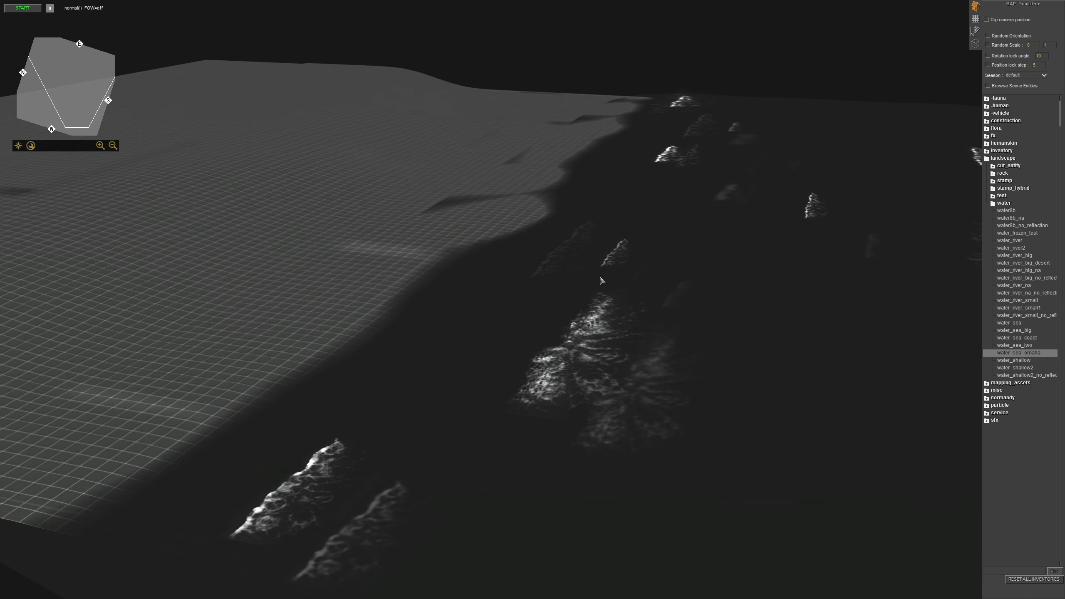
scroll(600, 278, "up", 2)
key("Left")
middle_click_drag(560, 215, 618, 212)
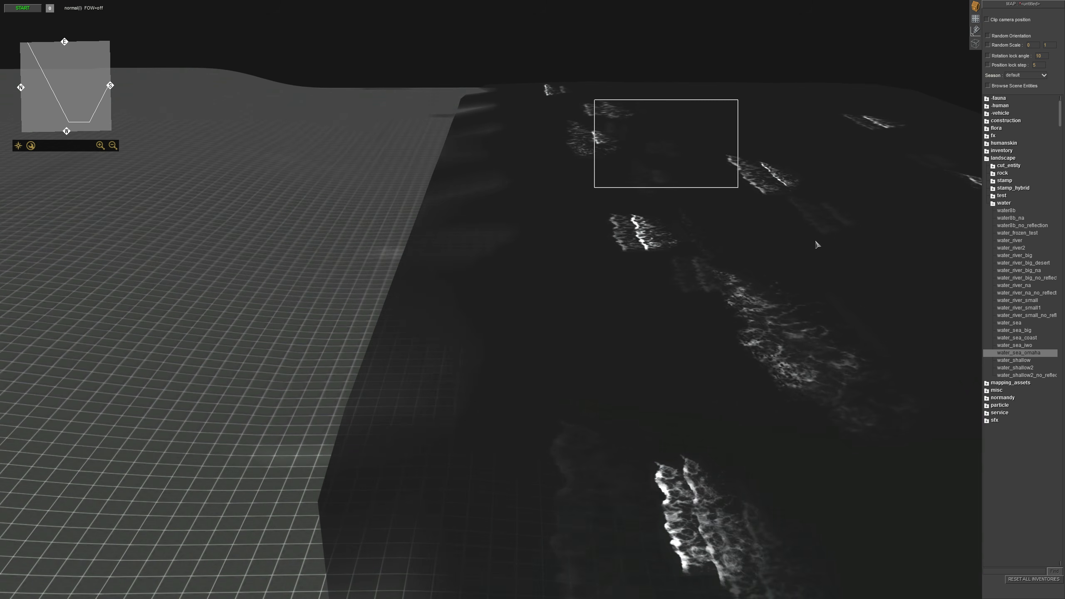
left_click_drag(815, 241, 948, 381)
middle_click_drag(576, 289, 665, 209)
key("Escape")
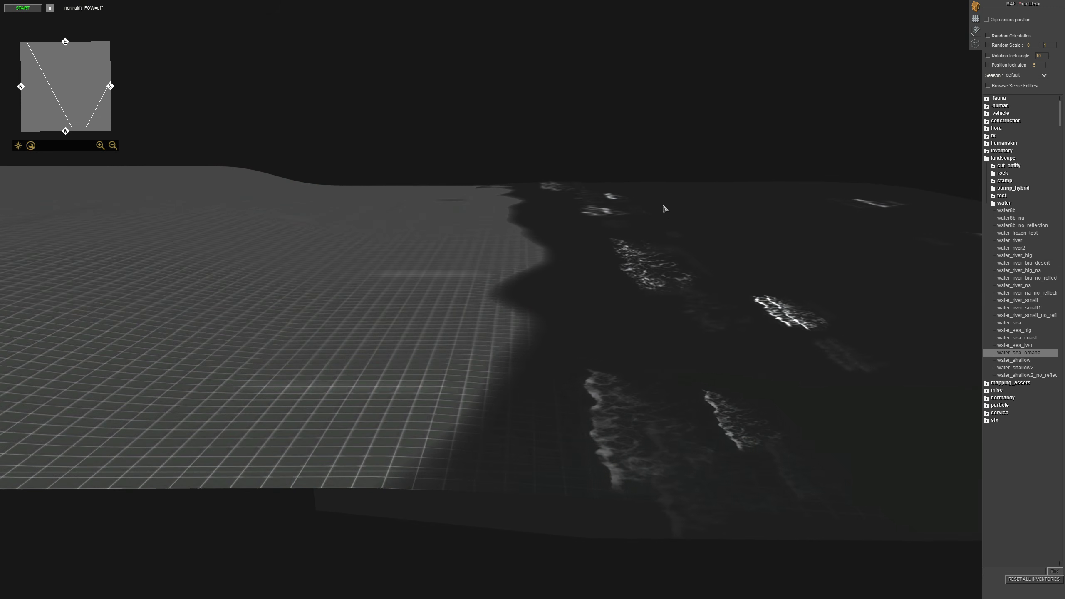
left_click(797, 231)
middle_click_drag(456, 305, 652, 342)
left_click(652, 342)
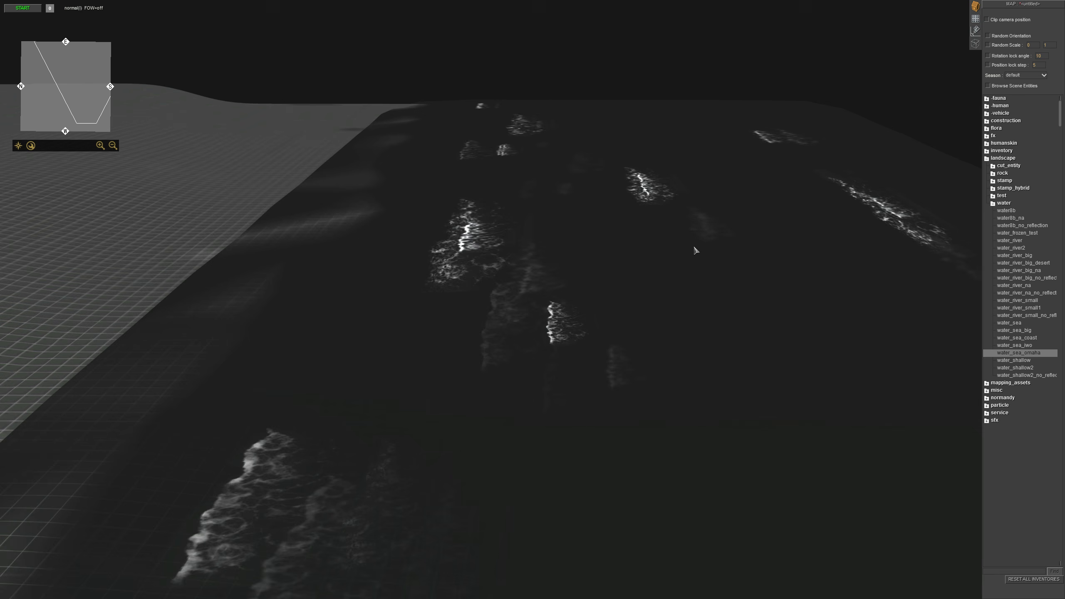
Set the water altitude to -20 in the terrain height settings and return to entity mode.
key("F2")
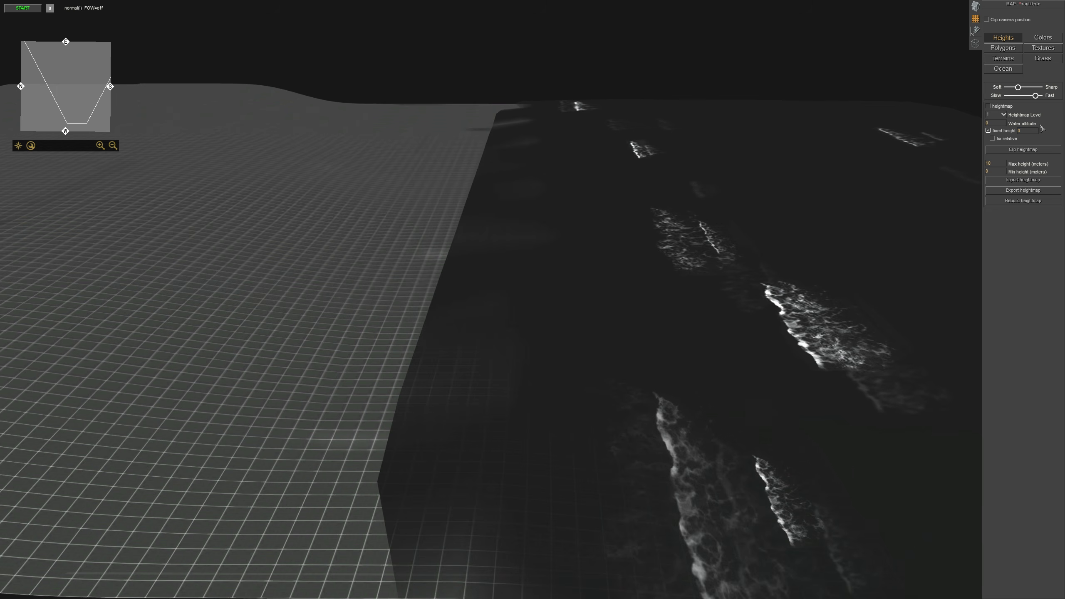
left_click(1002, 123)
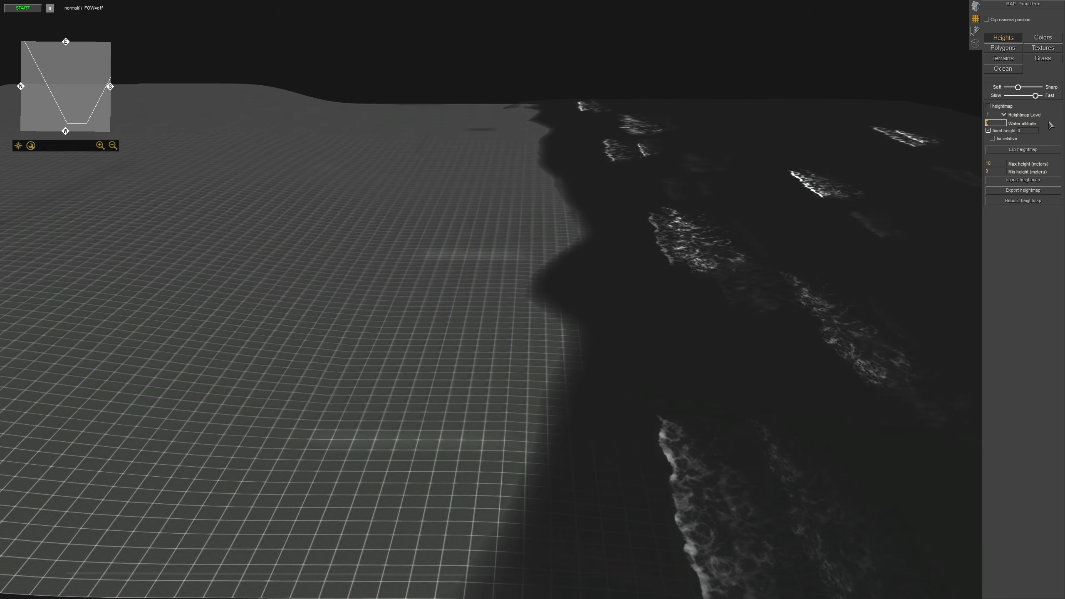
left_click(1001, 124)
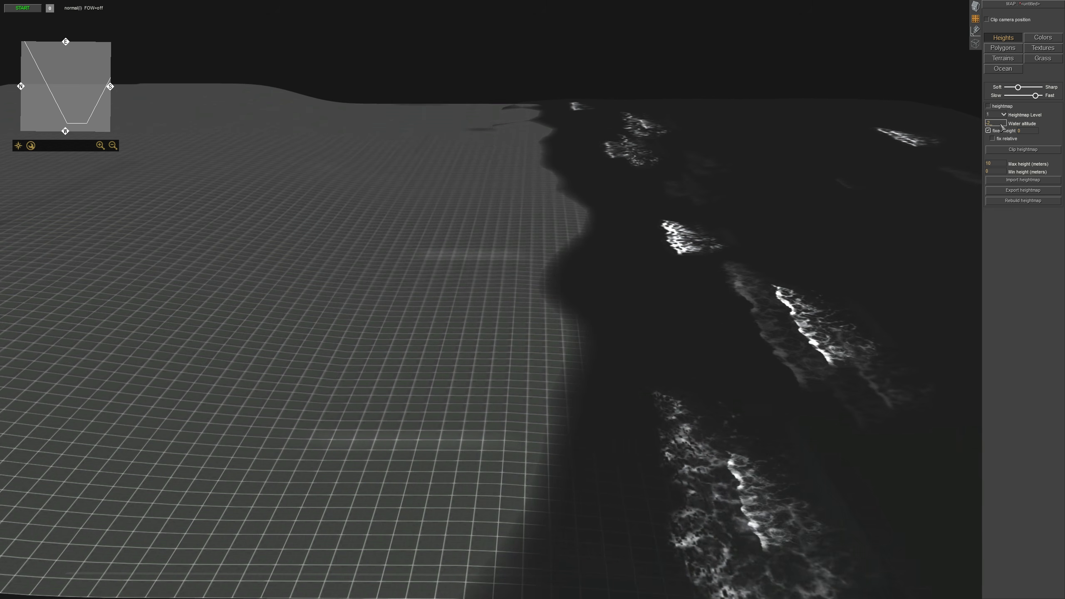
key("F1")
Save the map as test2.
scroll(682, 151, "up", 4)
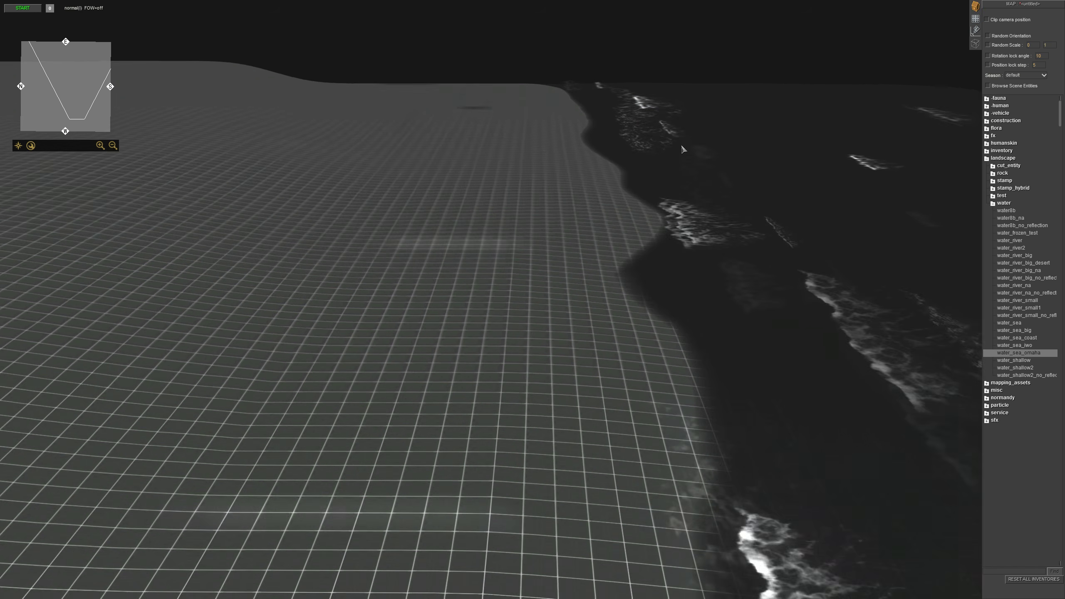
middle_click_drag(681, 151, 965, 93)
middle_click_drag(1034, 76, 573, 346)
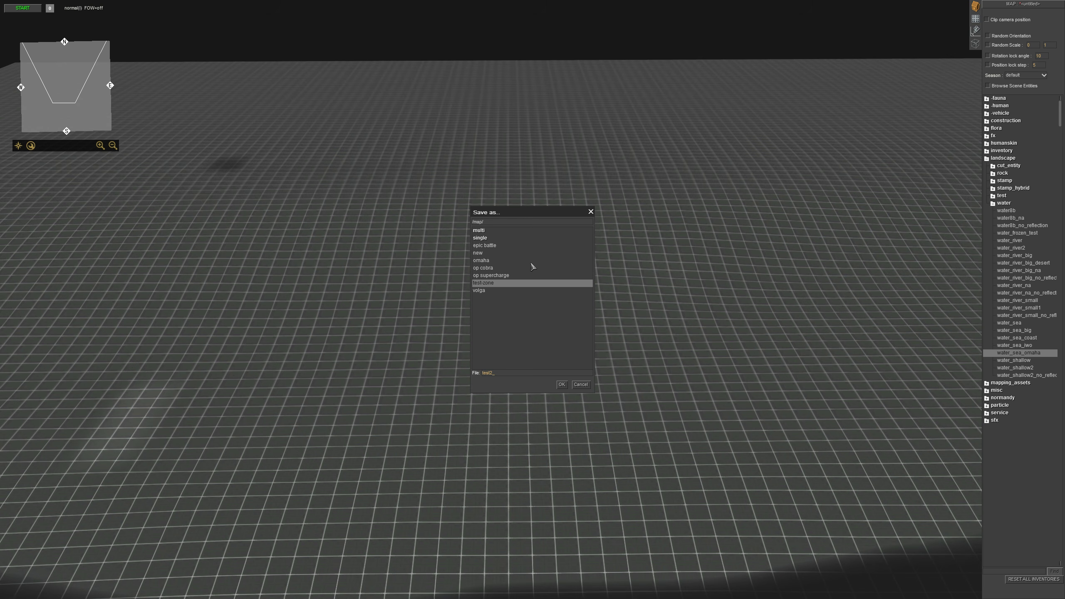
key("Return")
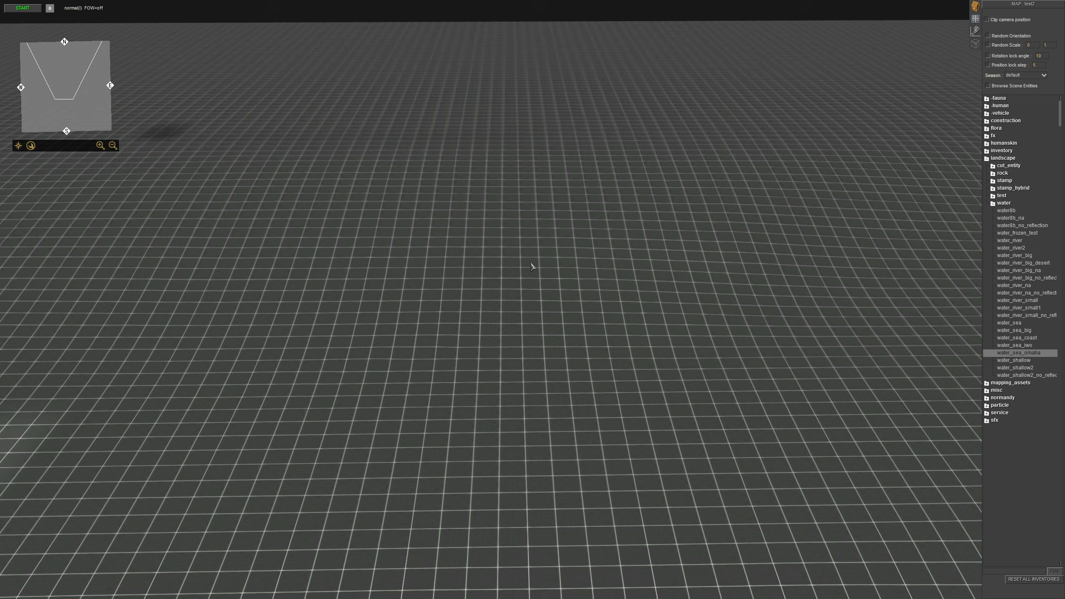
Examine the southern coastline and the surrounding terrain of the saved map.
scroll(531, 263, "down", 5)
key("Down")
key("Right")
key("Up")
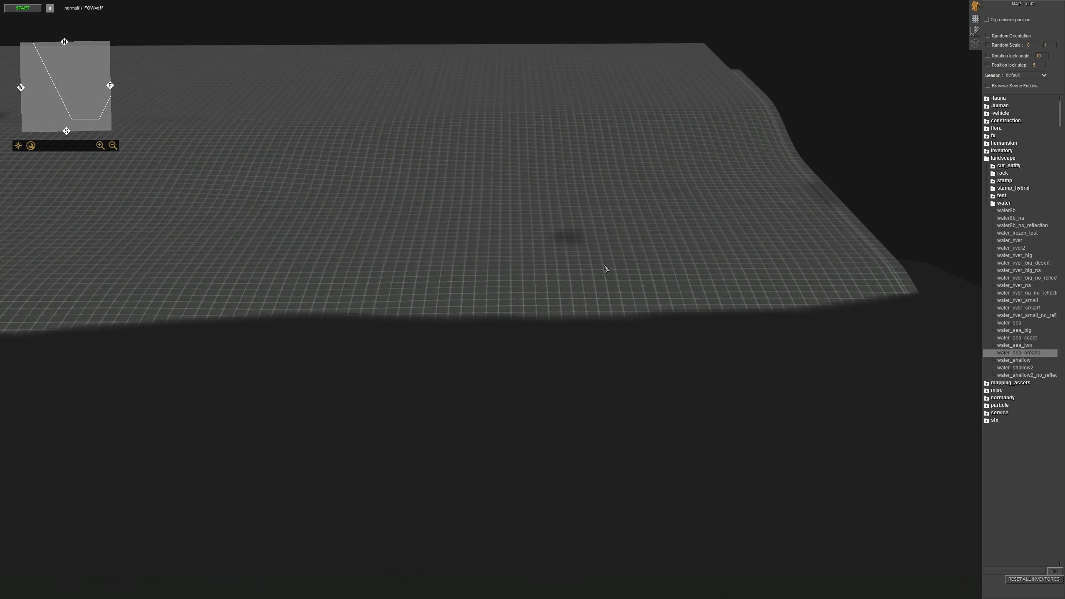
key("Left")
middle_click_drag(646, 317, 601, 227)
key("Right")
key("Left")
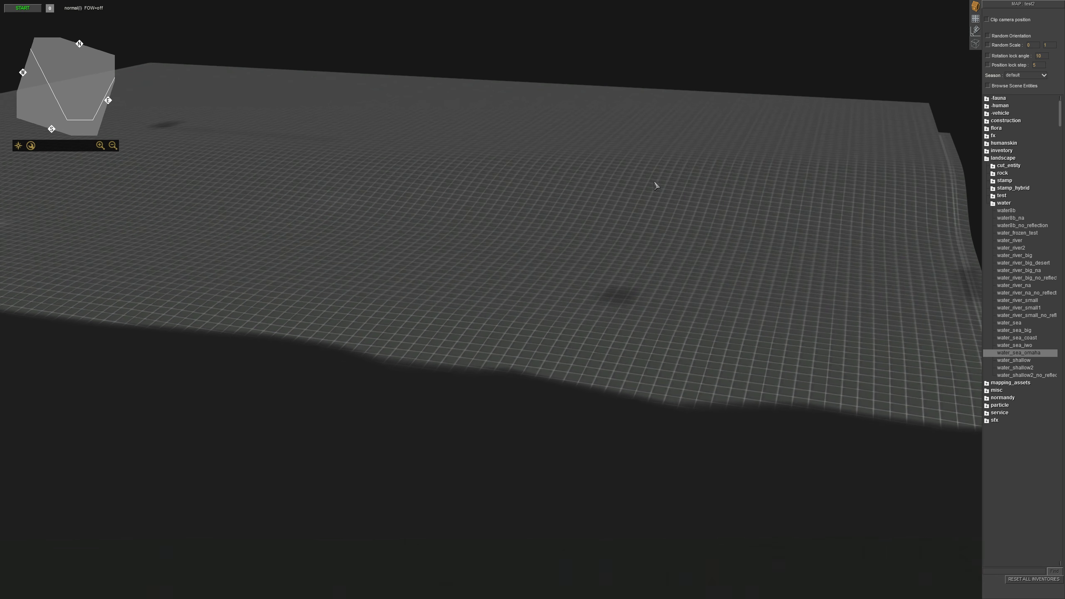
mouse_move(458, 331)
middle_mouse_down()
mouse_move(404, 328)
mouse_move(421, 321)
mouse_move(400, 315)
middle_mouse_up()
Switch to terrain texture editing, then open and dismiss the file selection for the first grid001 texture.
key("F3")
key("Left")
scroll(578, 342, "up", 2)
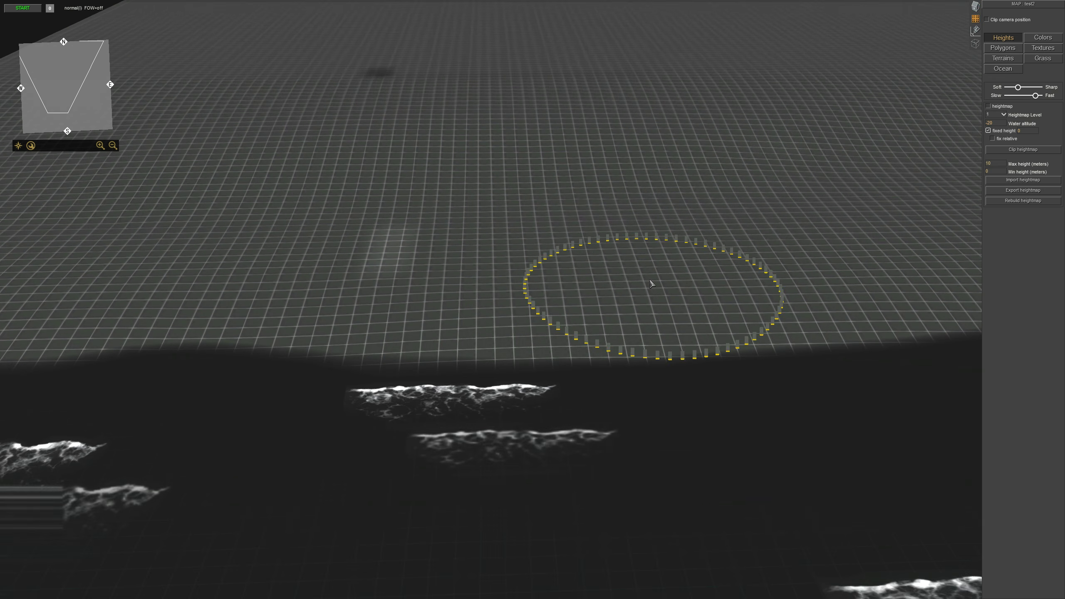
left_click(1043, 48)
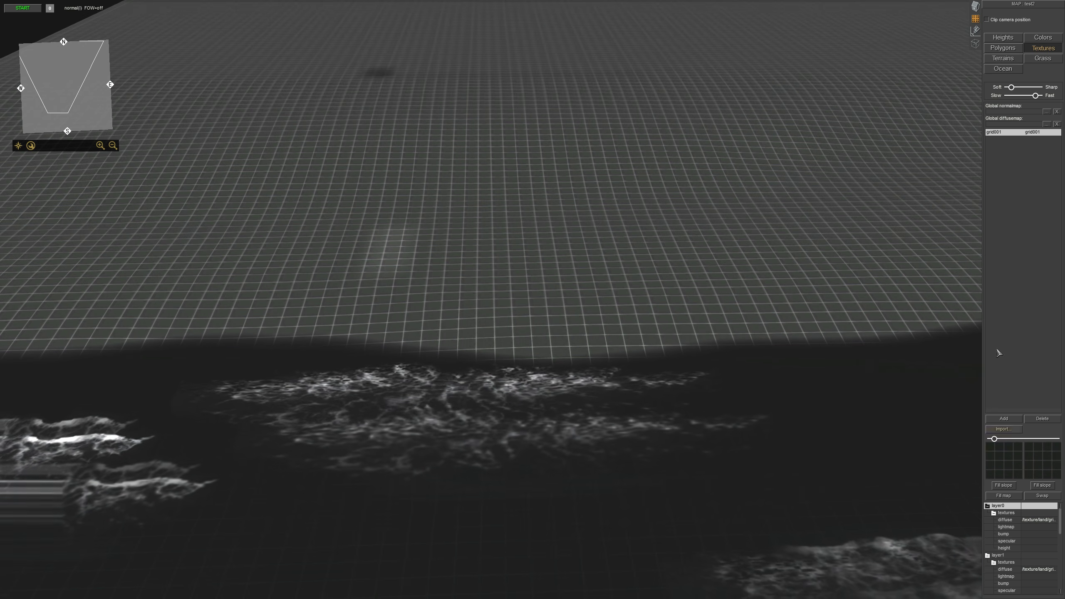
scroll(729, 366, "up", 2)
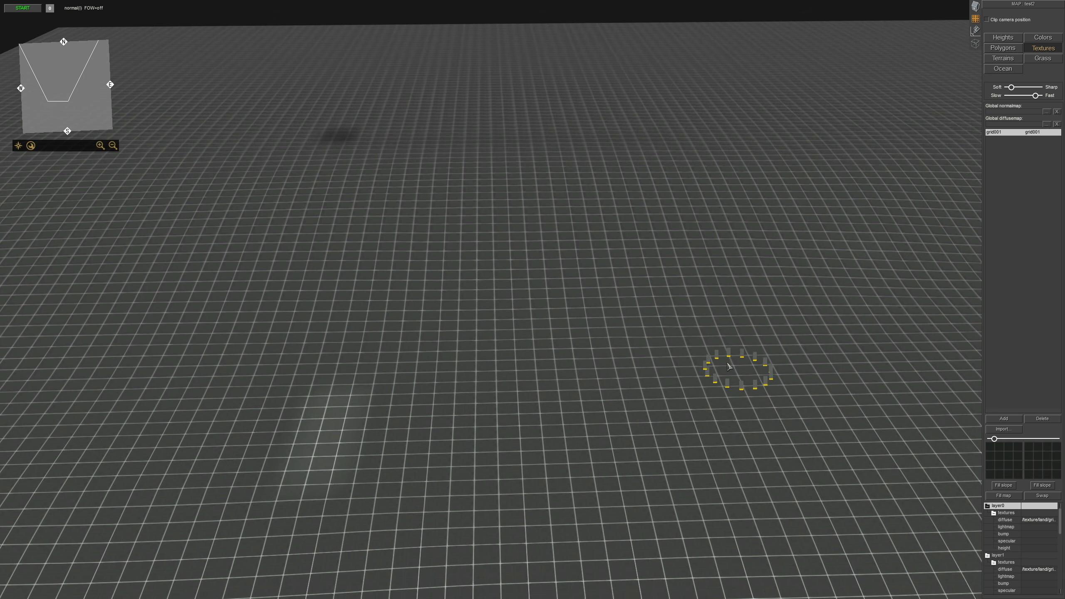
left_click(1002, 463)
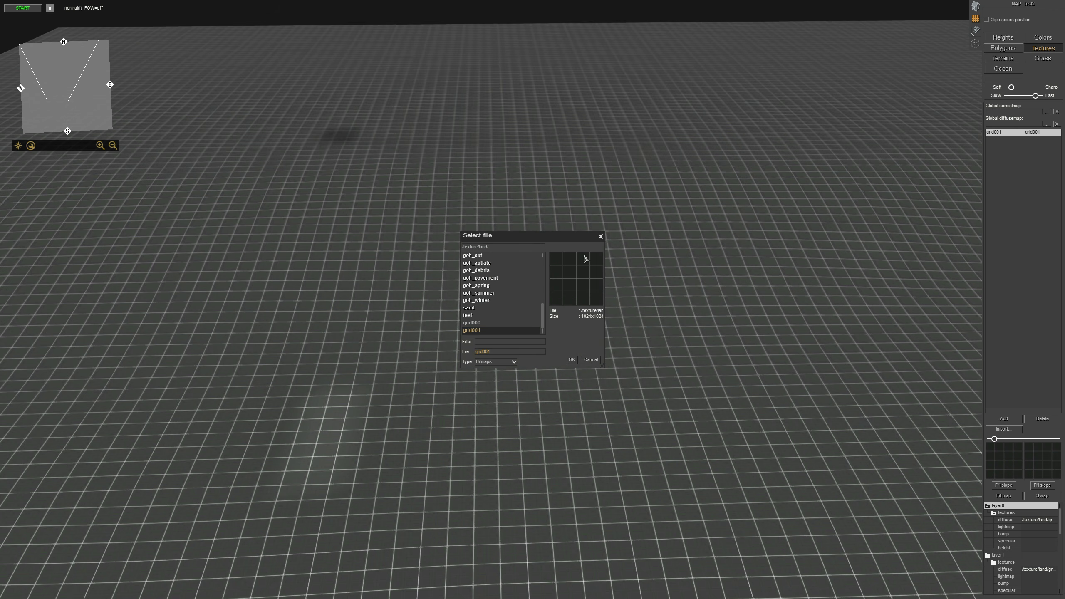
left_click(600, 237)
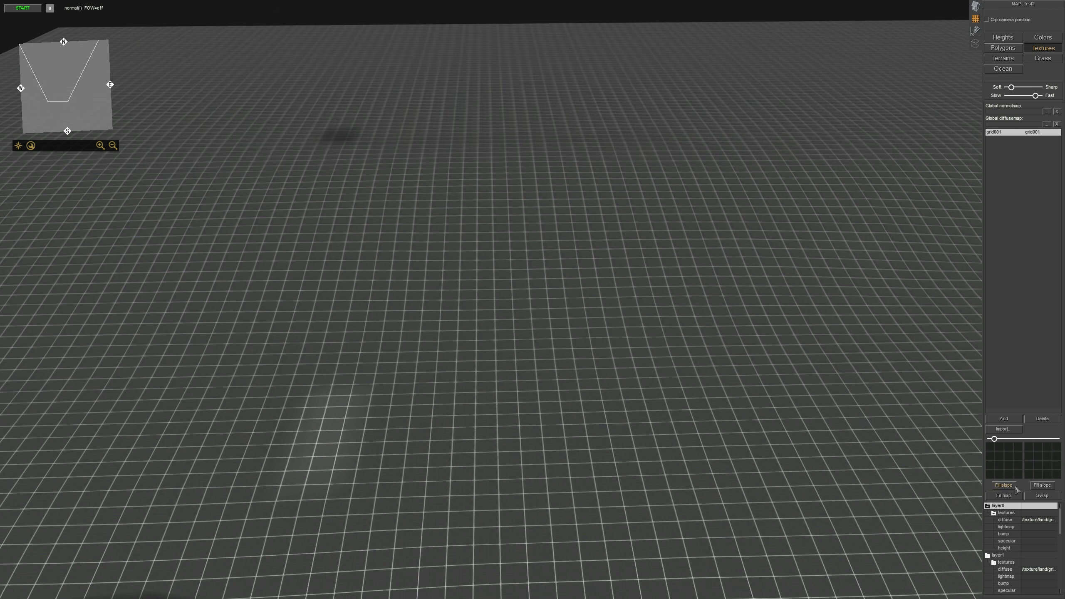
Replace the first layer's grid001 texture with grass_green from the goh_summer textures.
left_click(1012, 465)
left_click_drag(555, 240, 598, 187)
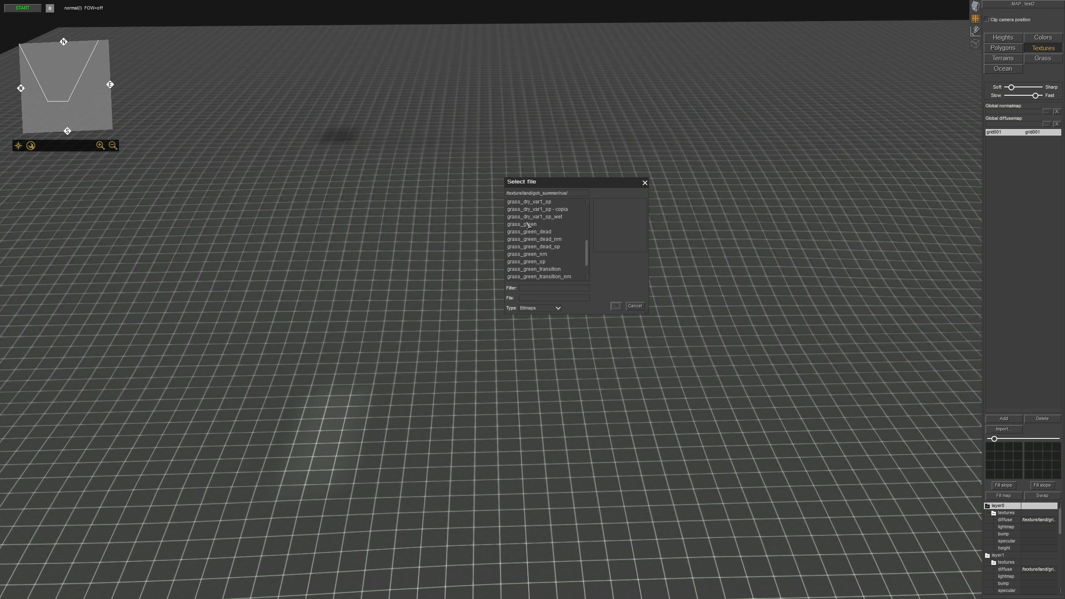
left_click(619, 305)
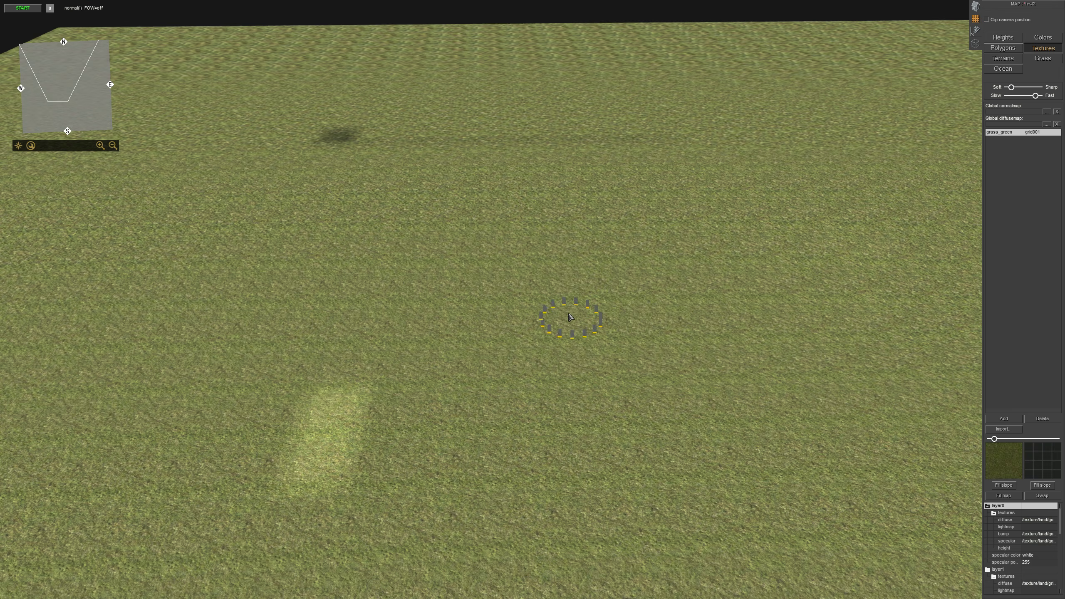
Replace the second layer's grid001 texture with sand_roads105 from the sand textures.
middle_click_drag(574, 313, 649, 281)
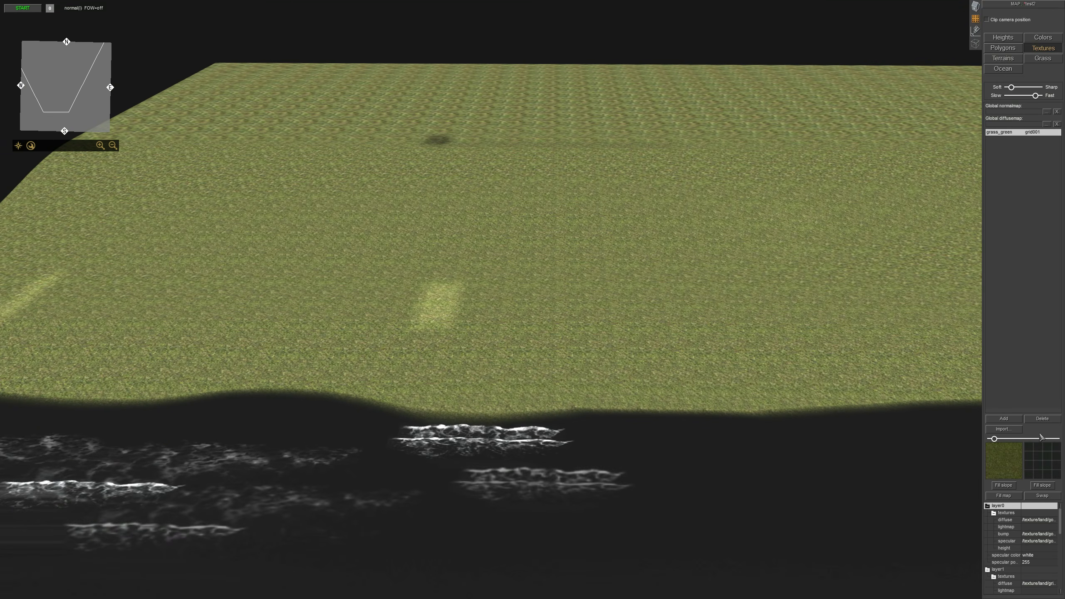
left_click(1032, 452)
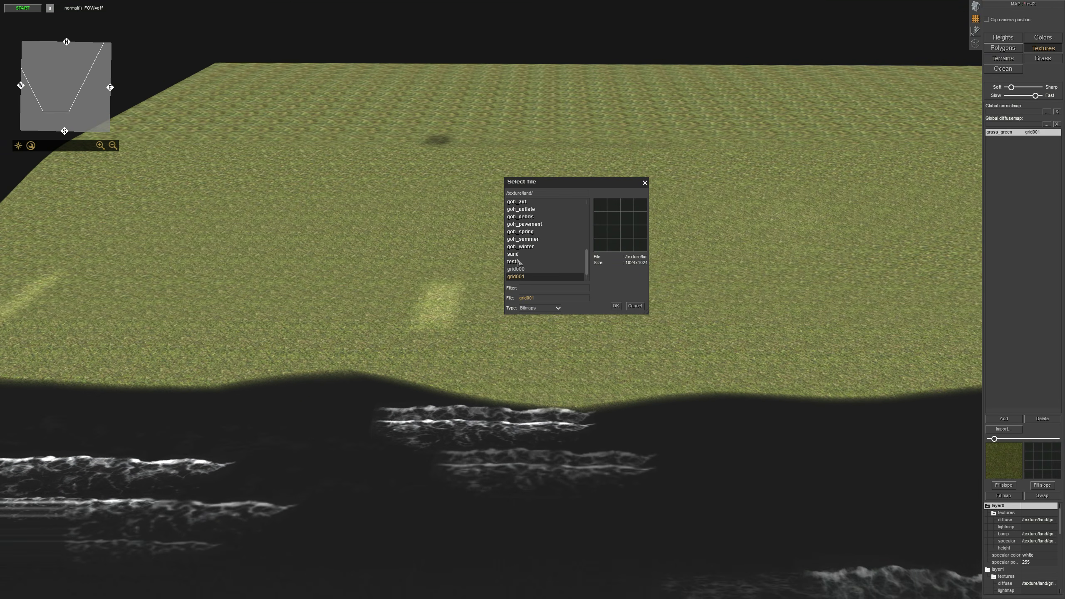
double_click(513, 255)
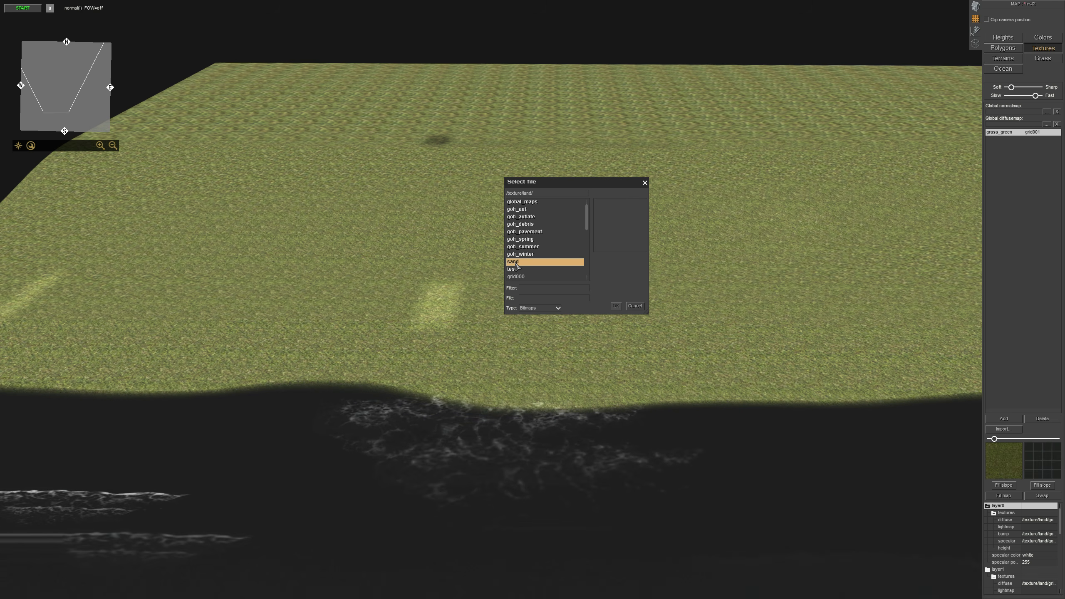
double_click(516, 264)
key("Down")
key("Down")
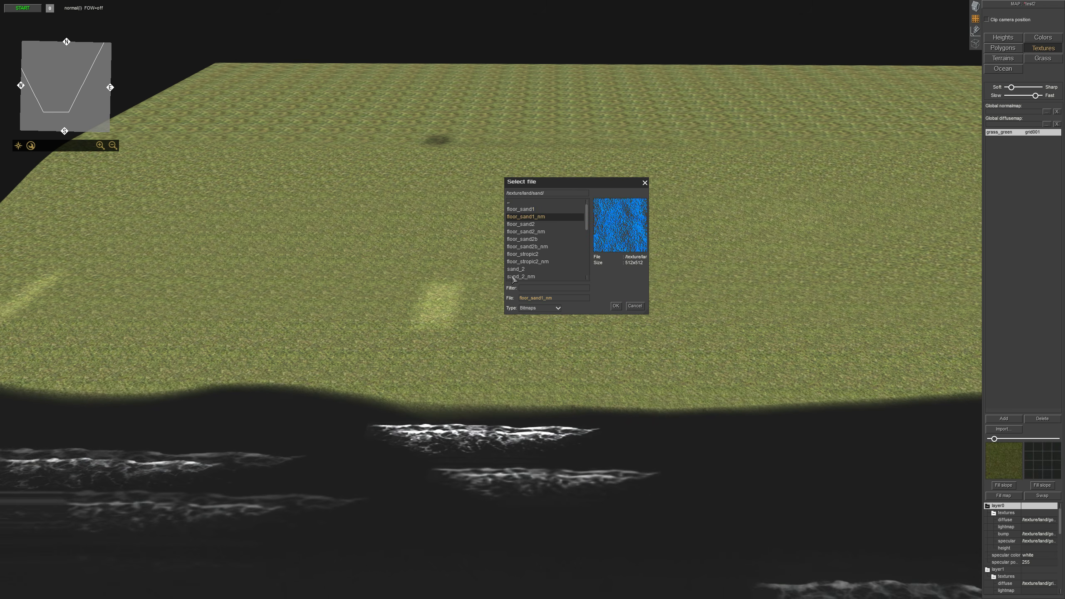
left_click(516, 270)
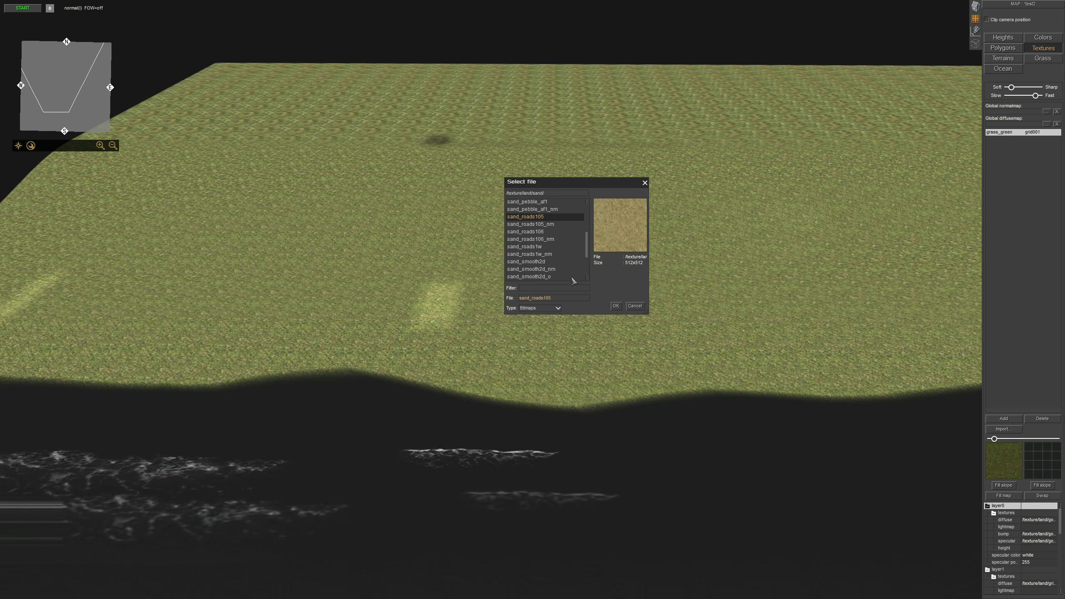
key("Return")
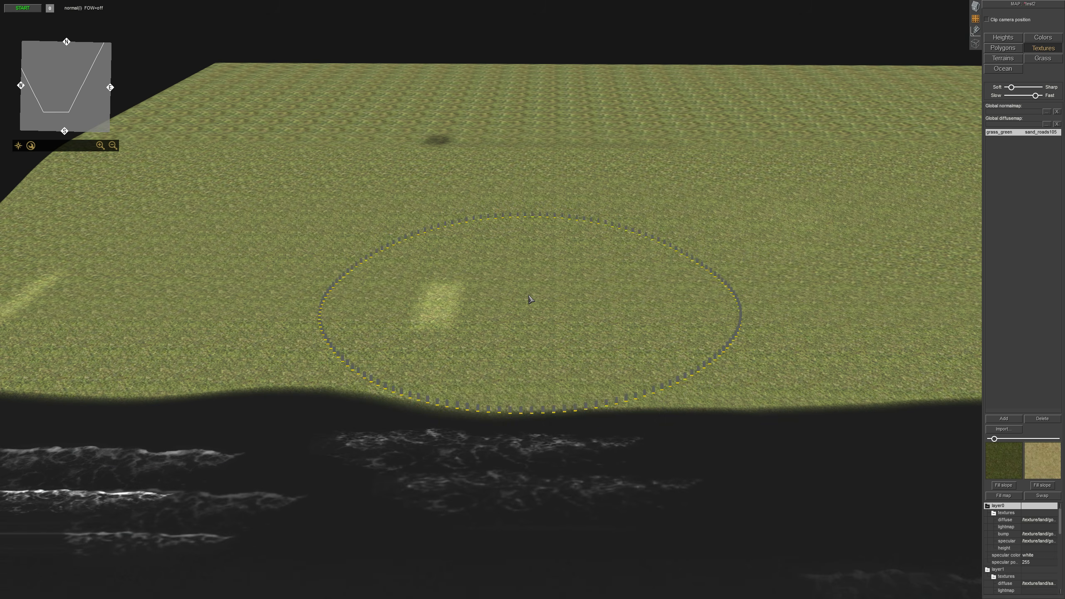
Adjust the size of the texture brush over the grass near the southern coast.
scroll(526, 292, "up", 3)
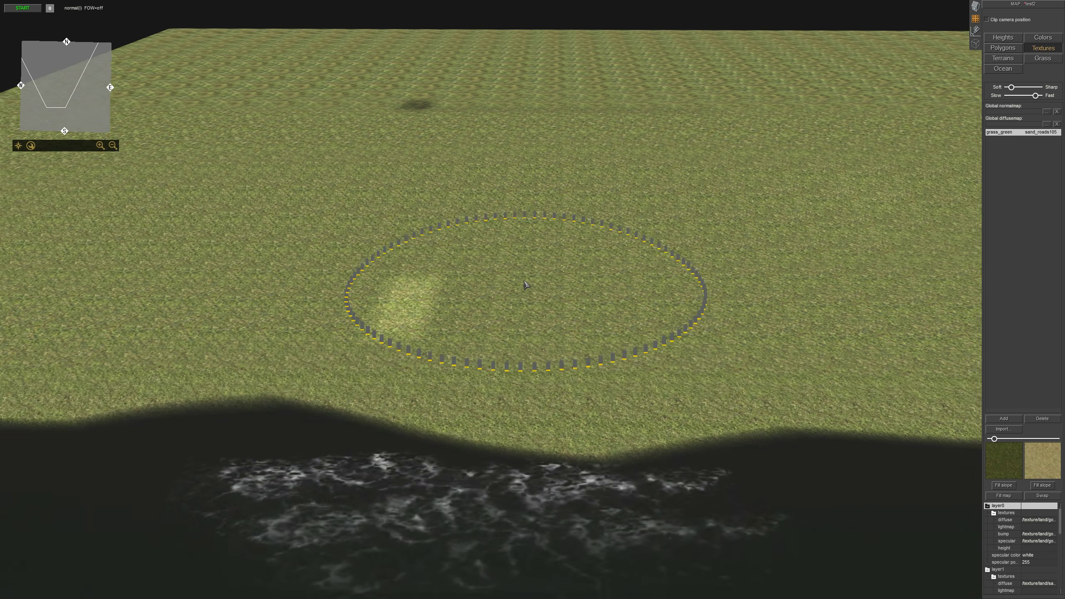
middle_click_drag(525, 285, 529, 348)
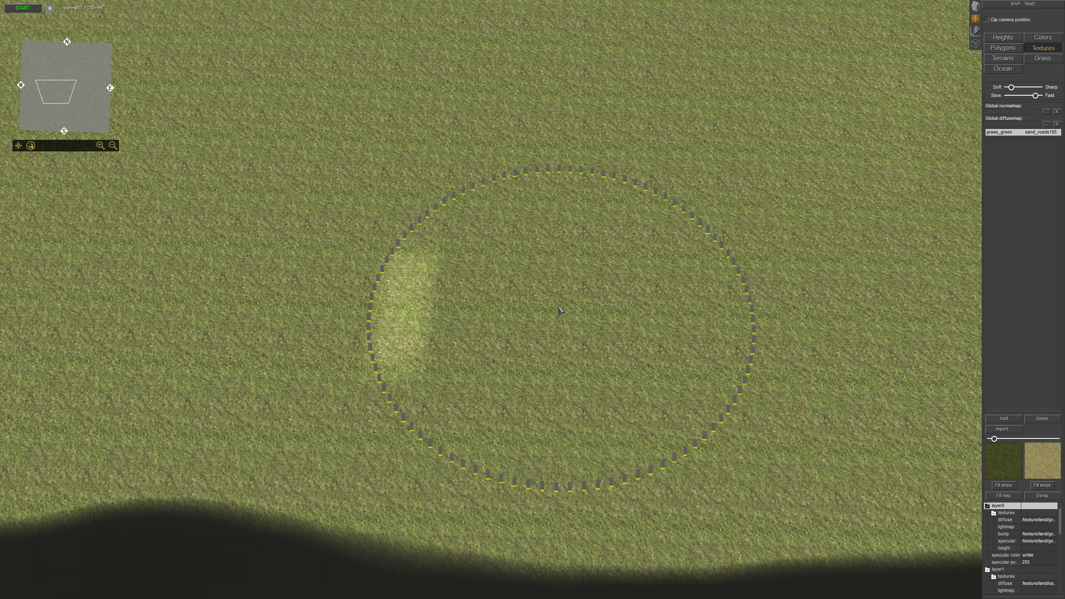
key("KP_Subtract")
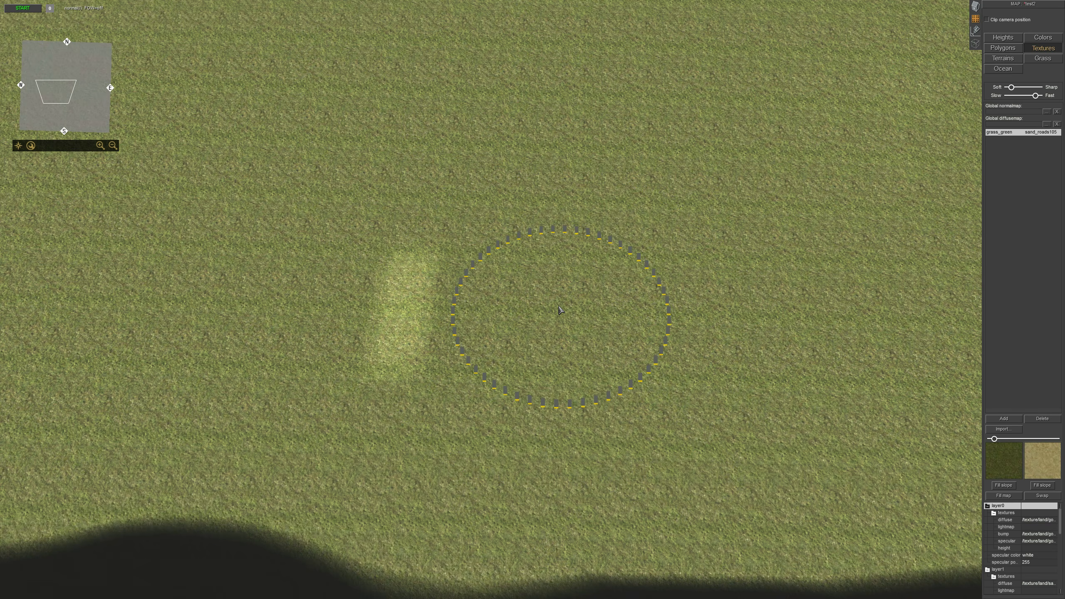
key("KP_Subtract")
key("KP_Add")
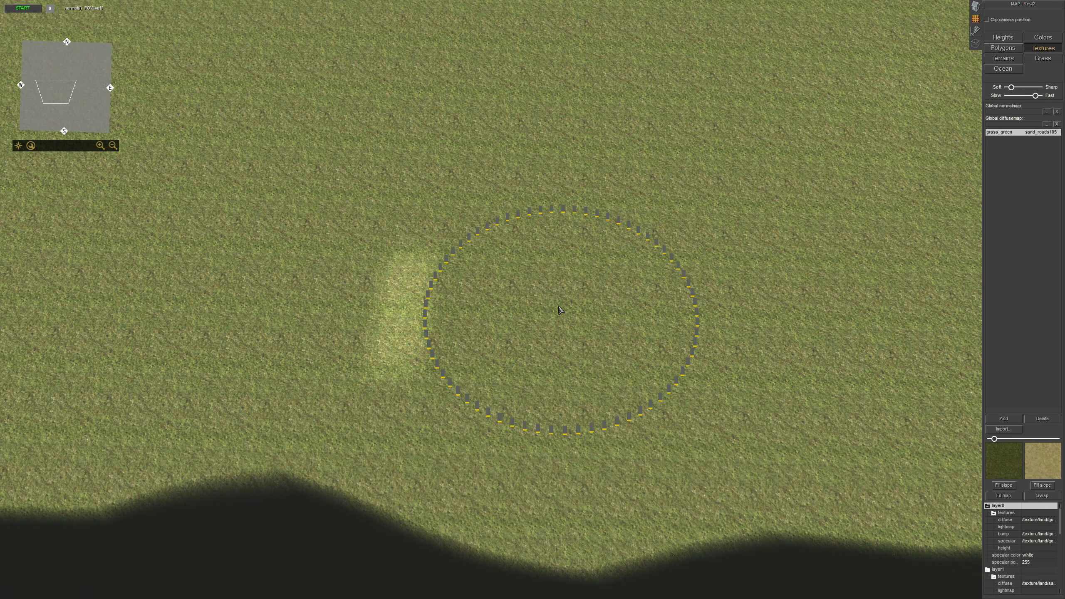
key("KP_Subtract")
scroll(559, 307, "down", 1)
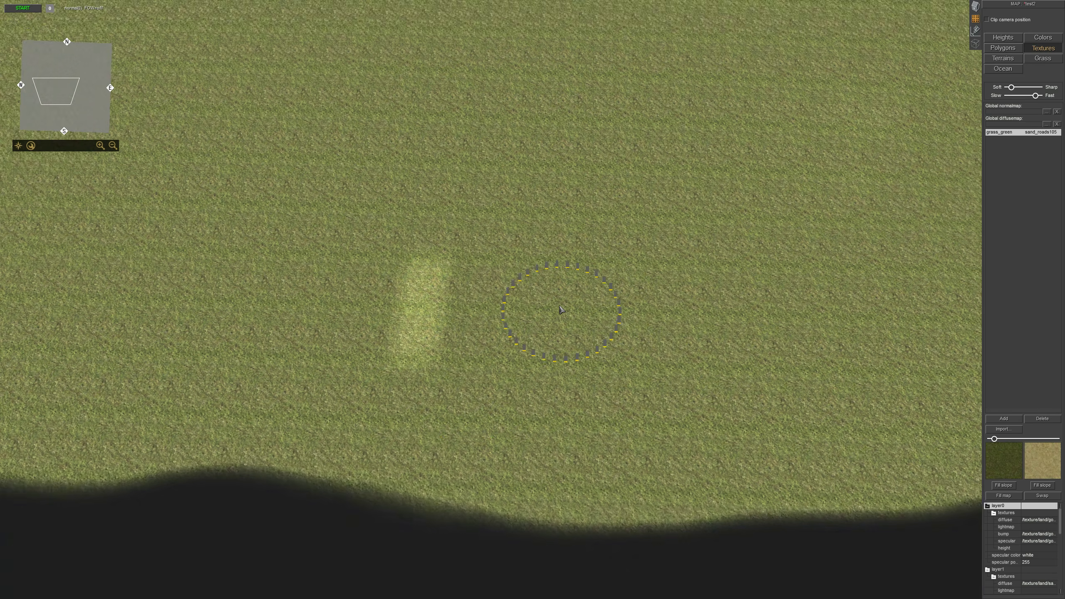
mouse_move(488, 357)
middle_mouse_down()
mouse_move(464, 327)
mouse_move(485, 302)
mouse_move(484, 269)
middle_mouse_up()
key("KP_Add")
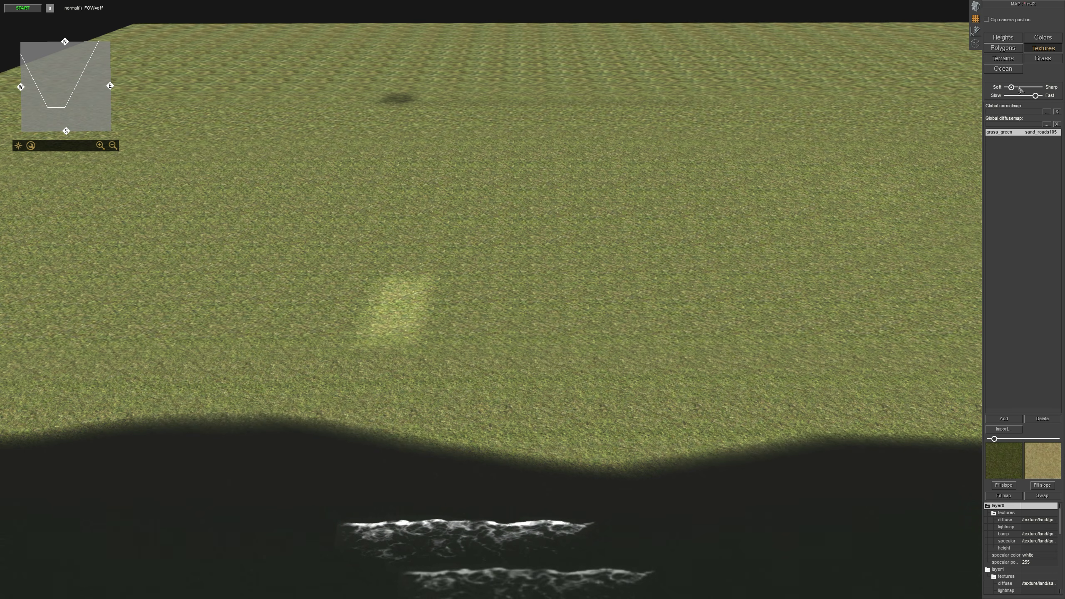
Set the brush to a much sharper edge and paint a sand patch on the grass near the coast.
left_click_drag(1012, 87, 1035, 87)
scroll(690, 274, "up", 3)
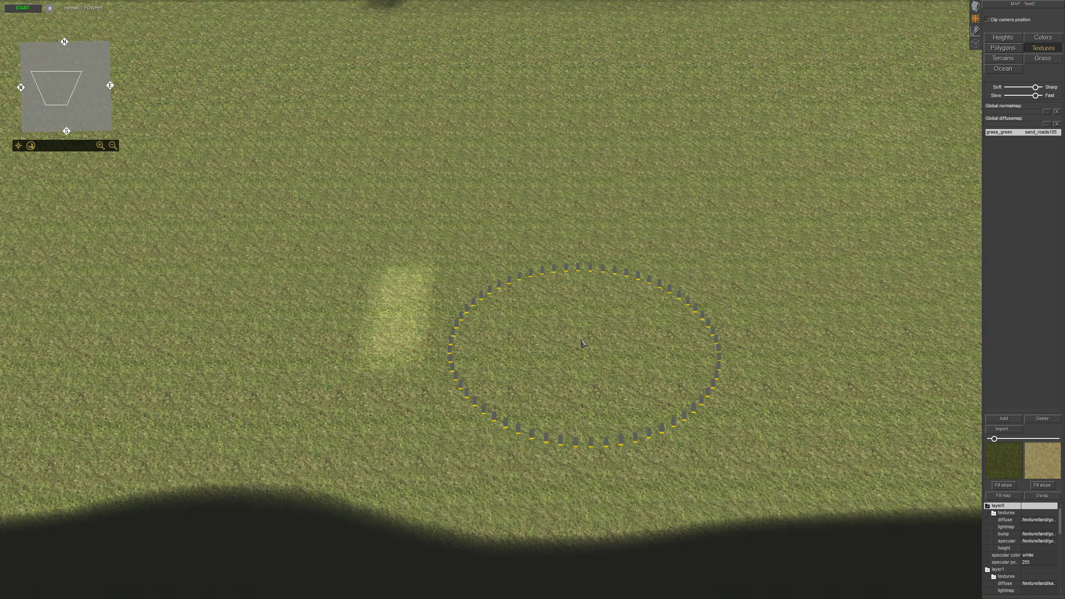
left_click_drag(583, 344, 556, 343)
left_click_drag(695, 332, 666, 333)
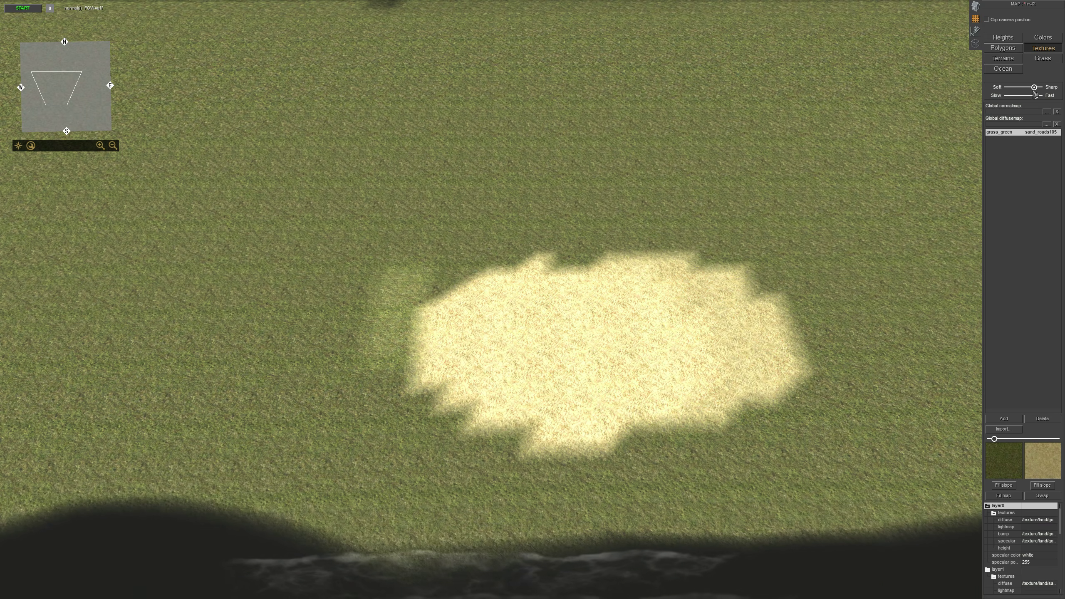
Return the brush to a soft edge and paint a second sand patch east of the sharp-edged one.
left_click_drag(1035, 87, 1012, 87)
key("Right")
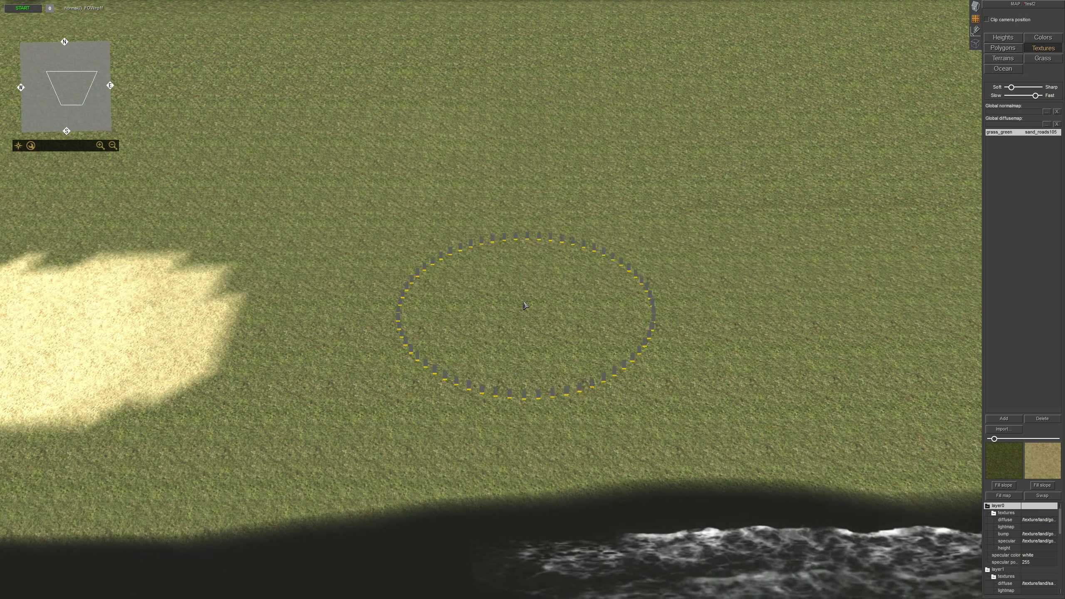
mouse_move(525, 305)
left_mouse_down()
mouse_move(718, 309)
mouse_move(461, 334)
left_mouse_up()
key("Left")
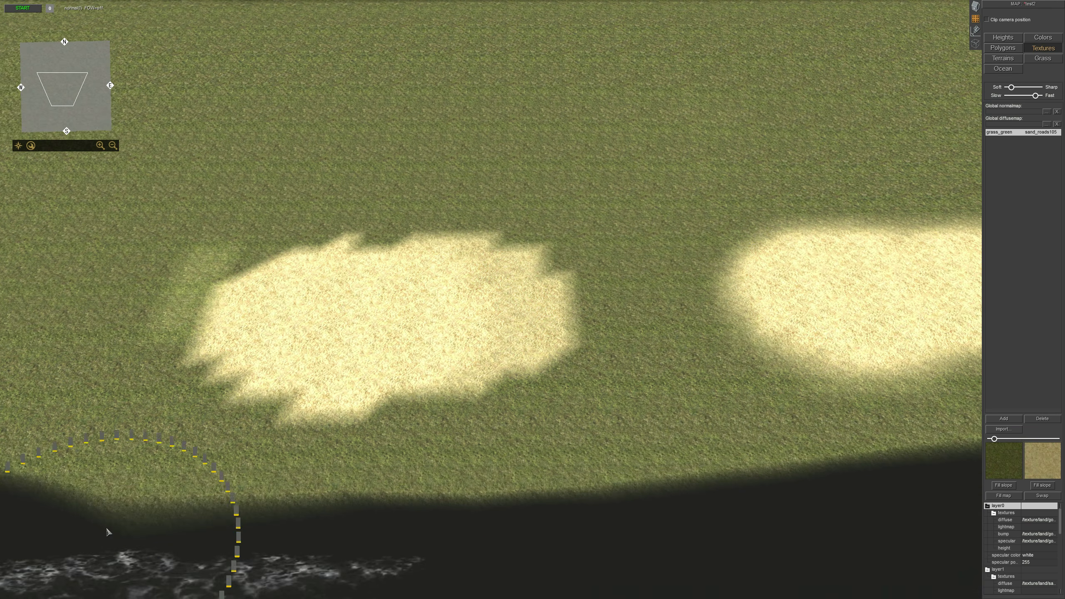
Paint sand along the southern shoreline, joining the separate patches into a beach reaching down to the water.
mouse_move(482, 302)
left_mouse_down()
mouse_move(512, 298)
mouse_move(138, 336)
left_mouse_up()
right_click_drag(137, 335, 333, 357)
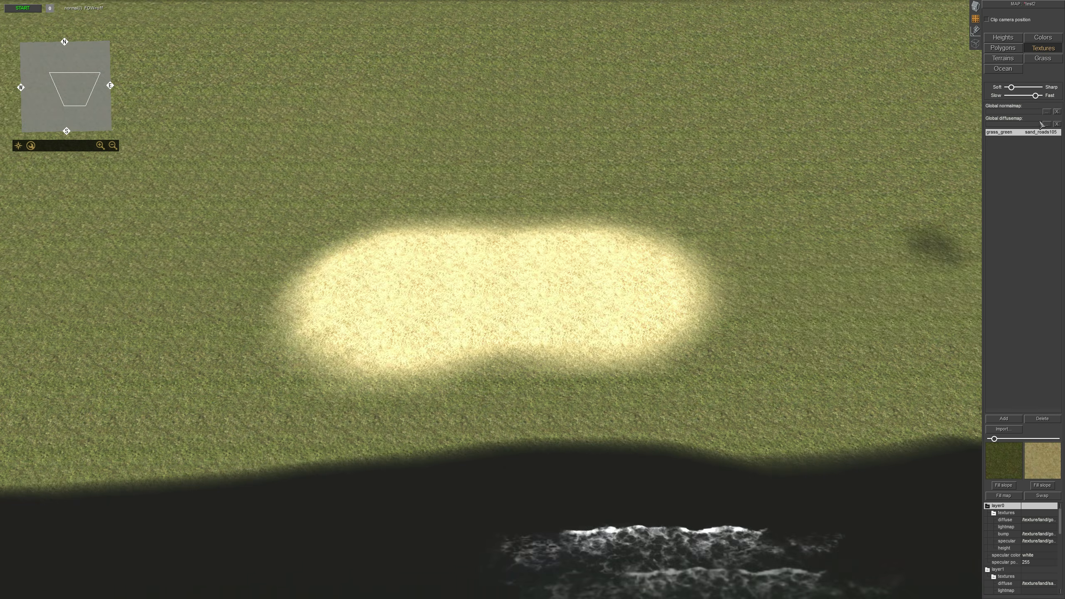
mouse_move(540, 289)
left_mouse_down()
mouse_move(561, 370)
mouse_move(423, 365)
left_mouse_up()
right_click_drag(423, 365, 354, 288)
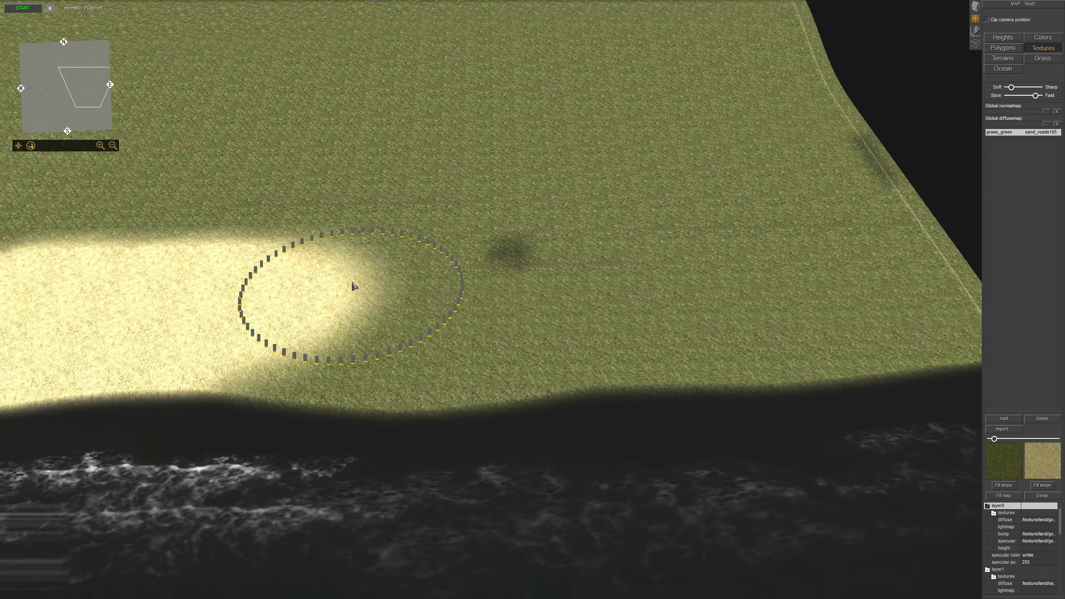
mouse_move(354, 288)
left_mouse_down()
mouse_move(430, 281)
mouse_move(337, 284)
mouse_move(783, 174)
mouse_move(630, 273)
mouse_move(852, 333)
mouse_move(175, 406)
mouse_move(942, 335)
mouse_move(673, 227)
mouse_move(217, 295)
mouse_move(572, 283)
left_mouse_up()
right_click_drag(572, 282, 226, 559)
mouse_move(226, 559)
left_mouse_down()
mouse_move(832, 304)
mouse_move(899, 390)
mouse_move(574, 427)
mouse_move(571, 386)
mouse_move(614, 303)
mouse_move(338, 392)
mouse_move(492, 377)
left_mouse_up()
right_click_drag(491, 377, 616, 333)
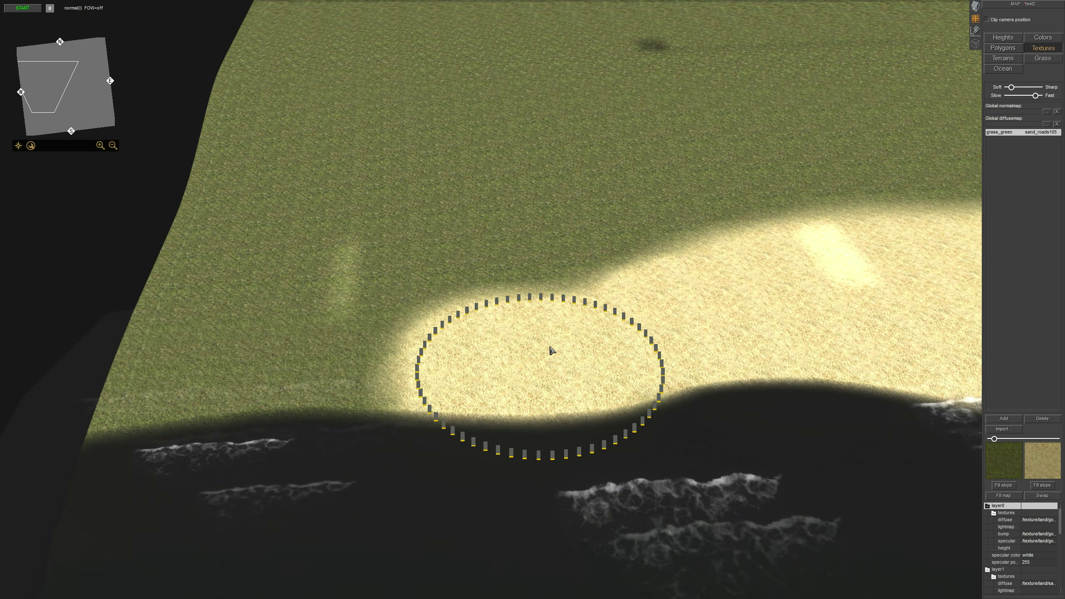
Widen the sand beach inland and even out its border with the grass along the coast.
mouse_move(552, 351)
left_mouse_down()
mouse_move(423, 285)
mouse_move(95, 357)
mouse_move(537, 418)
mouse_move(421, 261)
mouse_move(842, 231)
mouse_move(131, 269)
mouse_move(909, 242)
left_mouse_up()
right_click_drag(908, 243, 1055, 60)
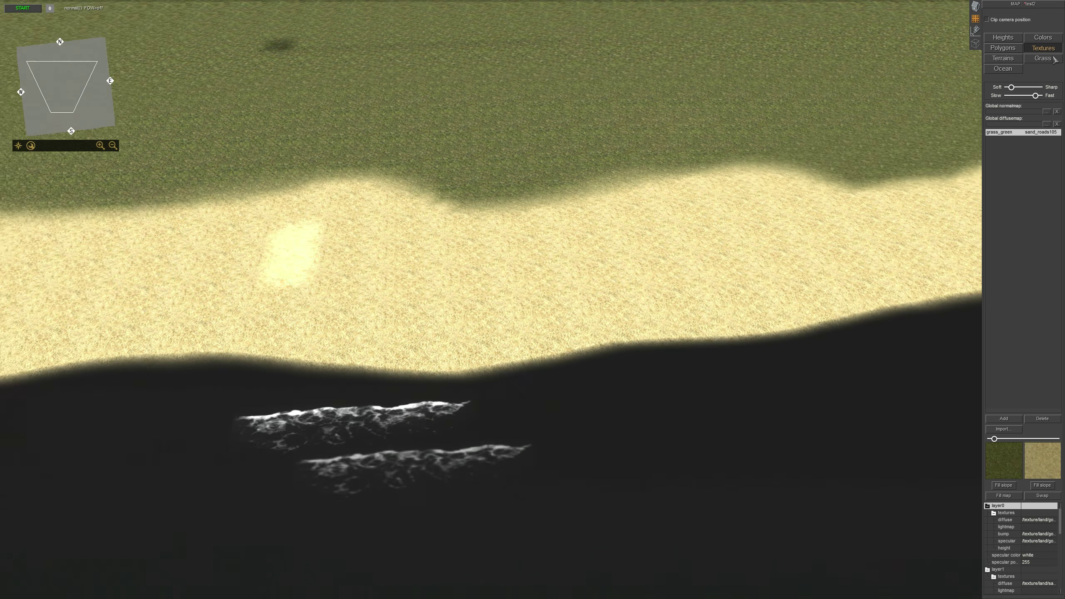
mouse_move(648, 198)
left_mouse_down()
mouse_move(494, 209)
mouse_move(874, 188)
left_mouse_up()
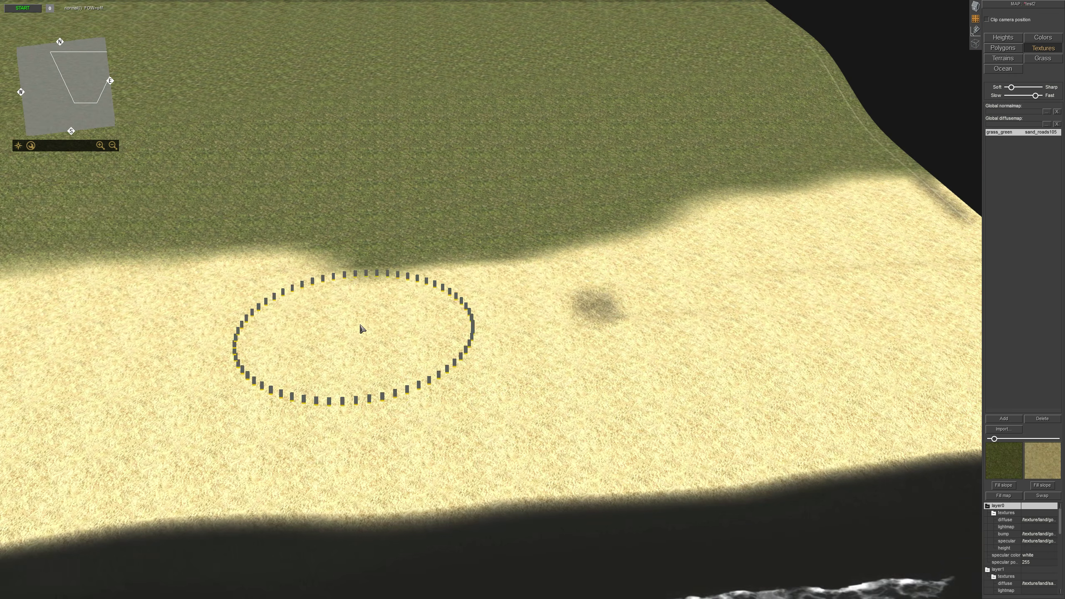
mouse_move(364, 329)
left_mouse_down()
mouse_move(940, 200)
mouse_move(542, 305)
mouse_move(234, 313)
mouse_move(621, 264)
mouse_move(40, 320)
mouse_move(662, 379)
left_mouse_up()
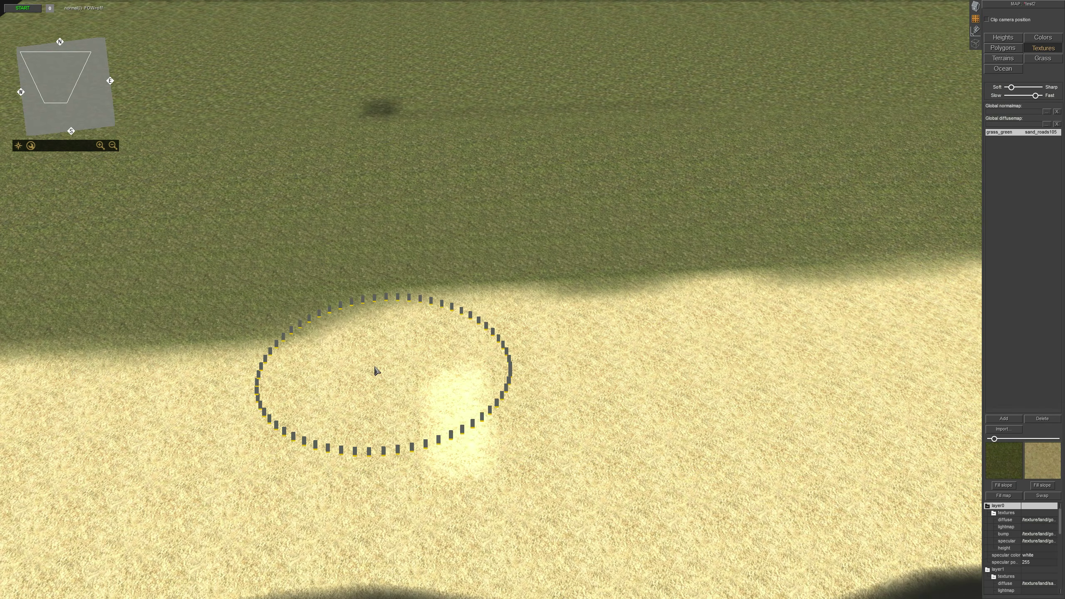
left_click_drag(375, 367, 53, 453)
Examine the soft transition between the painted sand beach and the grass.
mouse_move(419, 390)
middle_mouse_down()
mouse_move(611, 341)
mouse_move(635, 366)
mouse_move(667, 345)
mouse_move(564, 368)
mouse_move(702, 279)
mouse_move(654, 257)
mouse_move(844, 381)
mouse_move(563, 380)
mouse_move(762, 188)
mouse_move(752, 210)
mouse_move(764, 215)
middle_mouse_up()
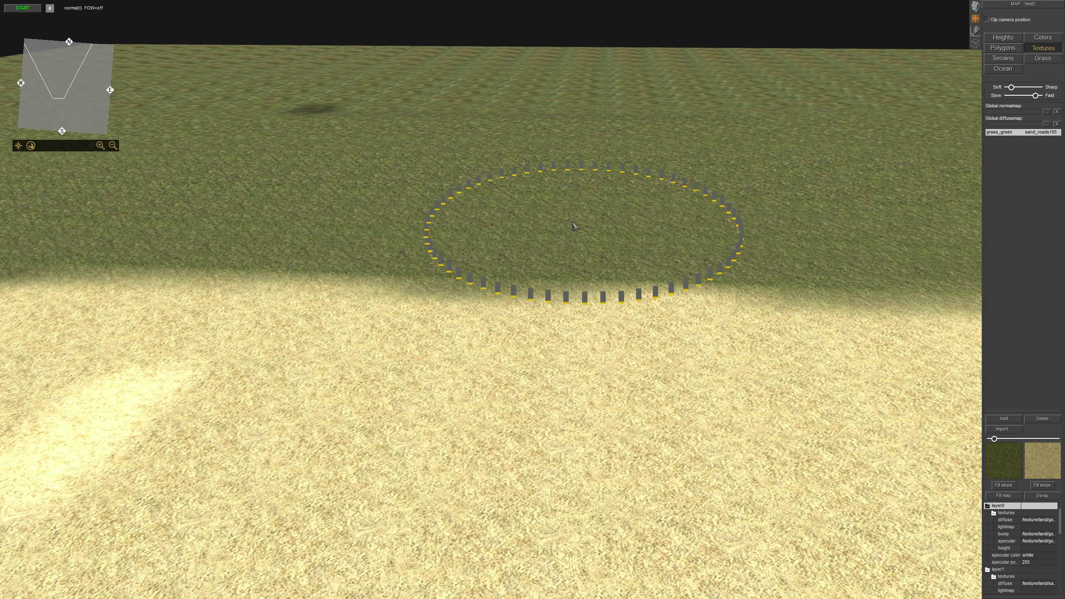
mouse_move(574, 225)
middle_mouse_down()
mouse_move(606, 194)
mouse_move(588, 238)
middle_mouse_up()
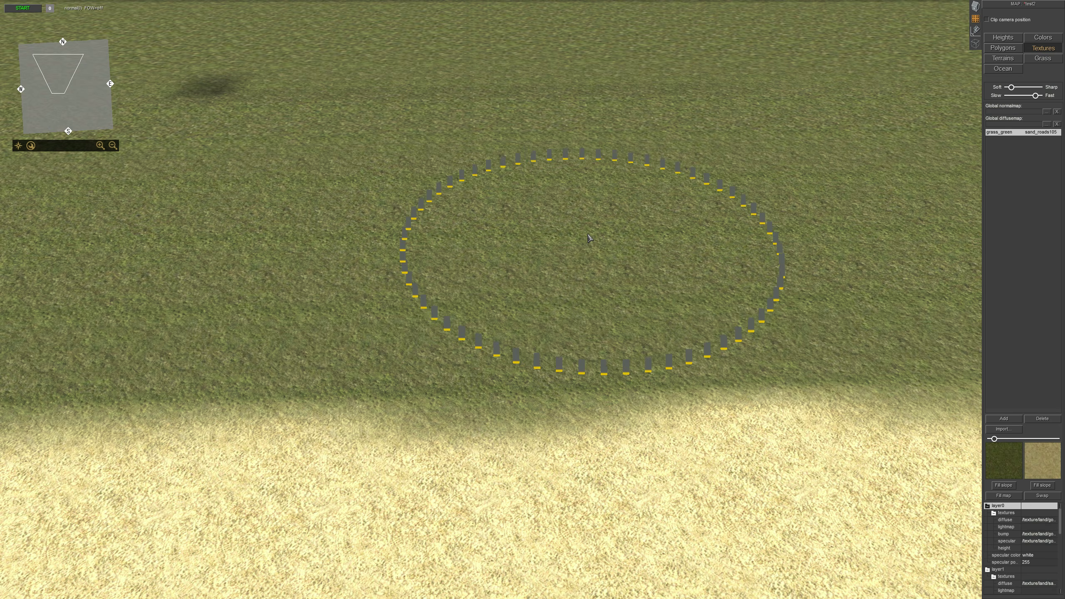
scroll(590, 238, "down", 4)
key("Down")
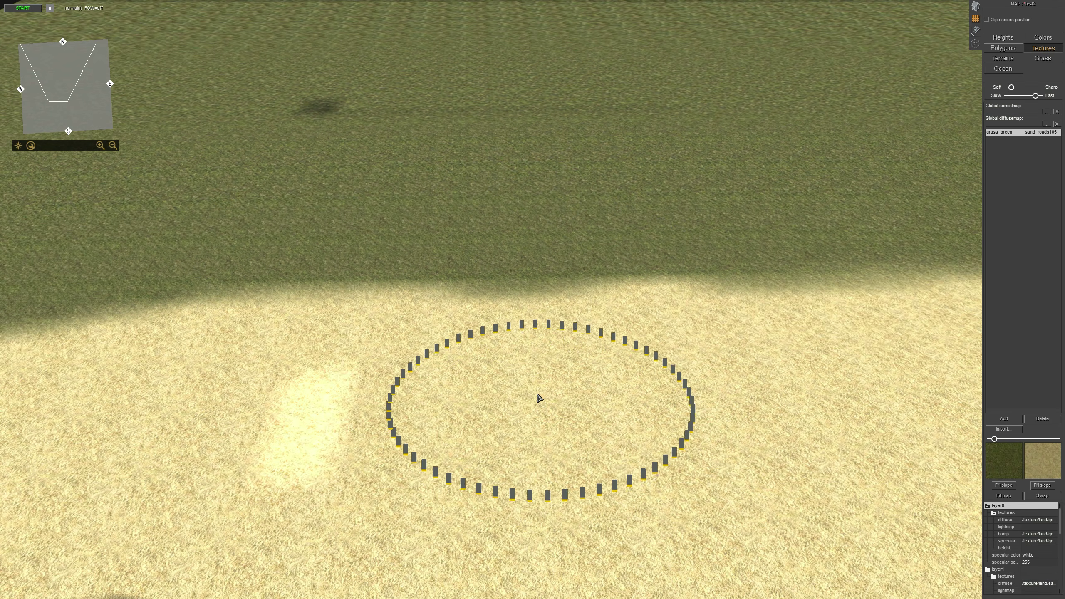
key("Down")
mouse_move(514, 521)
middle_mouse_down()
mouse_move(482, 302)
mouse_move(464, 290)
mouse_move(622, 309)
middle_mouse_up()
scroll(463, 290, "down", 4)
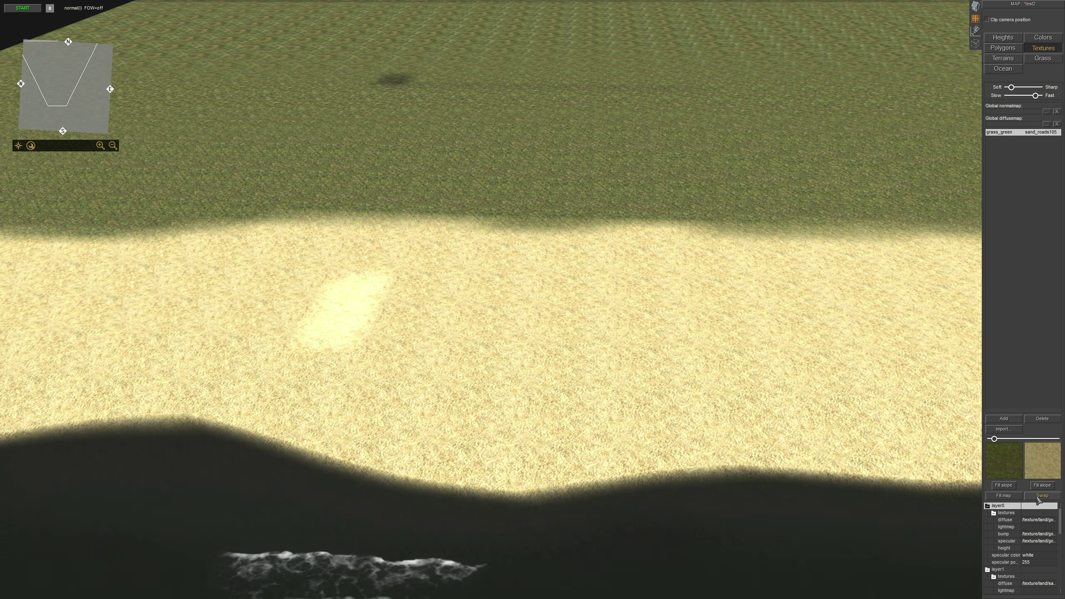
Swap the grass_green and sand_roads105 layers, inspect the inverted terrain, and swap them back.
left_click(1043, 496)
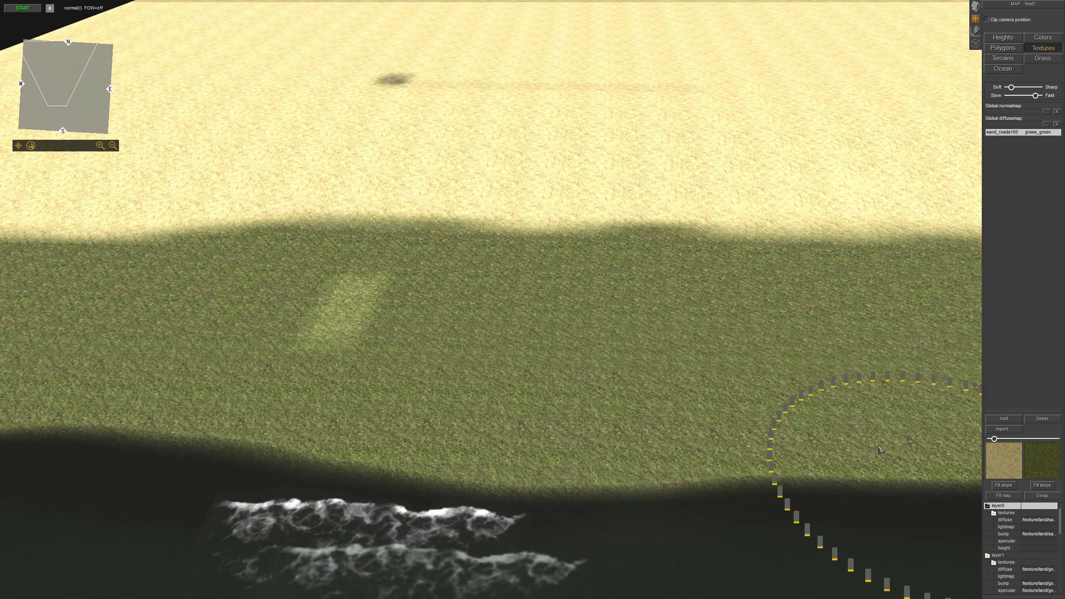
mouse_move(659, 131)
middle_mouse_down()
mouse_move(562, 247)
mouse_move(706, 233)
middle_mouse_up()
scroll(708, 234, "down", 1)
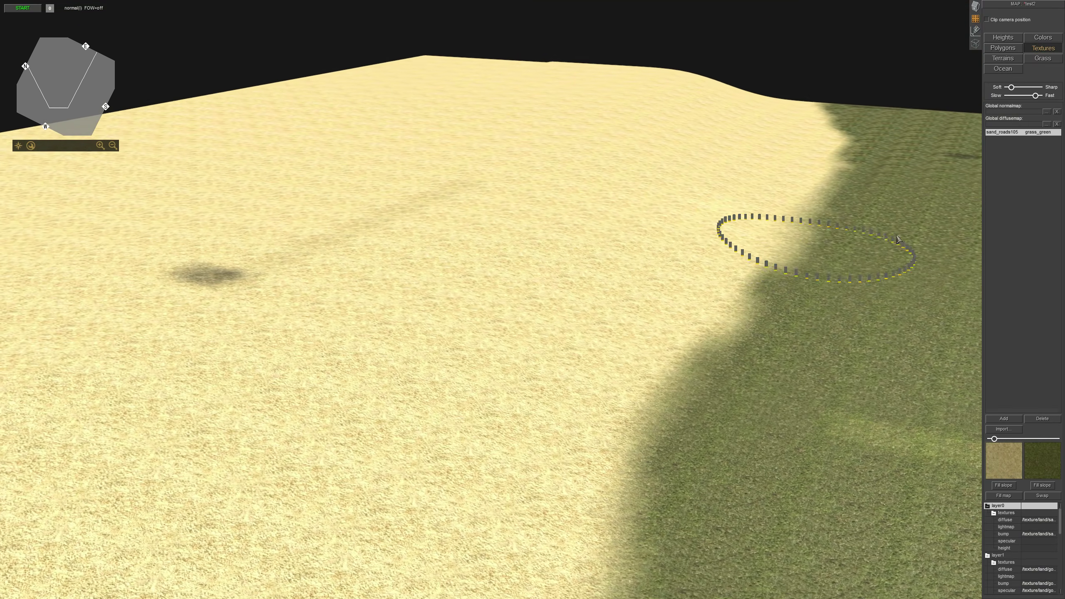
middle_click_drag(815, 247, 655, 285)
scroll(654, 286, "down", 3)
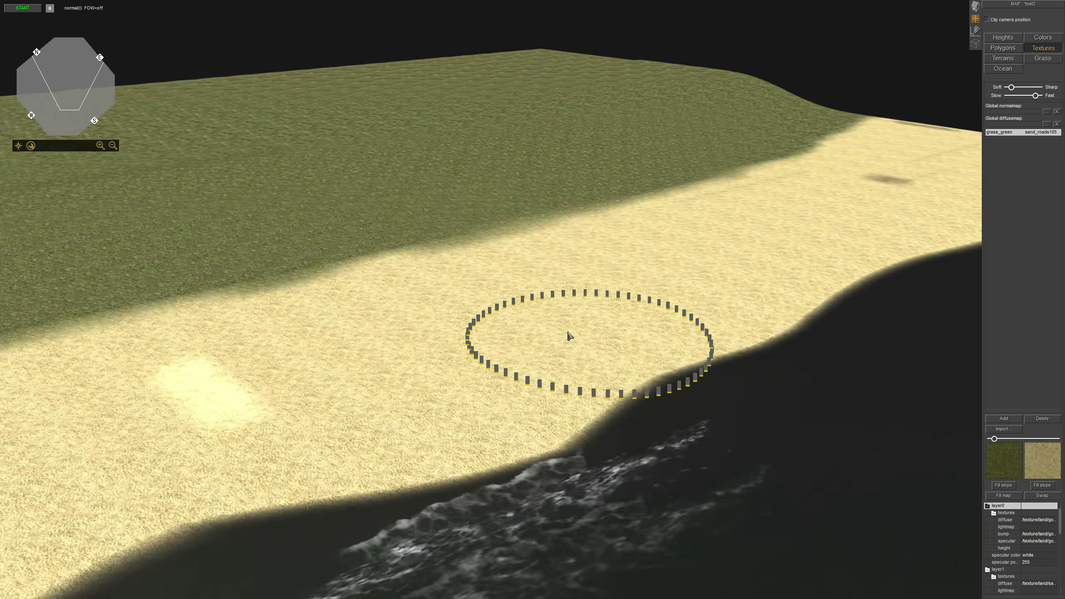
Add a second texture pair of grass_green and sand_roads105 to the map's texture list.
middle_click_drag(568, 333, 478, 335)
scroll(478, 335, "up", 4)
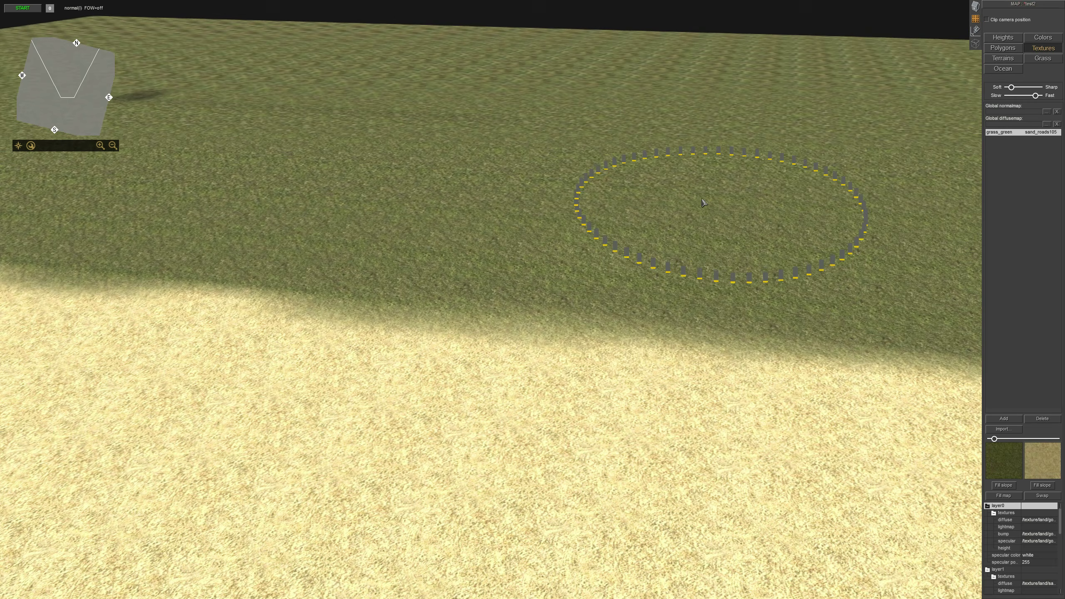
middle_click_drag(598, 177, 519, 188)
scroll(409, 367, "down", 4)
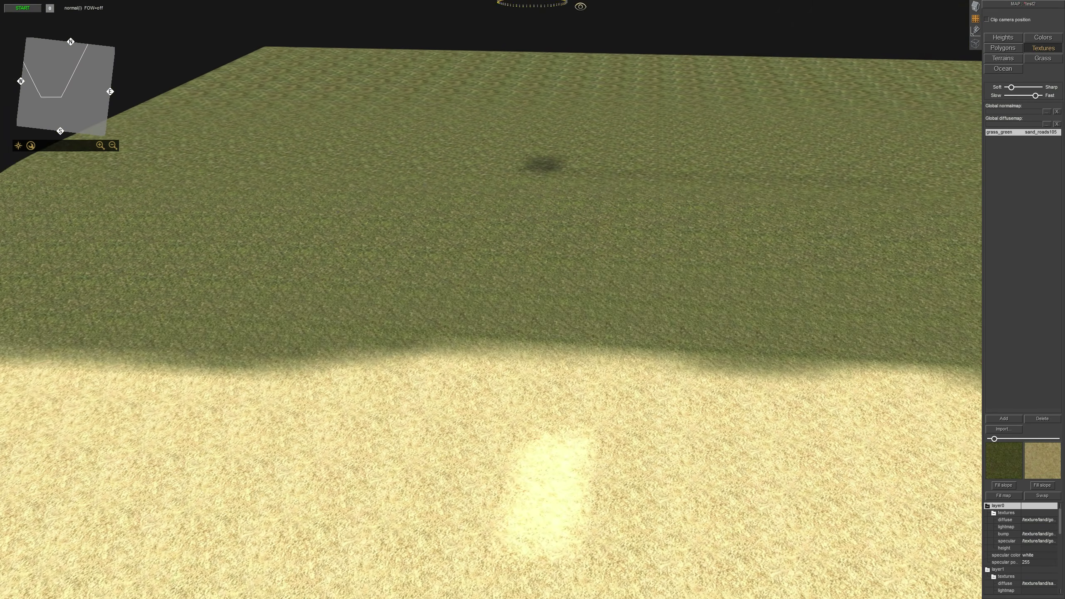
middle_click_drag(545, 96, 571, 168)
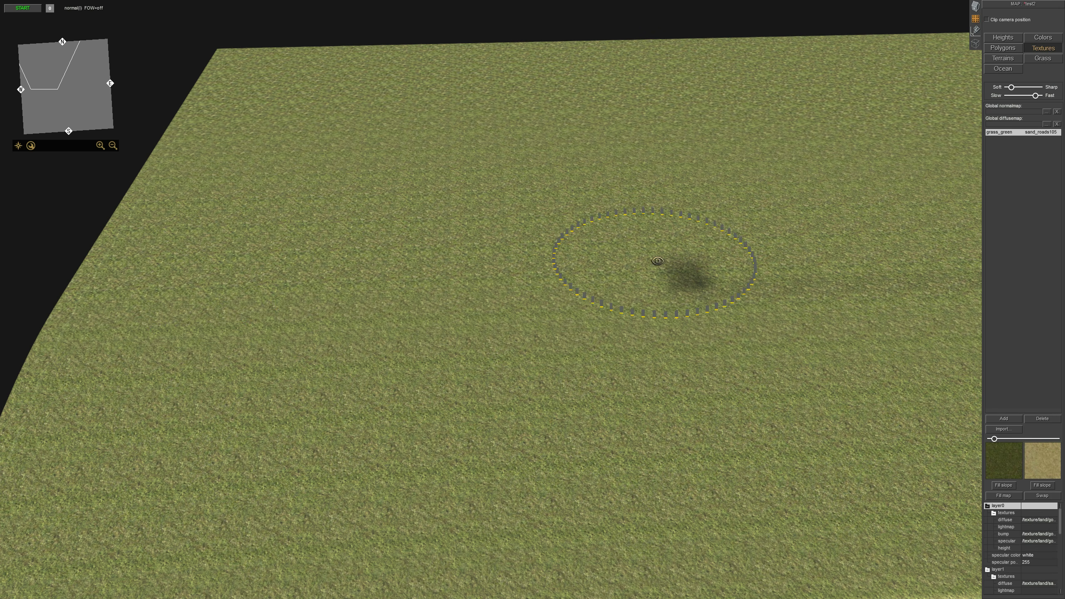
mouse_move(658, 261)
middle_mouse_down()
mouse_move(619, 241)
mouse_move(624, 252)
mouse_move(885, 192)
middle_mouse_up()
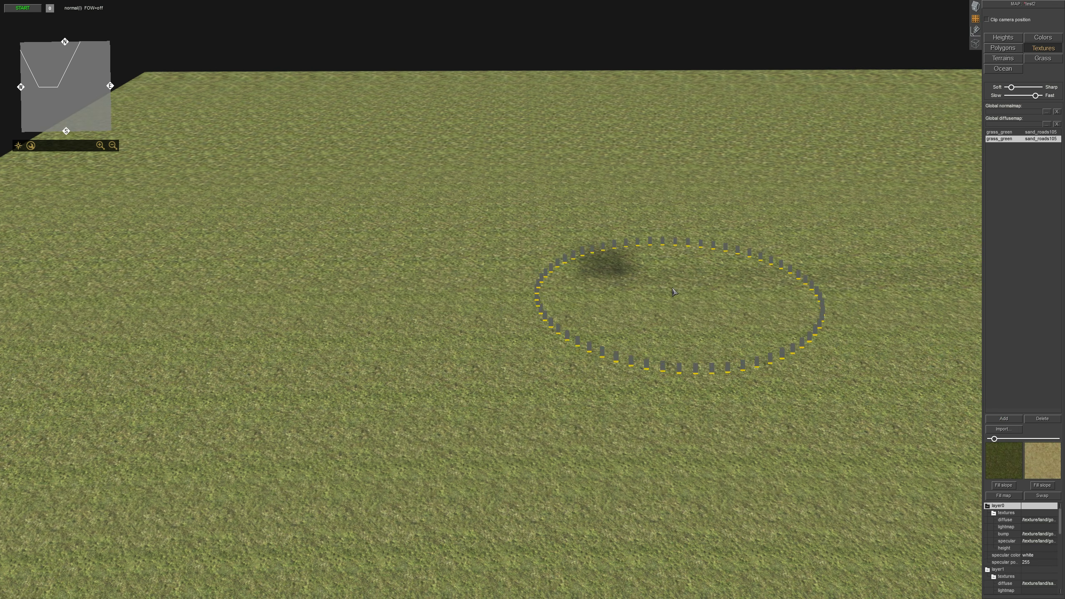
middle_click_drag(674, 292, 604, 266)
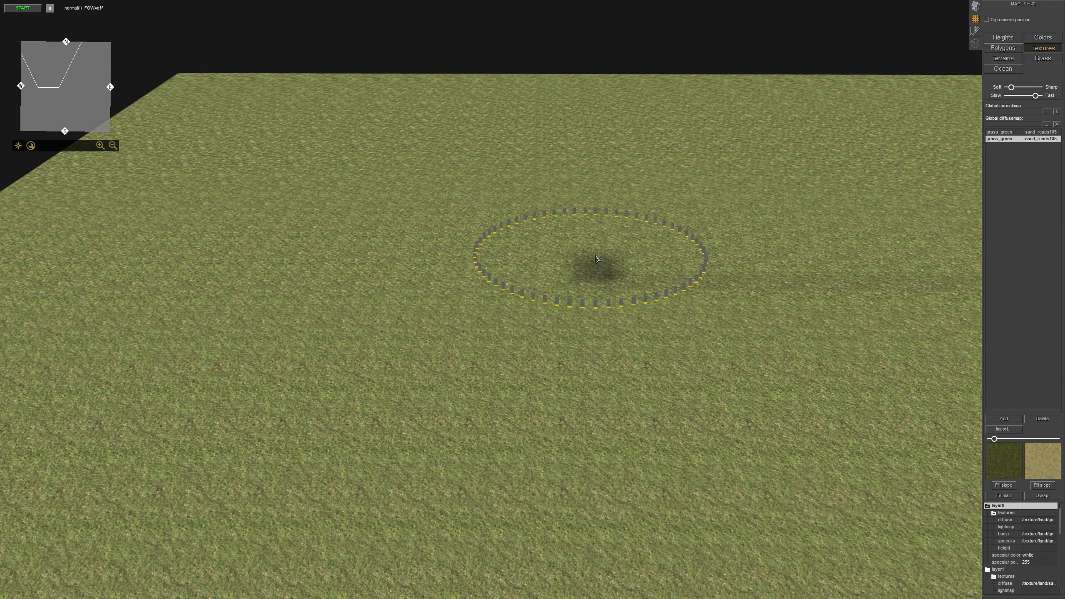
mouse_move(731, 253)
middle_mouse_down()
mouse_move(695, 238)
mouse_move(564, 262)
middle_mouse_up()
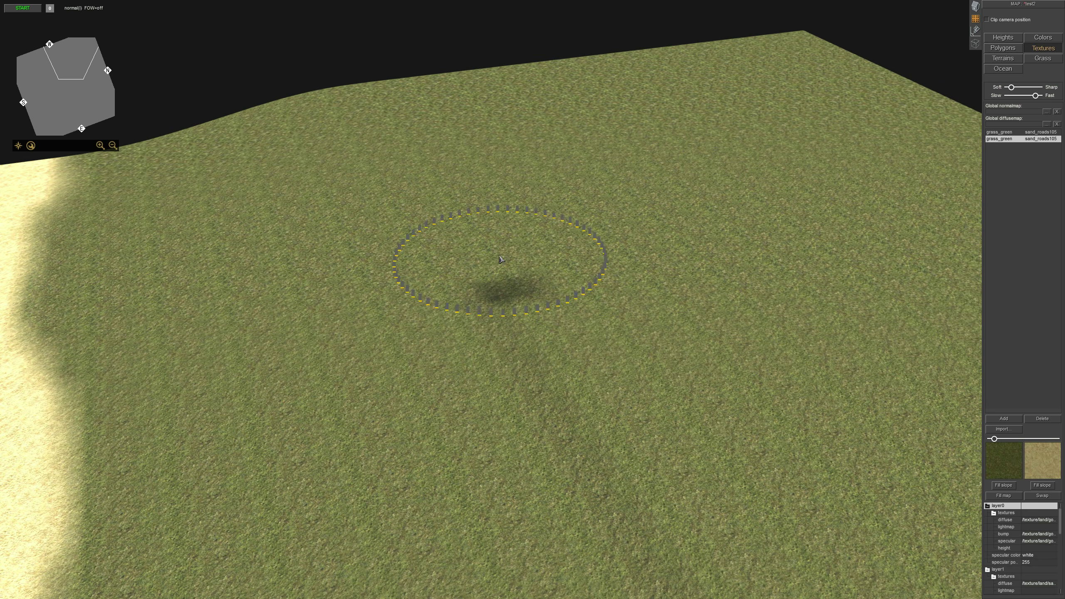
Replace the sand texture of the second texture pair with steppe_dirt from the goh_summer steppe folder.
mouse_move(552, 255)
middle_mouse_down()
mouse_move(495, 279)
mouse_move(832, 333)
middle_mouse_up()
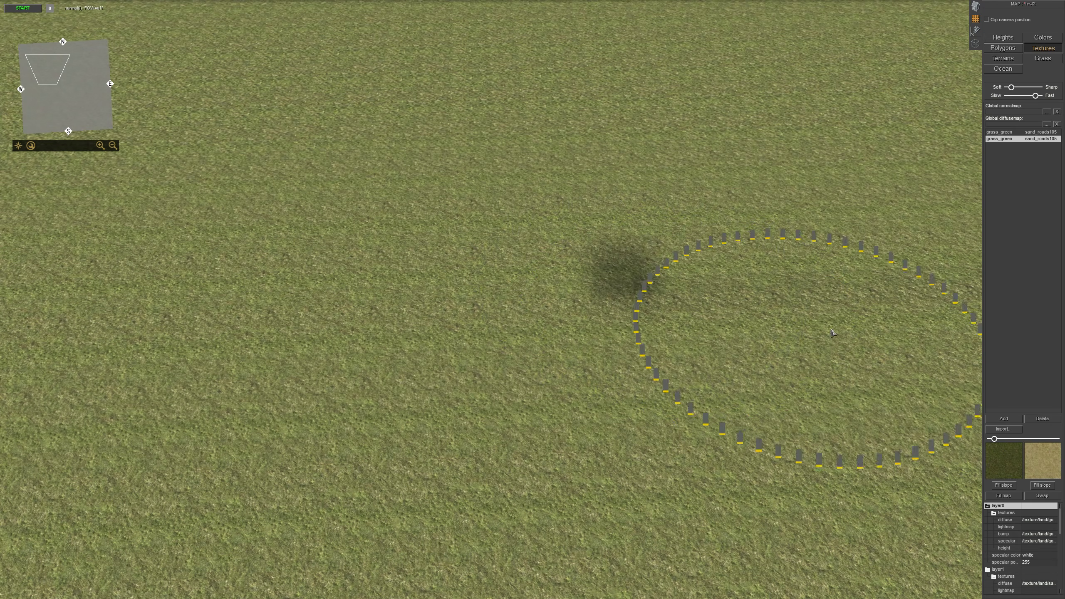
left_click(1047, 459)
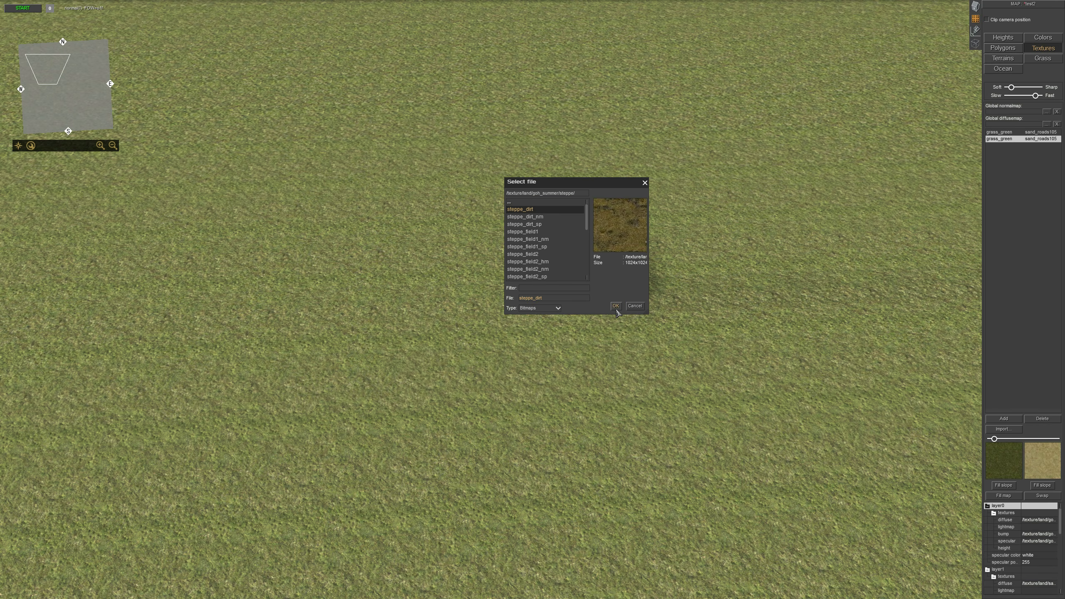
key("Up")
left_click(616, 307)
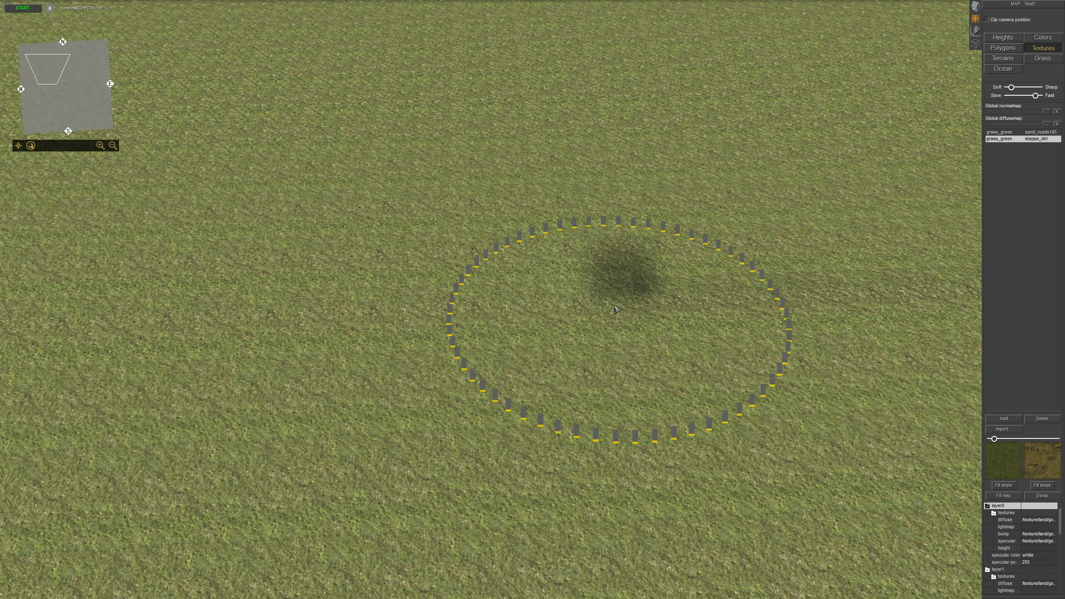
Paint a long steppe_dirt strip across the grass, parallel to the coast, from one map edge to the opposite edge.
scroll(457, 221, "down", 5)
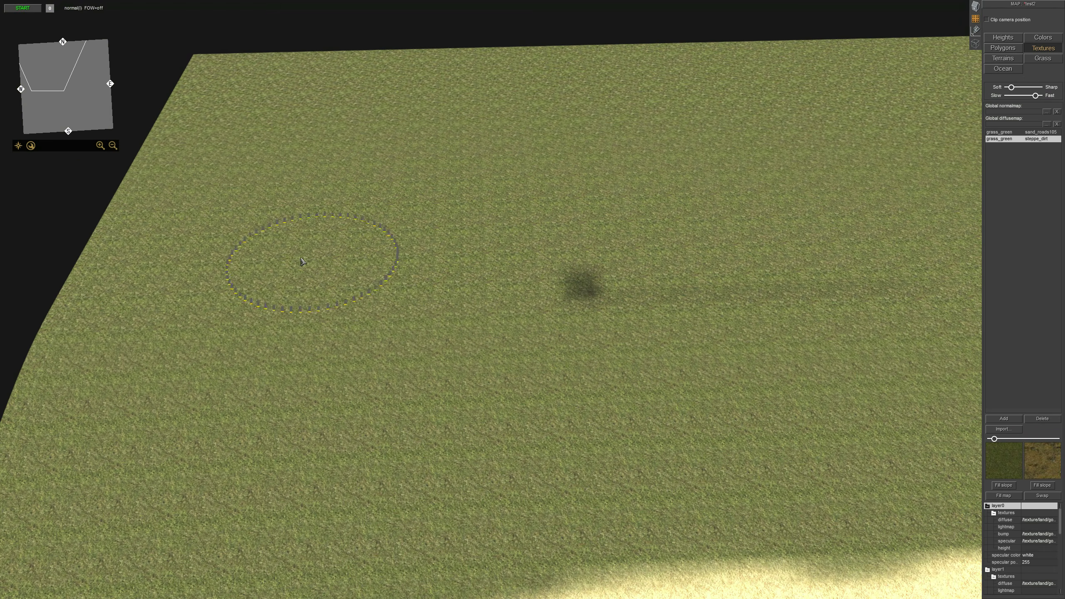
mouse_move(185, 261)
left_mouse_down()
mouse_move(154, 261)
mouse_move(444, 202)
mouse_move(706, 236)
mouse_move(839, 233)
left_mouse_up()
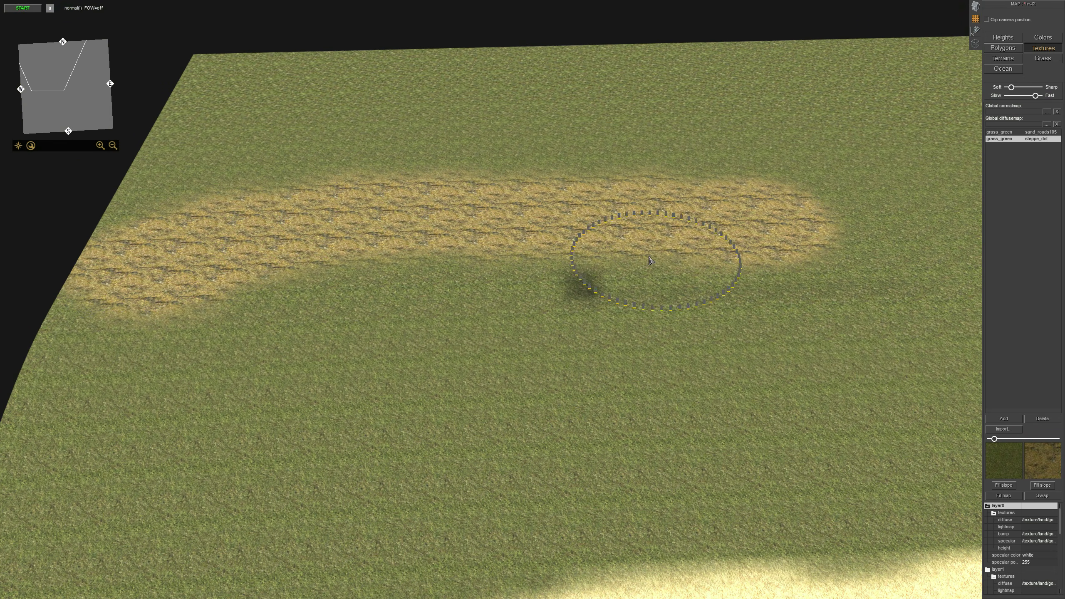
mouse_move(654, 279)
middle_mouse_down()
mouse_move(722, 208)
mouse_move(641, 249)
middle_mouse_up()
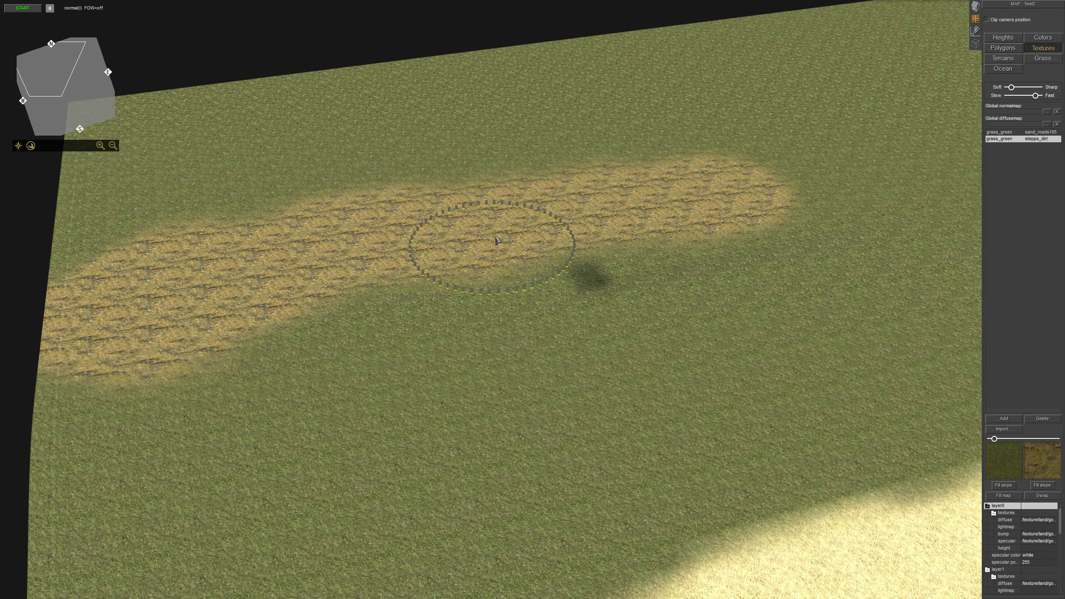
left_click_drag(496, 236, 825, 183)
right_click_drag(830, 185, 260, 335)
mouse_move(260, 334)
left_mouse_down()
mouse_move(442, 282)
mouse_move(759, 261)
left_mouse_up()
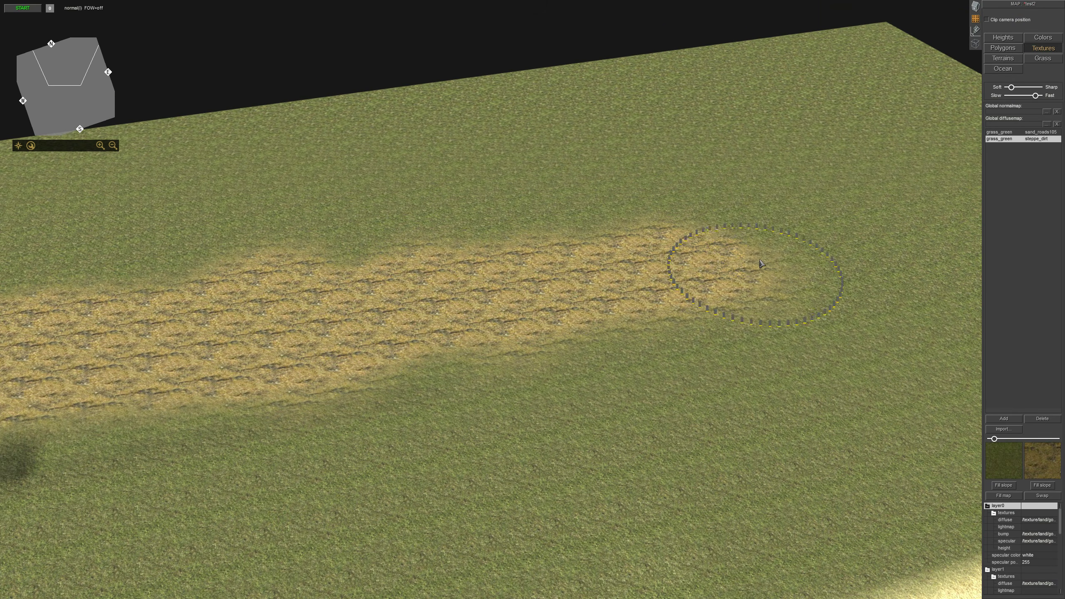
right_click_drag(761, 263, 578, 274)
mouse_move(578, 274)
left_mouse_down()
mouse_move(713, 178)
mouse_move(916, 145)
left_mouse_up()
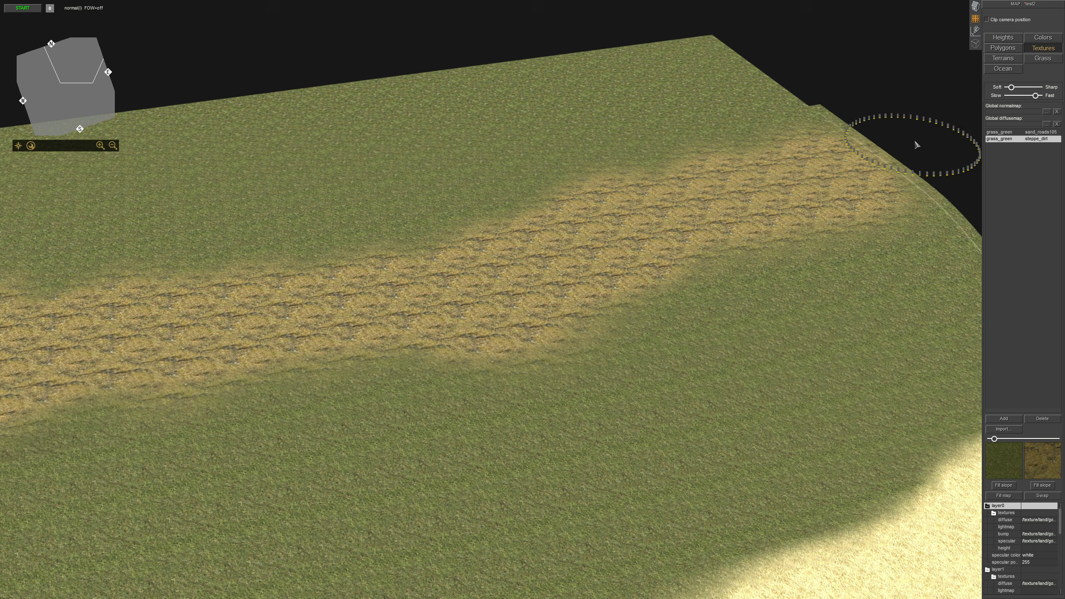
Widen the steppe_dirt strip by painting further strokes along its length and borders.
left_click_drag(665, 187, 286, 299)
right_click_drag(26, 502, 713, 290)
mouse_move(713, 290)
middle_mouse_down()
mouse_move(479, 250)
mouse_move(583, 285)
middle_mouse_up()
left_click_drag(583, 285, 730, 304)
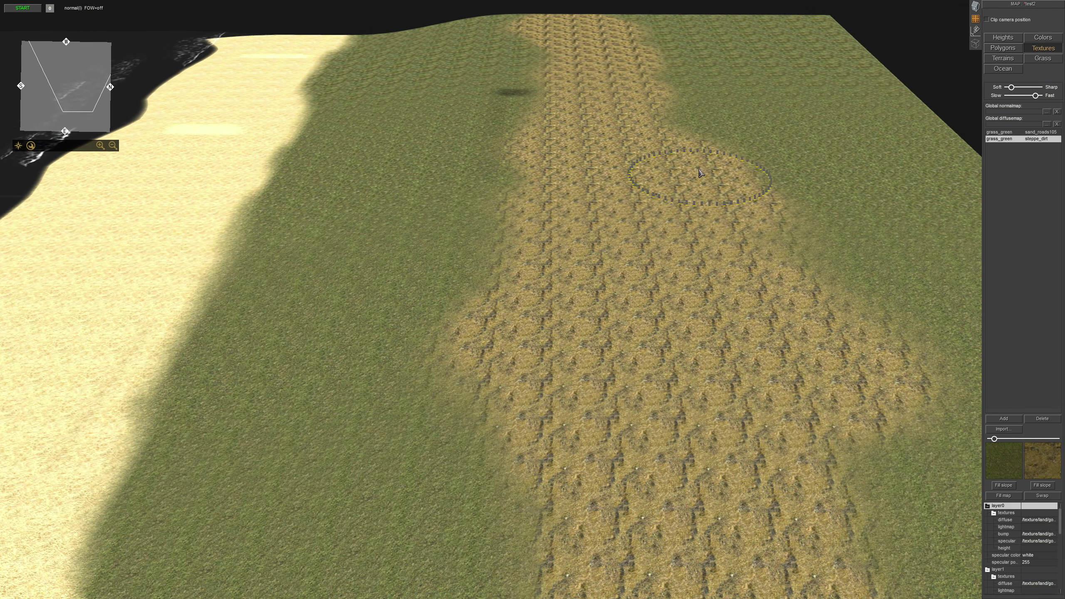
Examine the painted dirt strip, the grass and the sand beach from several directions along the whole map.
middle_click_drag(679, 237, 389, 233)
right_click_drag(663, 198, 639, 226)
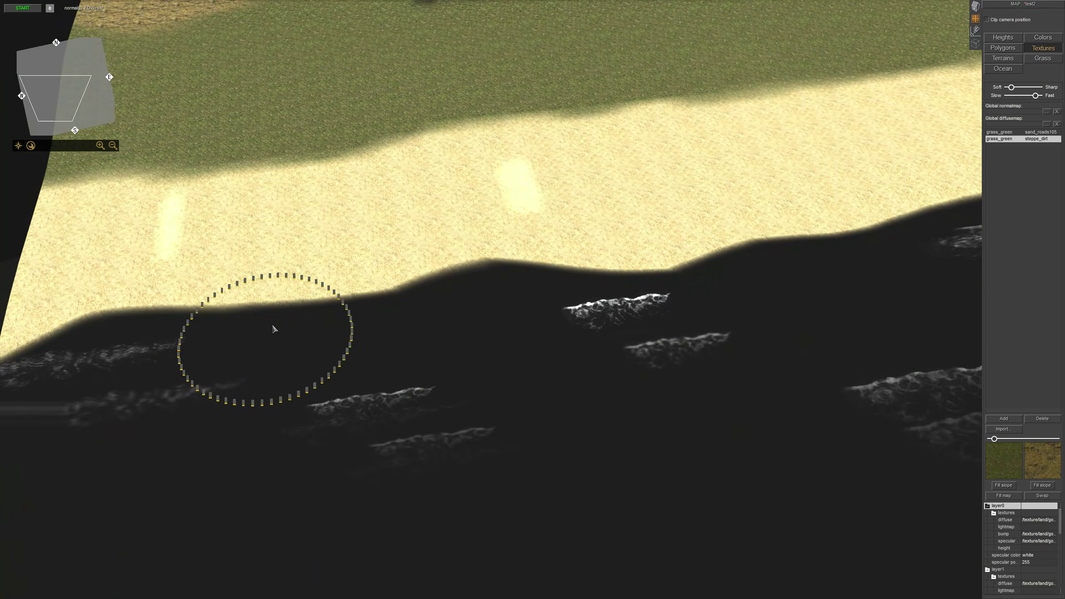
mouse_move(273, 328)
middle_mouse_down()
mouse_move(463, 298)
mouse_move(840, 162)
mouse_move(634, 225)
mouse_move(637, 254)
middle_mouse_up()
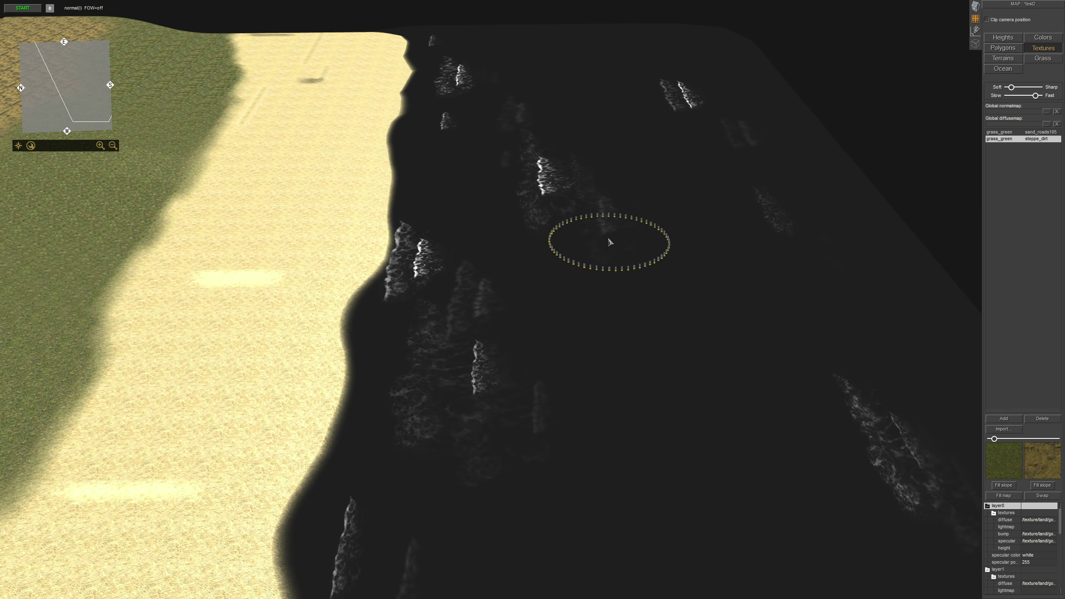
middle_click_drag(610, 242, 488, 219)
scroll(487, 219, "up", 1)
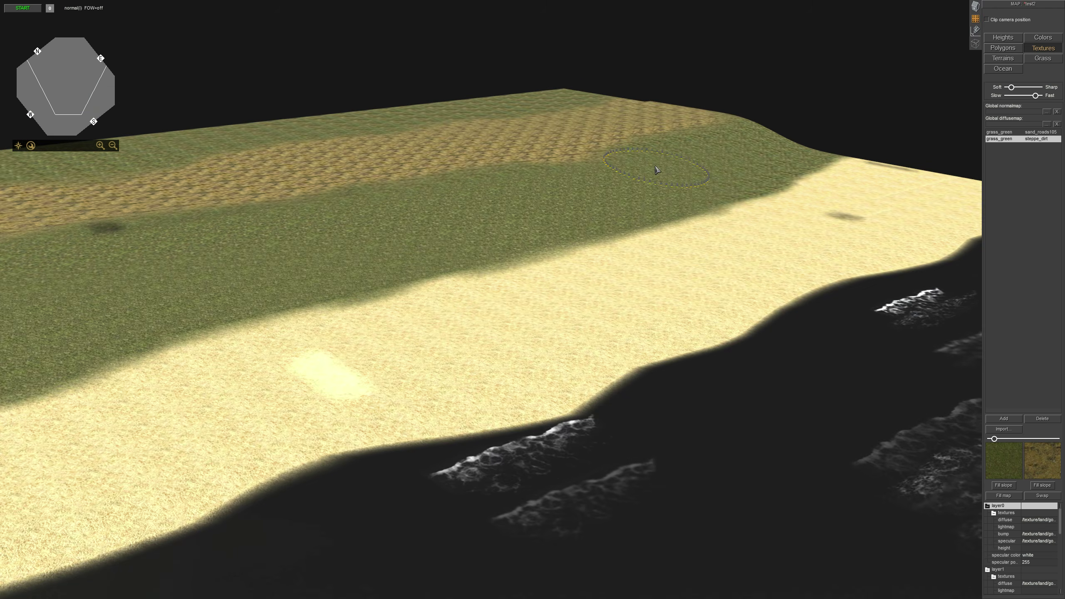
middle_click_drag(658, 170, 335, 210)
key("Right")
middle_click_drag(535, 240, 823, 222)
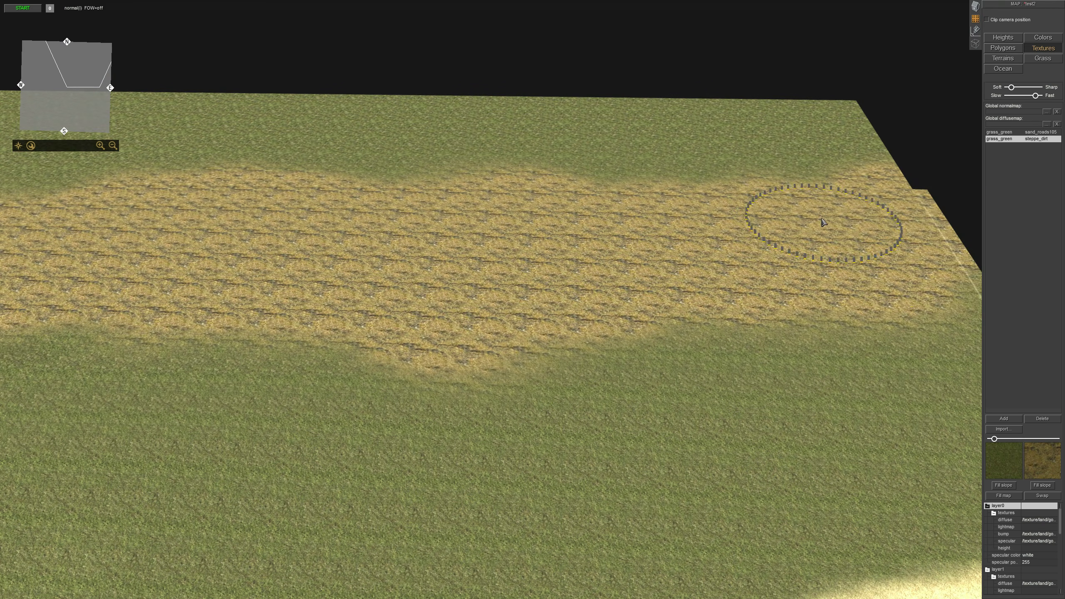
key("Right")
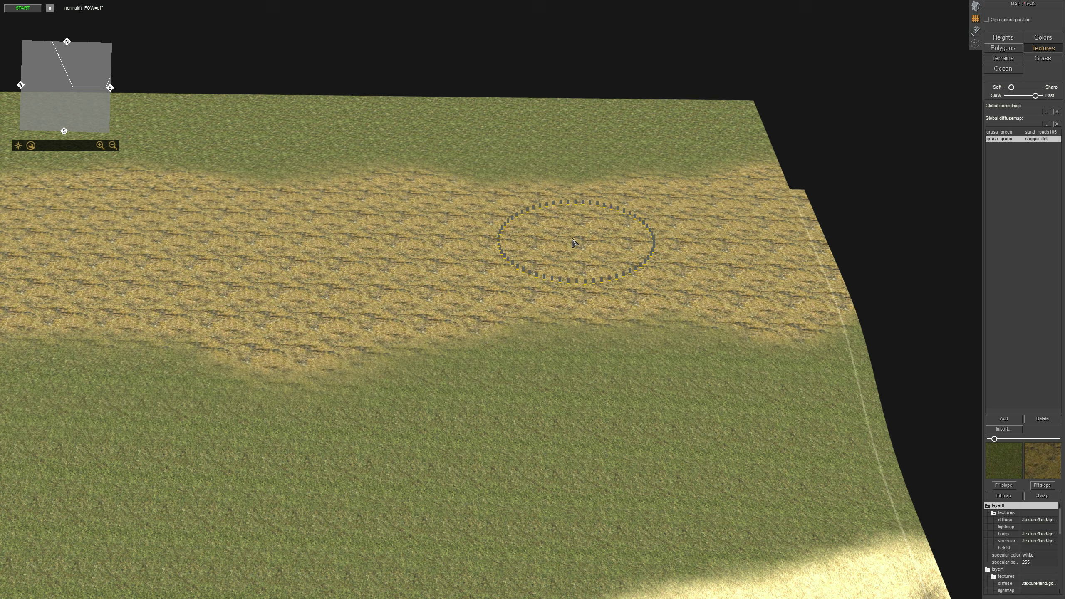
middle_click_drag(185, 228, 599, 222)
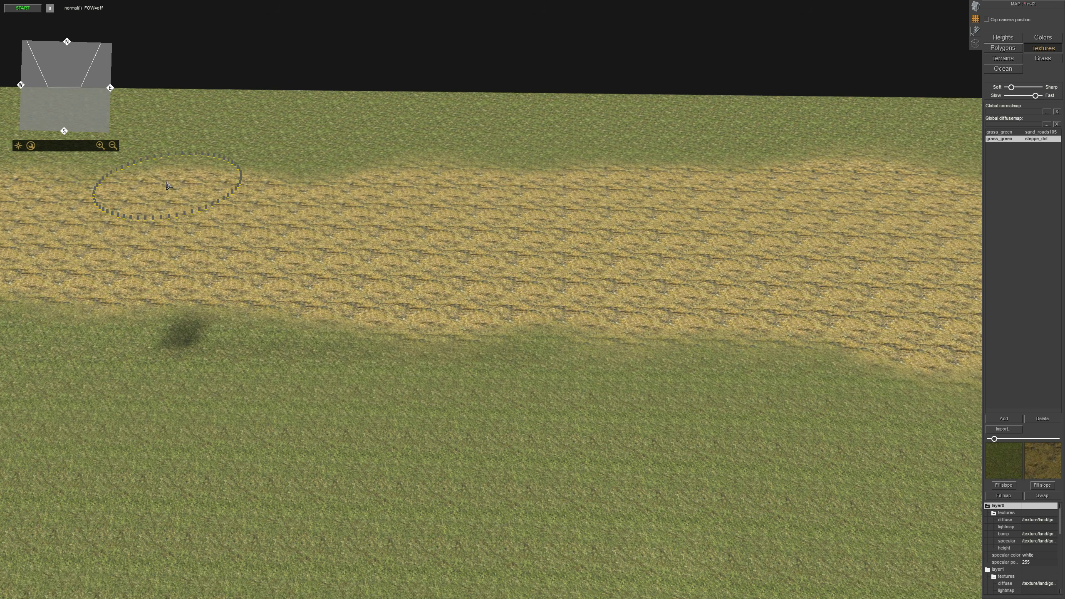
mouse_move(167, 185)
middle_mouse_down()
mouse_move(10, 300)
mouse_move(51, 290)
middle_mouse_up()
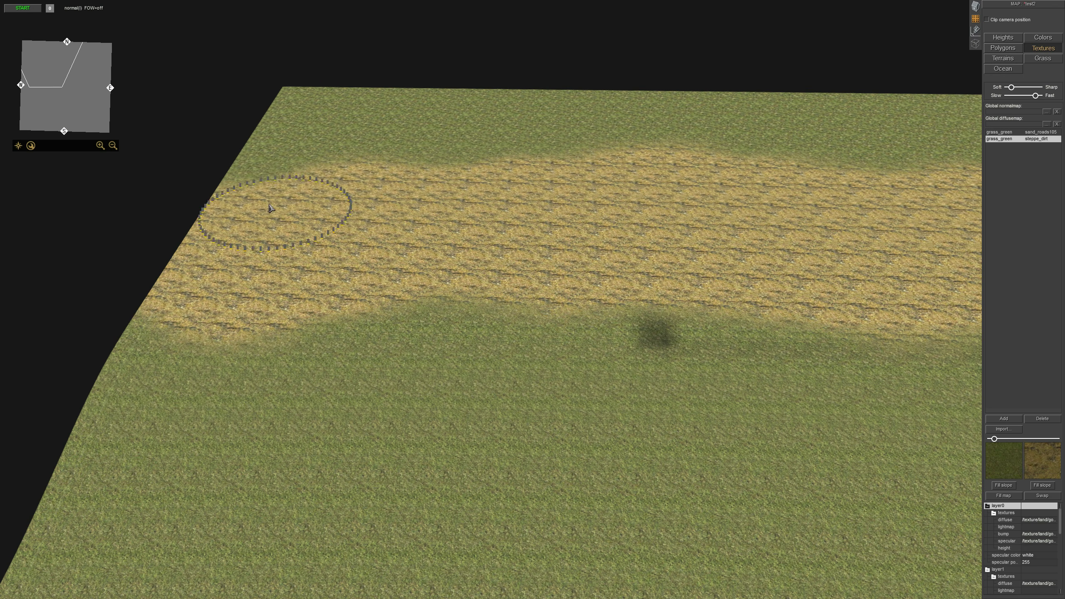
mouse_move(200, 248)
middle_mouse_down()
mouse_move(333, 278)
mouse_move(382, 318)
middle_mouse_up()
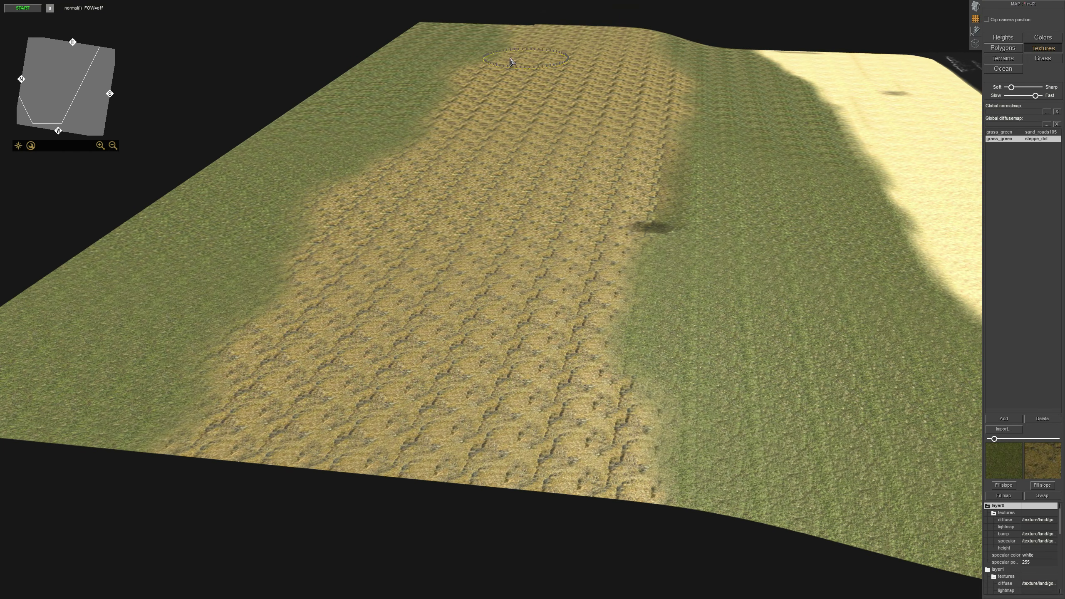
Add a third texture pair of grass_green and steppe_dirt to the map's texture list.
key("Left")
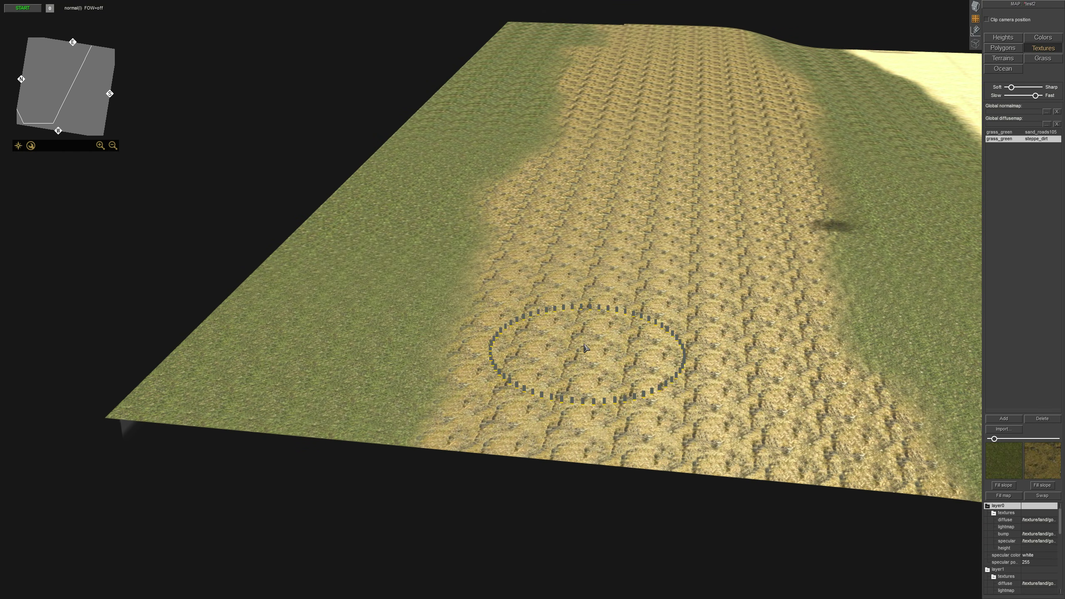
key("Left")
mouse_move(583, 350)
middle_mouse_down()
mouse_move(504, 347)
mouse_move(517, 357)
mouse_move(567, 271)
middle_mouse_up()
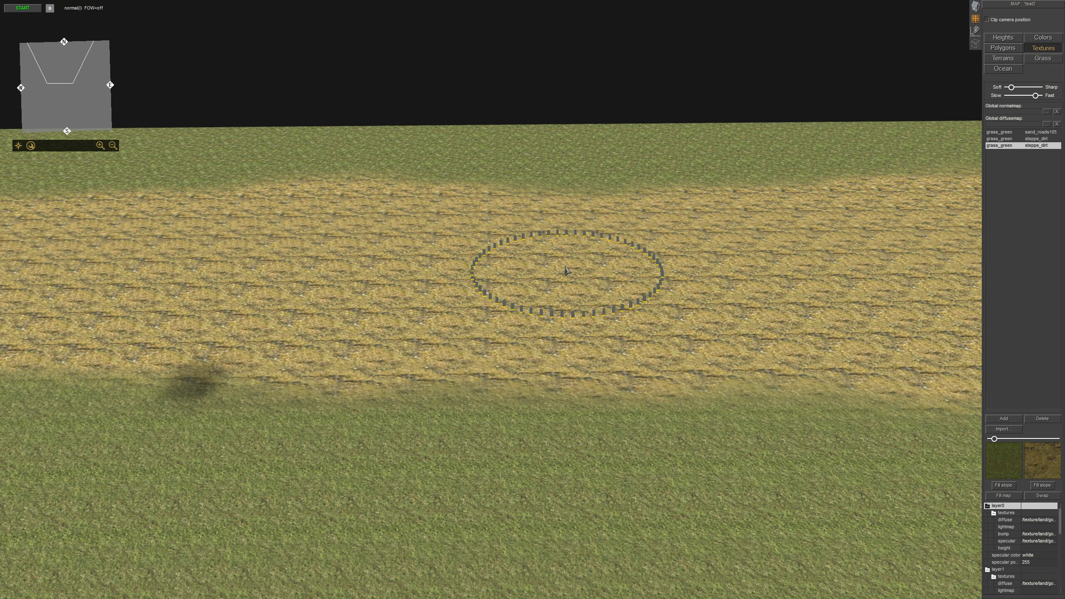
scroll(566, 267, "down", 1)
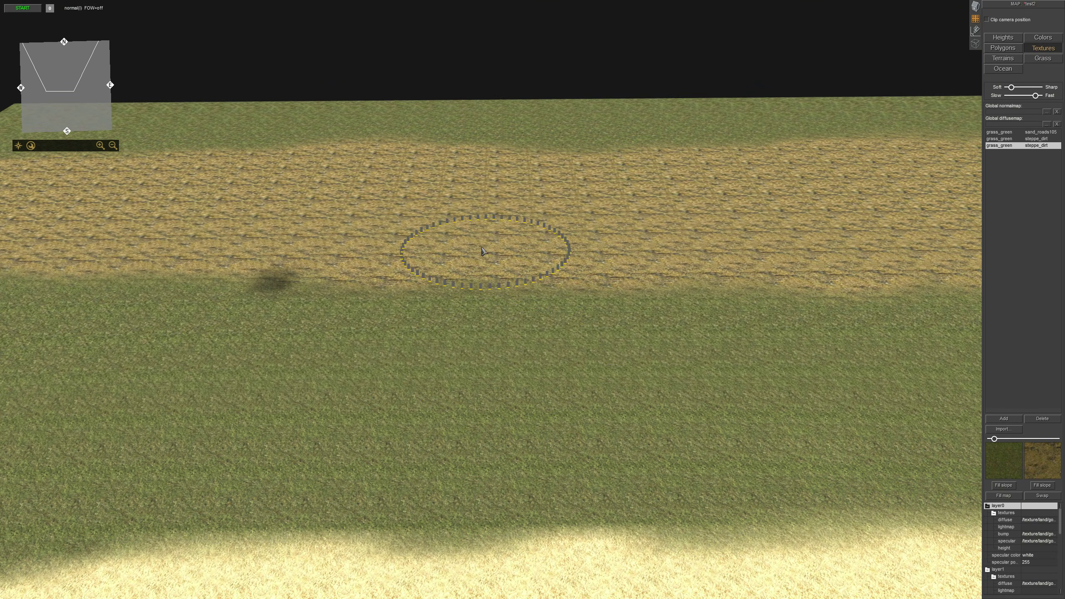
middle_click_drag(481, 248, 558, 231)
scroll(558, 232, "up", 3)
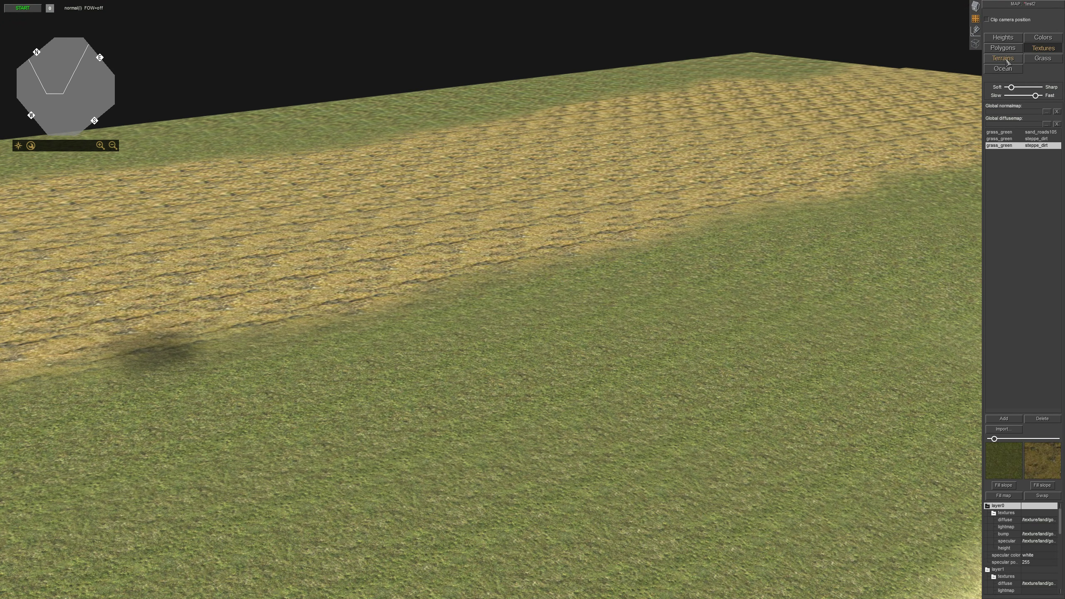
Switch to the Terrains mode and inspect the terrain grid over the grass and the sand beach.
left_click(1005, 59)
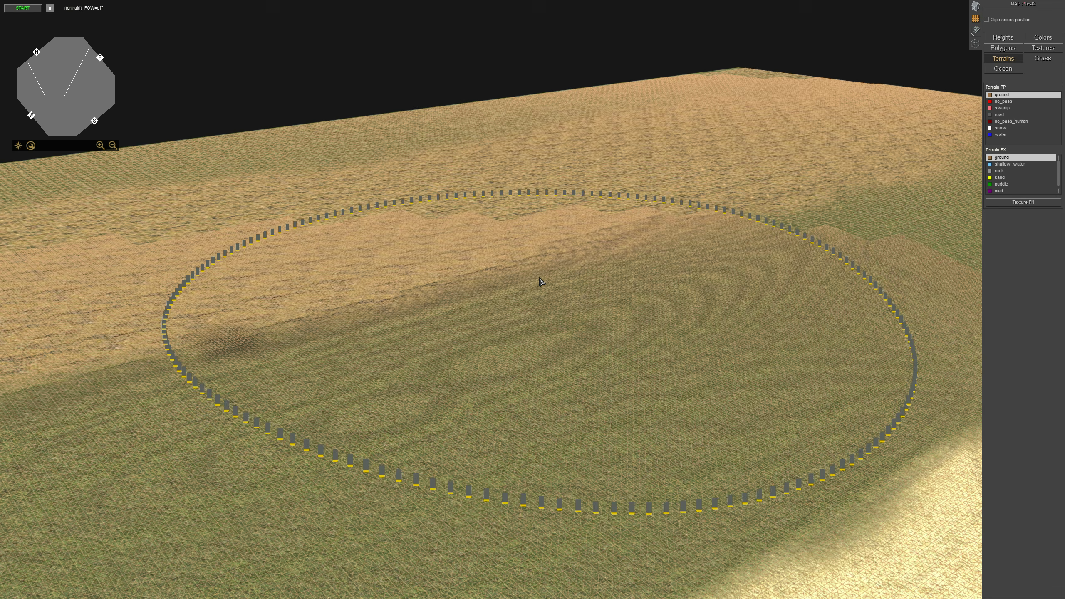
scroll(541, 282, "up", 5)
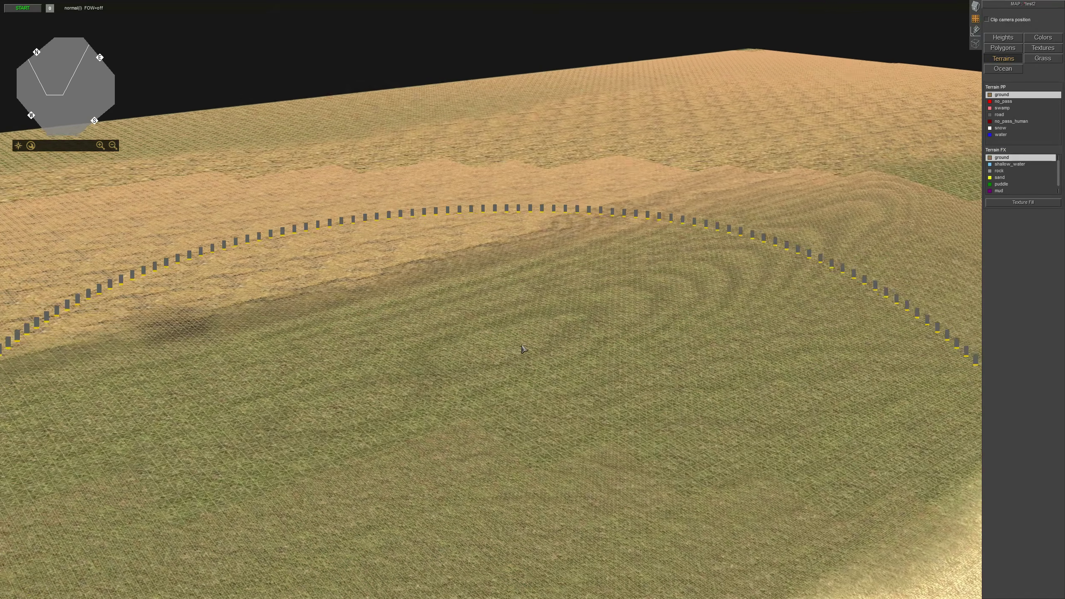
scroll(545, 330, "down", 3)
middle_click_drag(587, 306, 776, 269)
mouse_move(701, 242)
middle_mouse_down()
mouse_move(554, 240)
mouse_move(658, 251)
mouse_move(636, 262)
middle_mouse_up()
scroll(557, 238, "up", 2)
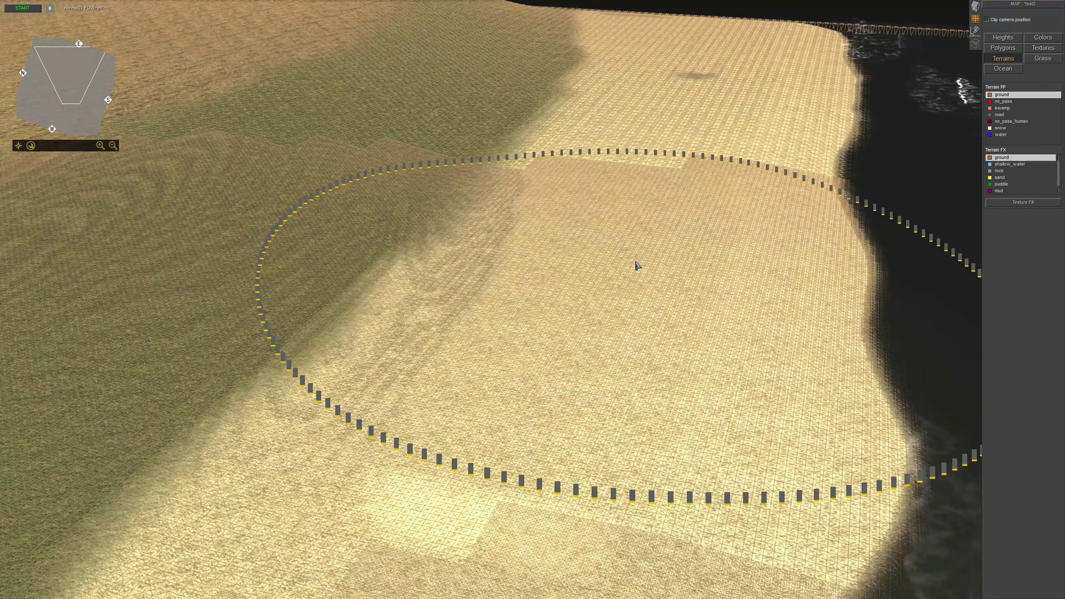
Shrink the terrain brush over the sand beach.
key("KP_Subtract")
key("KP_Subtract")
key("KP_Subtract")
key("KP_Subtract")
key("KP_Subtract")
key("KP_Subtract")
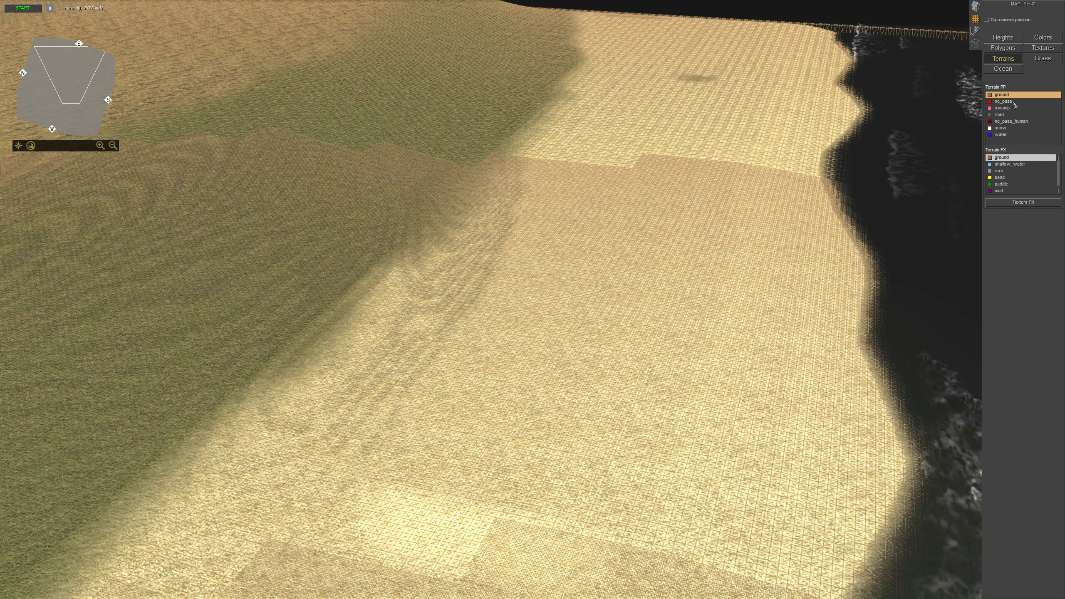
Paint a no_pass strip along the grass slope between the beach and the dirt strip, reaching the map's edge.
mouse_move(624, 250)
middle_mouse_down()
mouse_move(521, 238)
mouse_move(443, 245)
mouse_move(412, 309)
mouse_move(396, 297)
middle_mouse_up()
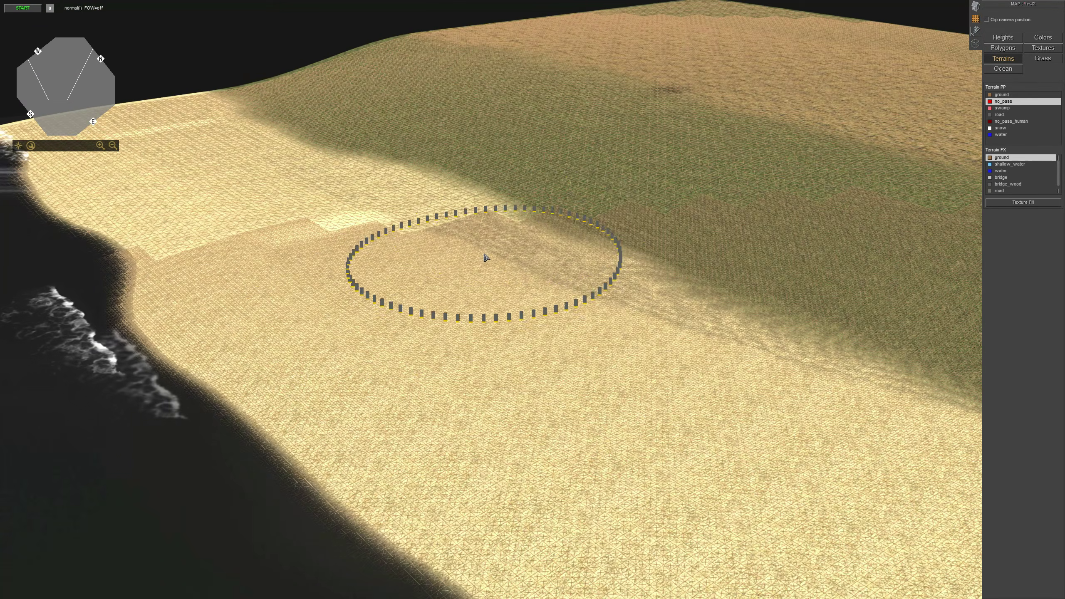
scroll(629, 151, "down", 2)
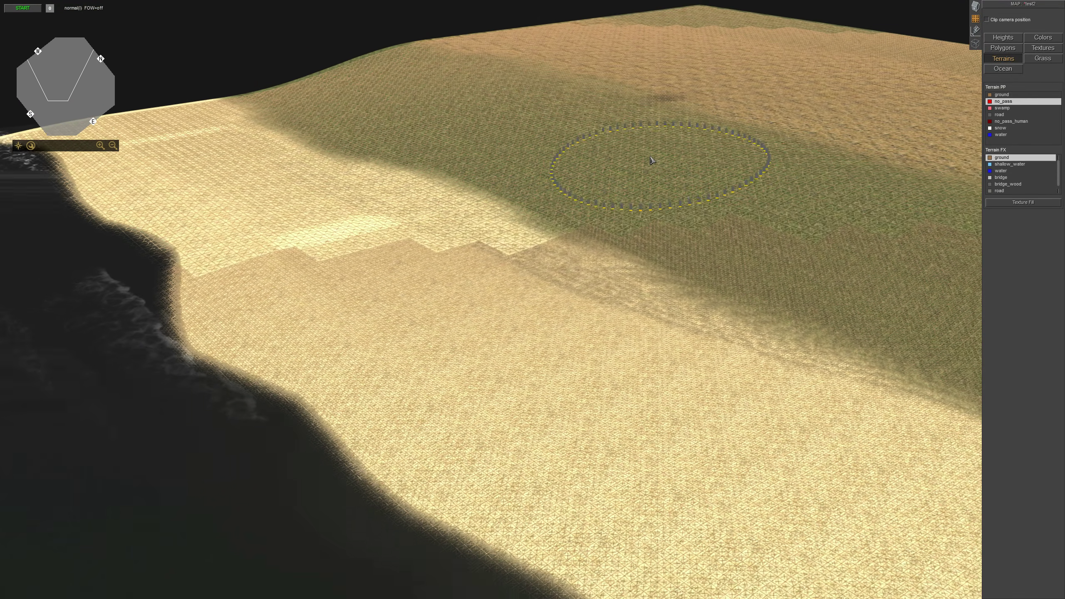
middle_click_drag(694, 3, 653, 187)
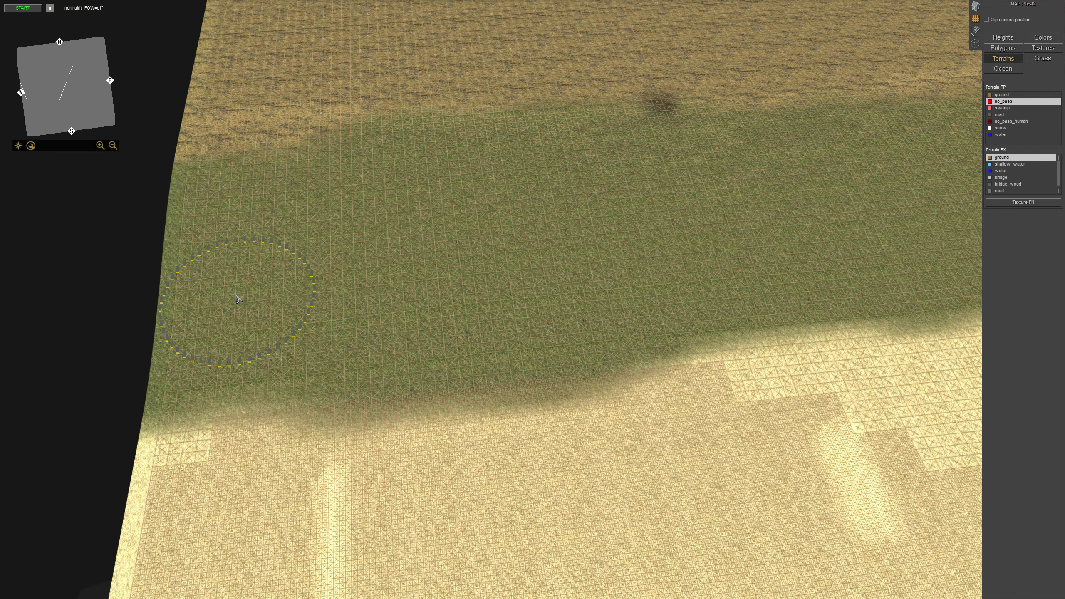
left_click_drag(293, 289, 622, 216)
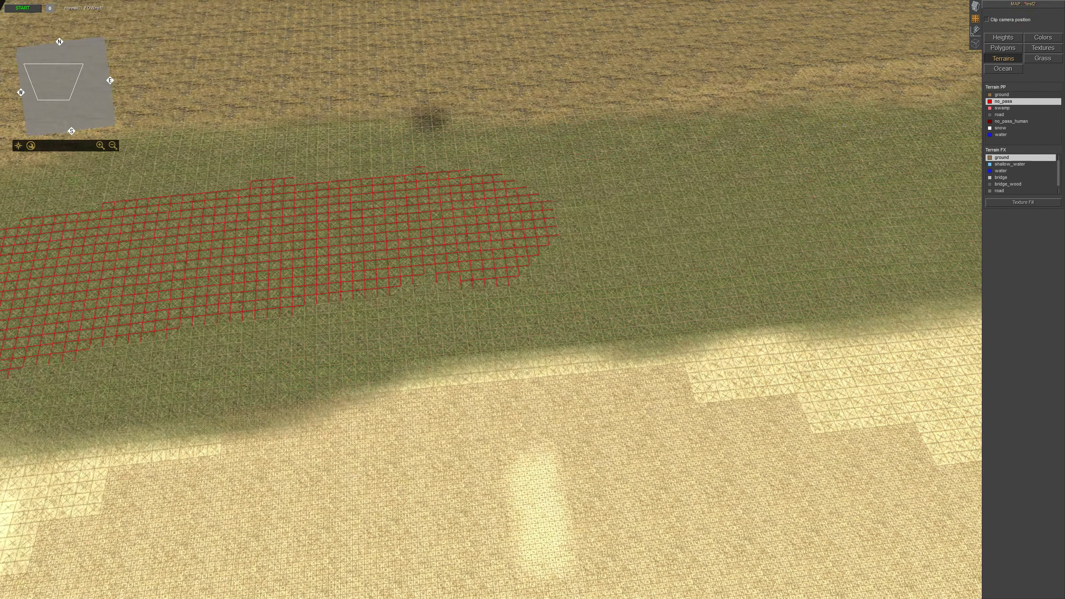
mouse_move(604, 235)
middle_mouse_down()
mouse_move(461, 260)
mouse_move(373, 322)
mouse_move(673, 290)
middle_mouse_up()
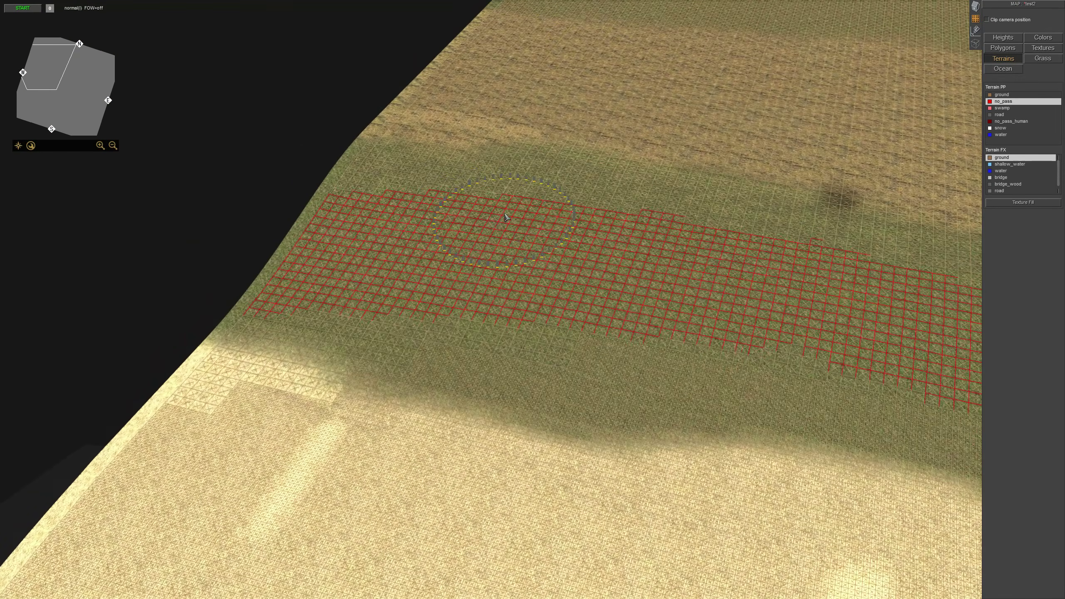
mouse_move(564, 193)
middle_mouse_down()
mouse_move(499, 227)
mouse_move(629, 279)
middle_mouse_up()
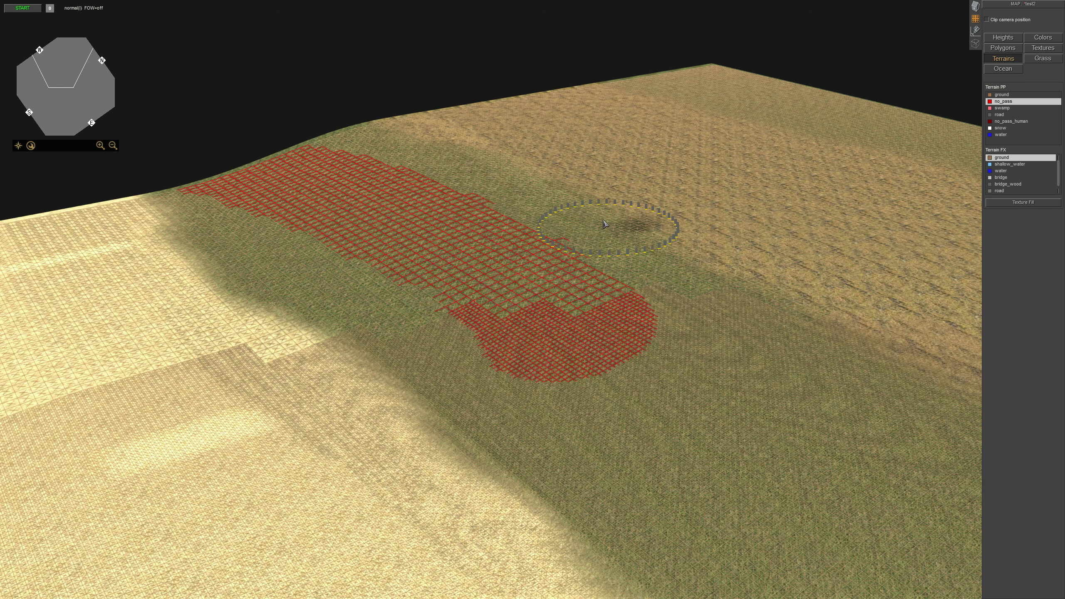
Examine the no_pass grid along the grass slope from different distances and angles.
scroll(599, 221, "up", 4)
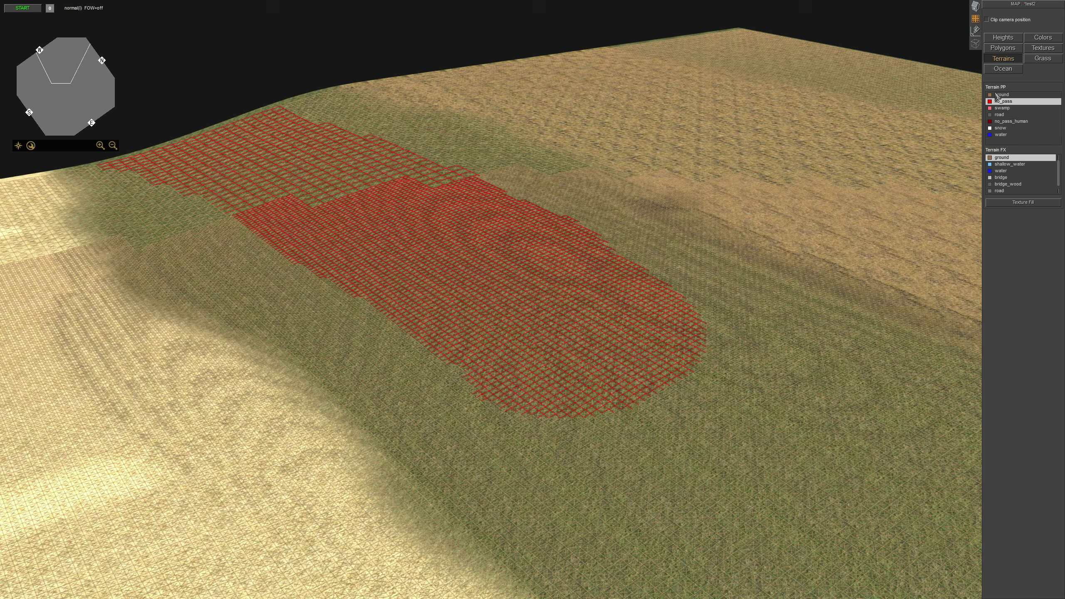
scroll(462, 248, "down", 2)
middle_click_drag(457, 247, 560, 250)
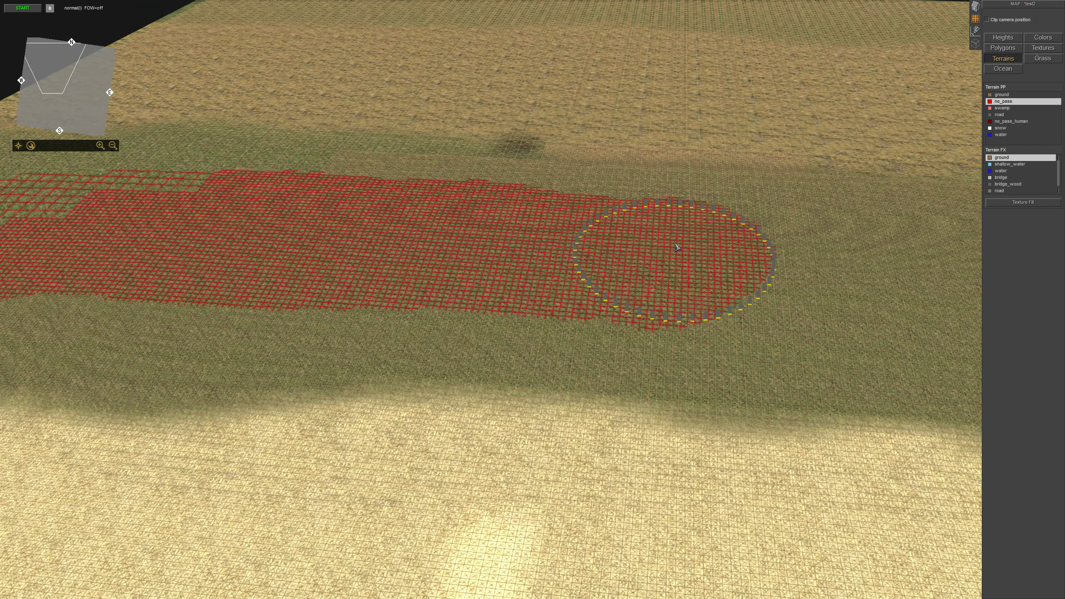
middle_click_drag(149, 213, 176, 222)
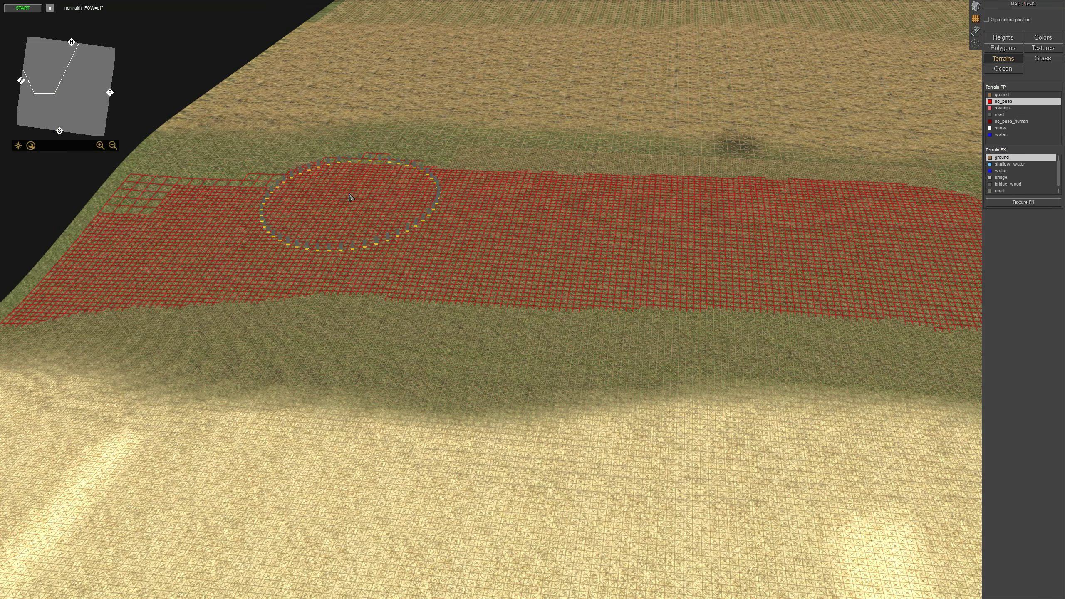
scroll(688, 245, "down", 2)
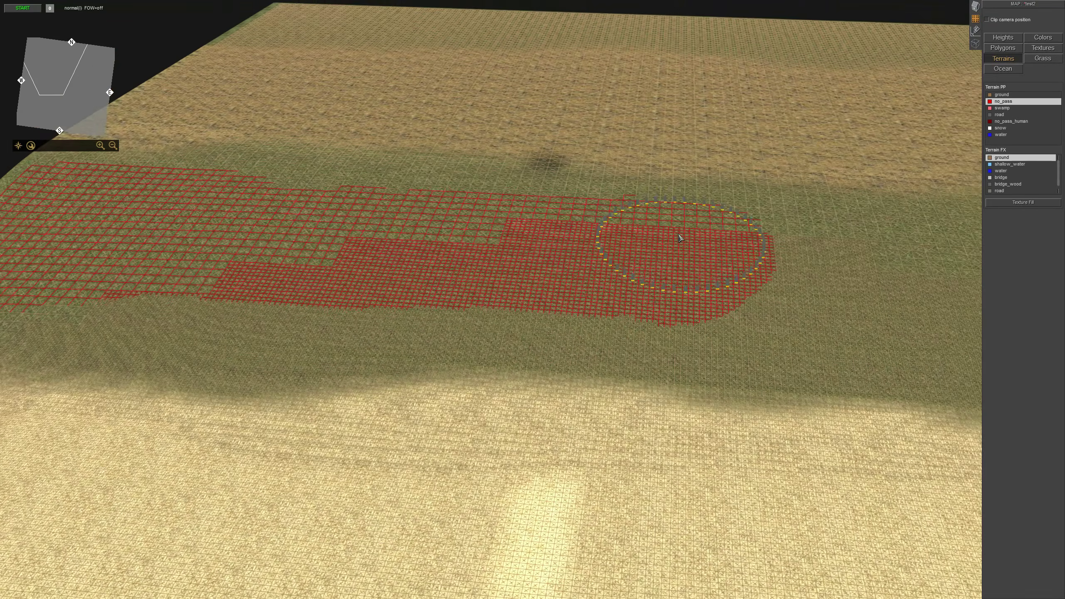
Paint a no_pass_human strip along the grass slope, running inward from the map edge opposite the no_pass strip.
mouse_move(682, 246)
middle_mouse_down()
mouse_move(608, 323)
mouse_move(493, 363)
mouse_move(486, 285)
middle_mouse_up()
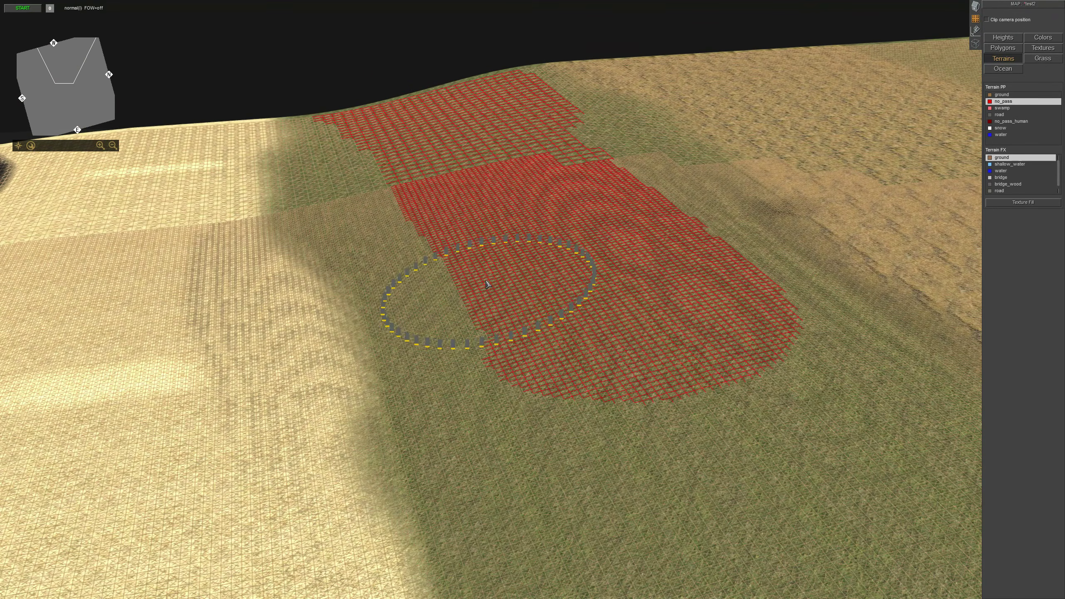
middle_click_drag(716, 282, 646, 309)
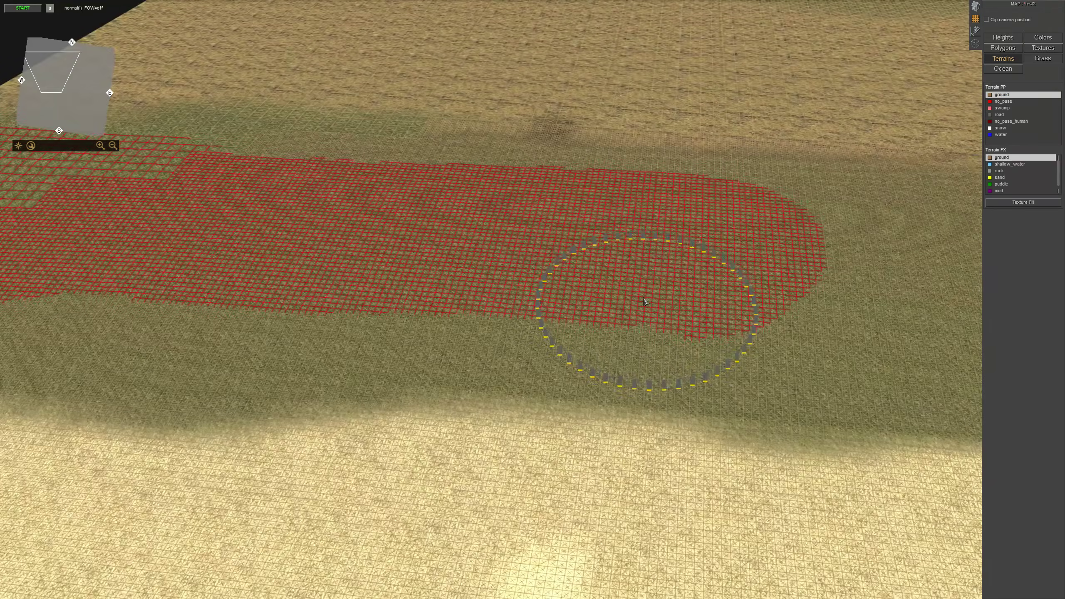
left_click(1004, 102)
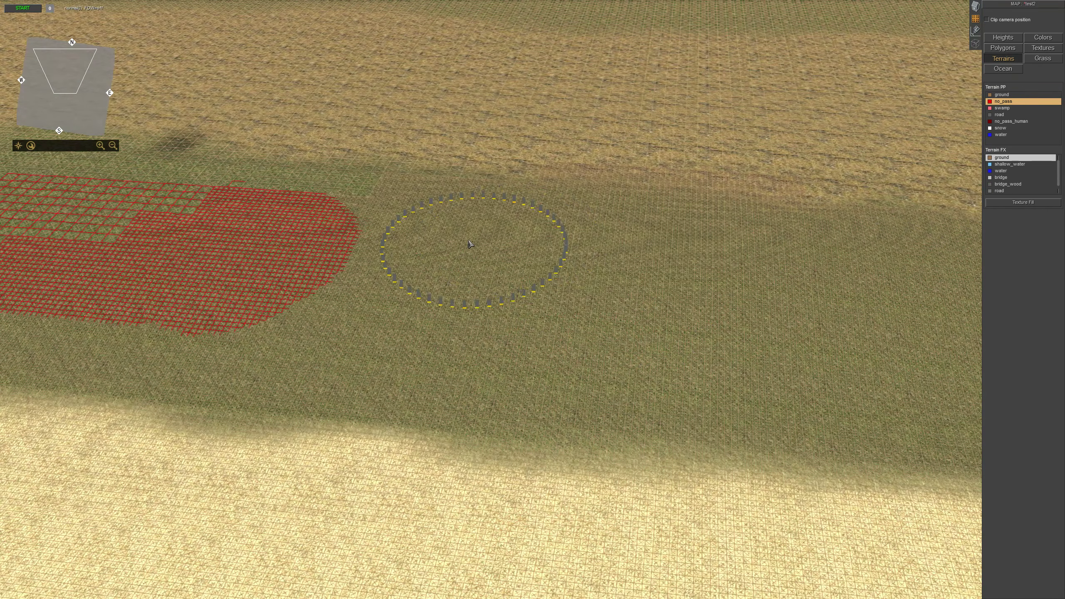
middle_click_drag(476, 249, 512, 246)
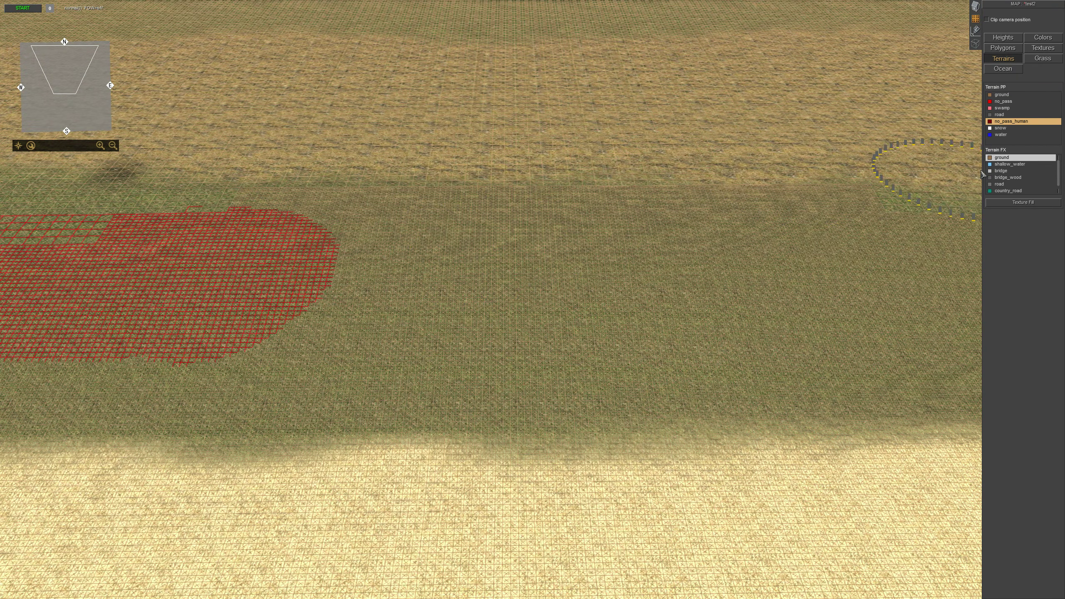
key("Right")
left_click_drag(720, 223, 283, 283)
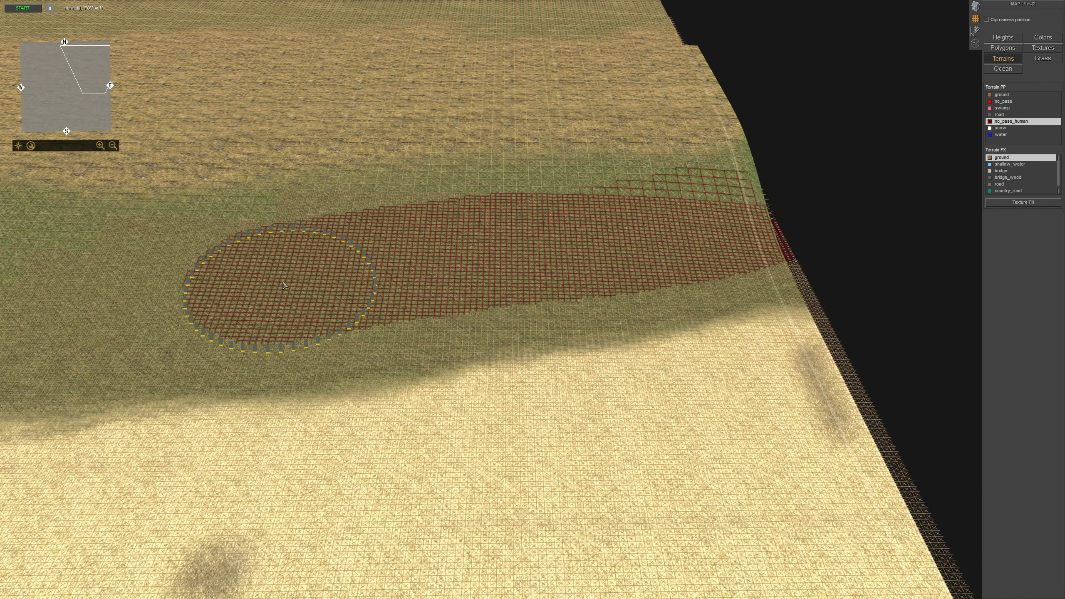
key("Left")
left_click_drag(499, 272, 387, 279)
middle_click_drag(621, 255, 762, 240)
mouse_move(807, 140)
middle_mouse_down()
mouse_move(353, 340)
mouse_move(496, 303)
middle_mouse_up()
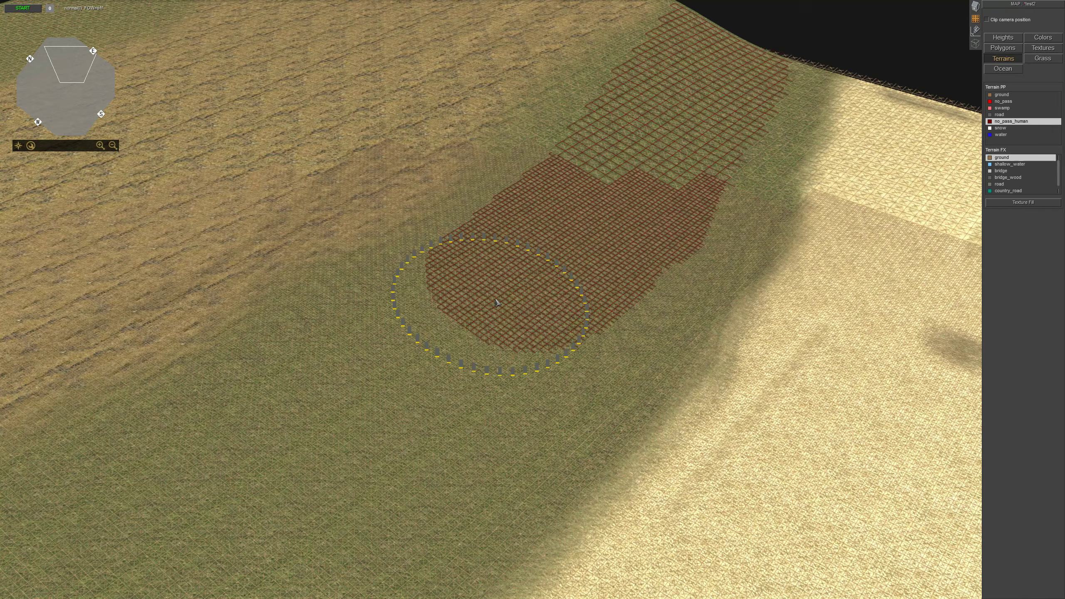
mouse_move(709, 57)
middle_mouse_down()
mouse_move(184, 399)
mouse_move(452, 186)
middle_mouse_up()
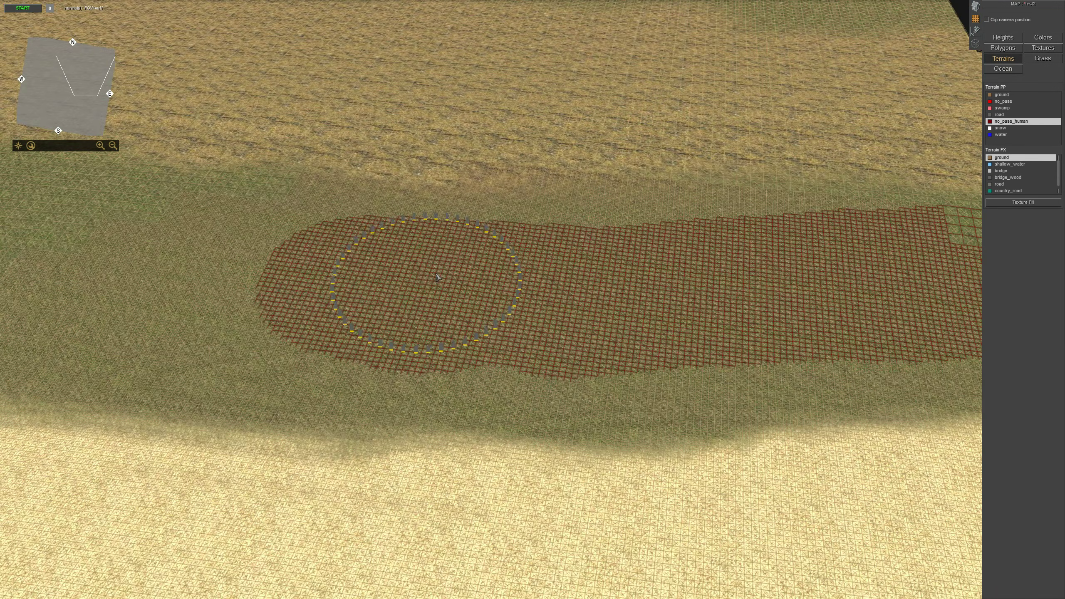
middle_click_drag(436, 277, 1052, 102)
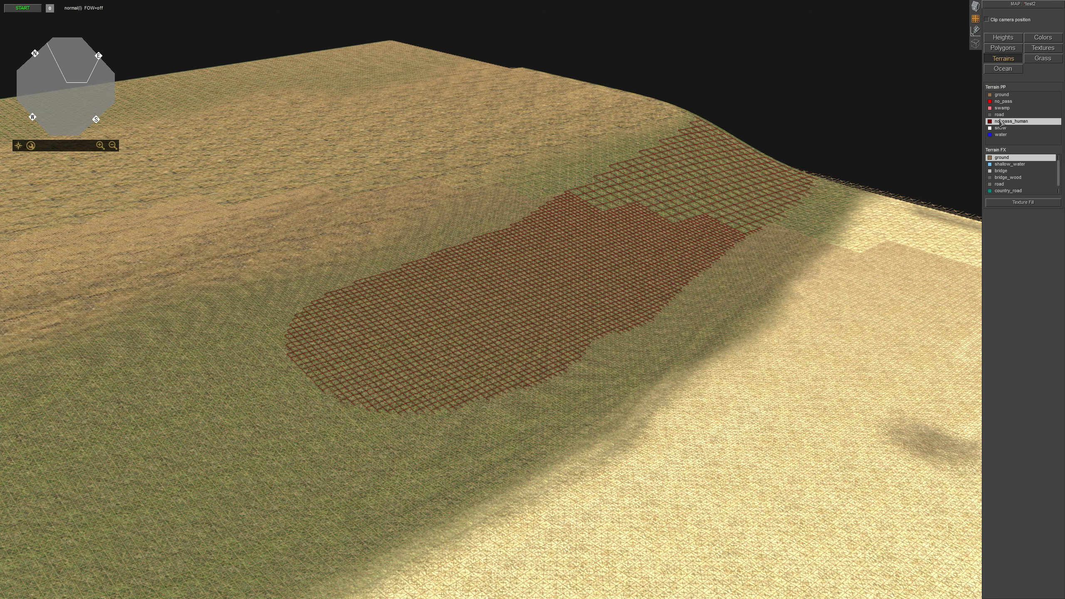
Select the water terrain type and examine the terrain grid over the sea and along the shoreline.
left_click(1000, 135)
middle_click_drag(392, 571, 131, 559)
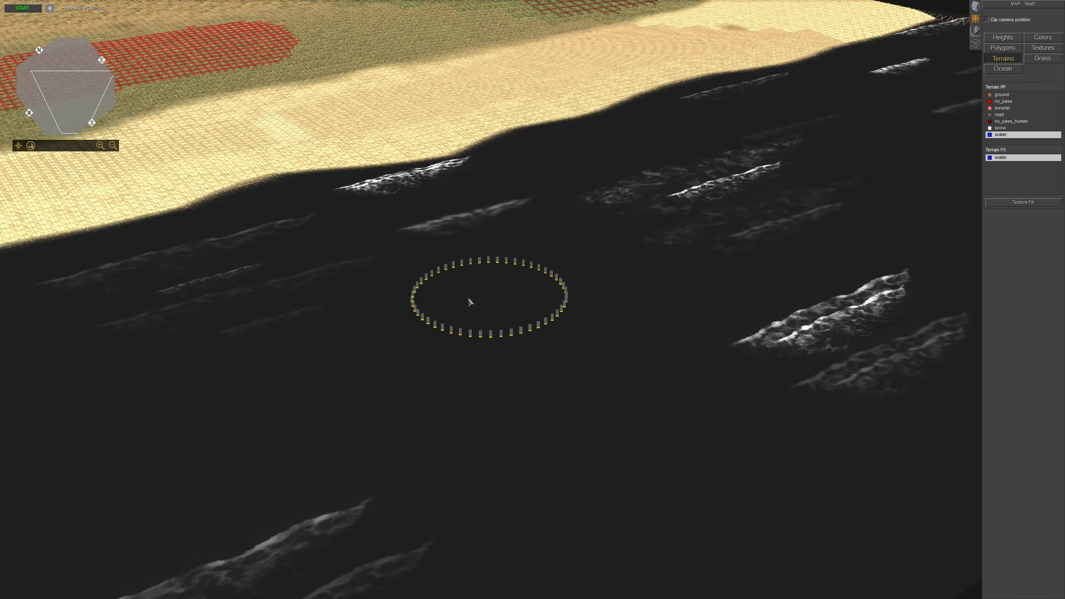
scroll(416, 311, "up", 3)
scroll(428, 302, "down", 3)
middle_click_drag(428, 302, 455, 361)
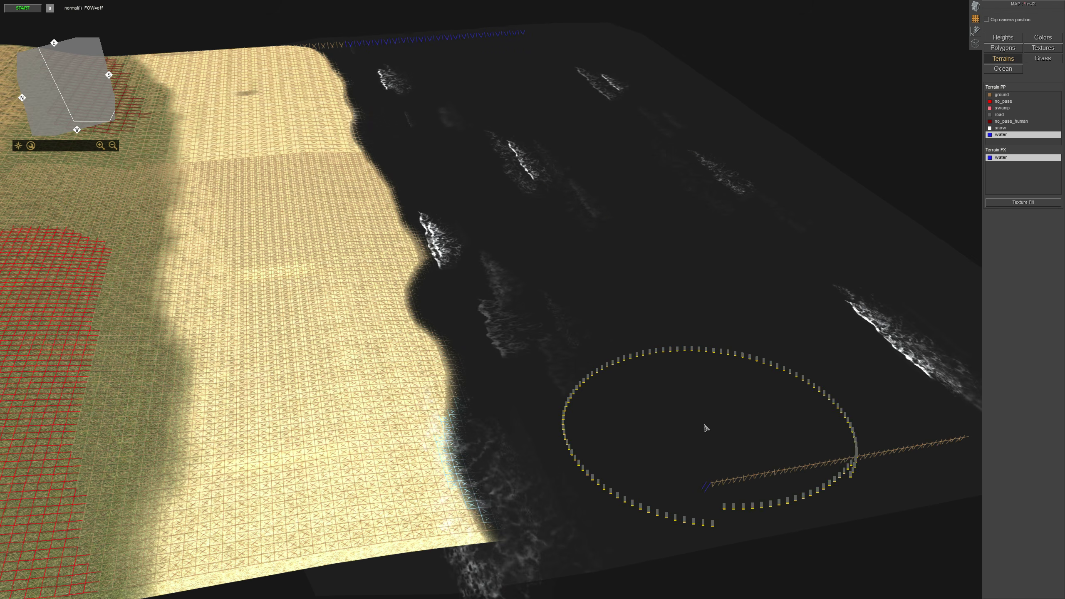
middle_click_drag(583, 381, 466, 417)
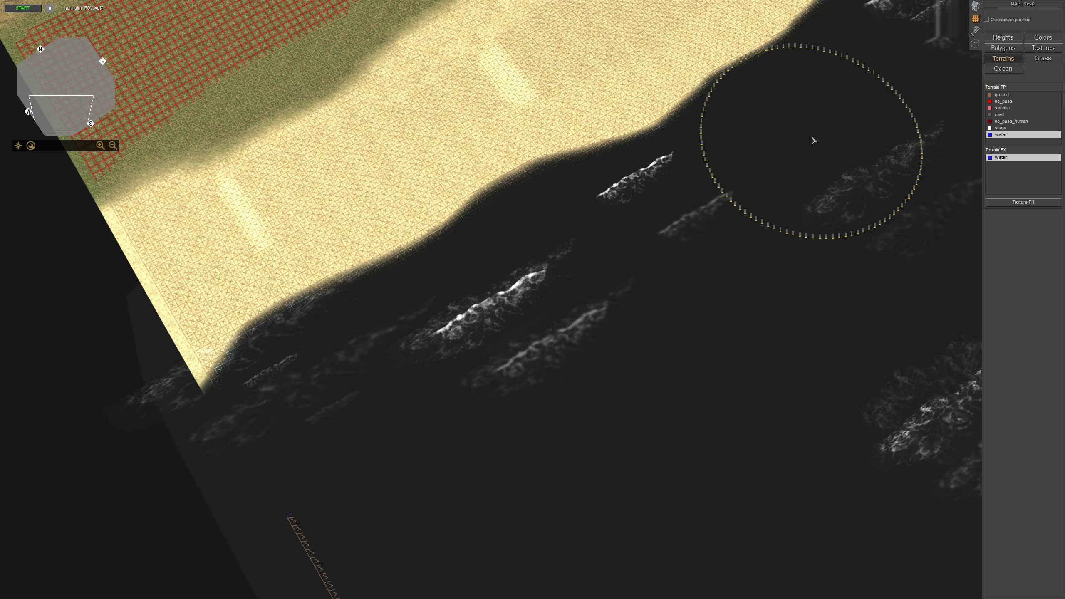
right_click_drag(881, 93, 583, 250)
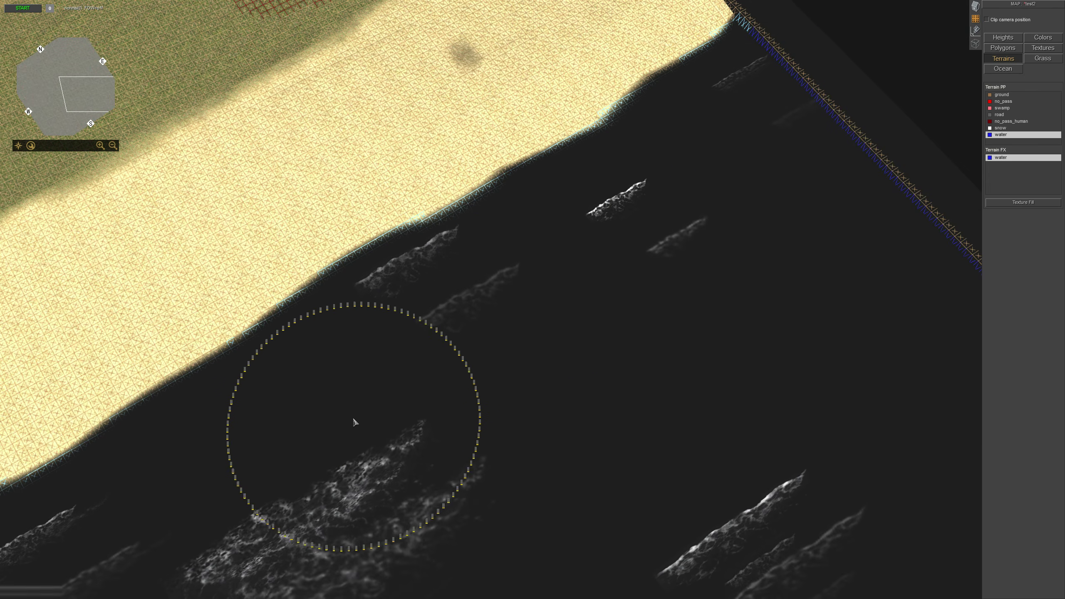
middle_click_drag(353, 421, 509, 274)
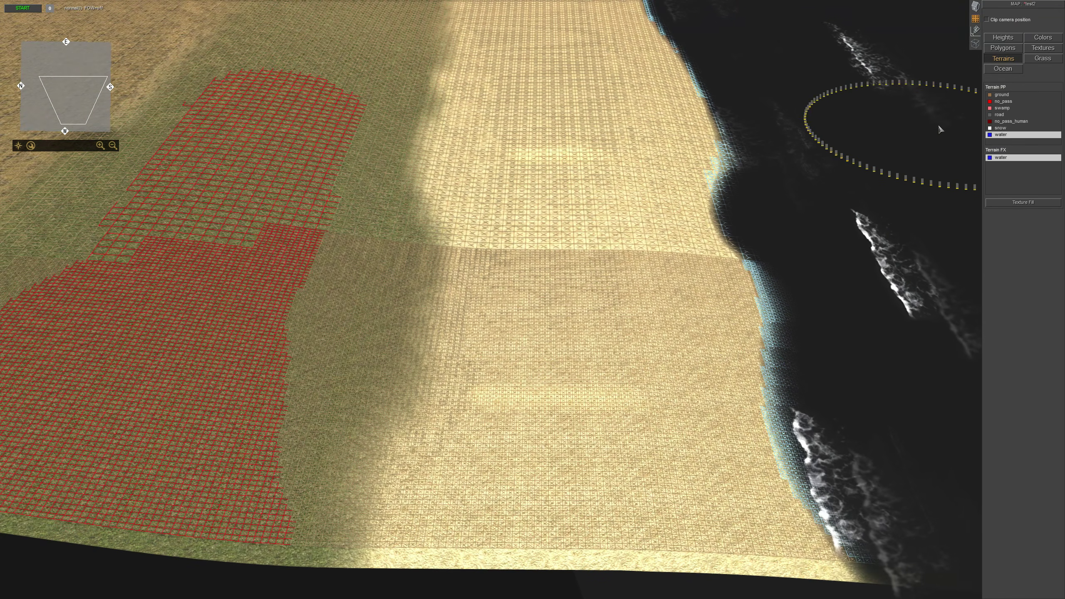
Paint the sand effect of the ground terrain along the upper beach with a smaller brush, from one map edge to the other.
left_click(1003, 95)
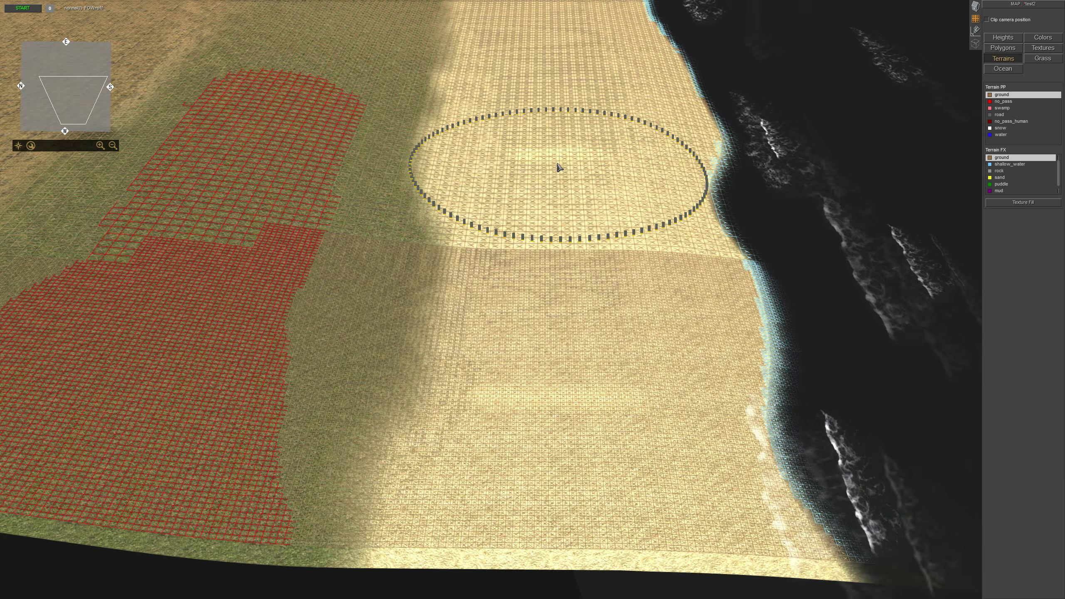
left_click(1001, 178)
scroll(478, 338, "up", 1)
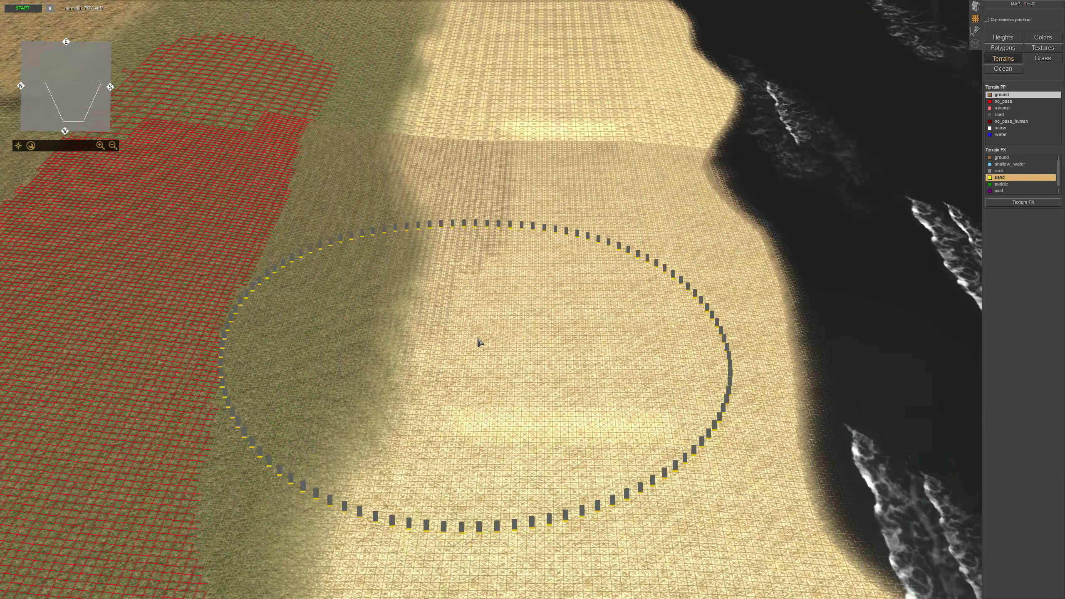
key("minus")
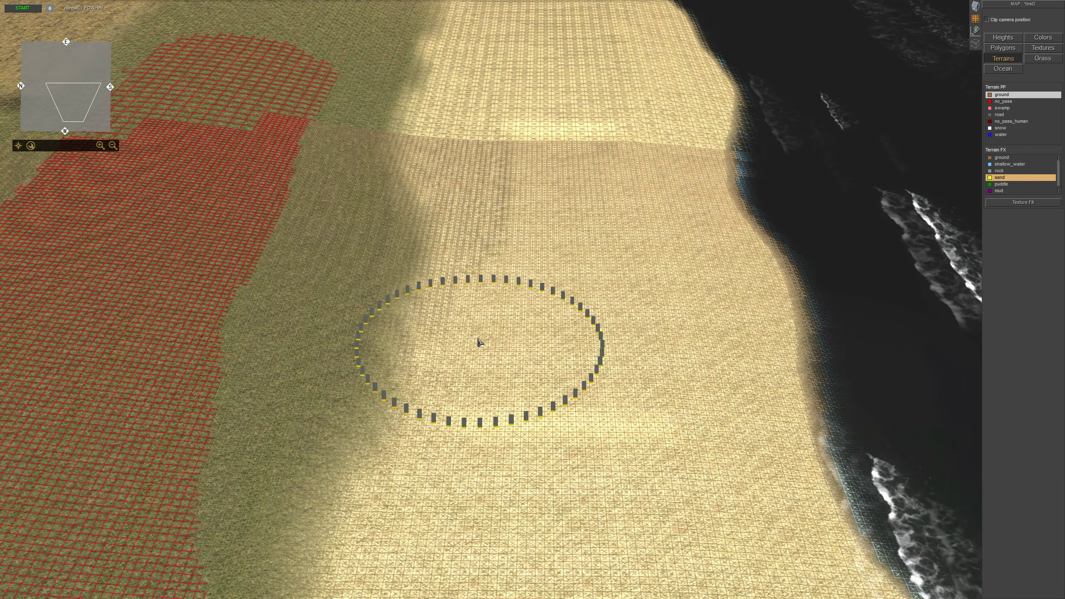
scroll(480, 343, "down", 2)
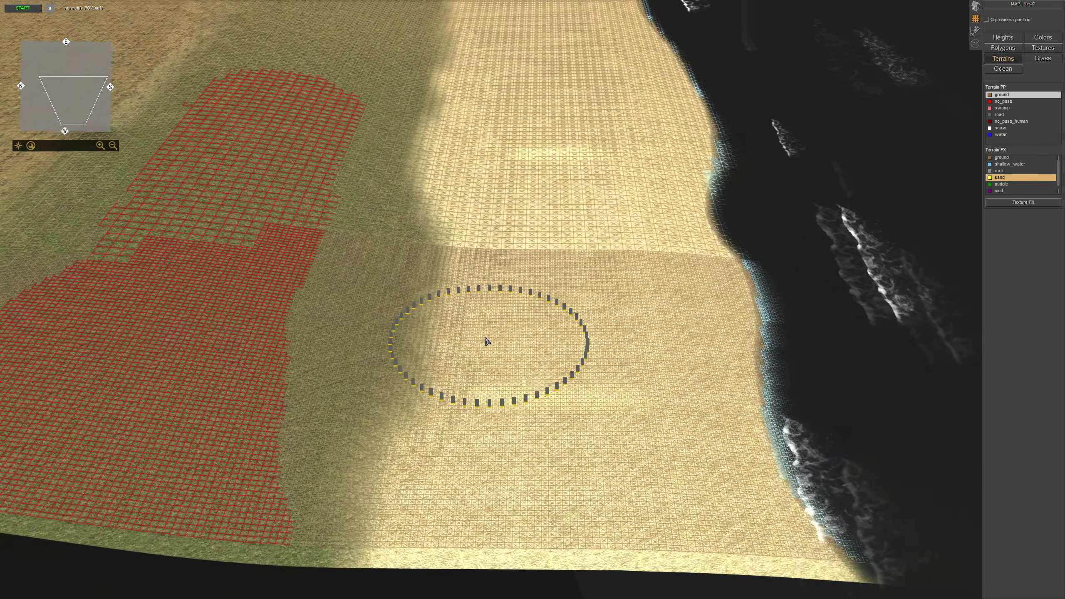
middle_click_drag(487, 340, 280, 295)
mouse_move(280, 295)
left_mouse_down()
mouse_move(335, 276)
mouse_move(656, 313)
left_mouse_up()
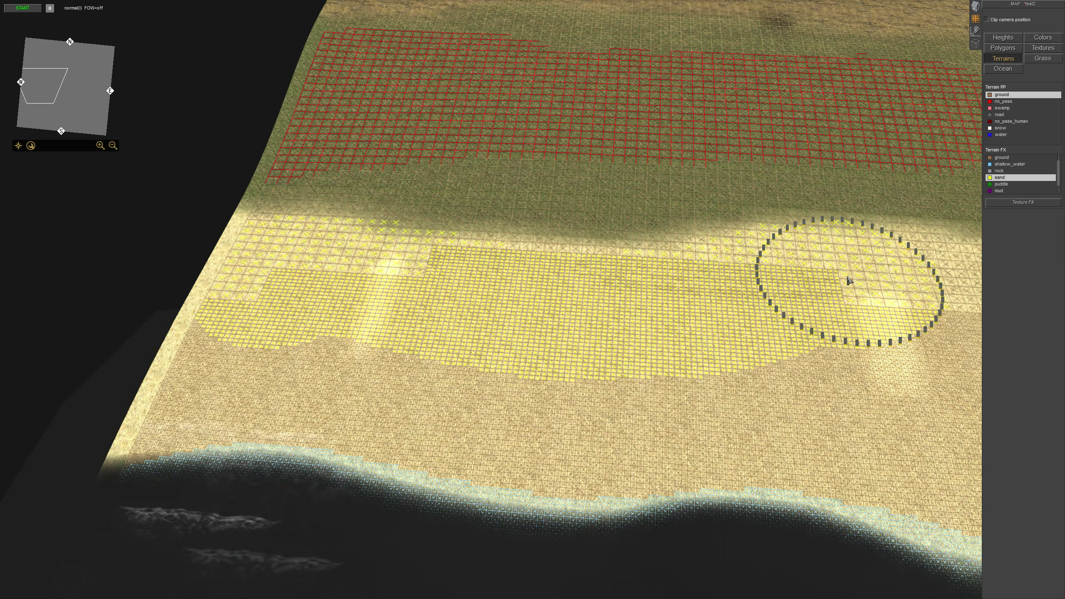
middle_click_drag(848, 281, 385, 312)
middle_click_drag(705, 312, 247, 306)
left_click_drag(247, 307, 562, 311)
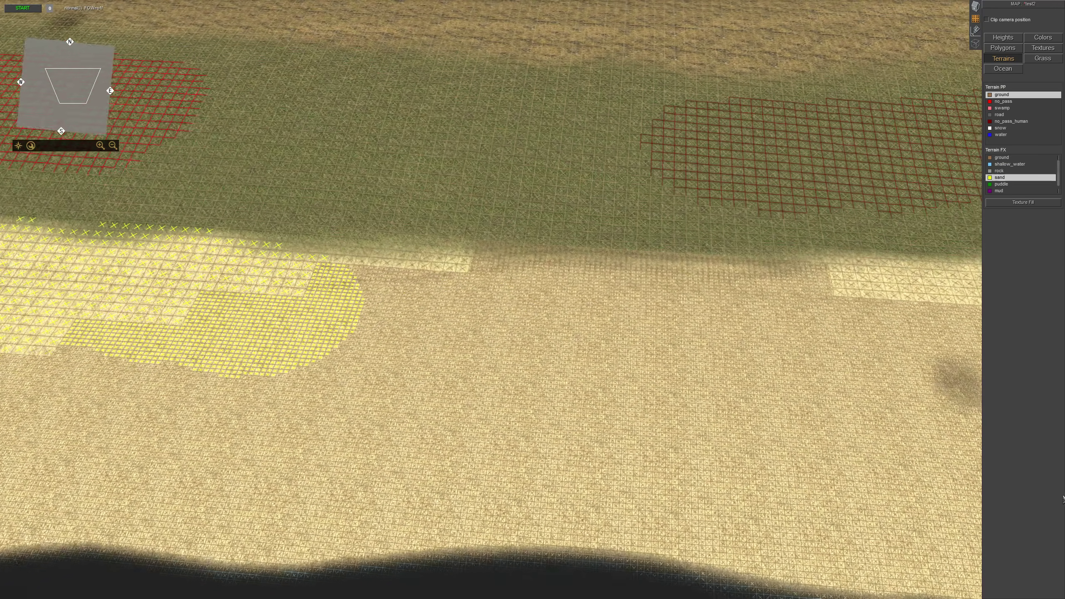
middle_click_drag(703, 318, 647, 279)
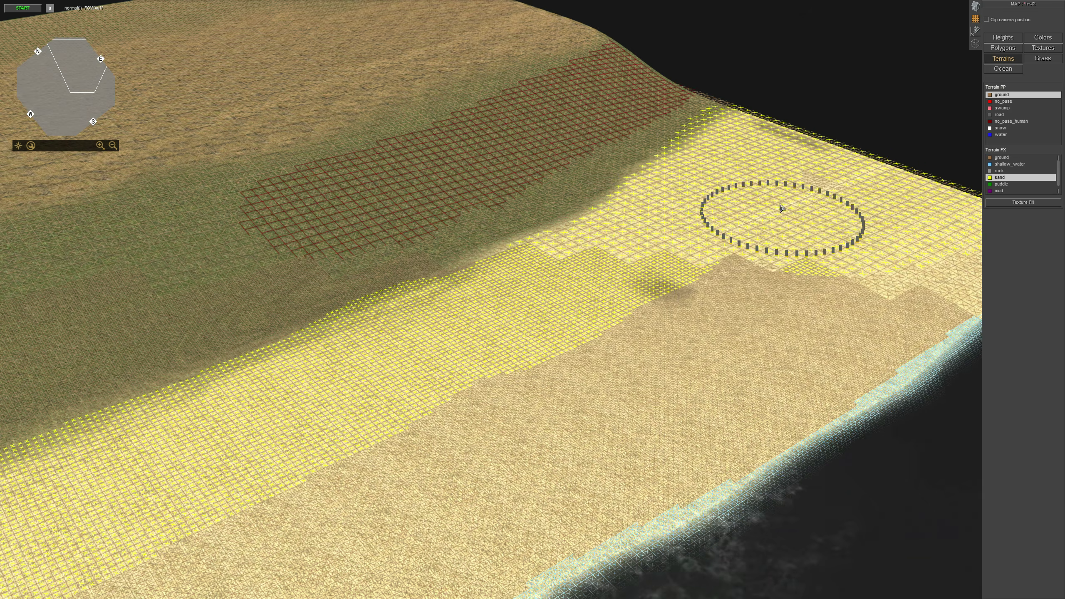
Examine the painted sand, no_pass and no_pass_human grids across the beach, the slope and the dirt strip.
mouse_move(266, 470)
middle_mouse_down()
mouse_move(744, 228)
mouse_move(772, 291)
middle_mouse_up()
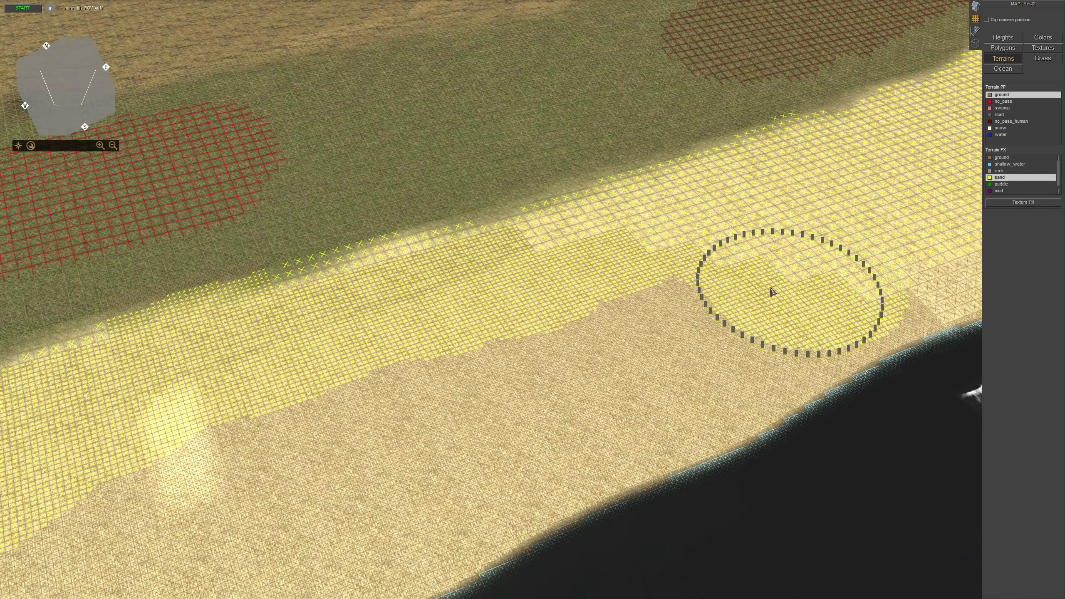
mouse_move(316, 419)
middle_mouse_down()
mouse_move(59, 554)
mouse_move(775, 208)
middle_mouse_up()
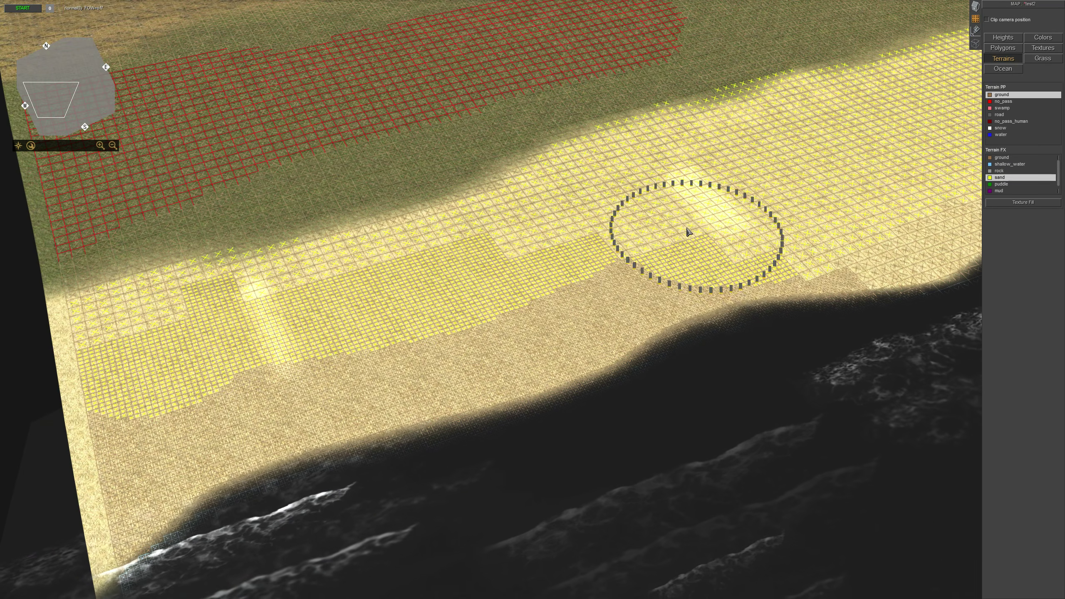
middle_click_drag(383, 340, 473, 291)
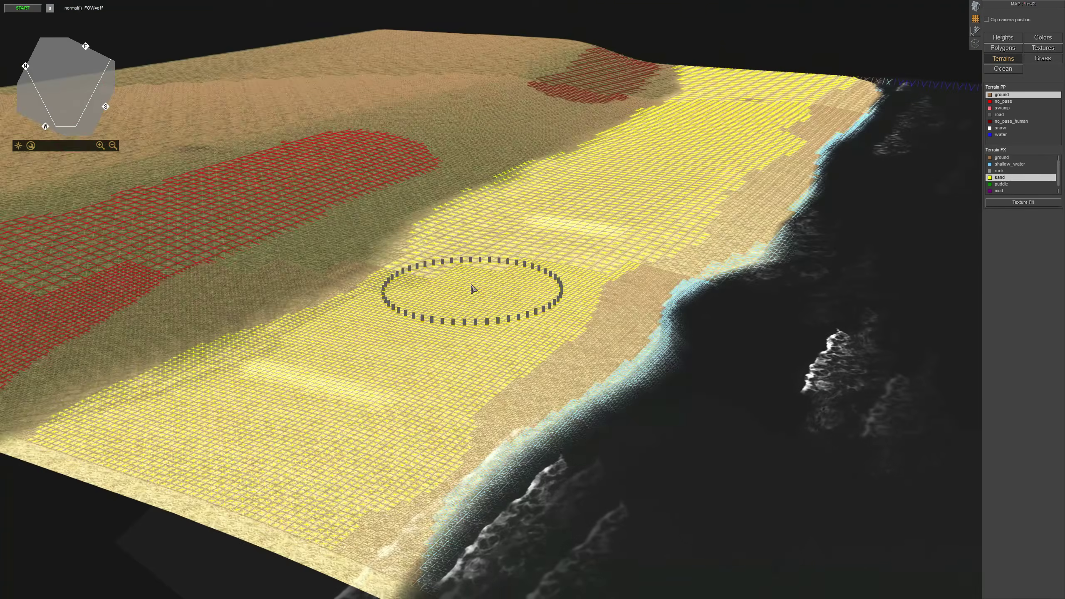
scroll(473, 291, "up", 2)
scroll(546, 239, "down", 3)
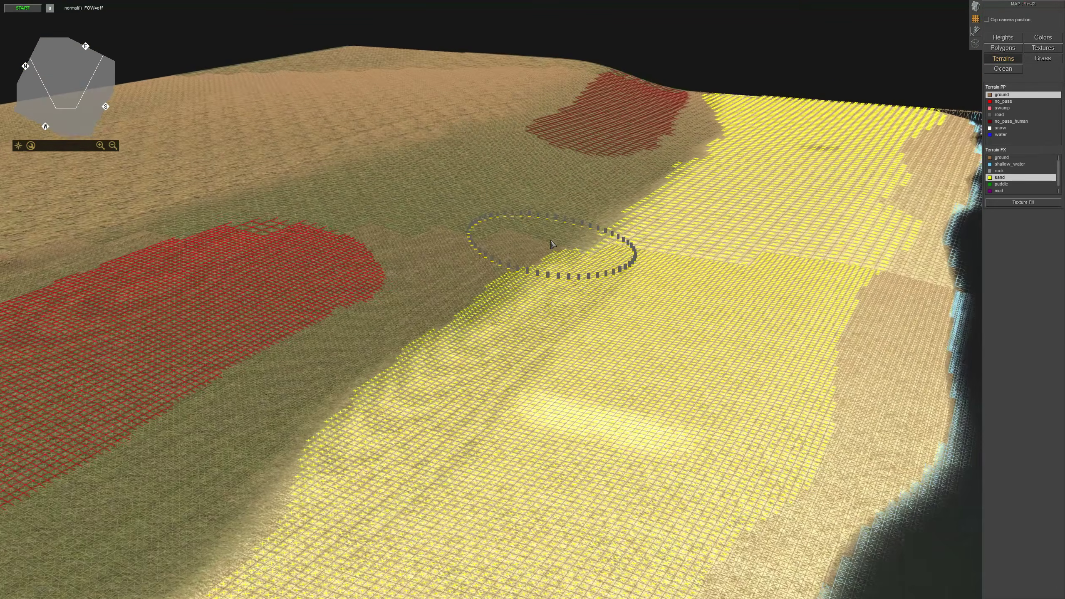
middle_click_drag(514, 236, 332, 129)
scroll(431, 163, "up", 3)
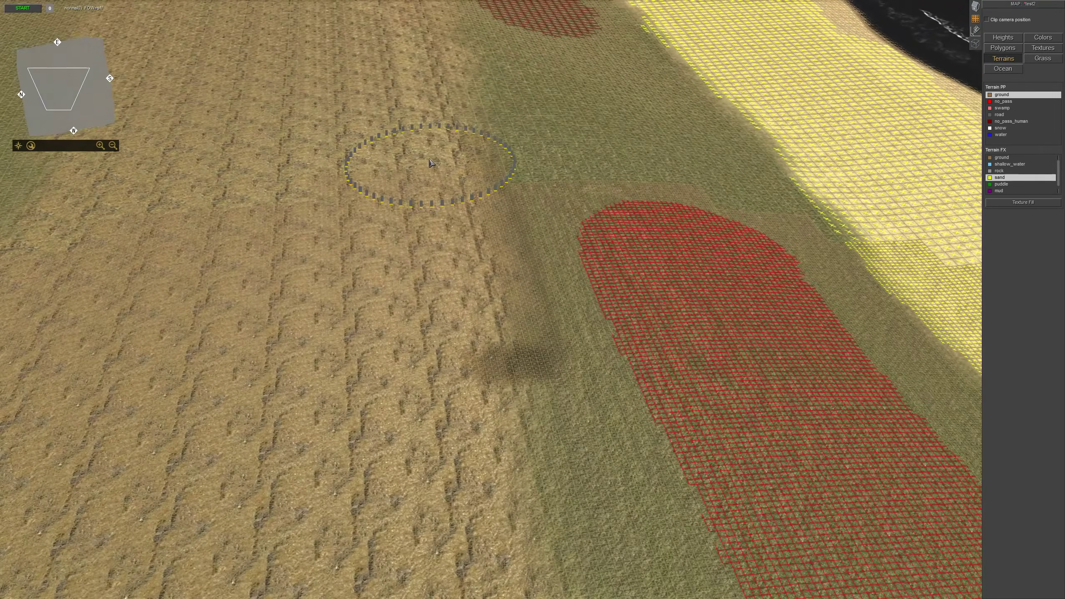
scroll(431, 163, "down", 3)
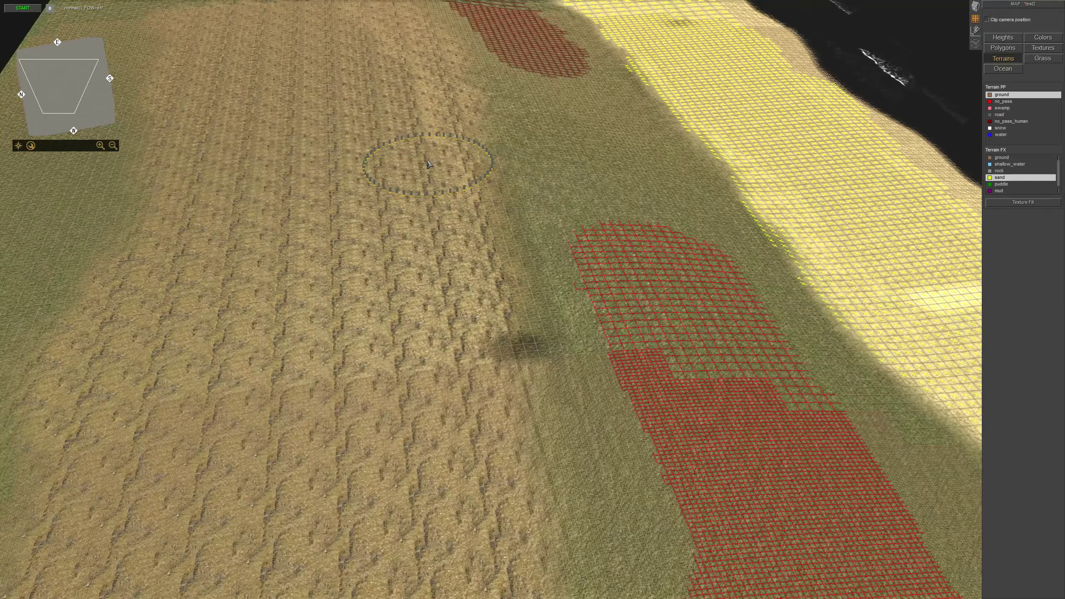
Switch to the entity placement mode and look over the dirt strip and grass textures without the terrain grid.
left_click(976, 6)
key("Left")
middle_click_drag(529, 332, 600, 287)
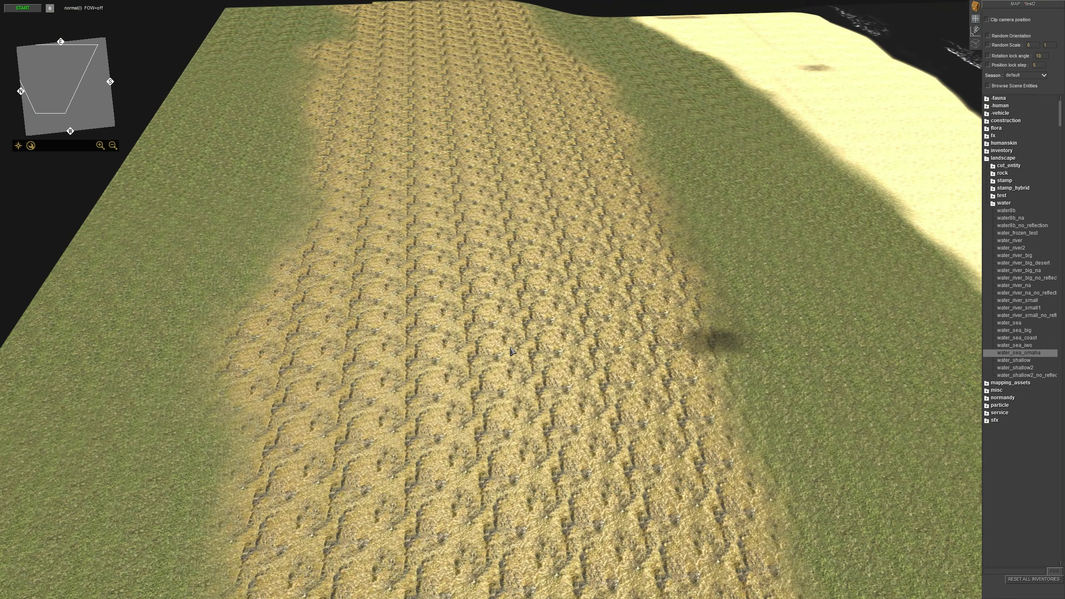
key("Right")
key("Left")
key("Right")
key("Right")
key("Right")
Return to the Terrains mode and use Texture FX to set all terrain types automatically from the textures.
key("F2")
key("Left")
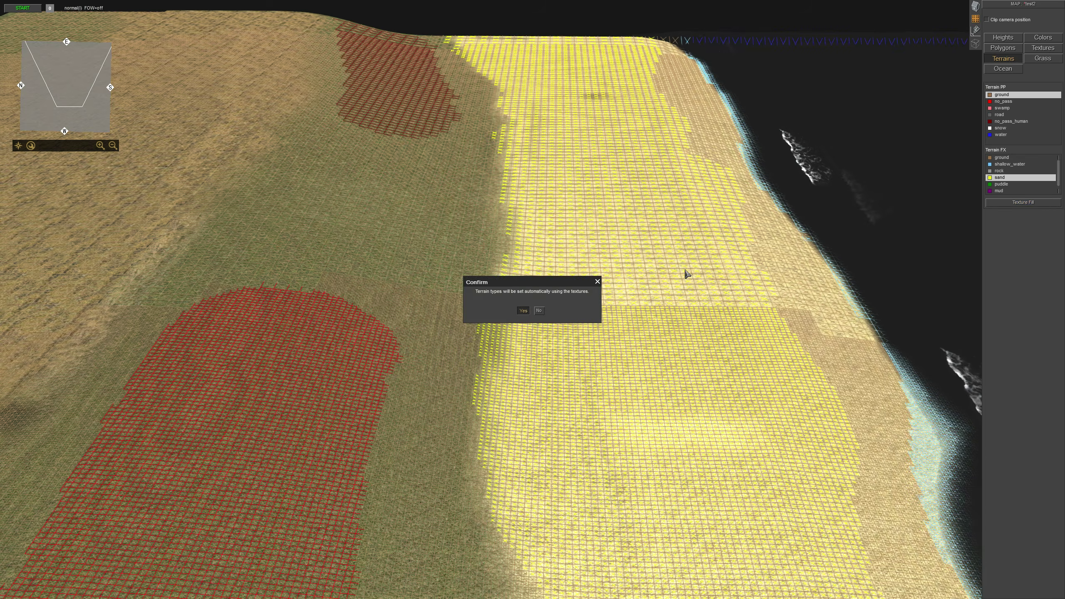
key("Return")
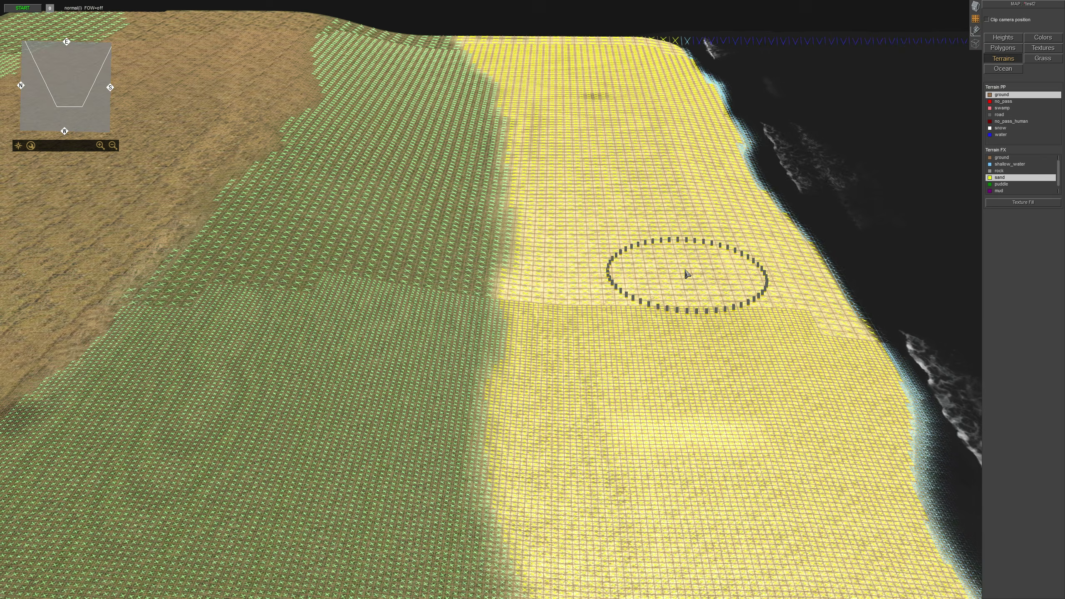
Examine the automatically assigned terrain grids over the beach, grass slope, dirt strip and map edges from several angles.
scroll(218, 526, "down", 5)
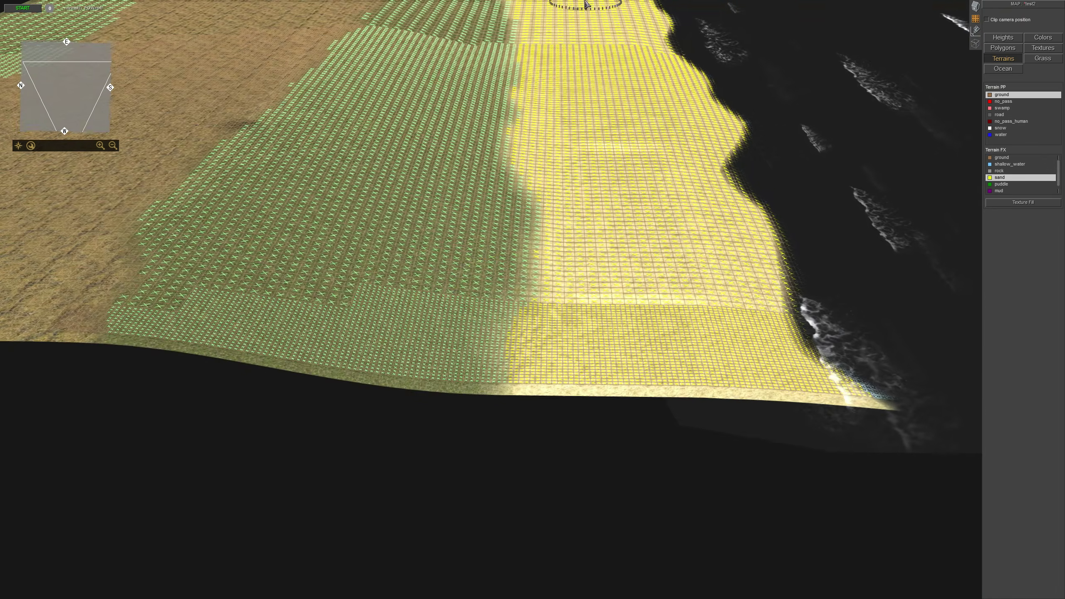
scroll(587, 4, "up", 5)
middle_click_drag(726, 183, 560, 171)
scroll(560, 171, "down", 4)
middle_click_drag(885, 83, 816, 52)
scroll(646, 282, "up", 4)
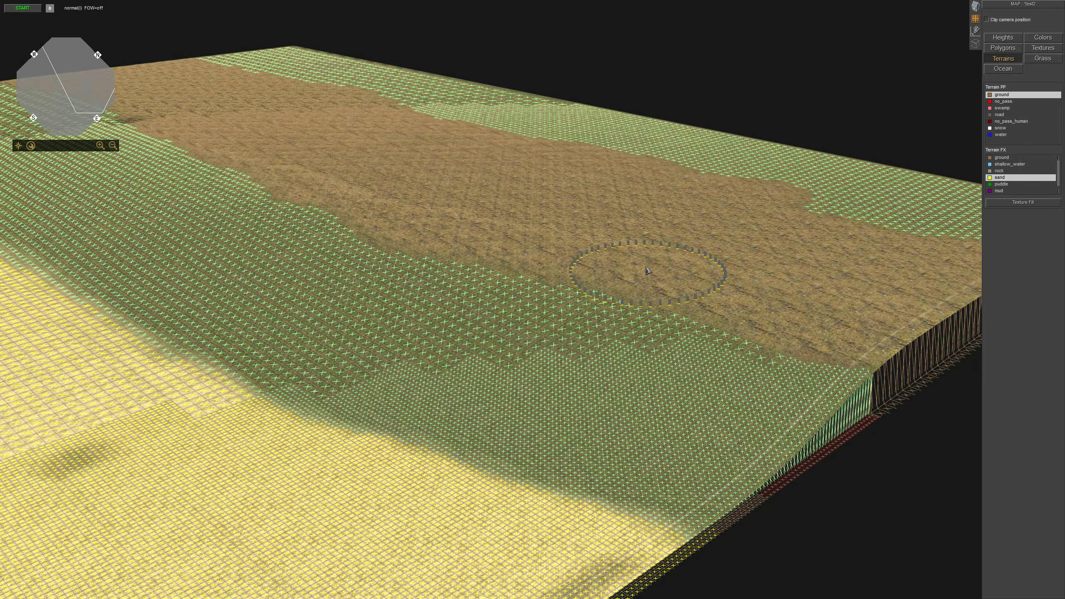
scroll(668, 226, "up", 3)
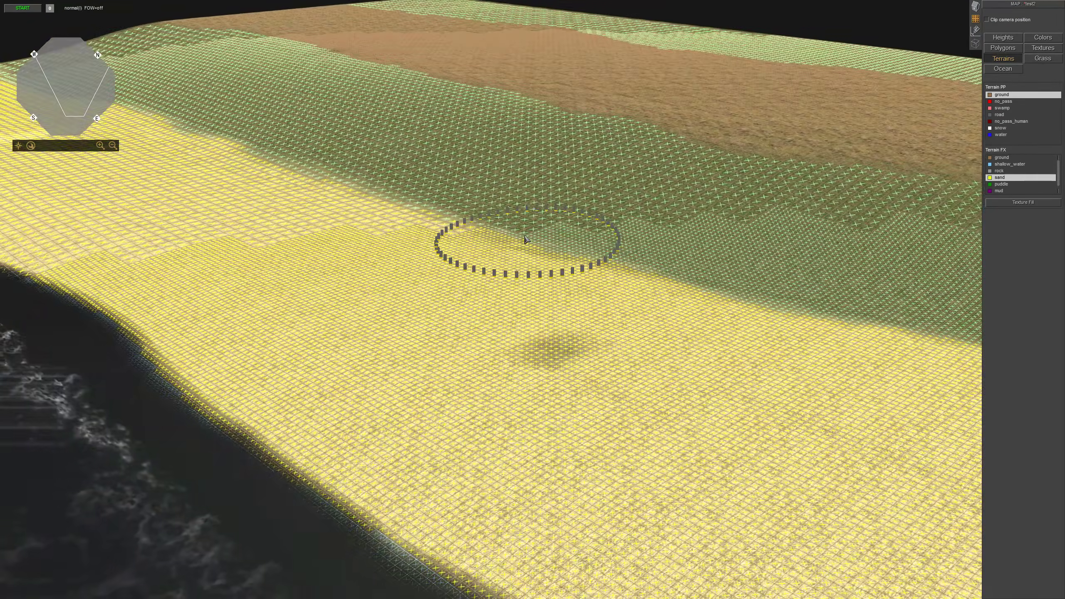
middle_click_drag(528, 240, 446, 223)
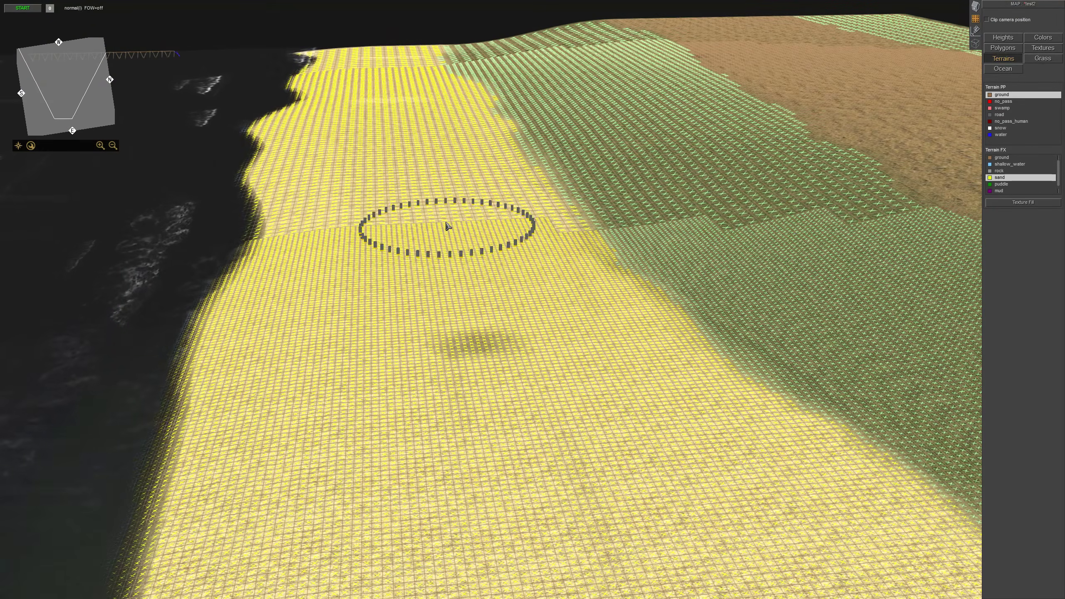
scroll(444, 221, "up", 2)
scroll(444, 222, "down", 4)
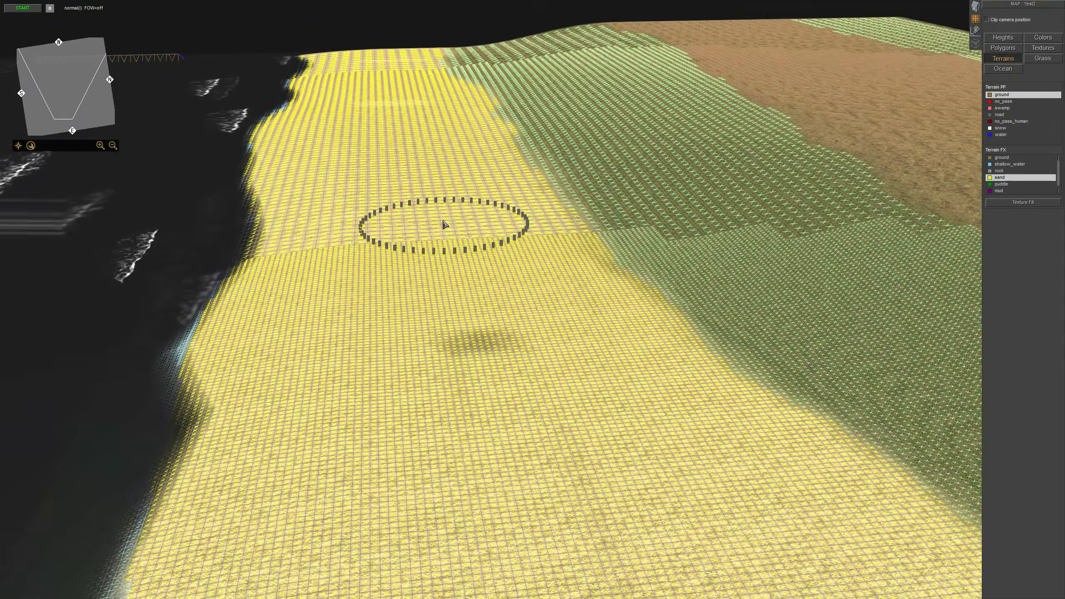
middle_click_drag(428, 231, 535, 195)
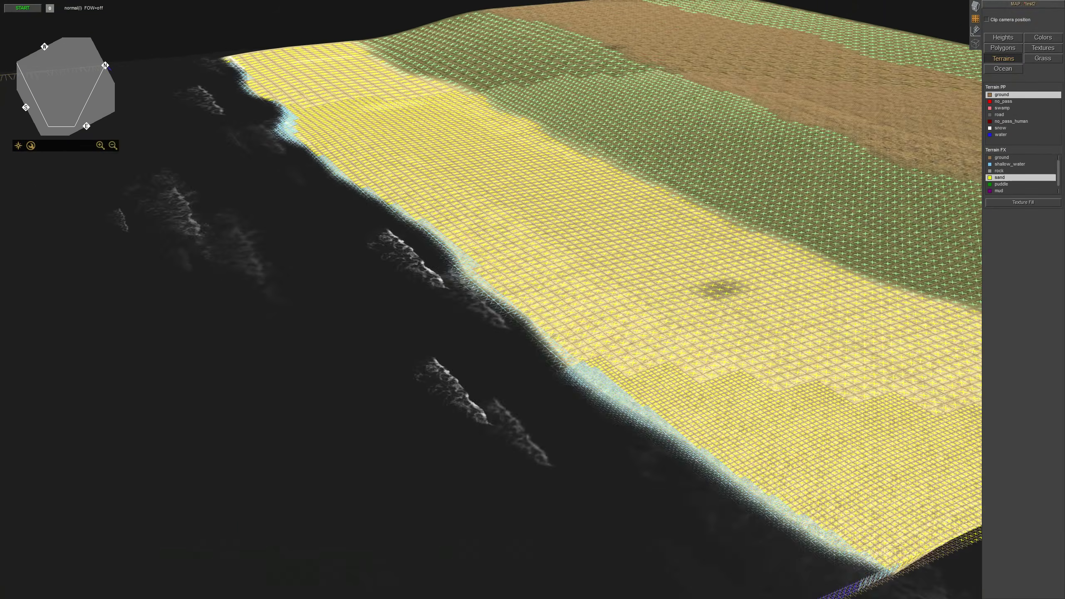
Examine the terrain grids along the shoreline, the submerged map edge and the dirt strip once more, looking from both ends of the beach.
middle_click_drag(672, 227, 558, 266)
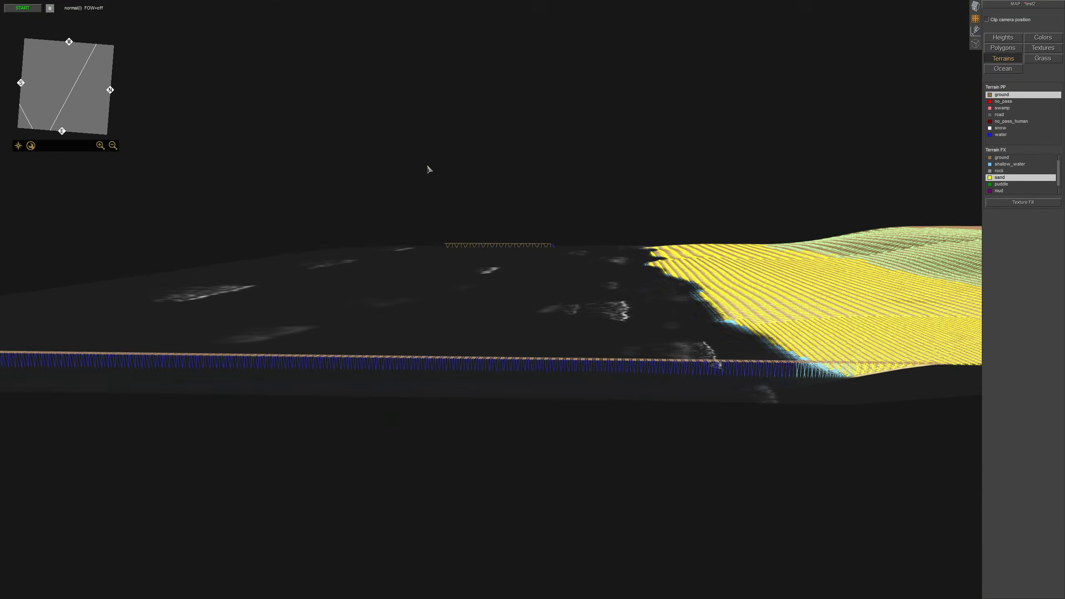
middle_click_drag(429, 169, 559, 184)
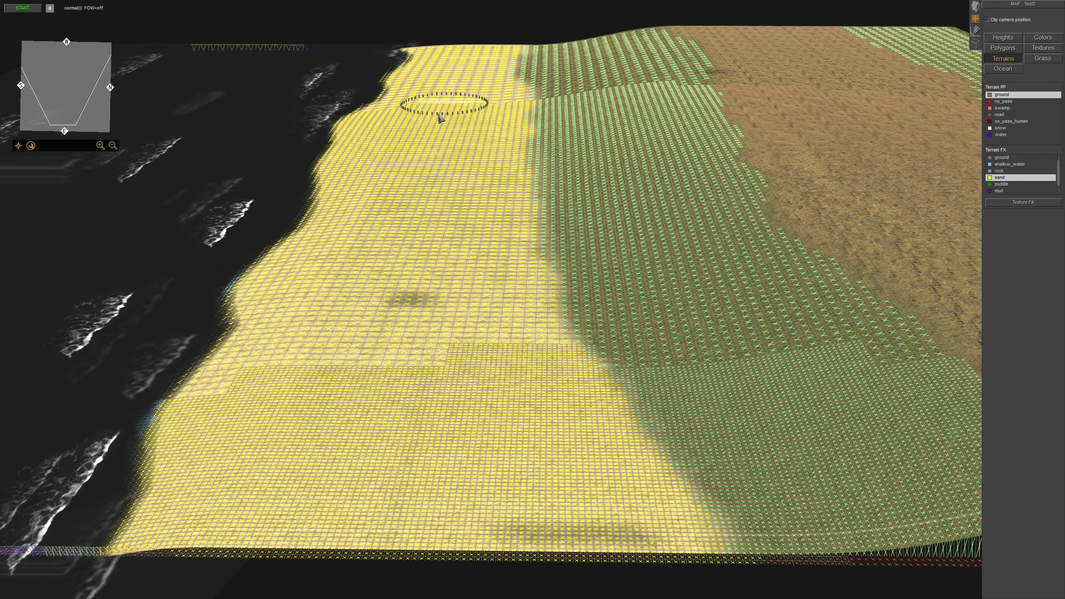
middle_click_drag(364, 367, 829, 311)
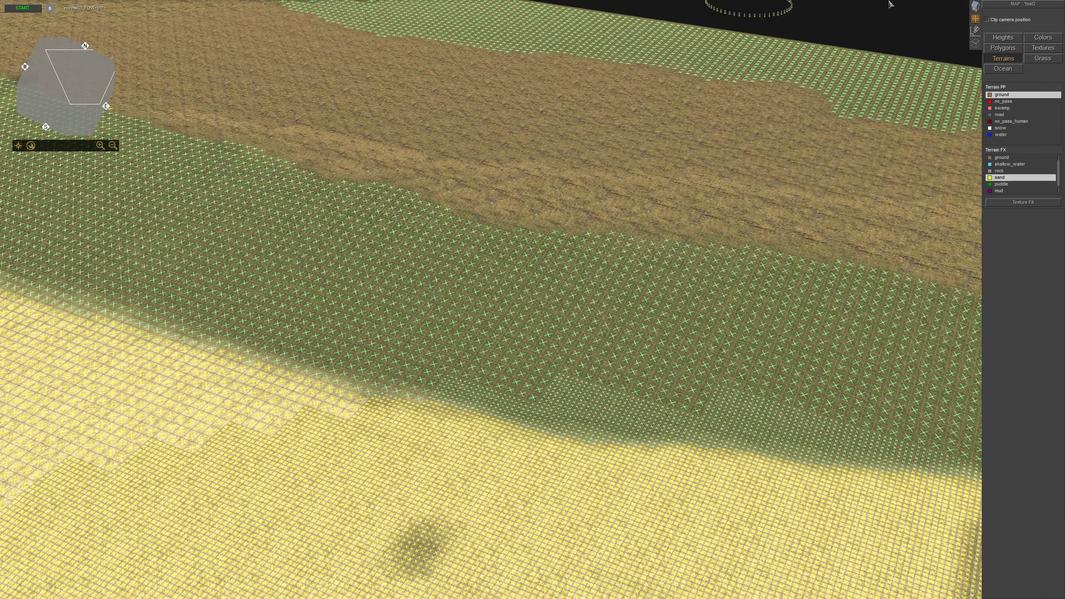
middle_click_drag(891, 4, 481, 136)
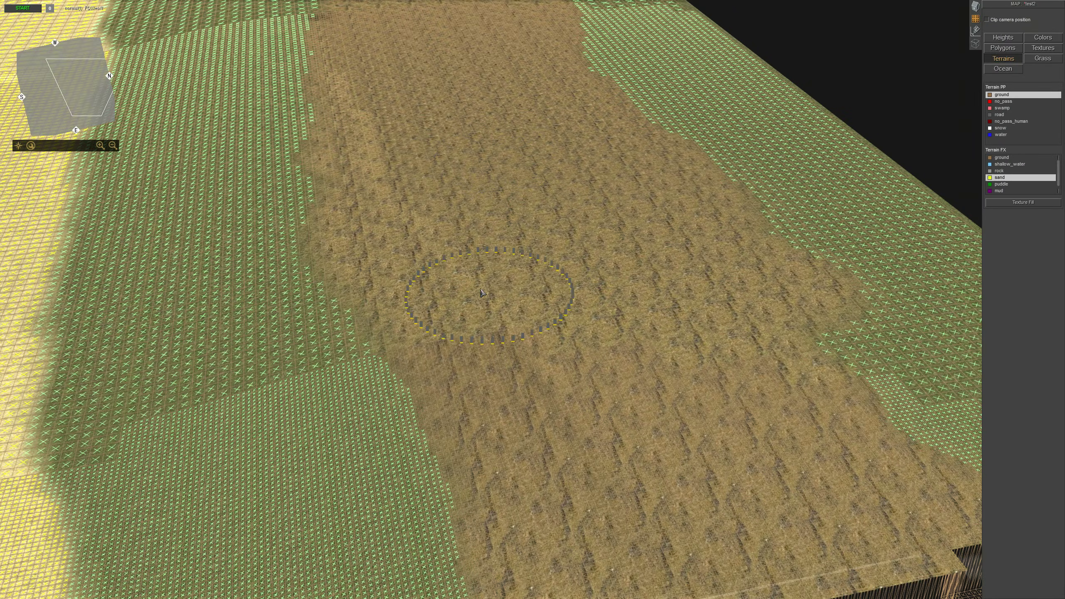
middle_click_drag(481, 293, 935, 152)
scroll(516, 249, "down", 5)
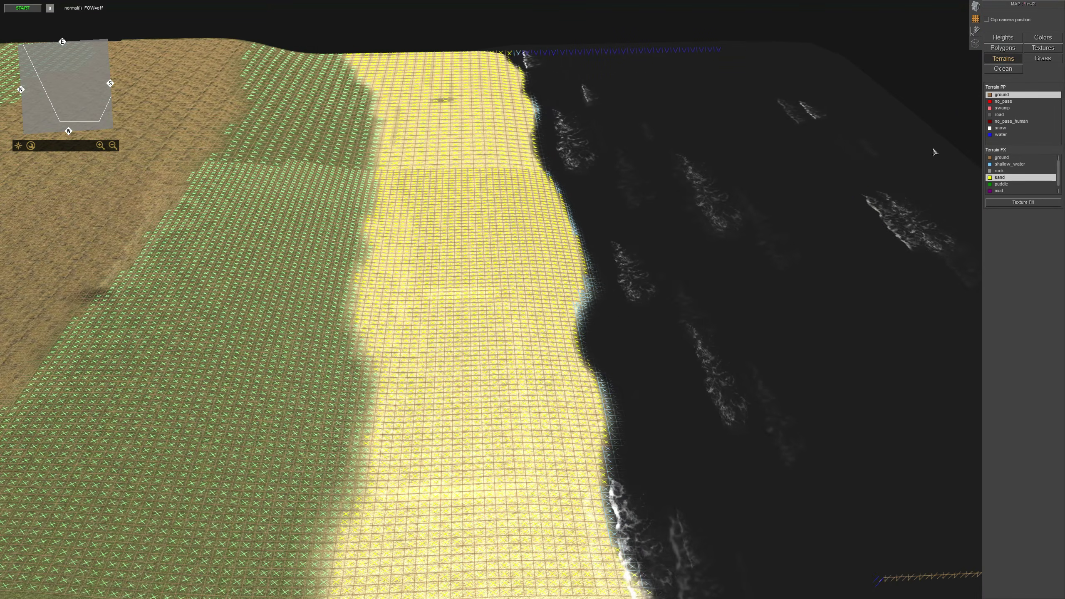
middle_click_drag(63, 324, 469, 259)
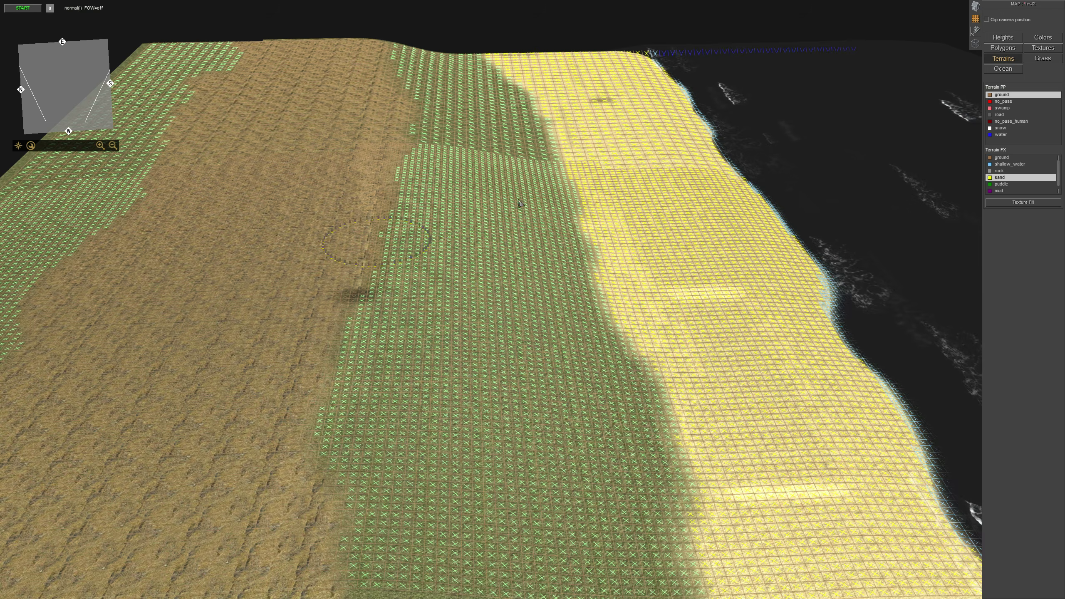
middle_click_drag(520, 204, 516, 279)
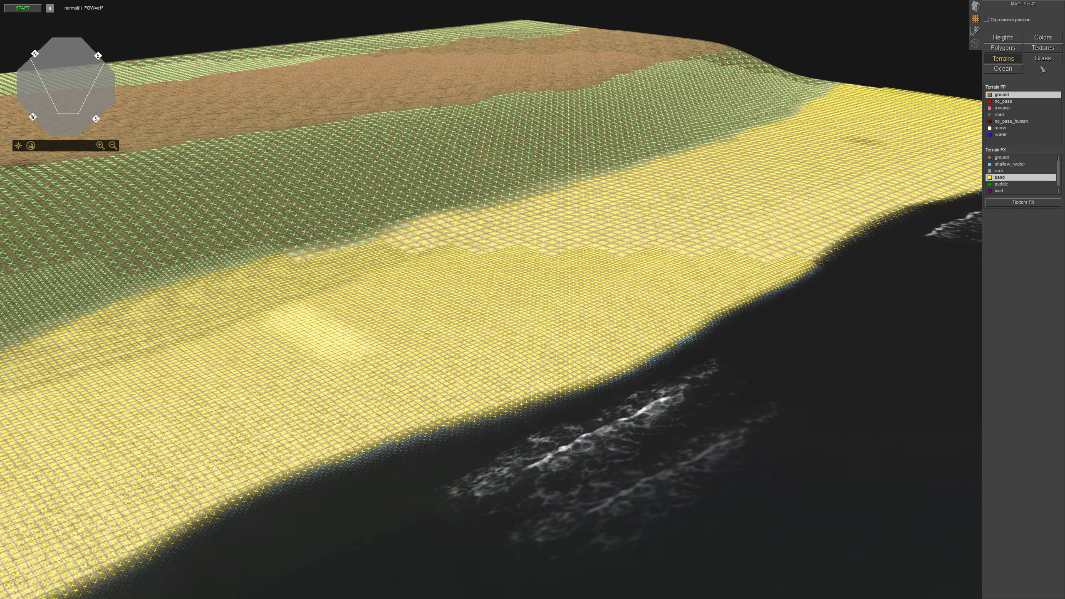
Switch to the Grass mode and look through the list of grass patterns.
left_click(1046, 60)
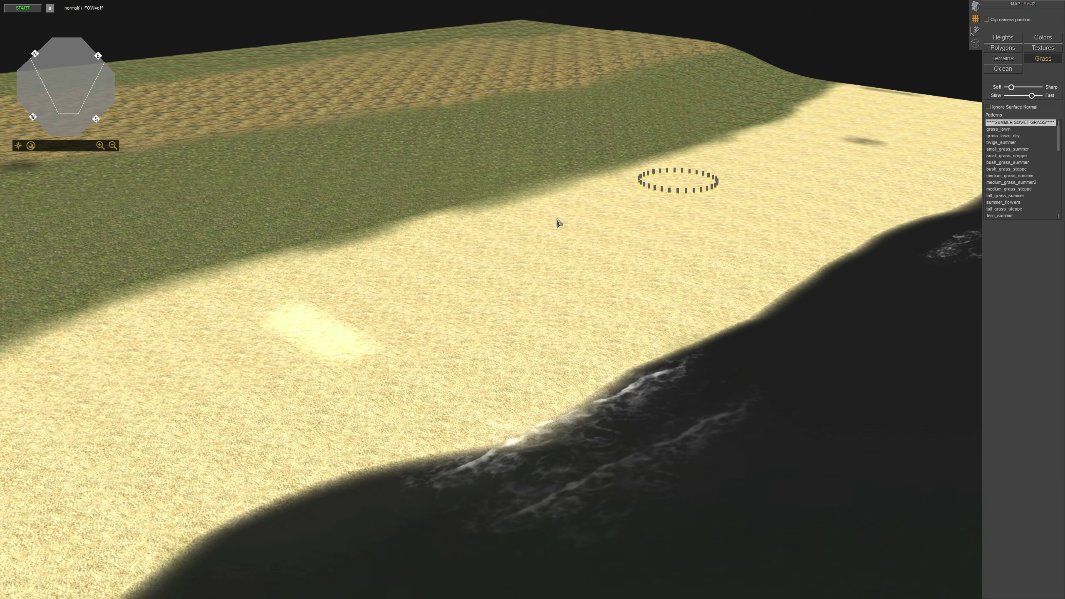
scroll(647, 231, "up", 4)
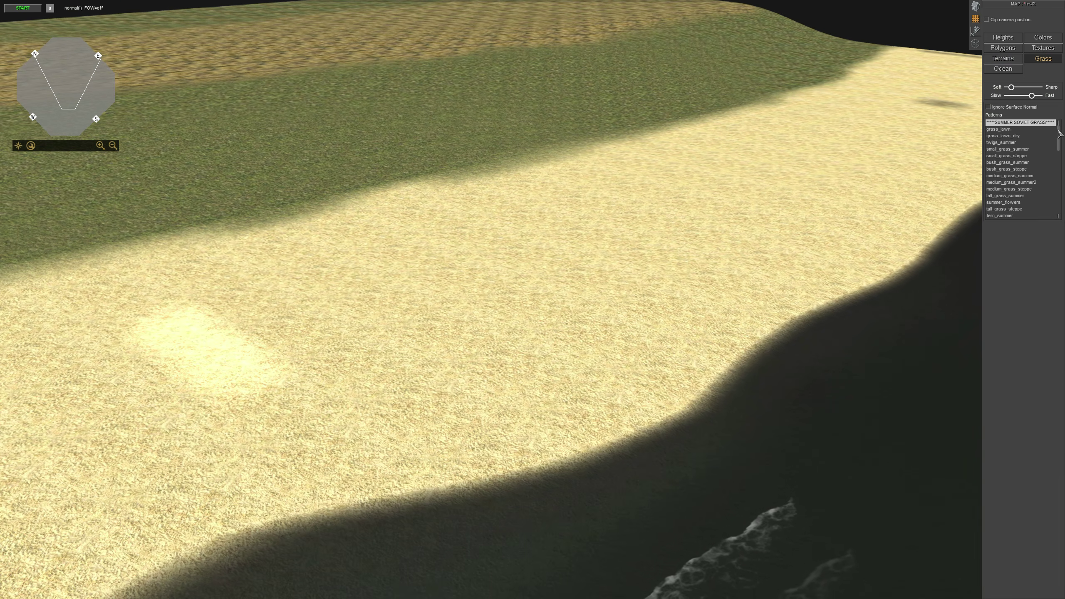
left_click_drag(1059, 133, 1064, 203)
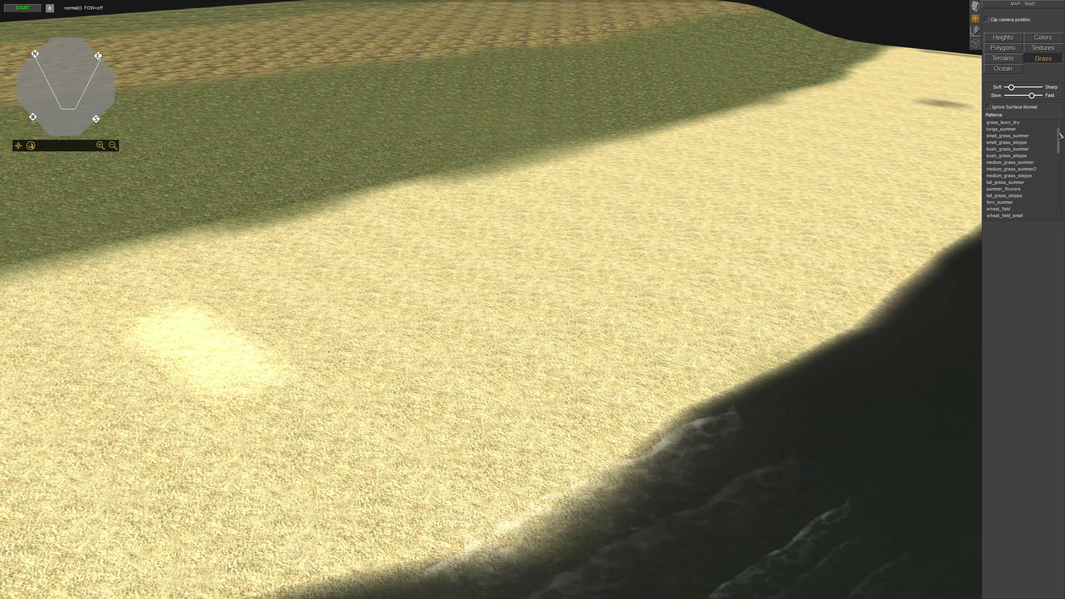
left_click_drag(1059, 145, 1059, 166)
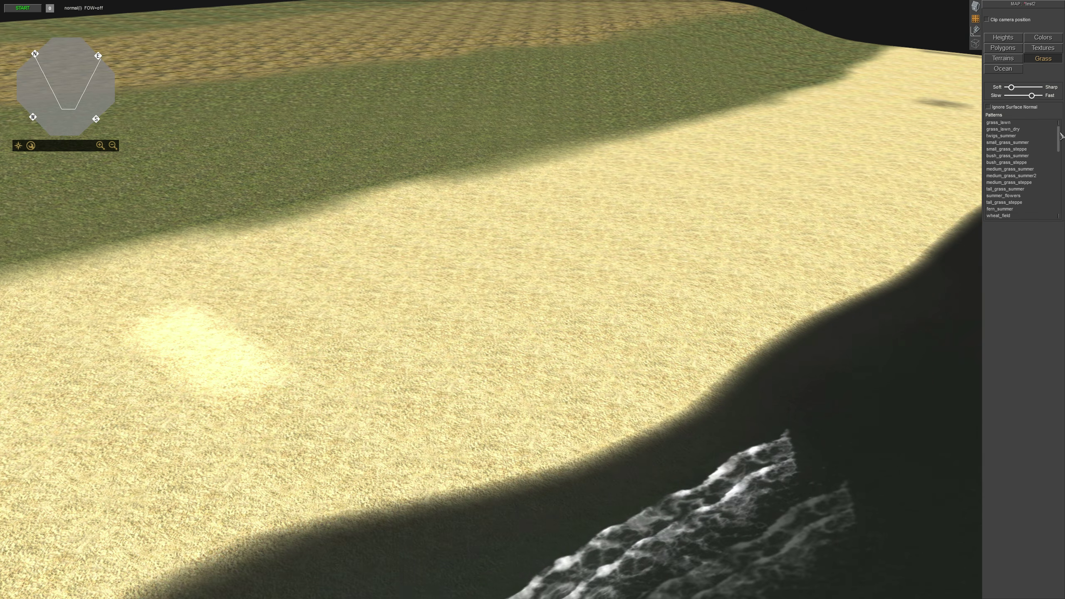
scroll(1029, 175, "up", 5)
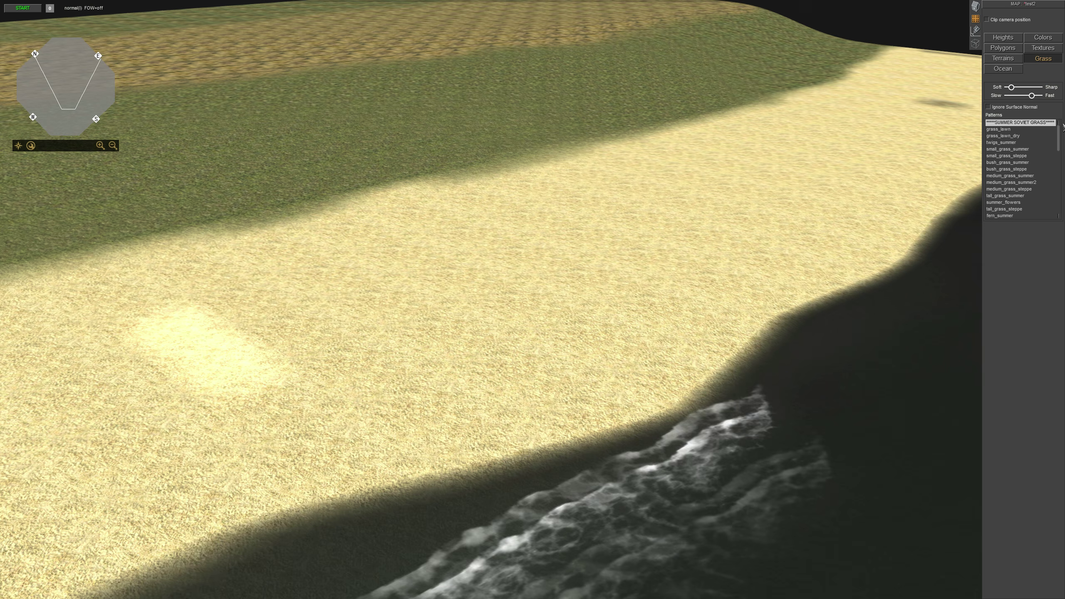
scroll(440, 299, "up", 5)
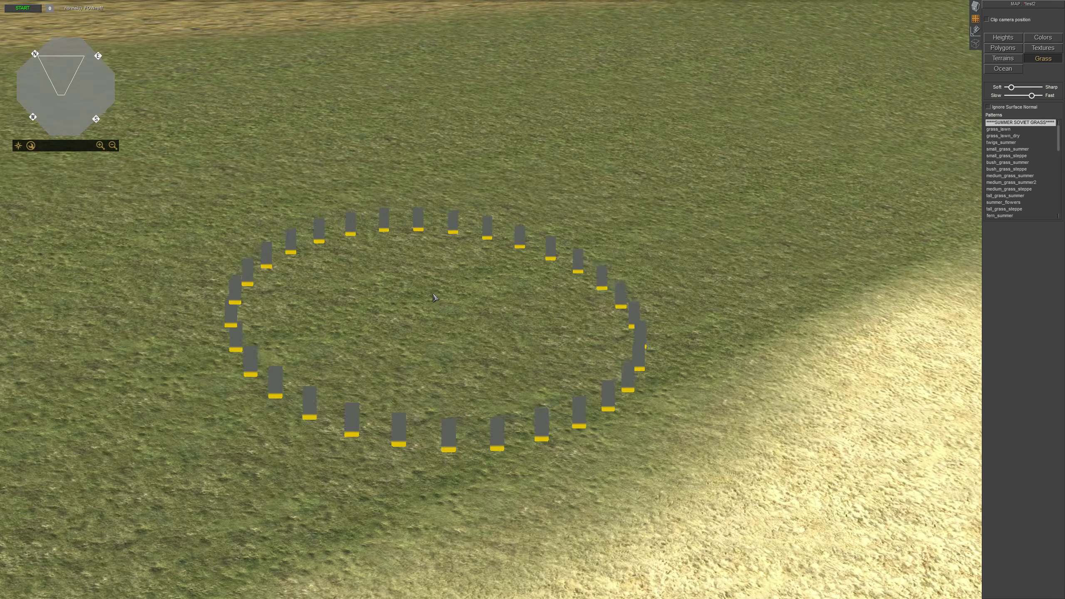
Select the medium_grass_summer pattern, set the brush speed close to Slow, and paint sparse grass on the green slope between beach and dirt.
middle_click_drag(474, 296, 440, 266)
scroll(442, 267, "down", 3)
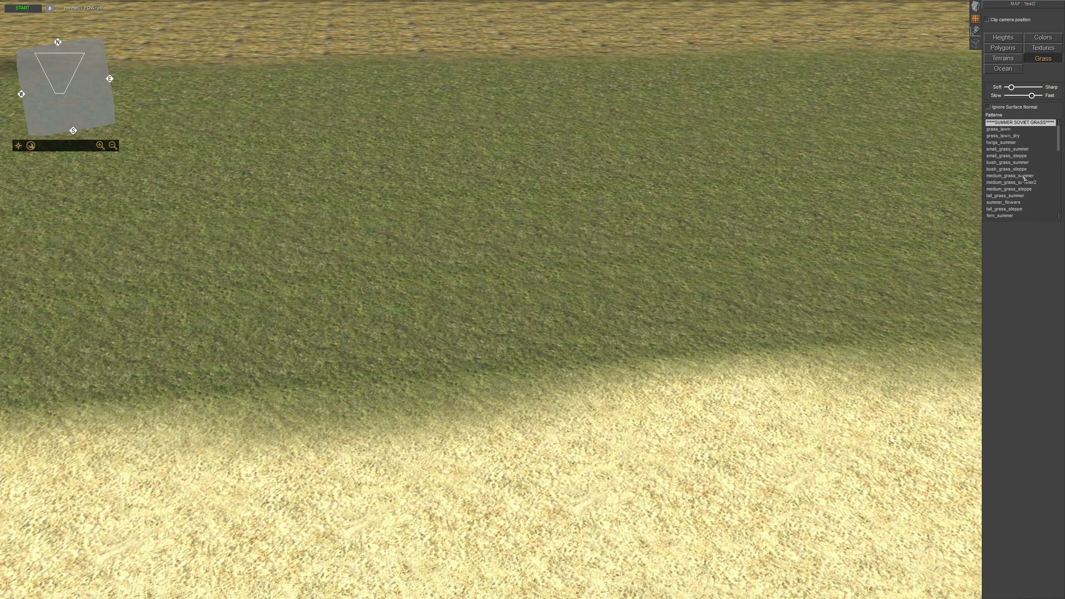
scroll(489, 244, "up", 2)
scroll(485, 233, "down", 3)
middle_click_drag(485, 232, 470, 237)
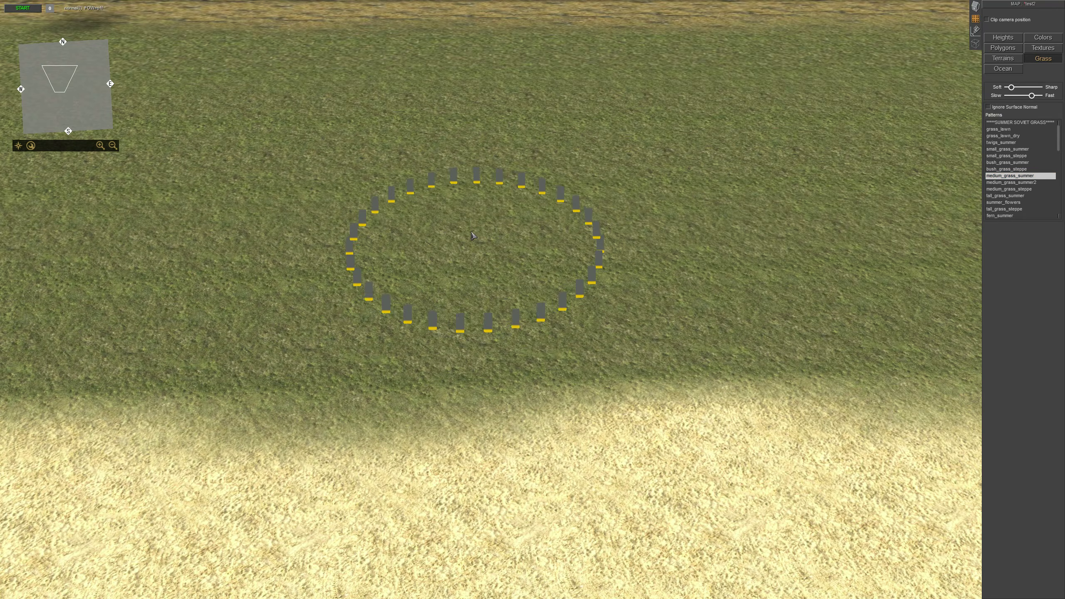
scroll(470, 237, "down", 2)
key("Up")
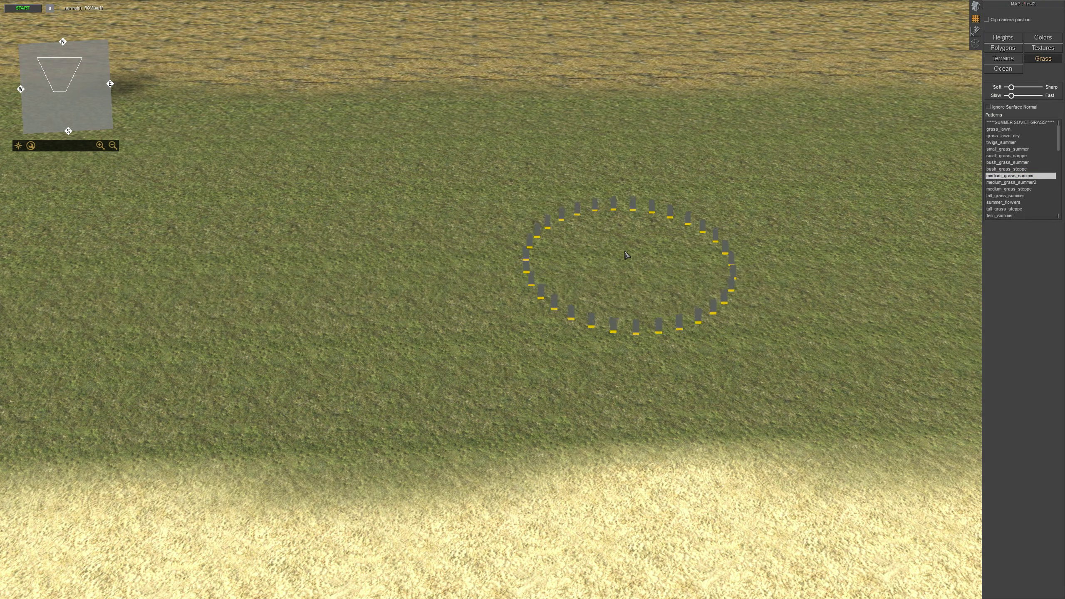
mouse_move(571, 250)
left_mouse_down()
mouse_move(296, 251)
mouse_move(503, 316)
mouse_move(751, 185)
left_mouse_up()
mouse_move(281, 168)
middle_mouse_down()
mouse_move(432, 281)
mouse_move(503, 298)
mouse_move(520, 327)
mouse_move(561, 302)
middle_mouse_up()
left_click_drag(561, 302, 637, 358)
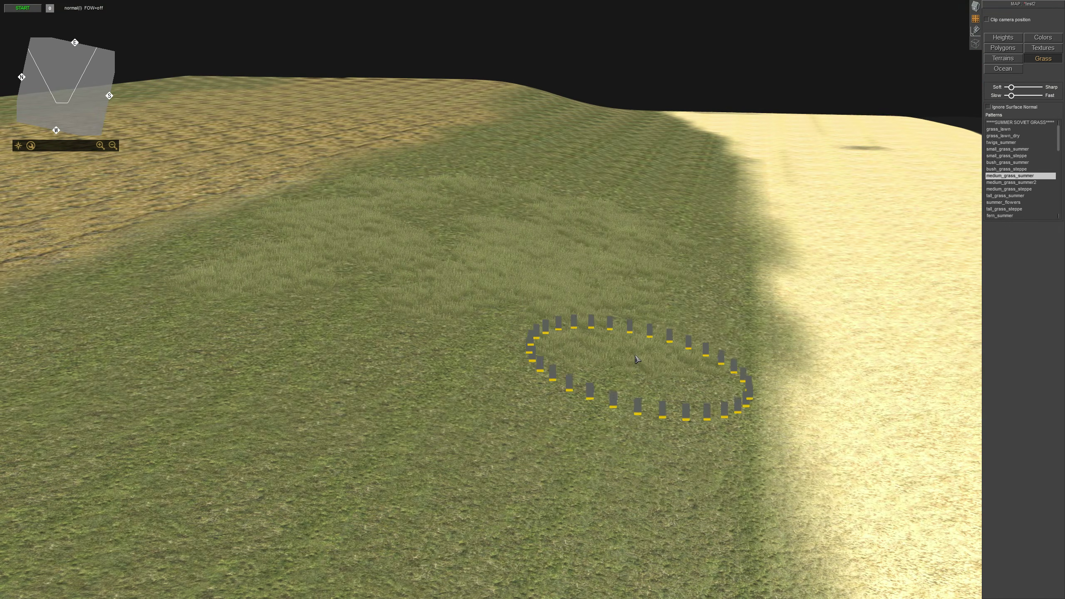
left_click_drag(676, 186, 696, 236)
Raise the brush speed toward Fast and paint medium_grass_summer densely over the green slope up to the map's eastern edge.
middle_click(509, 287)
scroll(508, 286, "down", 1)
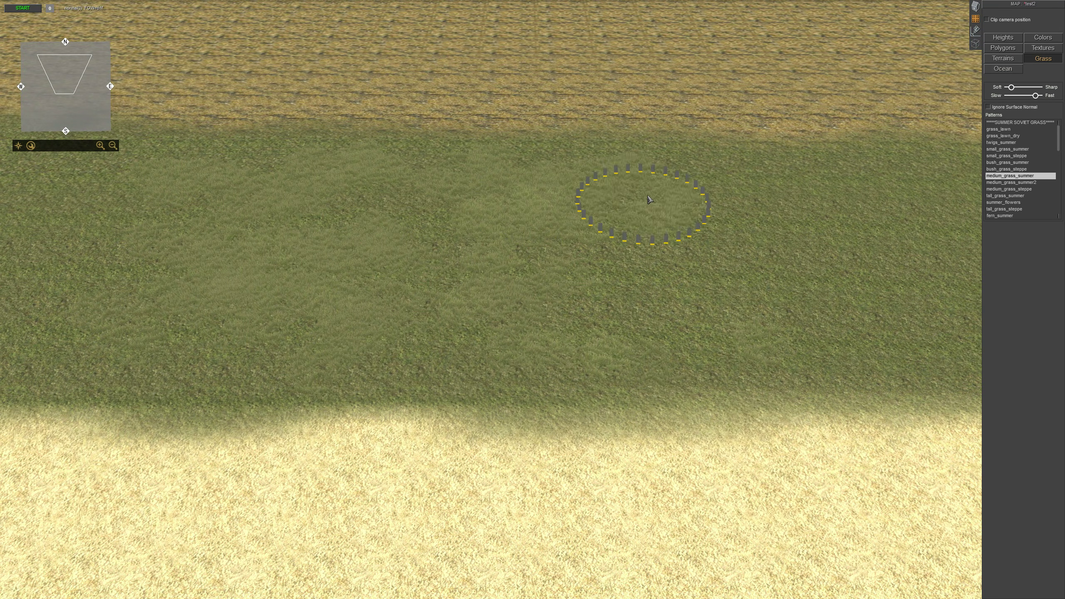
mouse_move(648, 198)
left_mouse_down()
mouse_move(658, 251)
mouse_move(617, 290)
left_mouse_up()
middle_click_drag(613, 308, 262, 331)
mouse_move(262, 331)
left_mouse_down()
mouse_move(829, 308)
mouse_move(854, 292)
left_mouse_up()
middle_click_drag(854, 292, 456, 299)
mouse_move(456, 299)
left_mouse_down()
mouse_move(743, 231)
mouse_move(567, 191)
mouse_move(278, 205)
mouse_move(262, 265)
mouse_move(692, 206)
left_mouse_up()
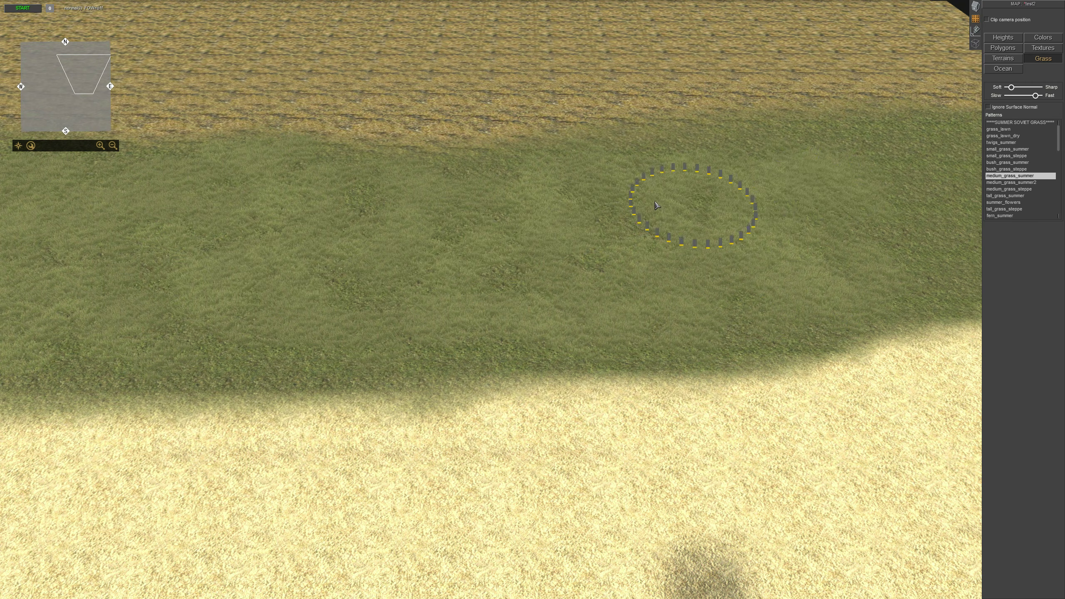
middle_click_drag(692, 205, 401, 266)
left_click_drag(846, 159, 803, 253)
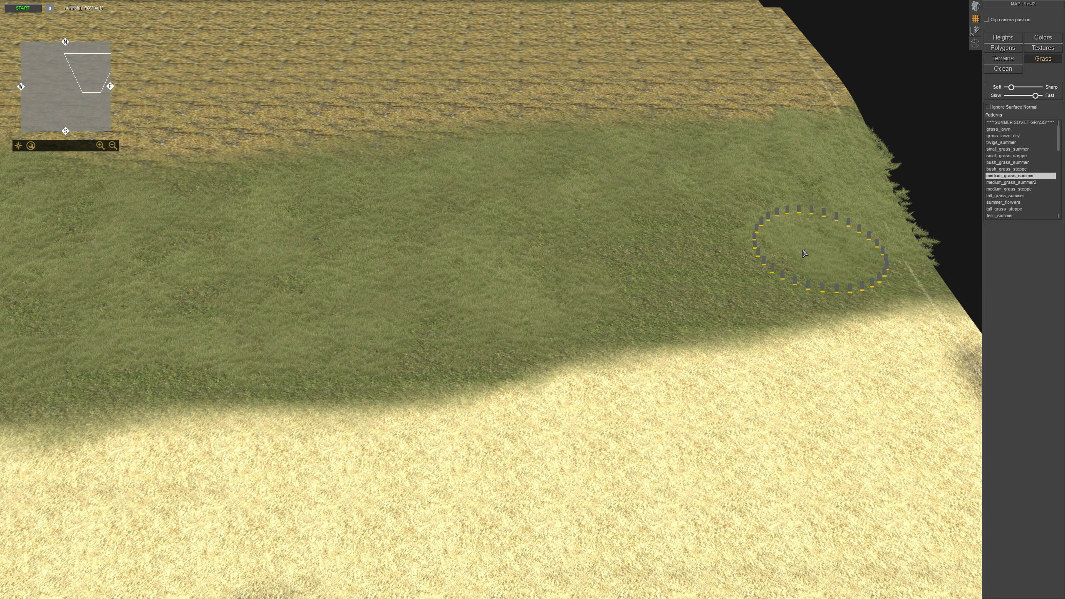
left_click_drag(517, 310, 898, 259)
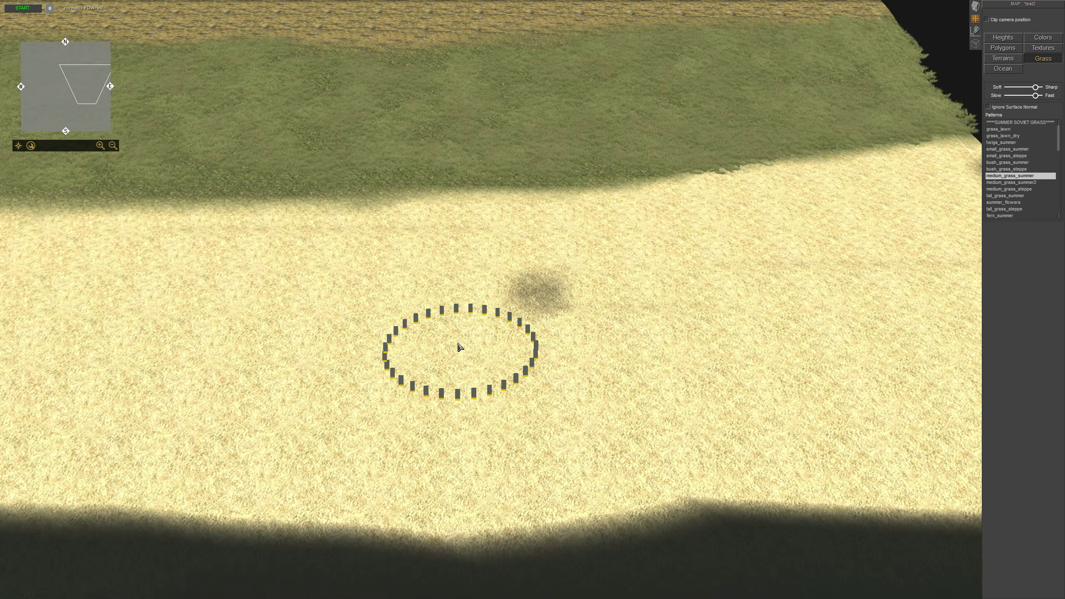
Paint test patches of medium_grass_summer on the sand, first with a sharp brush and then with a soft brush.
left_click(459, 349)
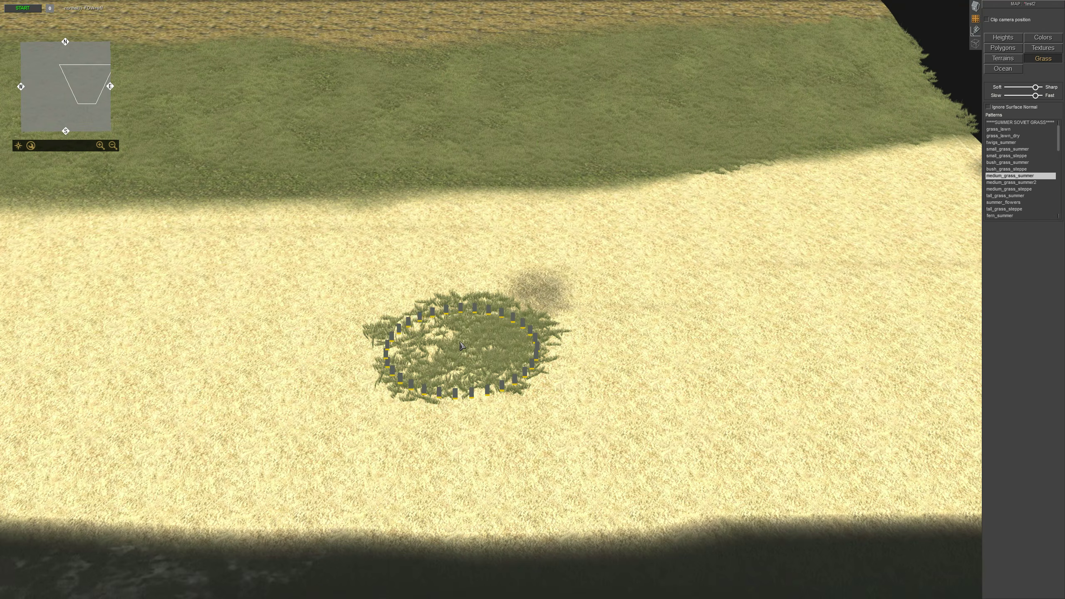
left_click(629, 332)
left_click_drag(629, 332, 520, 319)
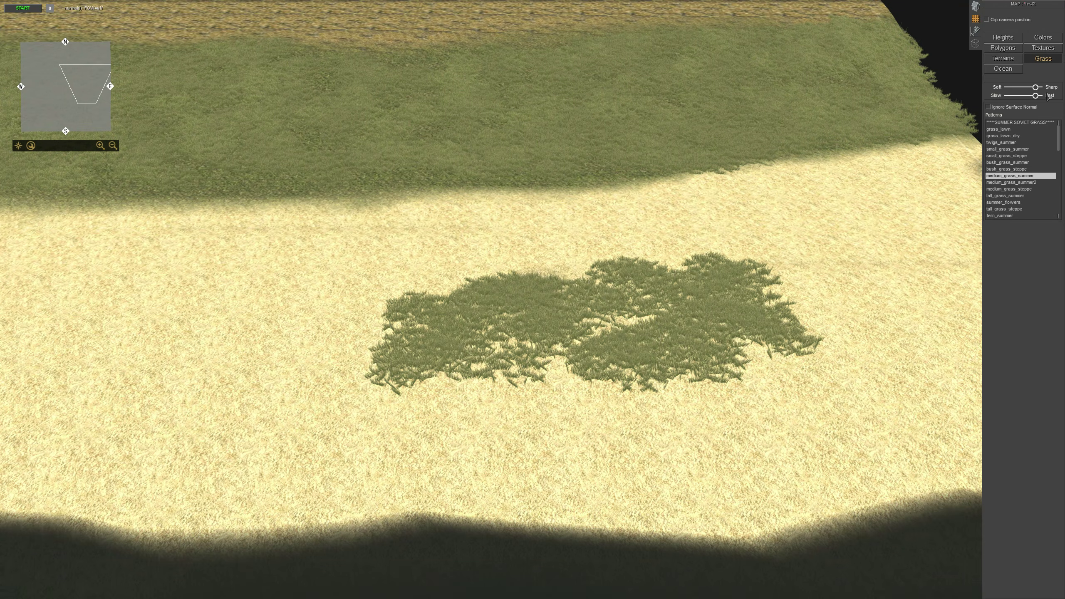
left_click_drag(1035, 87, 1012, 87)
key("Right")
left_click_drag(751, 264, 748, 282)
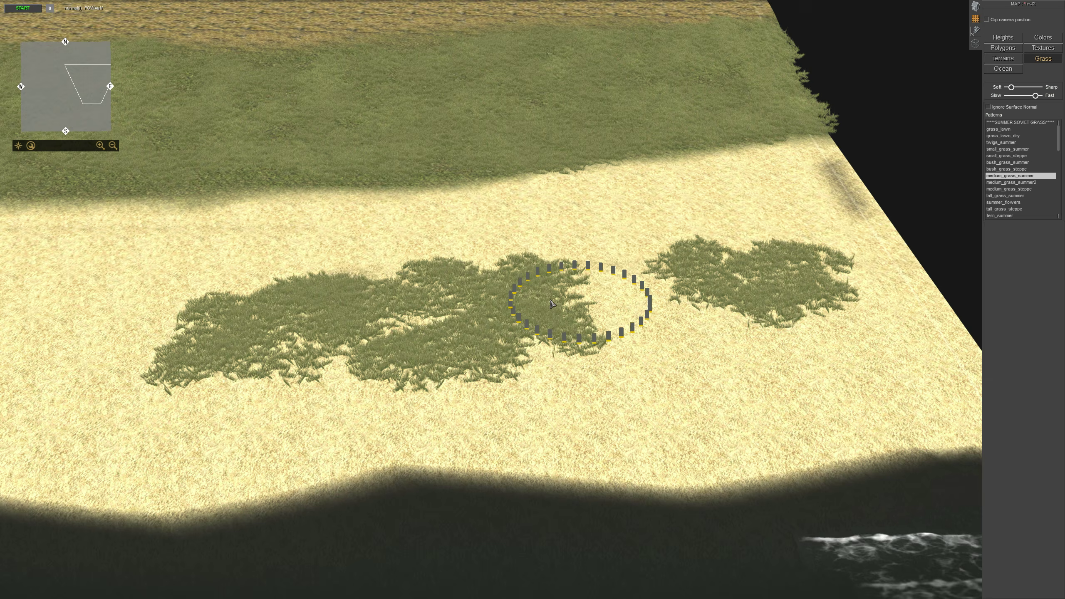
Erase the test grass patches from the sand.
mouse_move(552, 304)
middle_mouse_down()
mouse_move(545, 340)
mouse_move(603, 251)
mouse_move(488, 365)
mouse_move(499, 262)
mouse_move(680, 184)
mouse_move(499, 273)
mouse_move(495, 262)
middle_mouse_up()
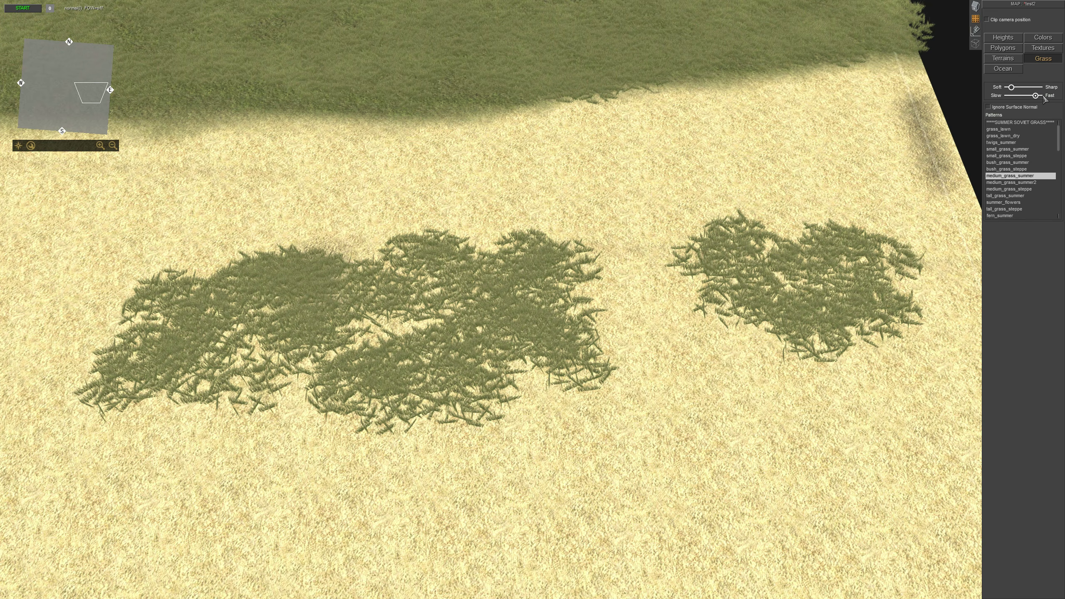
scroll(608, 361, "down", 2)
mouse_move(557, 330)
right_mouse_down()
mouse_move(761, 281)
mouse_move(324, 308)
mouse_move(193, 357)
right_mouse_up()
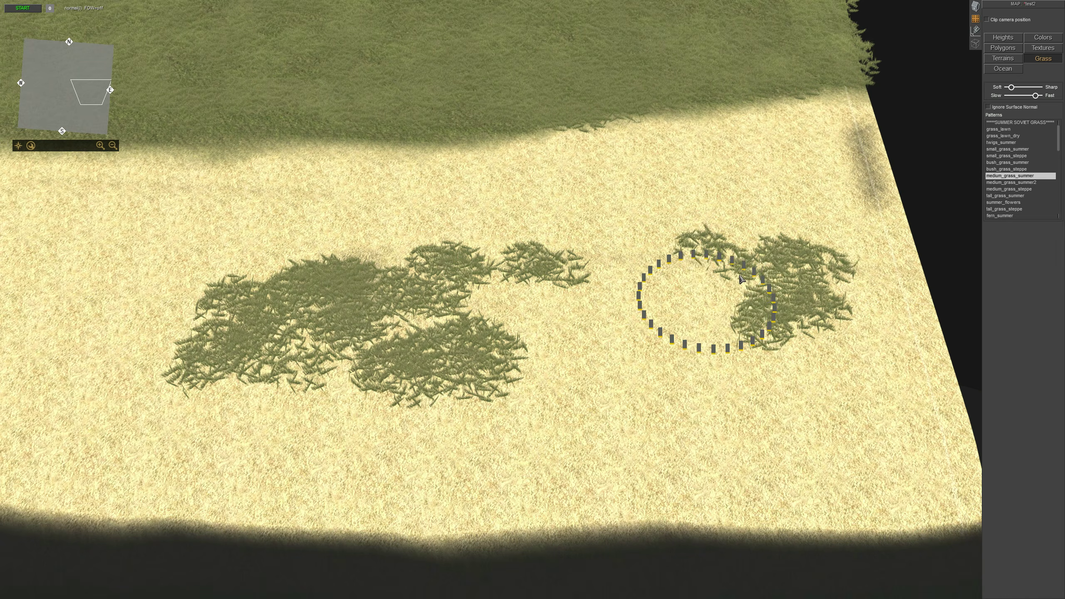
Enlarge the brush and cover the western part of the green slope with medium_grass_summer up to the map edge.
key("KP_Add")
key("KP_Add")
key("Up")
key("Left")
key("Left")
key("Down")
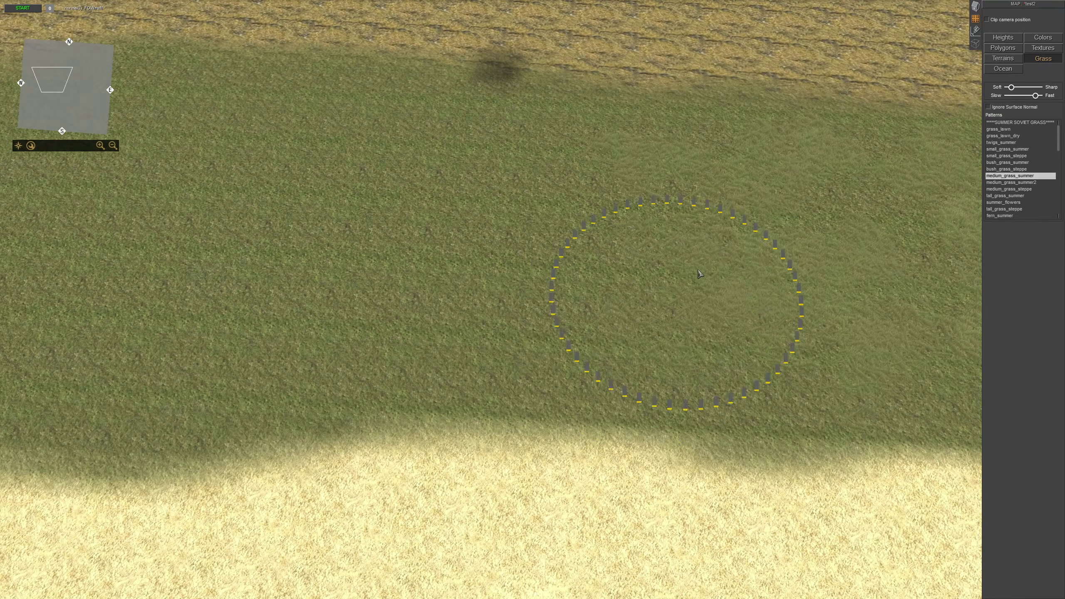
mouse_move(818, 206)
left_mouse_down()
mouse_move(399, 140)
mouse_move(688, 308)
mouse_move(188, 333)
left_mouse_up()
key("Left")
key("Down")
left_click_drag(575, 298, 566, 149)
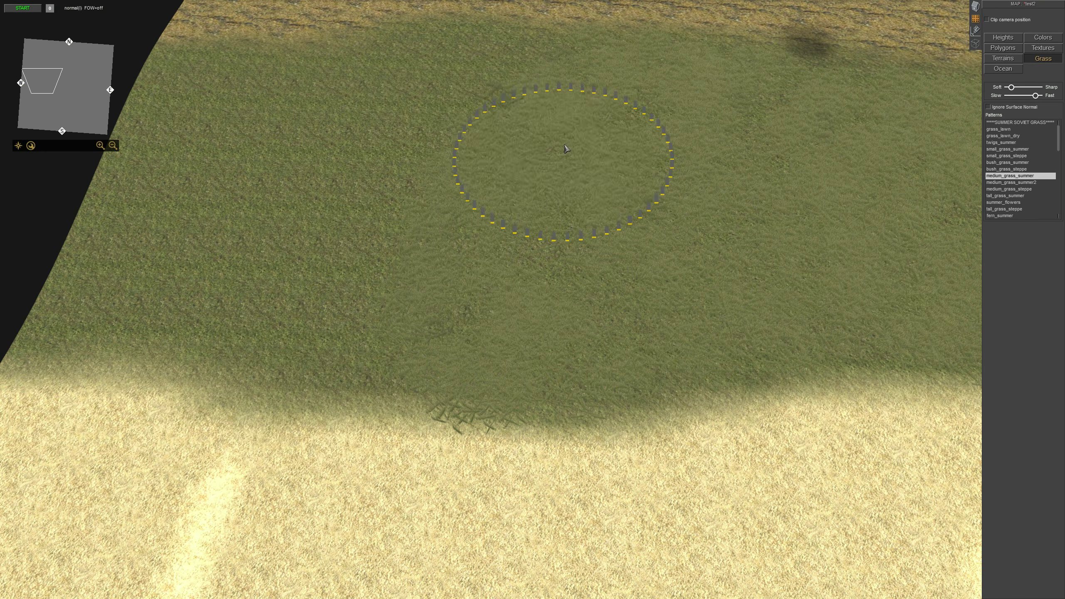
mouse_move(229, 123)
left_mouse_down()
mouse_move(164, 235)
mouse_move(424, 280)
left_mouse_up()
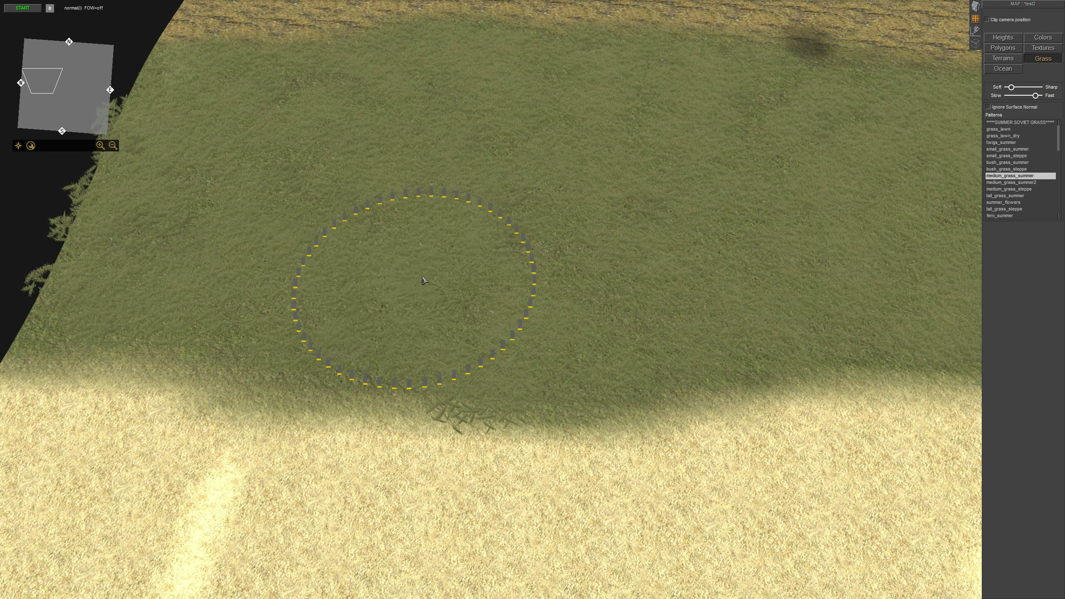
Paint medium_grass_summer along the green strip at the map's northern edge, from the western corner to the eastern corner.
scroll(510, 242, "down", 4)
key("Up")
middle_click_drag(336, 107, 326, 93)
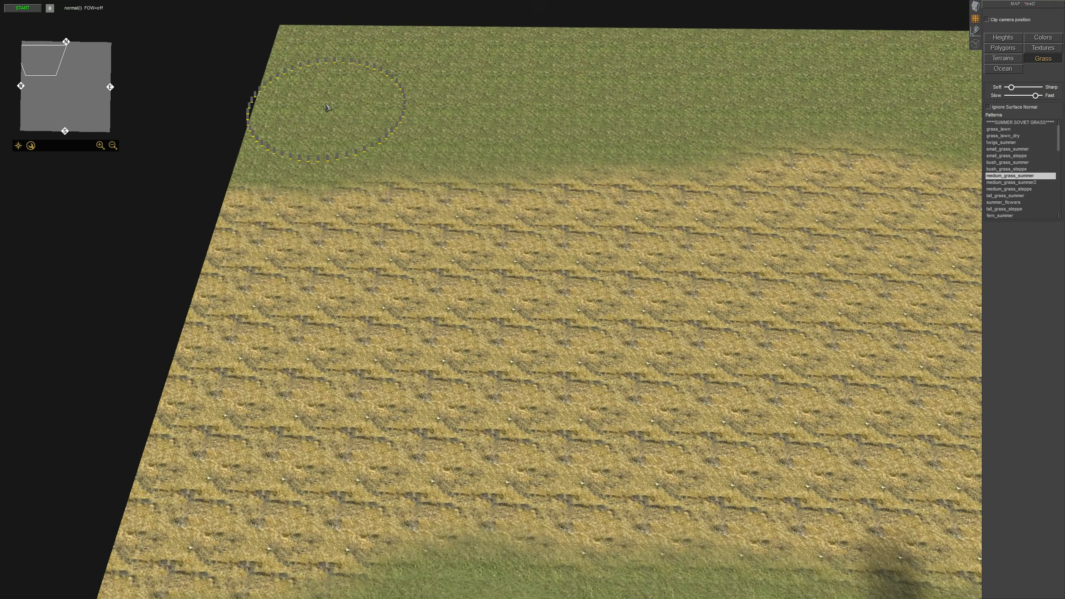
left_click(326, 94)
mouse_move(326, 93)
left_mouse_down()
mouse_move(354, 116)
mouse_move(452, 65)
mouse_move(495, 134)
mouse_move(586, 93)
left_mouse_up()
key("Right")
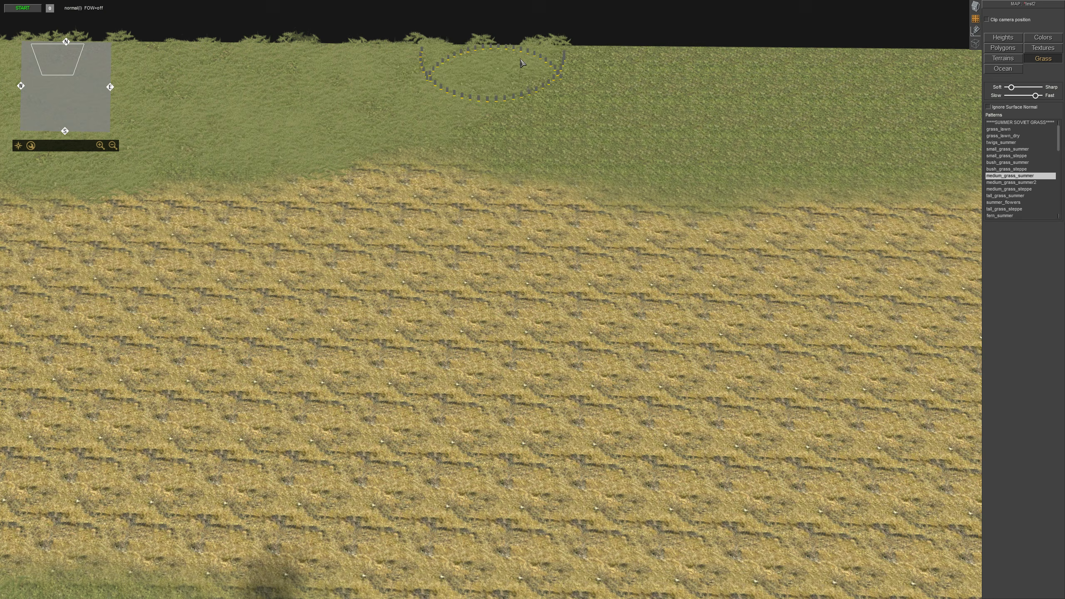
key("Up")
key("Right")
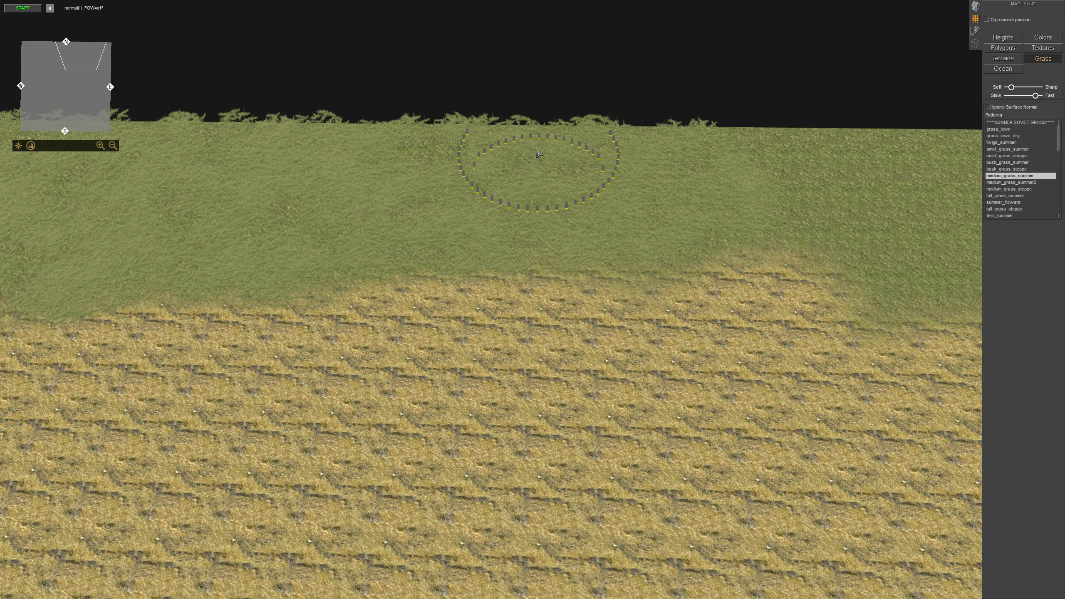
key("Right")
key("Up")
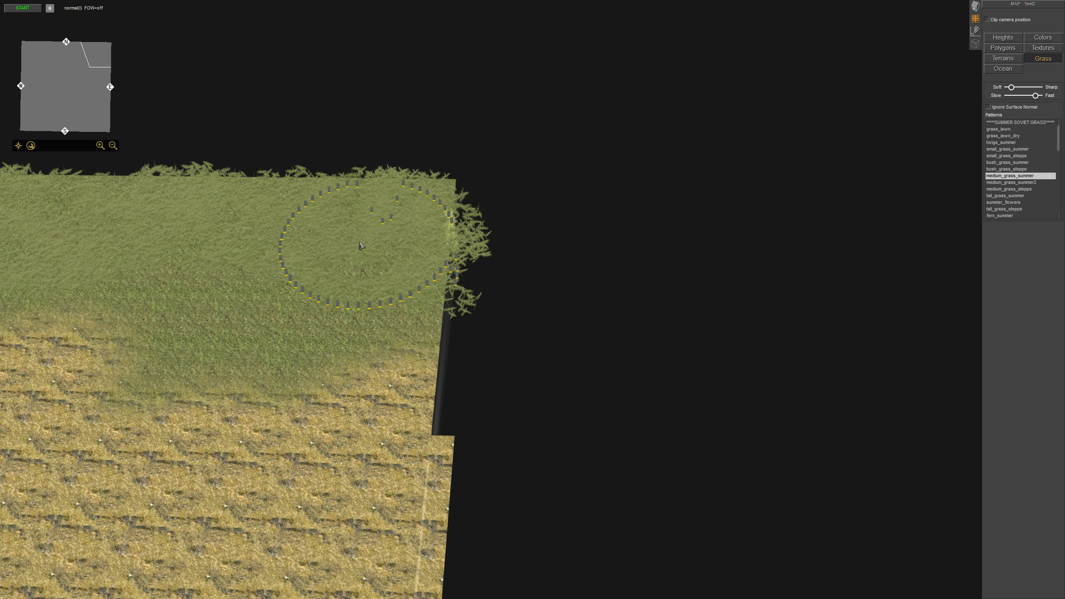
key("Left")
key("Down")
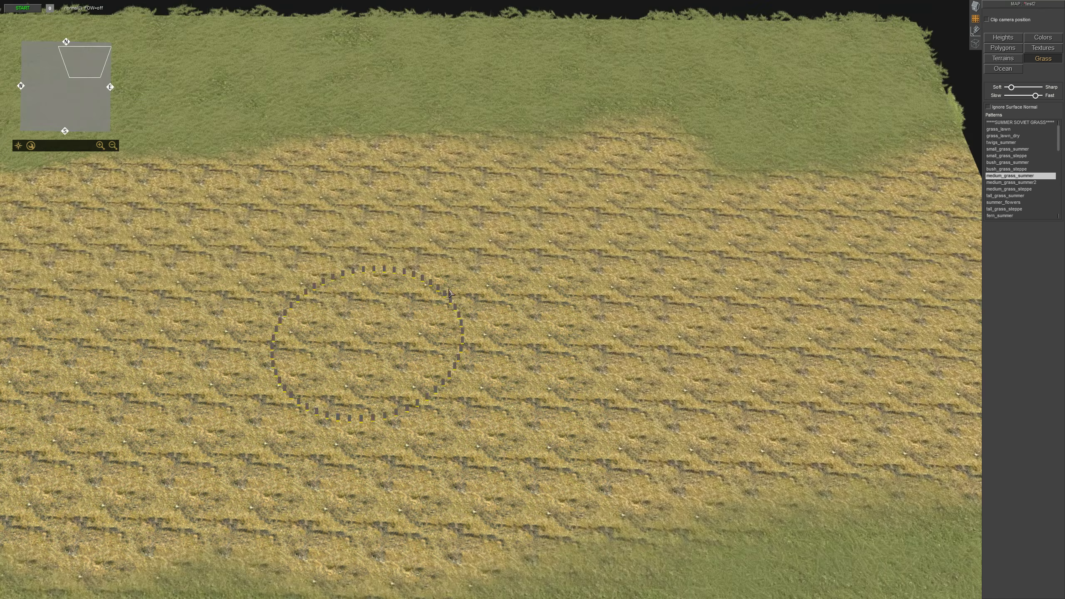
middle_click_drag(368, 345, 499, 168)
key("Down")
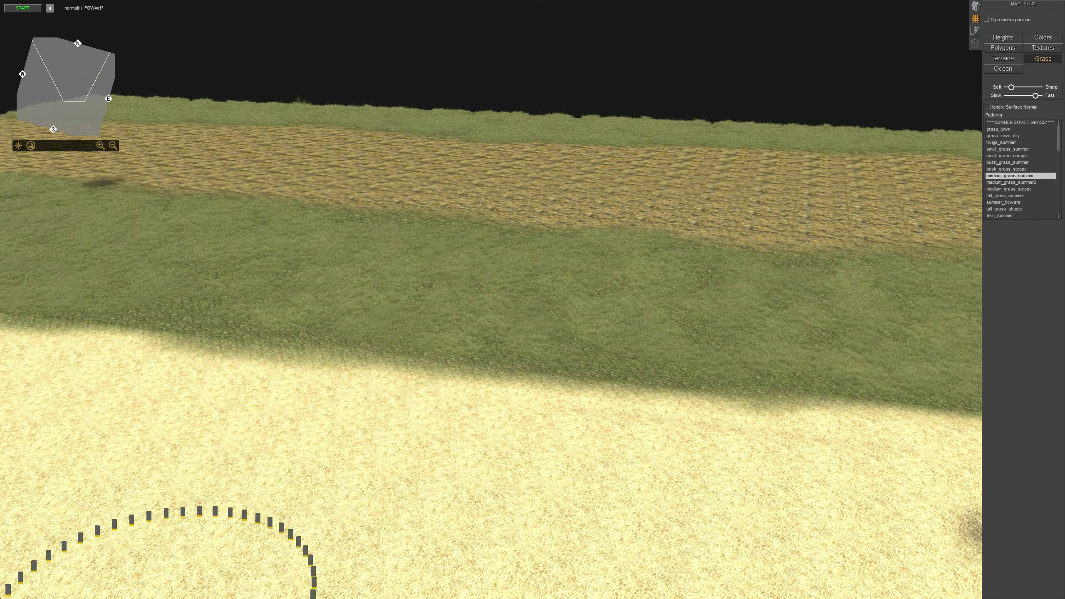
Examine the painted medium_grass_summer coverage on the green slope and along the northern strip from several angles.
mouse_move(159, 596)
middle_mouse_down()
mouse_move(368, 250)
mouse_move(438, 285)
middle_mouse_up()
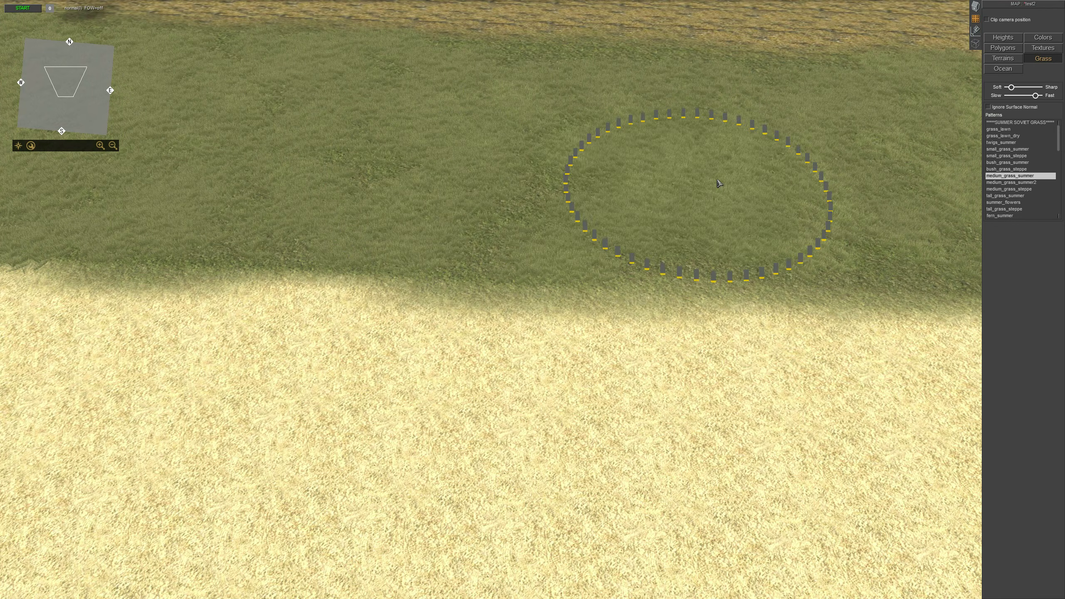
mouse_move(719, 184)
middle_mouse_down()
mouse_move(414, 150)
mouse_move(390, 252)
mouse_move(612, 252)
mouse_move(847, 282)
middle_mouse_up()
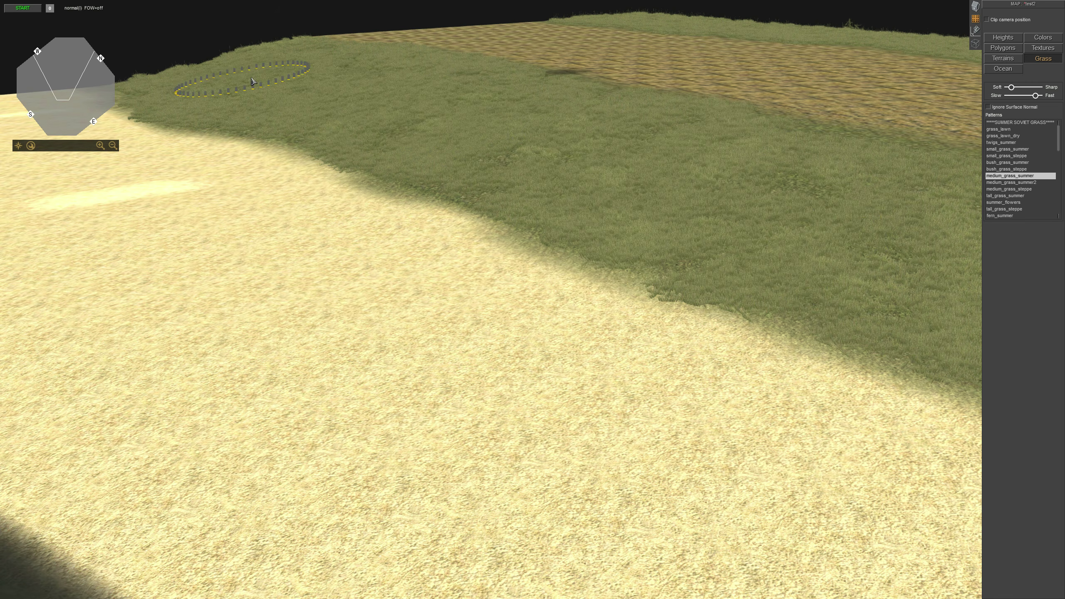
mouse_move(253, 82)
middle_mouse_down()
mouse_move(697, 171)
mouse_move(756, 162)
mouse_move(698, 176)
mouse_move(690, 202)
mouse_move(570, 260)
mouse_move(630, 240)
mouse_move(371, 239)
mouse_move(611, 275)
mouse_move(638, 219)
mouse_move(763, 231)
mouse_move(554, 270)
middle_mouse_up()
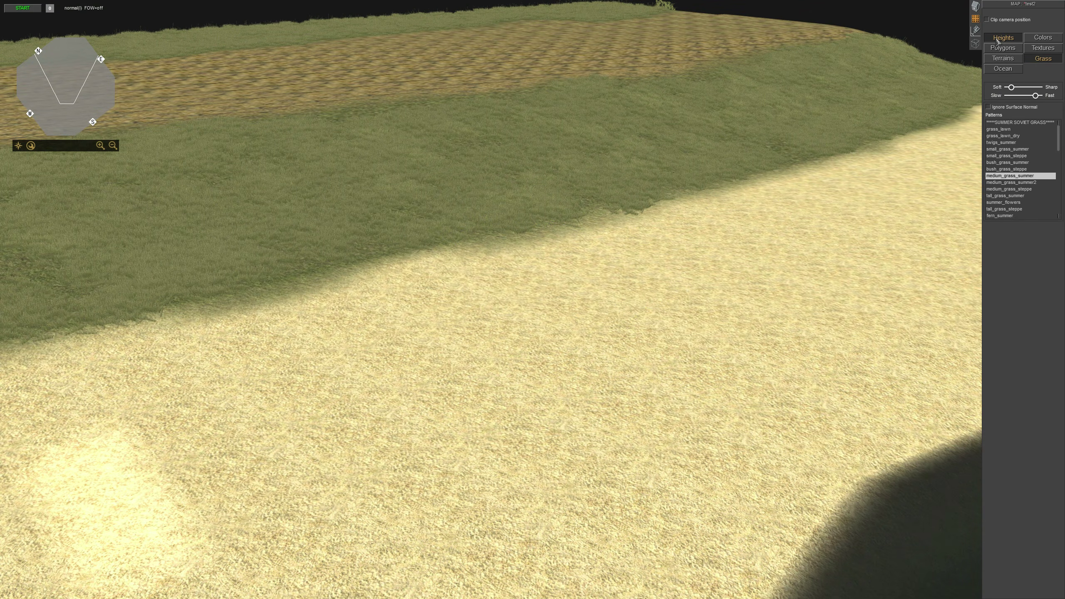
left_click(1004, 59)
left_click(1044, 59)
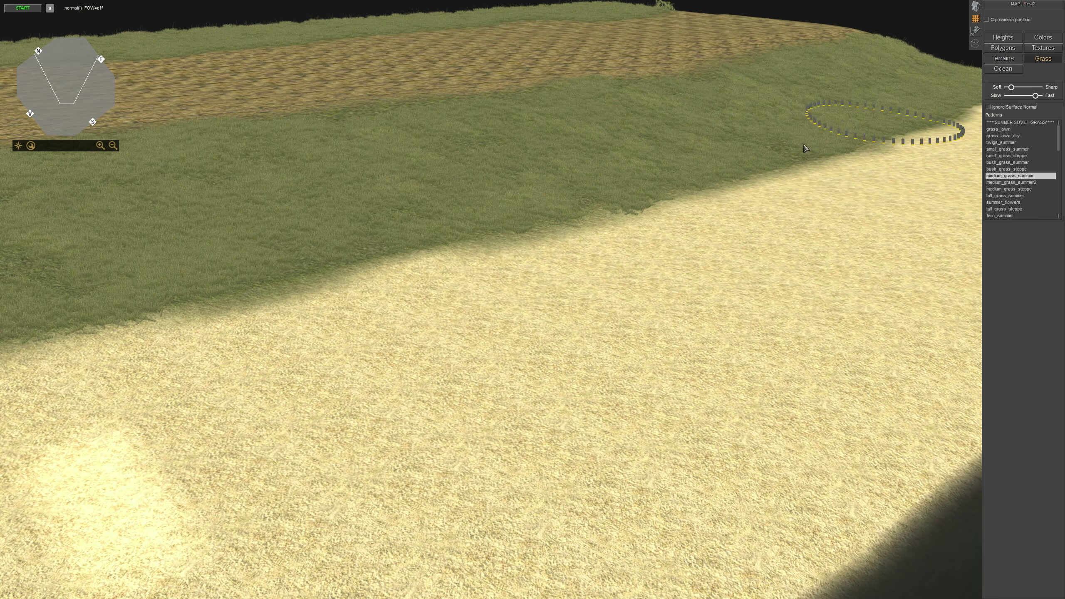
scroll(659, 193, "down", 3)
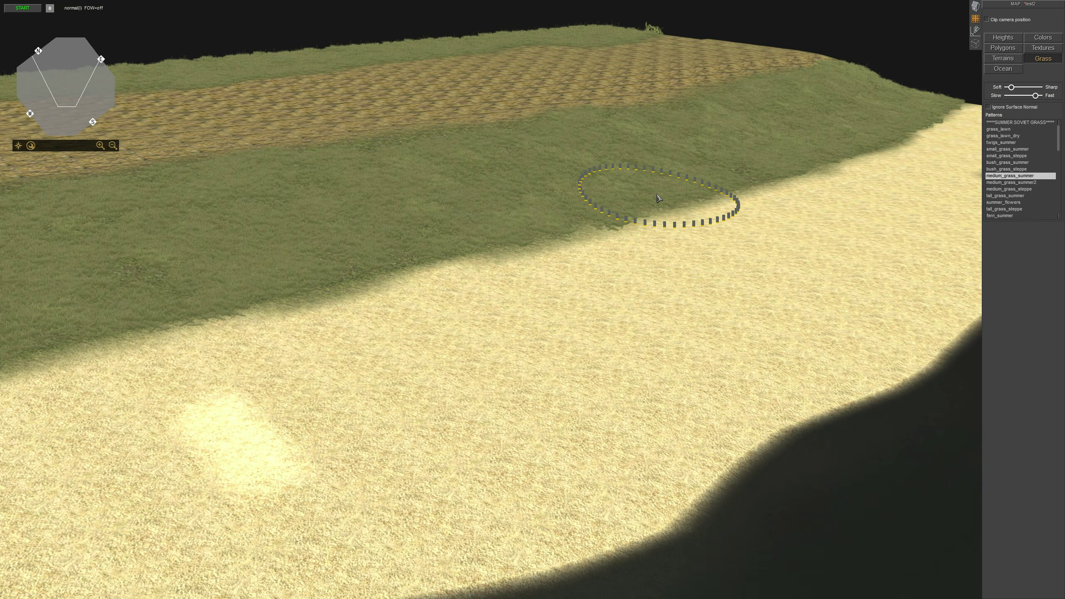
scroll(659, 196, "down", 2)
middle_click_drag(671, 205, 619, 292)
scroll(619, 292, "down", 1)
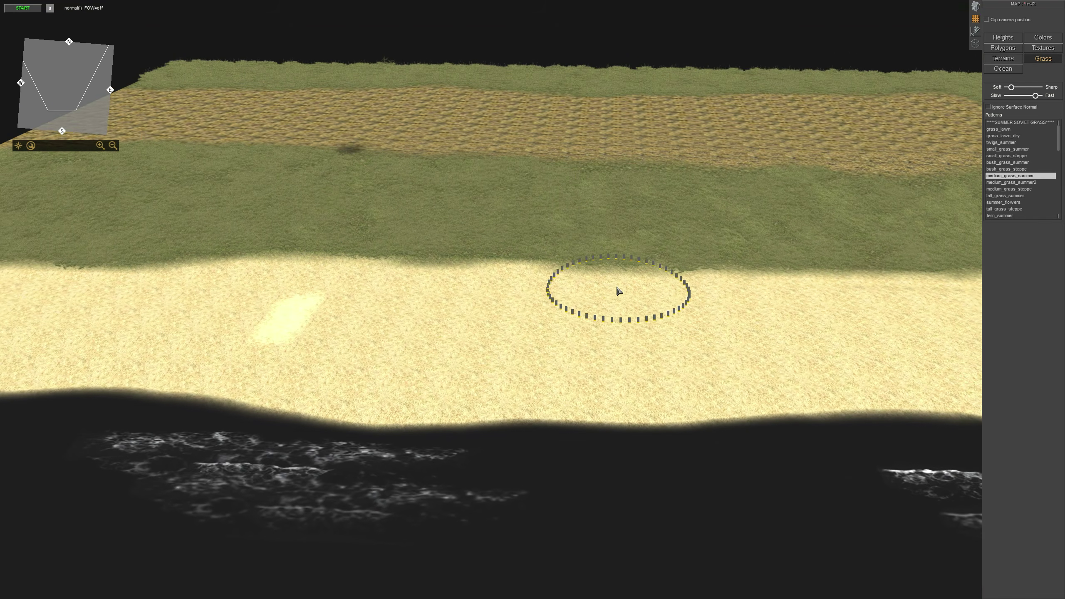
right_click_drag(619, 292, 709, 243)
middle_click_drag(709, 243, 495, 255)
mouse_move(494, 255)
right_mouse_down()
mouse_move(637, 222)
mouse_move(814, 140)
right_mouse_up()
middle_click_drag(814, 141, 780, 139)
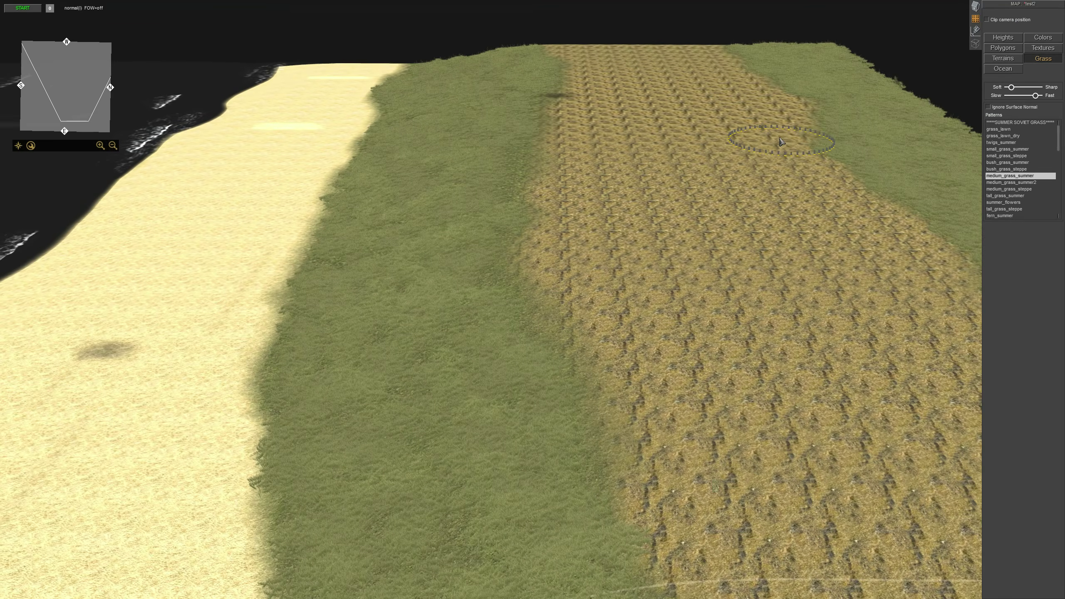
scroll(781, 141, "down", 3)
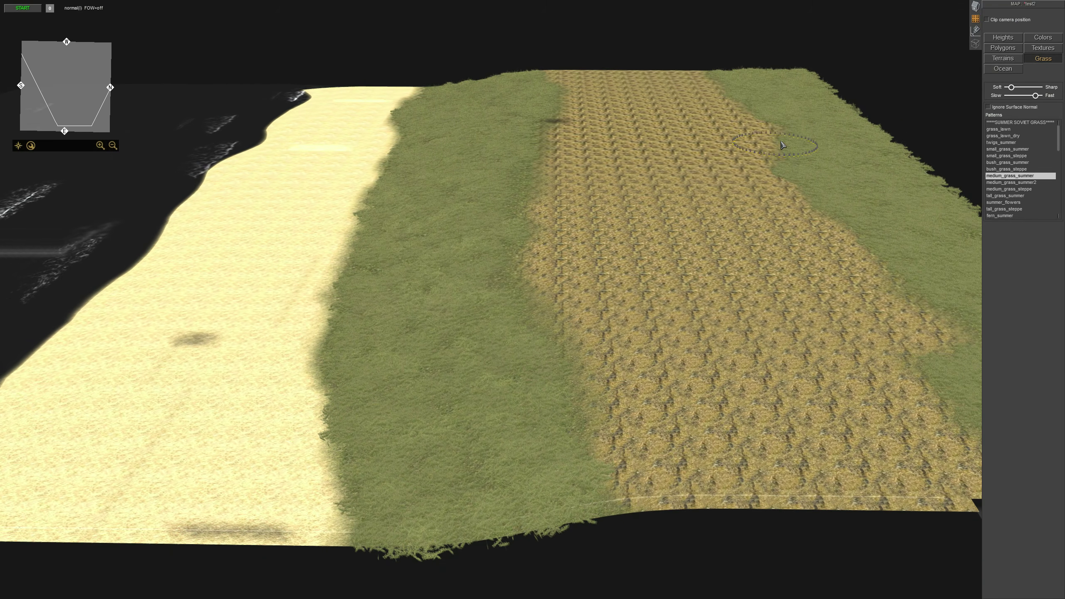
scroll(642, 204, "up", 1)
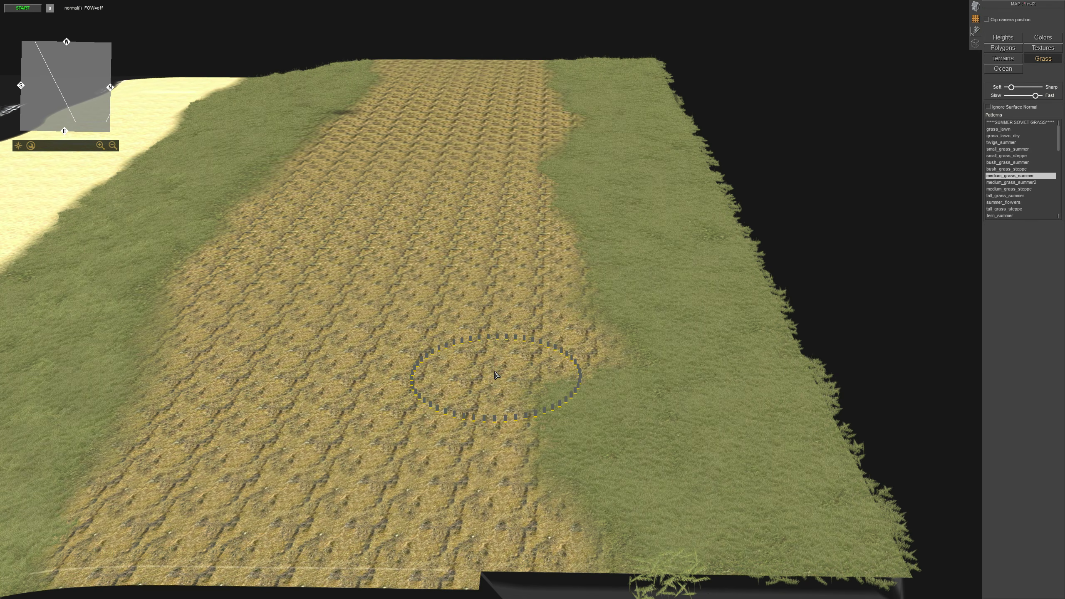
Examine the beach, the shoreline and the surf from the eastern map edge and from the sea side.
scroll(682, 299, "up", 3)
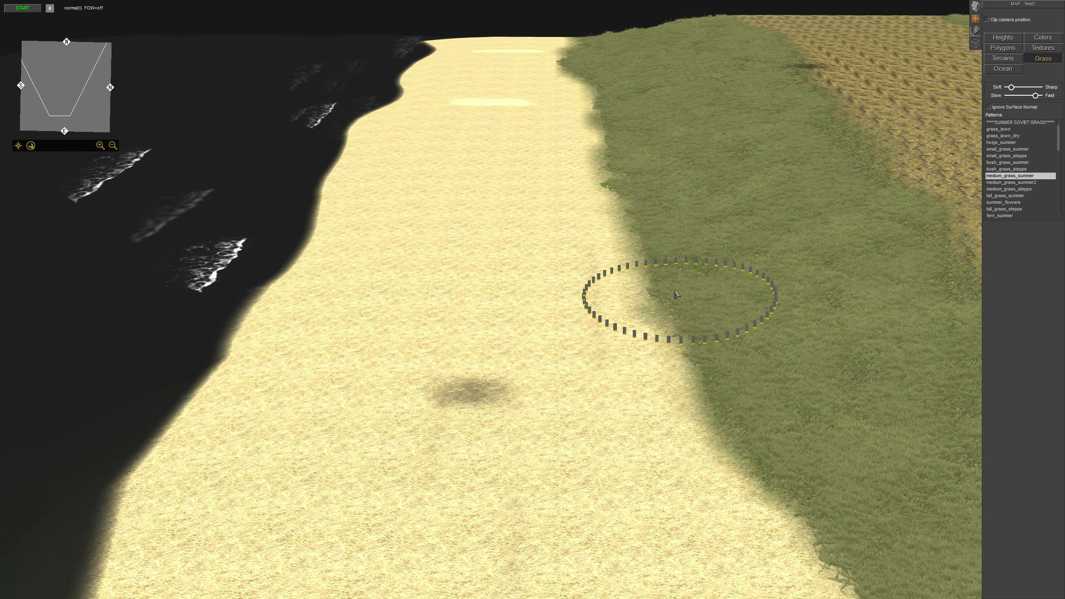
scroll(675, 297, "down", 1)
middle_click_drag(507, 278, 610, 250)
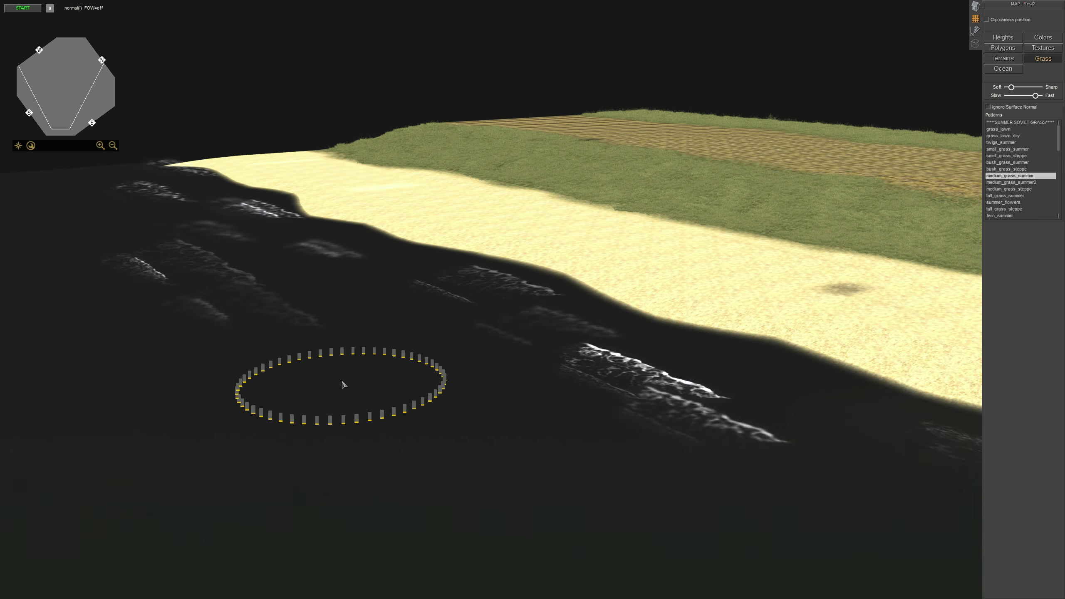
middle_click_drag(343, 385, 347, 402)
scroll(348, 401, "up", 2)
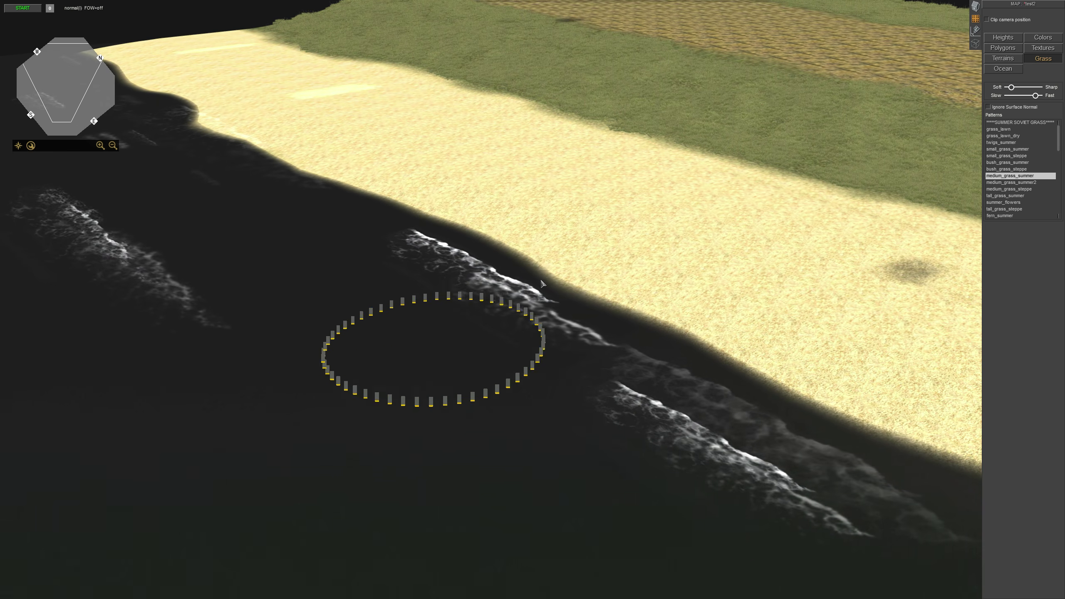
mouse_move(543, 285)
middle_mouse_down()
mouse_move(608, 298)
mouse_move(523, 286)
middle_mouse_up()
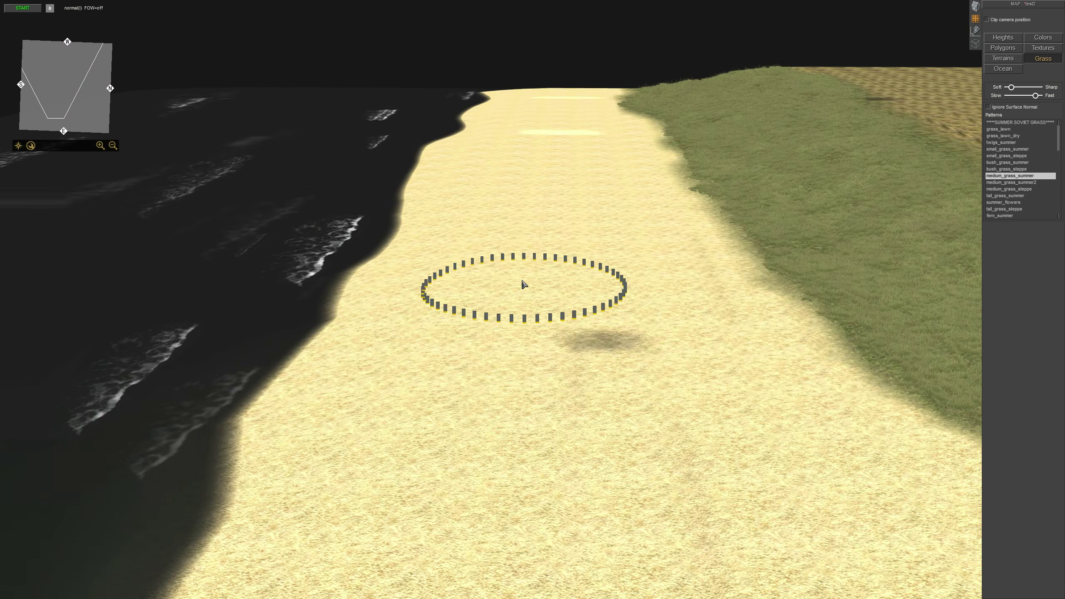
scroll(541, 278, "down", 2)
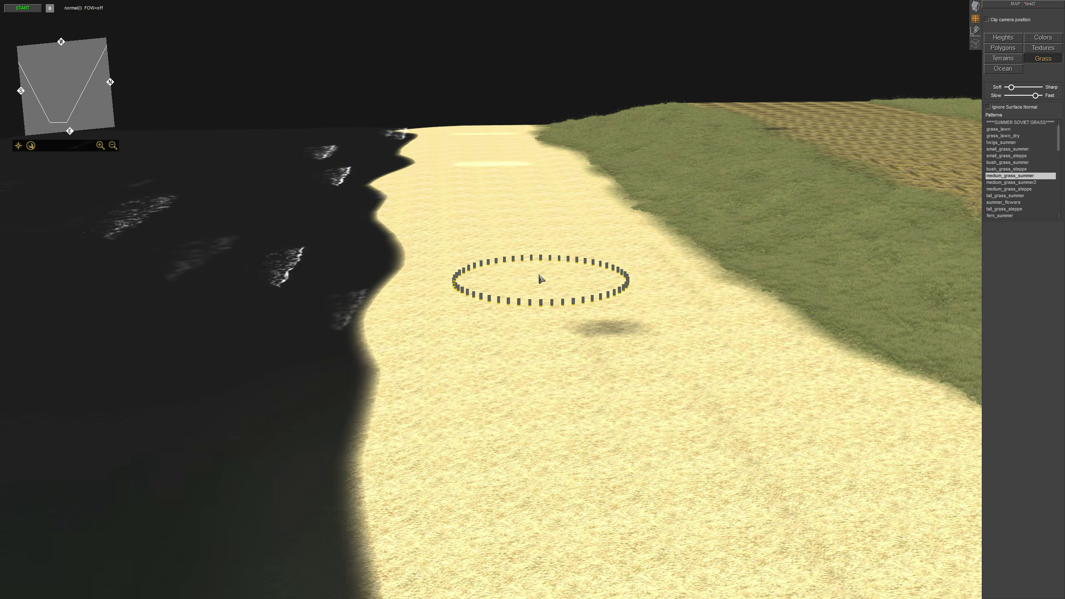
scroll(541, 279, "down", 1)
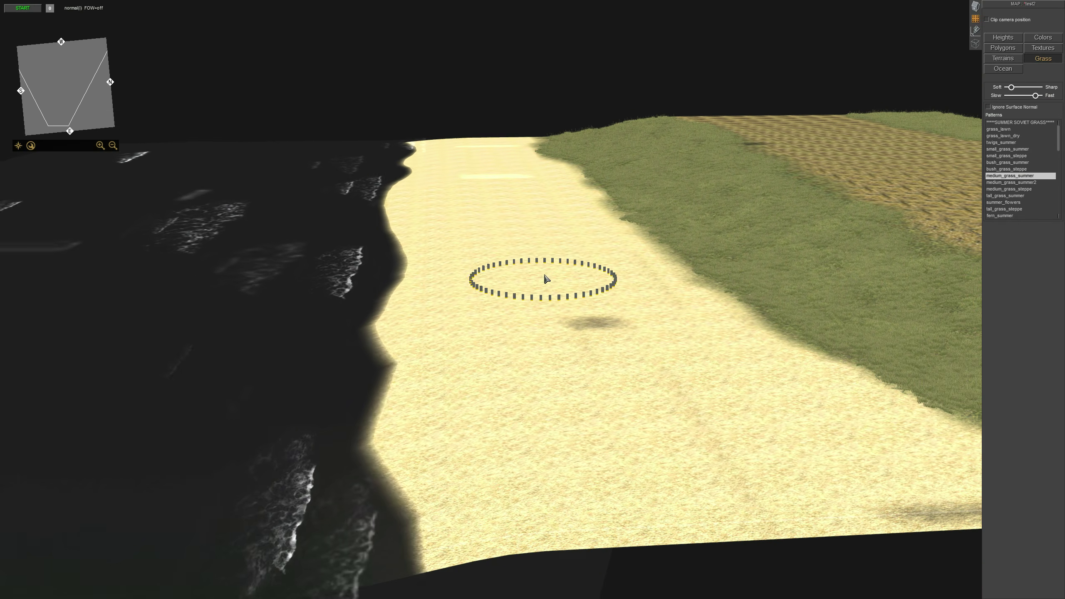
mouse_move(546, 279)
middle_mouse_down()
mouse_move(597, 284)
mouse_move(534, 268)
middle_mouse_up()
scroll(534, 269, "up", 3)
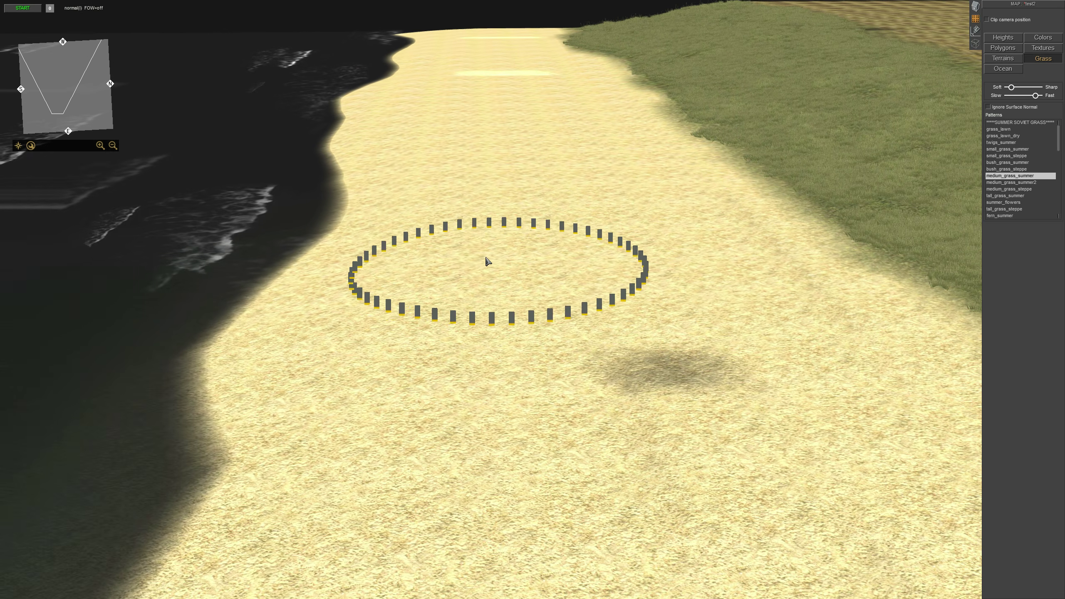
mouse_move(488, 261)
middle_mouse_down()
mouse_move(654, 265)
mouse_move(633, 297)
mouse_move(501, 278)
mouse_move(589, 289)
mouse_move(534, 278)
middle_mouse_up()
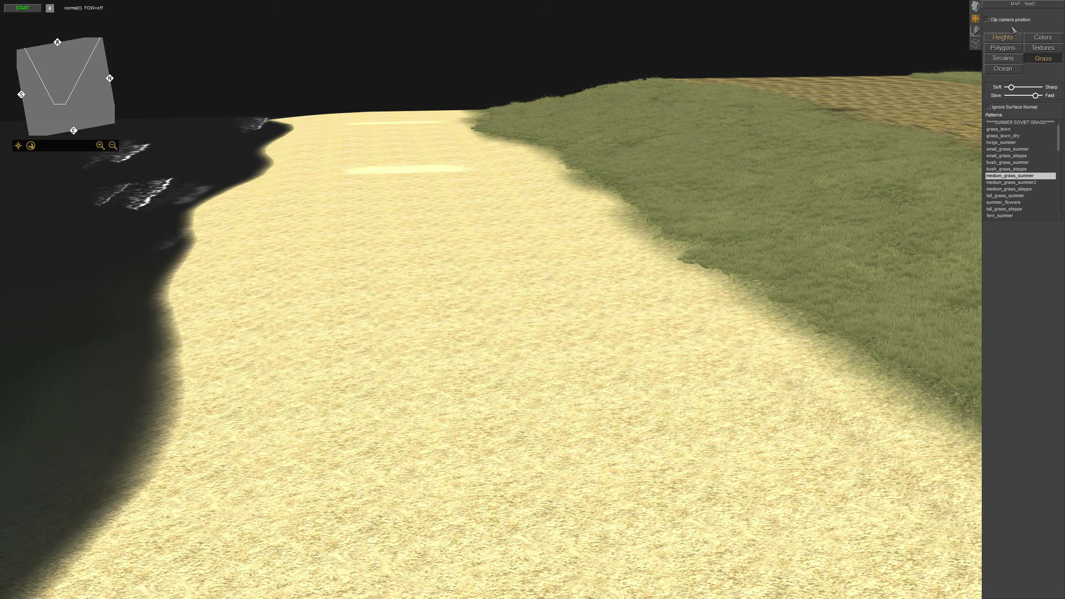
scroll(479, 281, "down", 4)
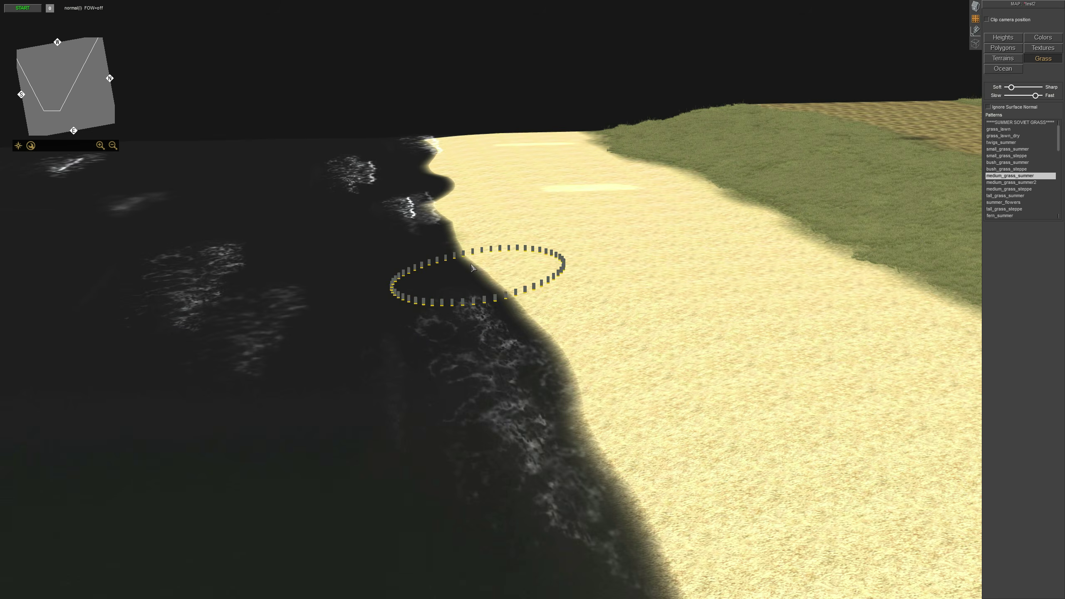
mouse_move(473, 268)
middle_mouse_down()
mouse_move(632, 285)
mouse_move(538, 255)
mouse_move(642, 233)
mouse_move(502, 241)
middle_mouse_up()
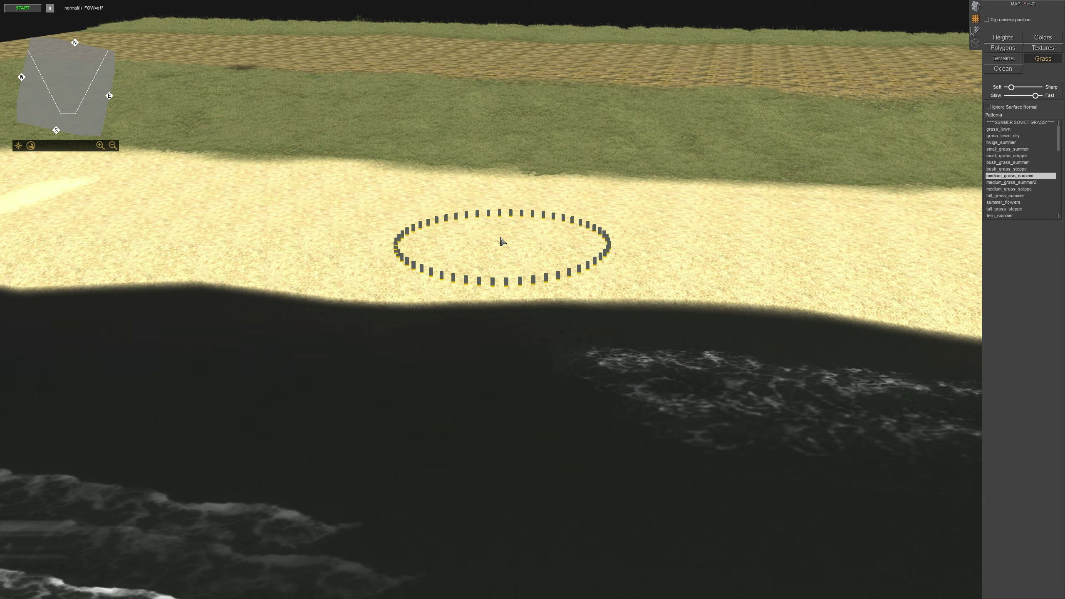
scroll(508, 237, "down", 3)
mouse_move(512, 231)
middle_mouse_down()
mouse_move(604, 260)
mouse_move(526, 259)
middle_mouse_up()
key("Up")
scroll(524, 260, "up", 3)
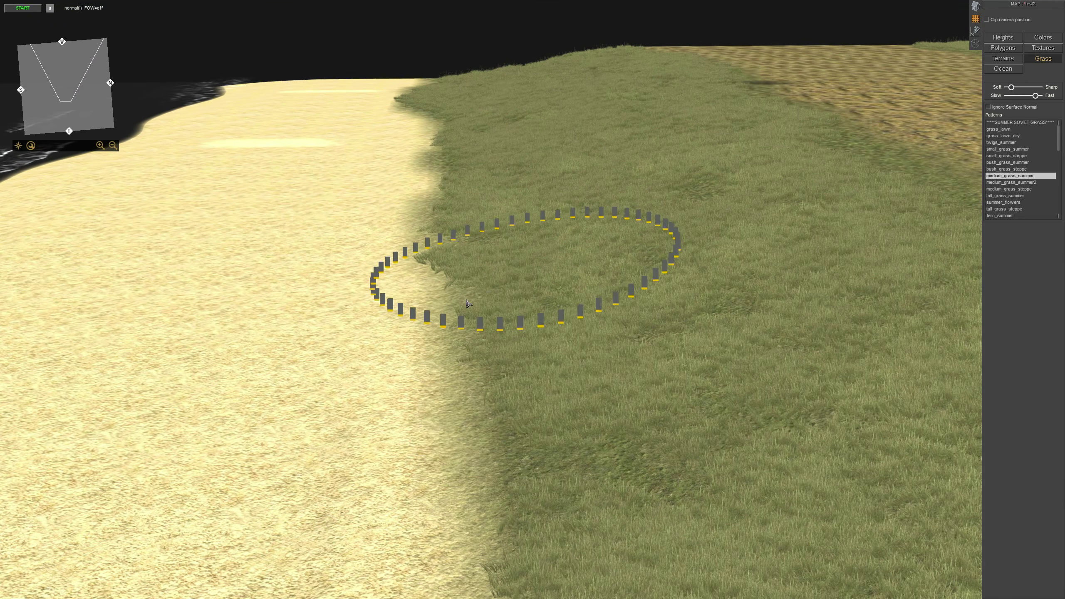
key("Left")
scroll(461, 244, "down", 1)
scroll(498, 208, "down", 1)
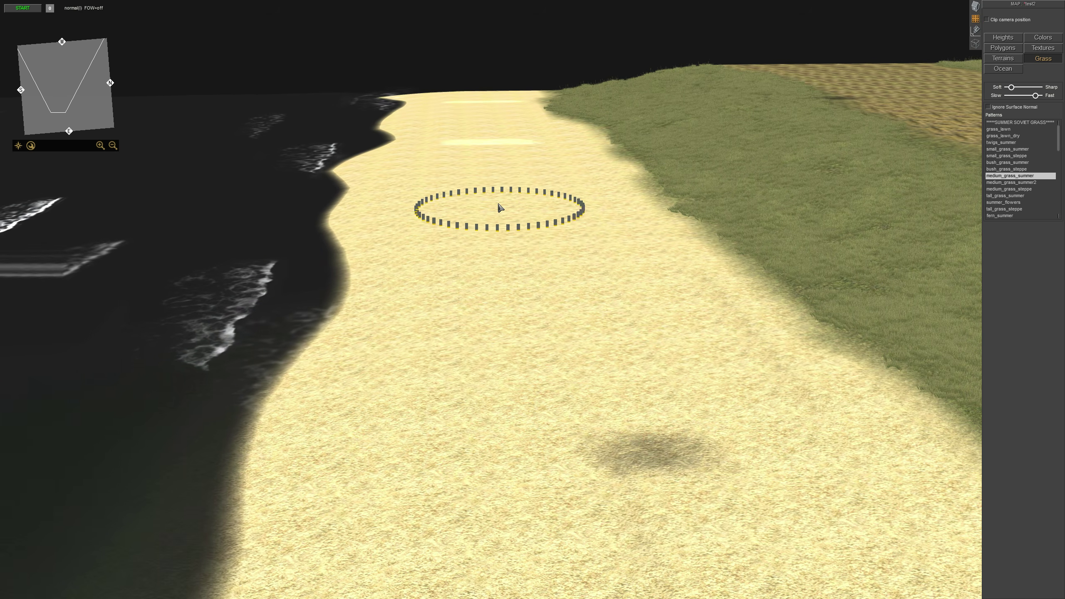
scroll(498, 205, "down", 1)
mouse_move(499, 205)
middle_mouse_down()
mouse_move(436, 237)
mouse_move(520, 220)
mouse_move(357, 476)
mouse_move(440, 362)
mouse_move(604, 269)
mouse_move(670, 3)
mouse_move(599, 190)
mouse_move(697, 193)
mouse_move(722, 213)
mouse_move(514, 193)
mouse_move(787, 103)
mouse_move(965, 74)
mouse_move(512, 101)
mouse_move(497, 191)
mouse_move(571, 135)
mouse_move(583, 140)
mouse_move(500, 204)
mouse_move(756, 200)
middle_mouse_up()
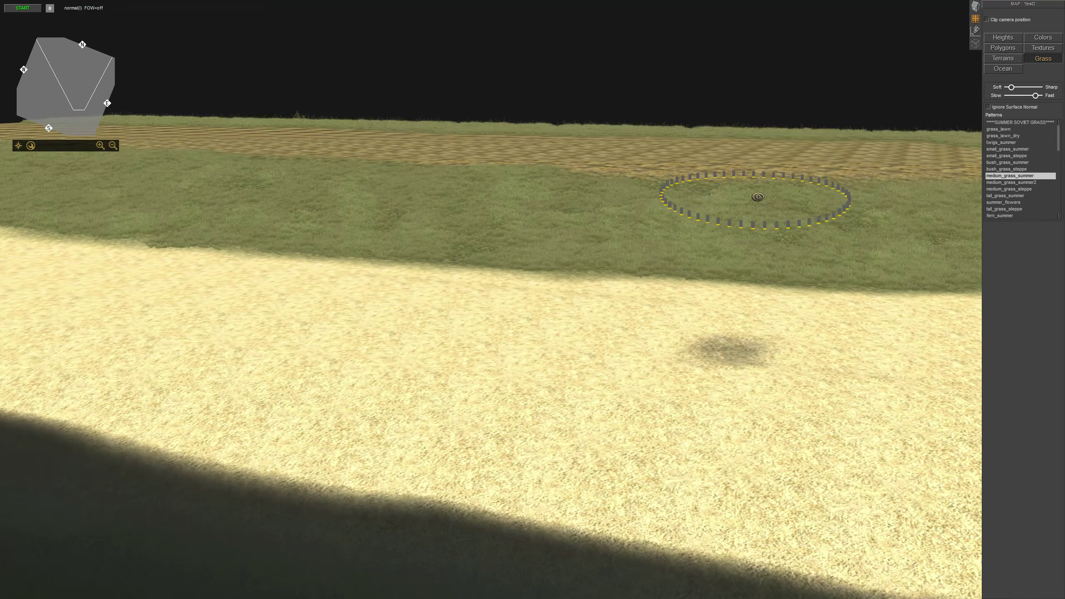
Switch from grass painting to the entity mode, select the landscape category, and bring the sea into view.
key("F1")
left_click(1004, 158)
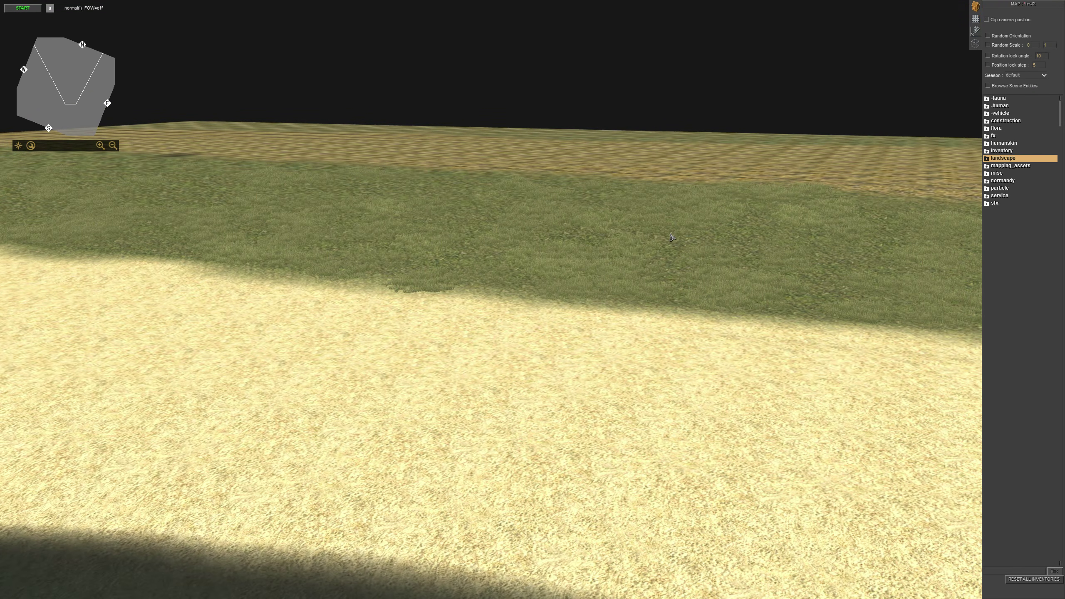
scroll(615, 250, "down", 3)
middle_click_drag(615, 250, 497, 262)
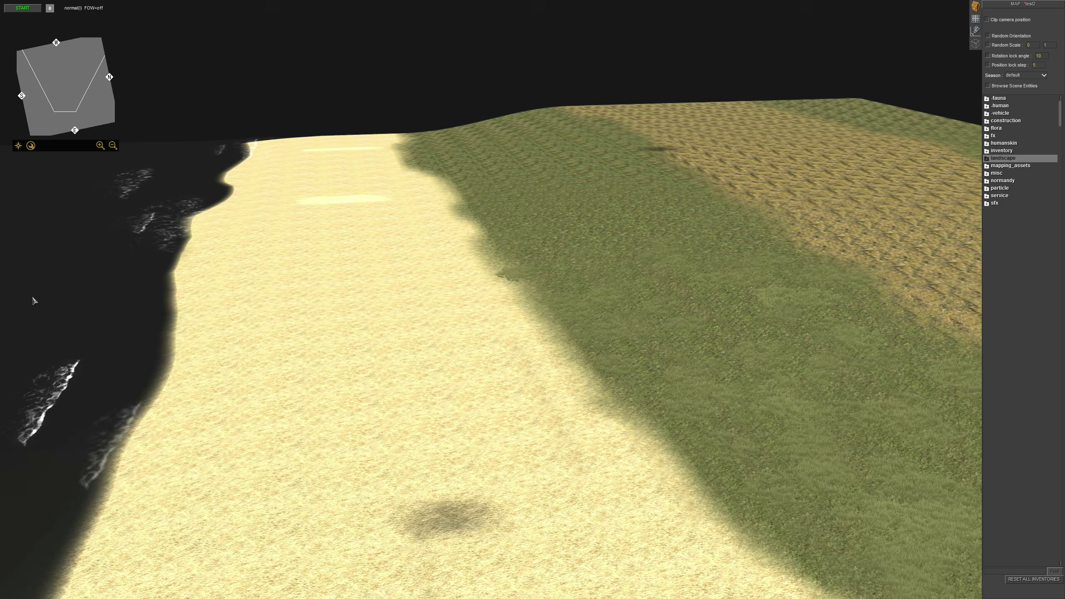
middle_click_drag(33, 299, 544, 245)
key("Escape")
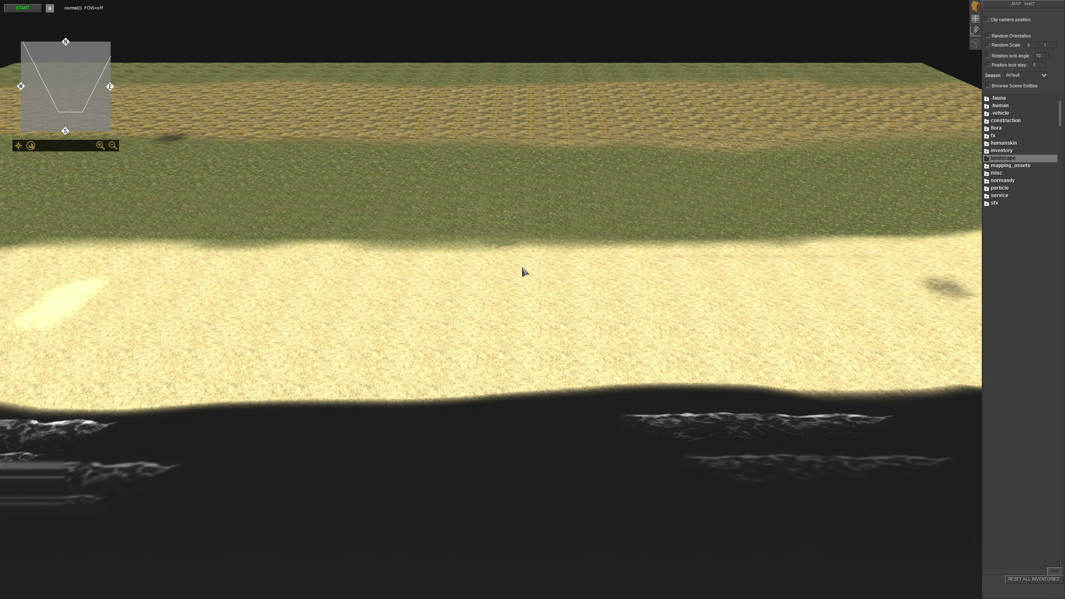
middle_click_drag(114, 537, 678, 228)
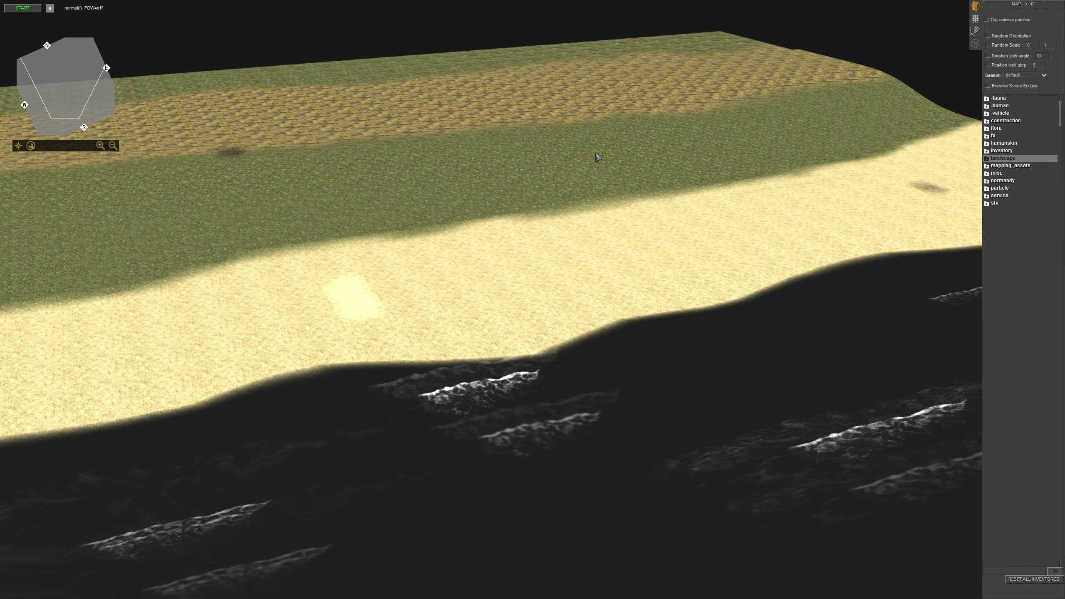
middle_click_drag(563, 109, 666, 219)
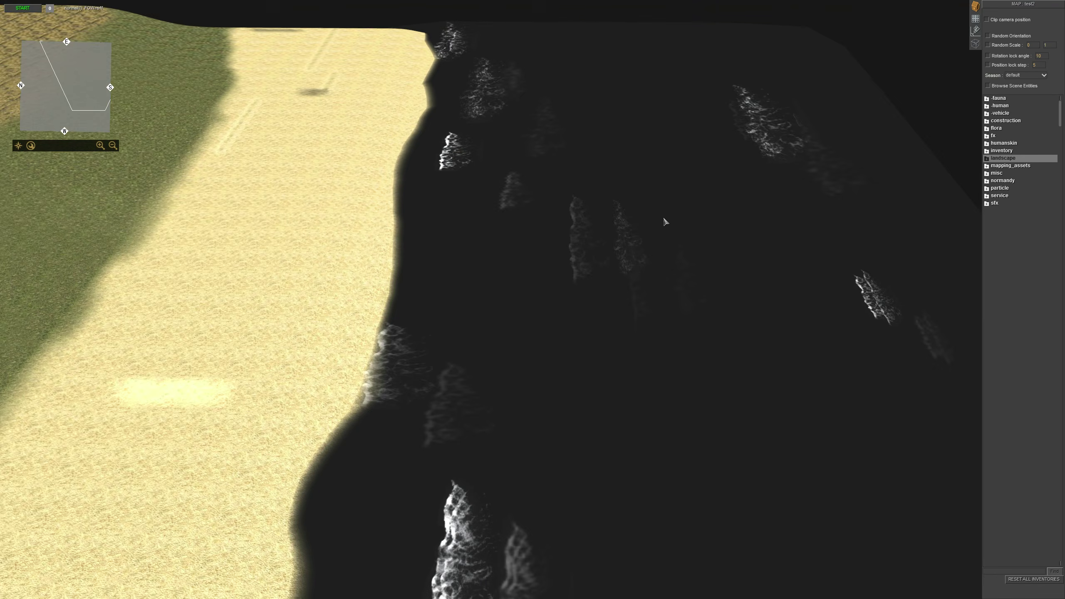
Select the sea water entities off the beach to view their properties, and clear the selection.
left_click_drag(525, 147, 873, 483)
middle_click_drag(619, 423, 574, 144)
key("Escape")
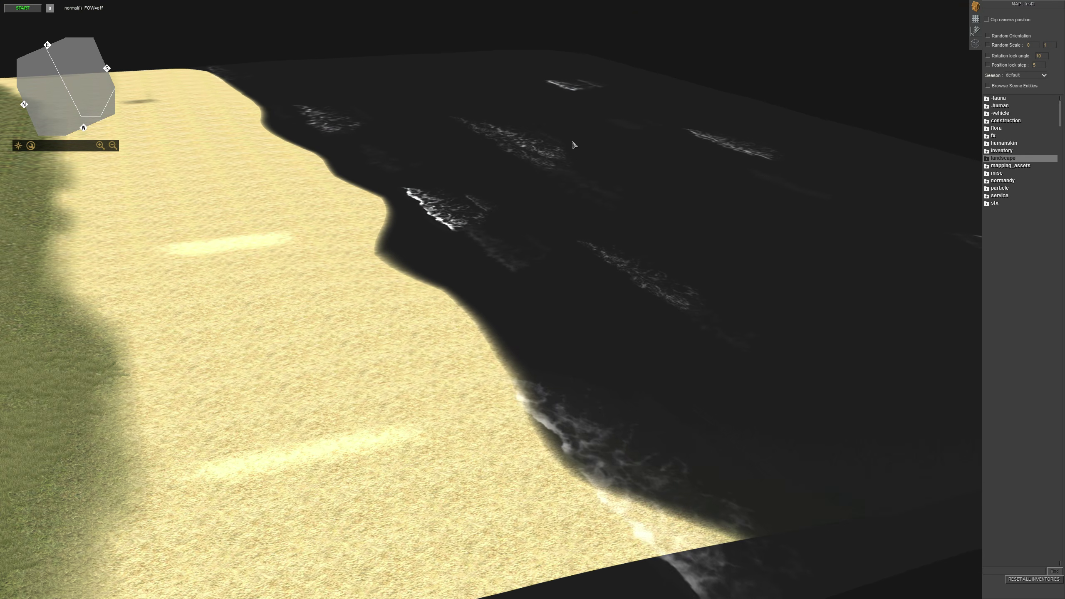
left_click_drag(720, 273, 720, 273)
middle_click_drag(720, 273, 628, 117)
left_click_drag(628, 117, 757, 252)
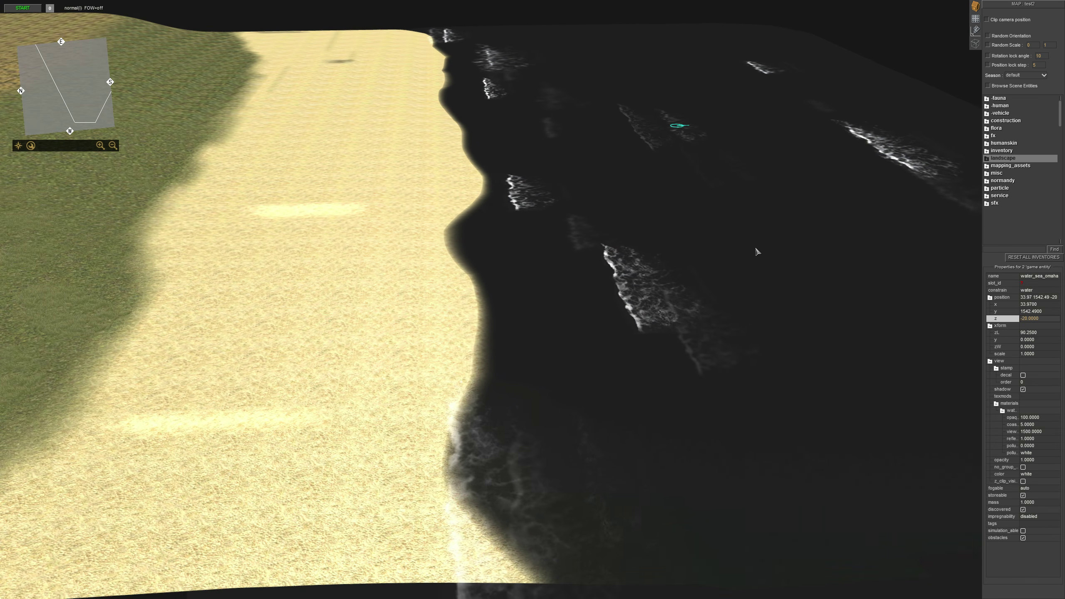
left_click(645, 255)
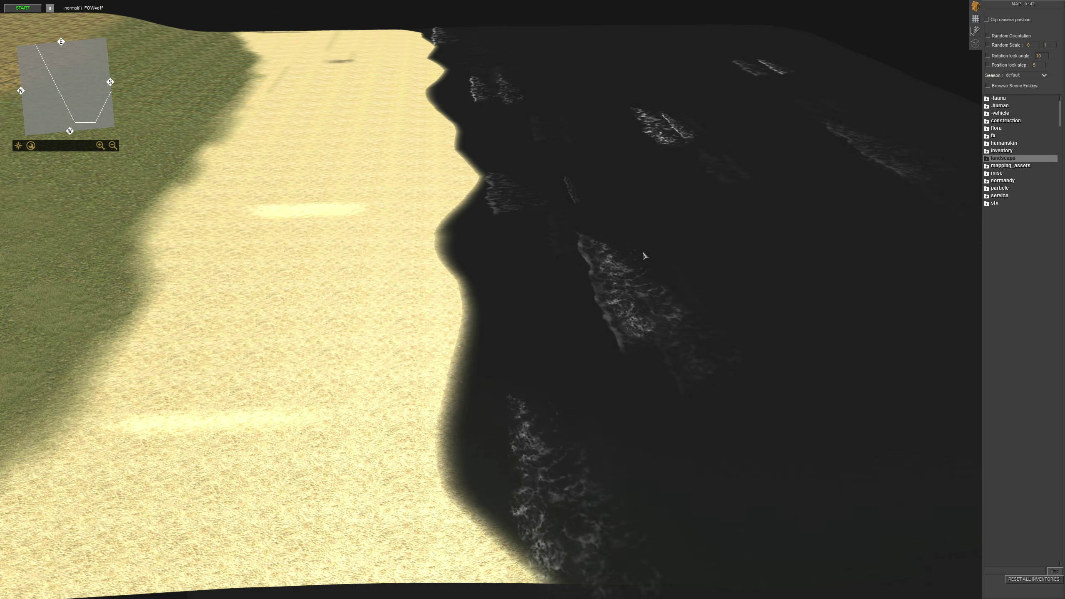
Survey the whole map from the open sea across the beach and green slope to the field.
middle_click_drag(644, 255, 516, 276)
scroll(545, 262, "up", 2)
key("Right")
scroll(579, 277, "down", 1)
scroll(515, 277, "down", 3)
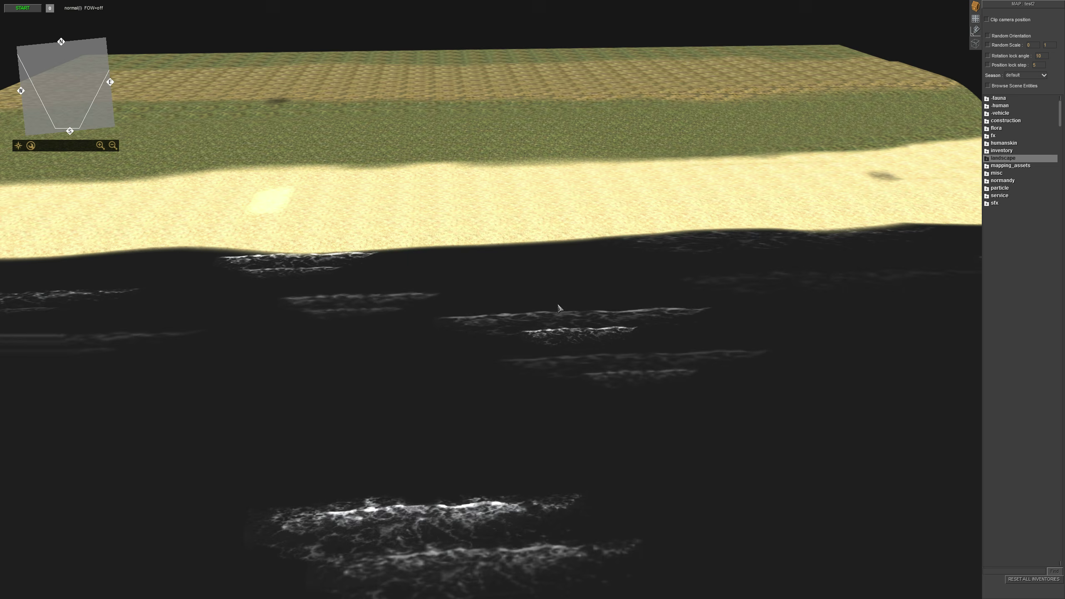
middle_click_drag(558, 306, 537, 296)
key("Down")
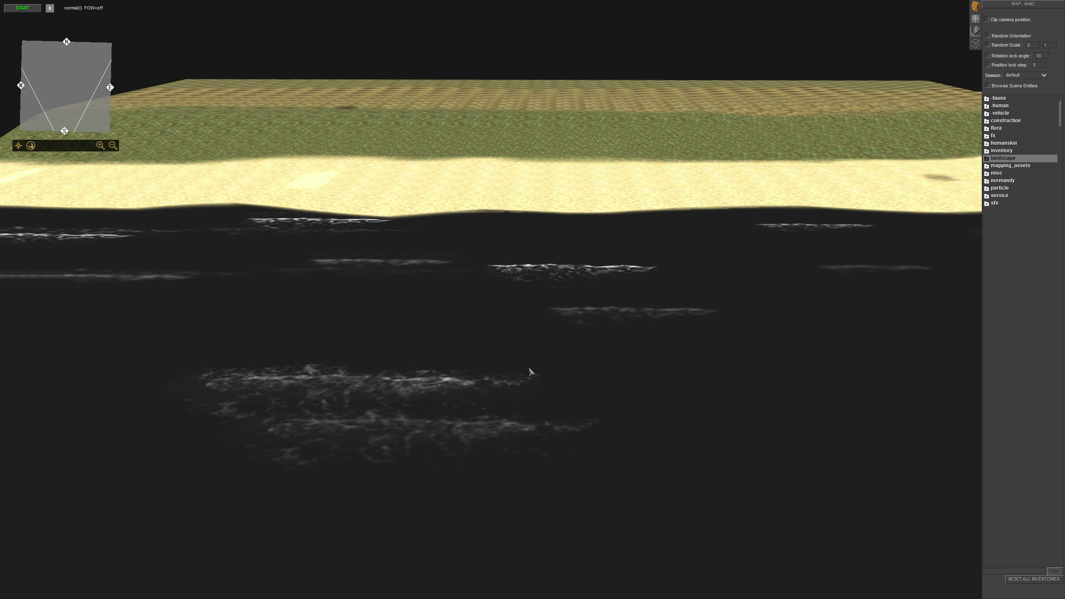
middle_click_drag(465, 244, 542, 262)
scroll(482, 277, "down", 2)
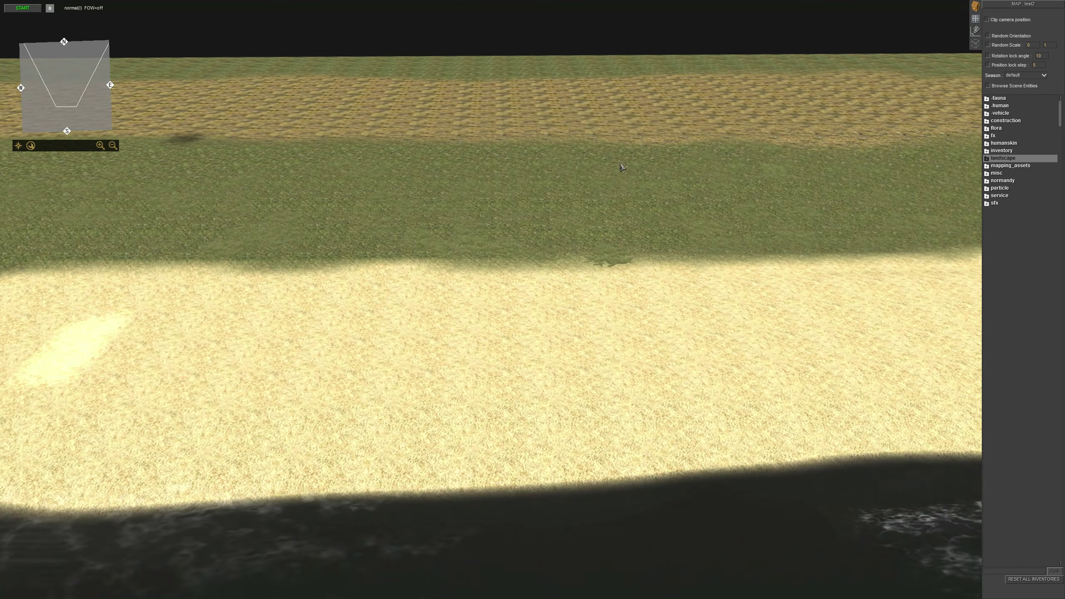
middle_click_drag(621, 164, 592, 301)
scroll(579, 267, "up", 3)
scroll(685, 277, "down", 3)
scroll(587, 303, "down", 3)
middle_click_drag(549, 260, 449, 313)
scroll(448, 312, "up", 2)
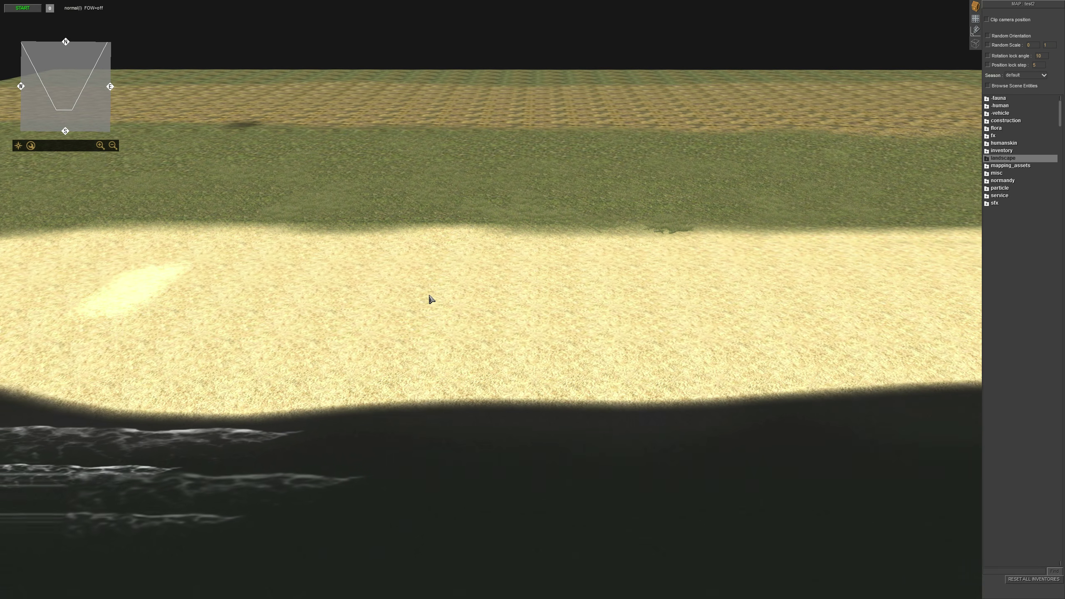
scroll(446, 285, "up", 1)
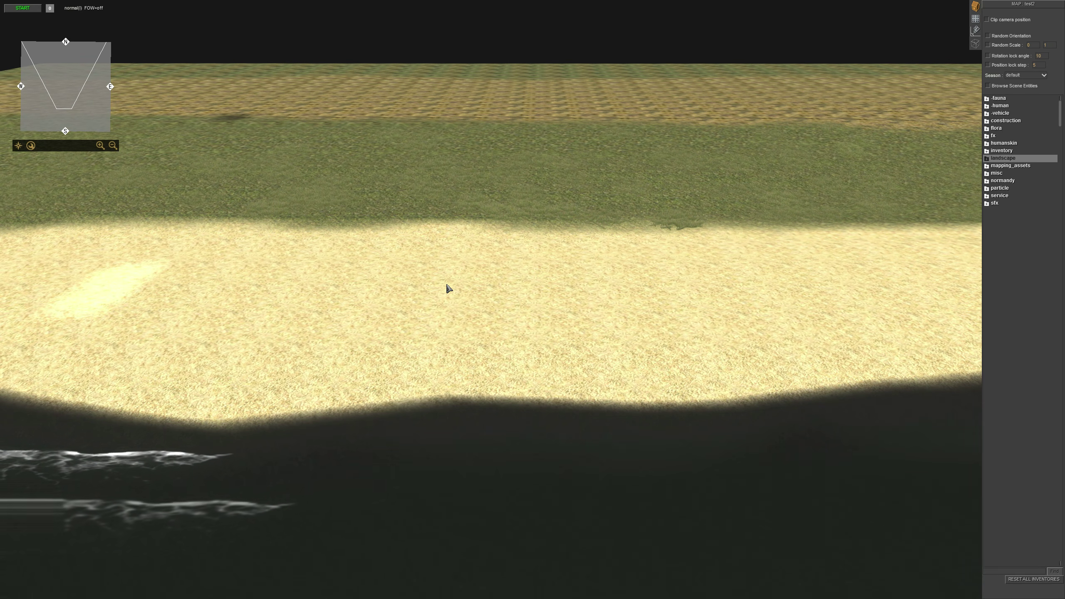
Inspect the grassy slope between the beach and the ploughed field from the sea side and from the inland side.
scroll(447, 288, "down", 2)
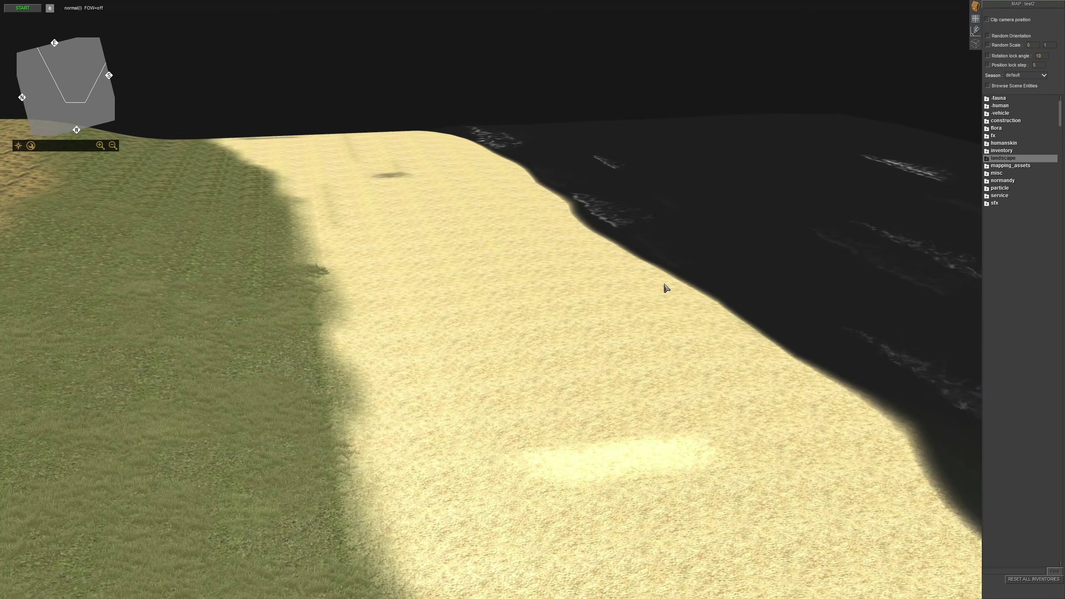
middle_click_drag(666, 288, 504, 295)
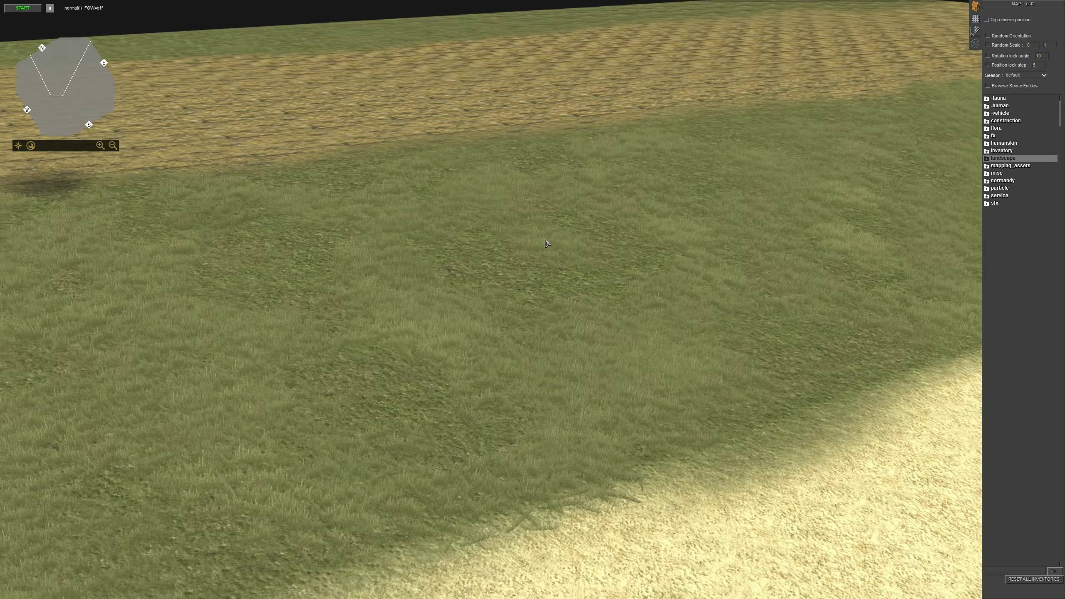
middle_click_drag(544, 238, 633, 230)
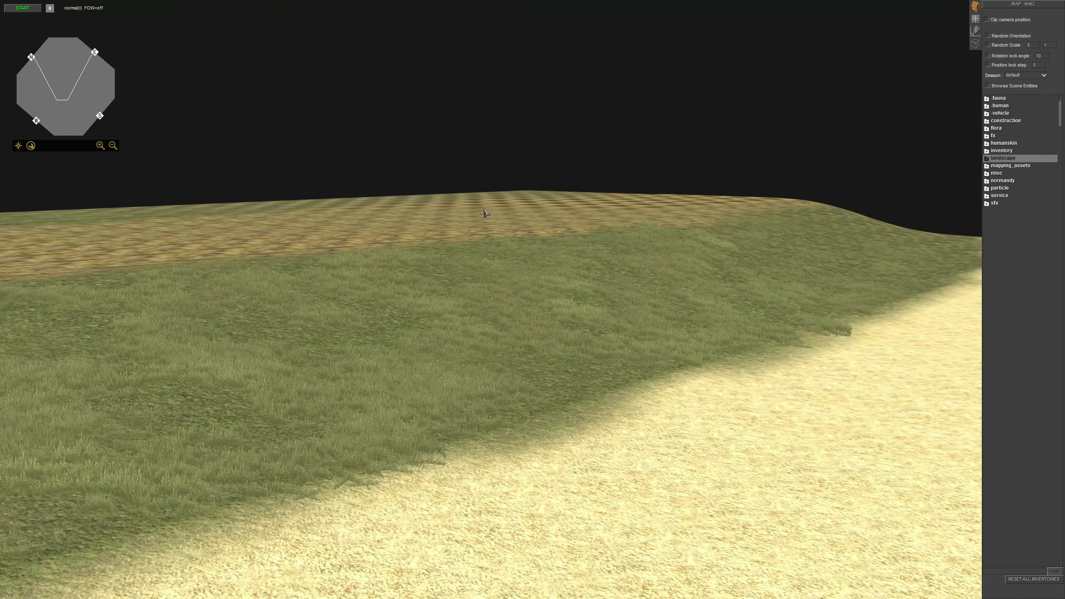
middle_click_drag(484, 209, 326, 95)
middle_click_drag(649, 242, 534, 233)
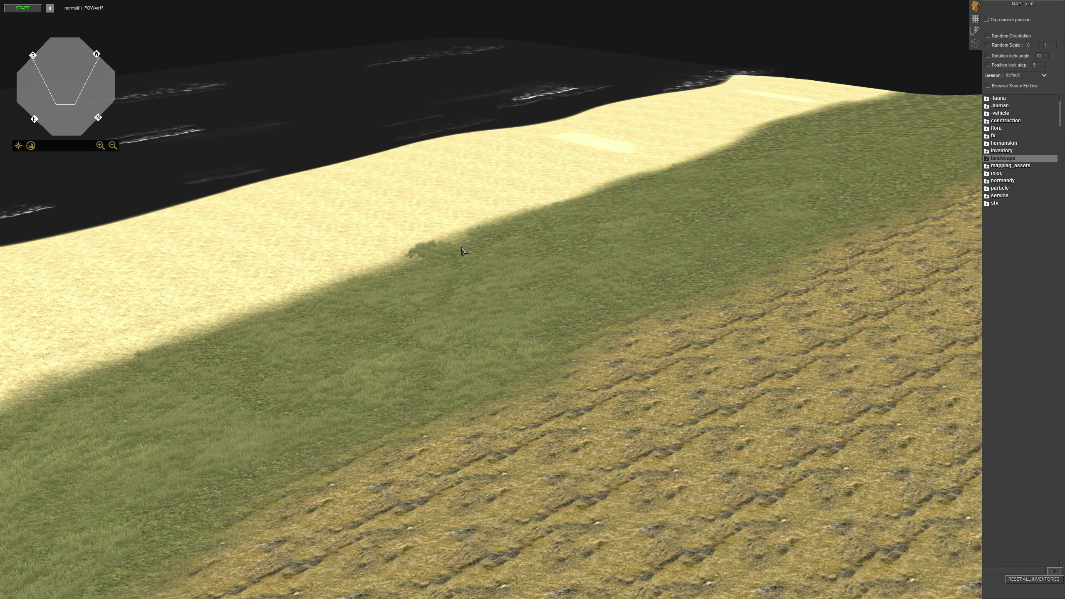
middle_click_drag(463, 251, 604, 191)
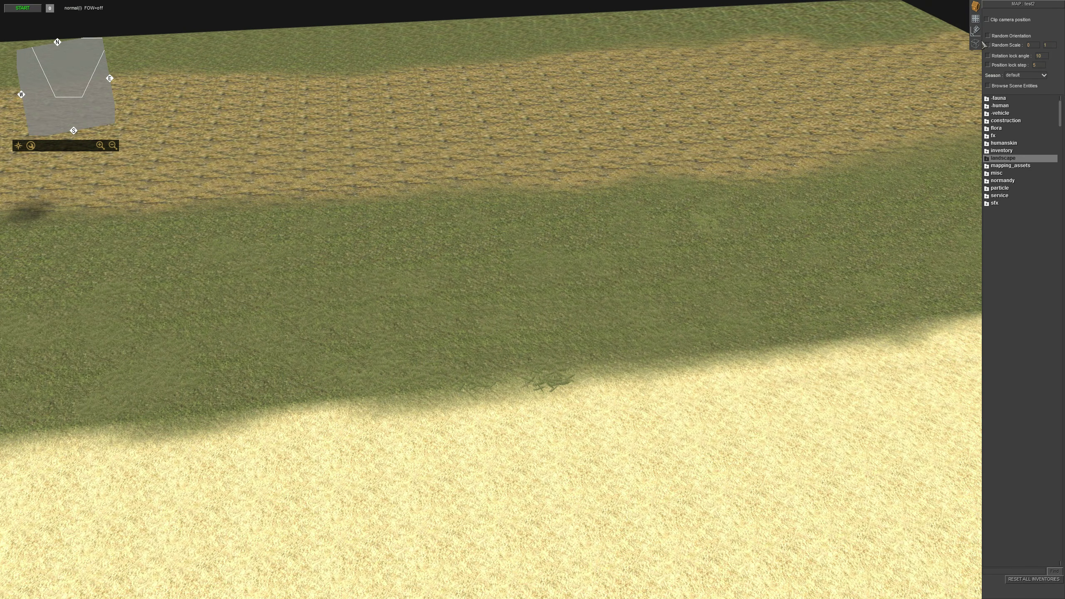
Select the construction category in the entity list and view the beach and slope from the open sea.
left_click(1018, 122)
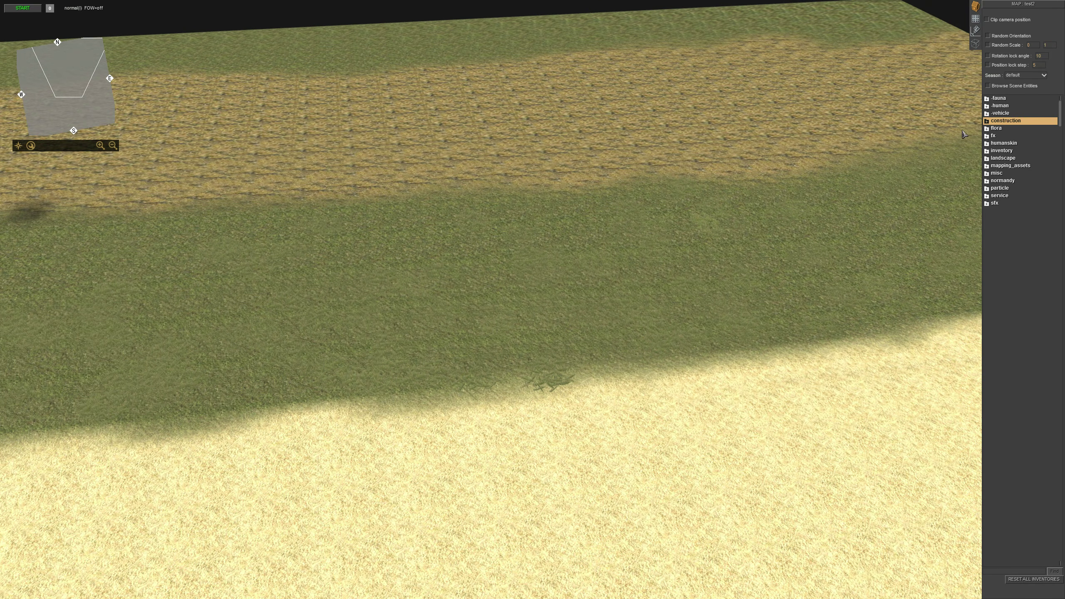
middle_click_drag(503, 201, 511, 127)
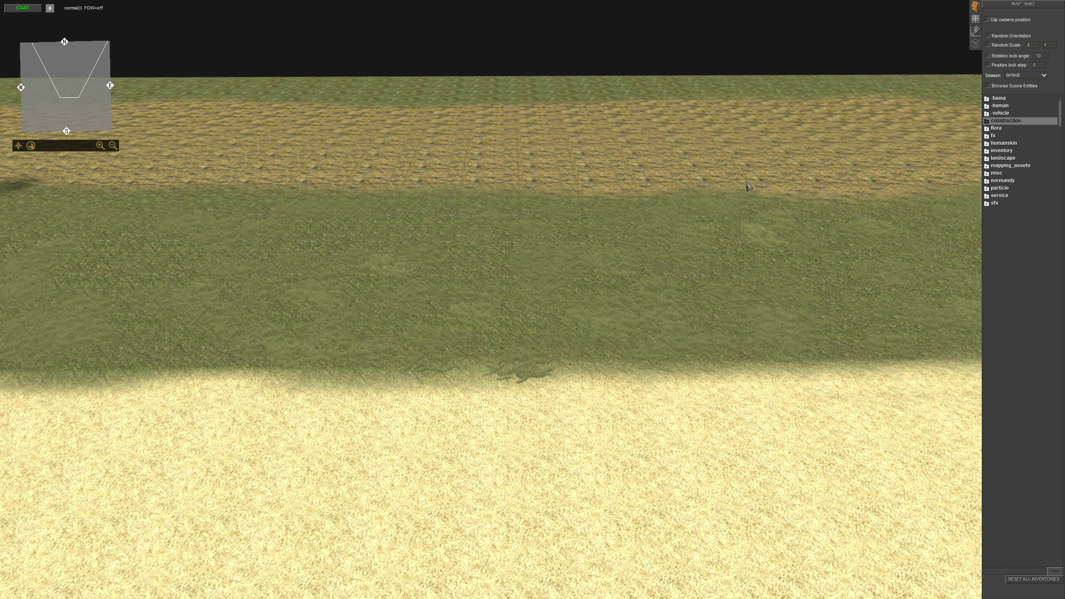
middle_click_drag(749, 186, 434, 302)
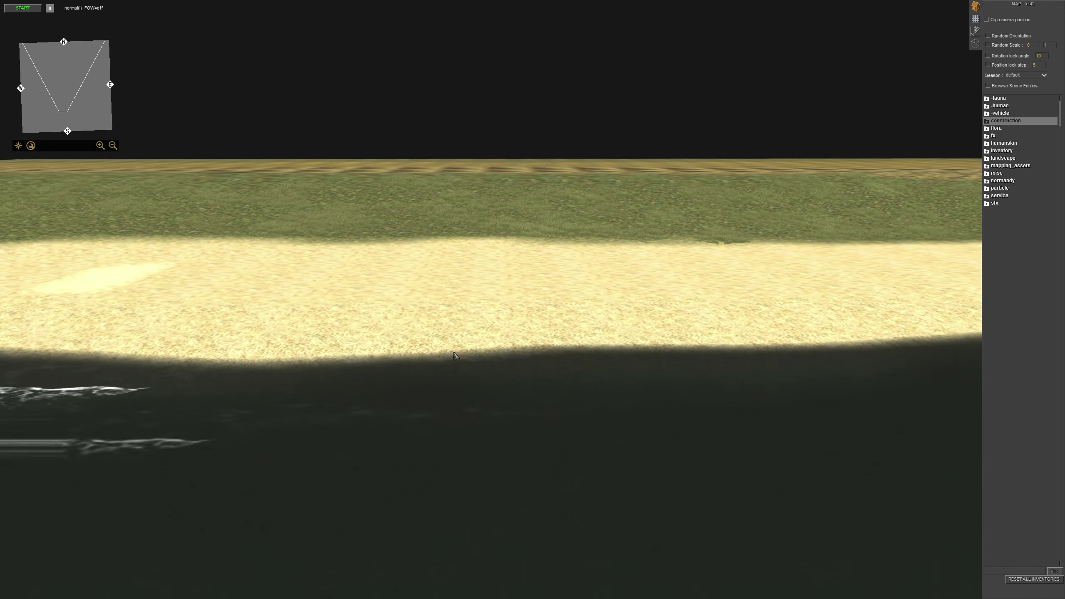
Examine the shoreline and the surf along the beach in both directions from above the water.
middle_click_drag(455, 356, 373, 302)
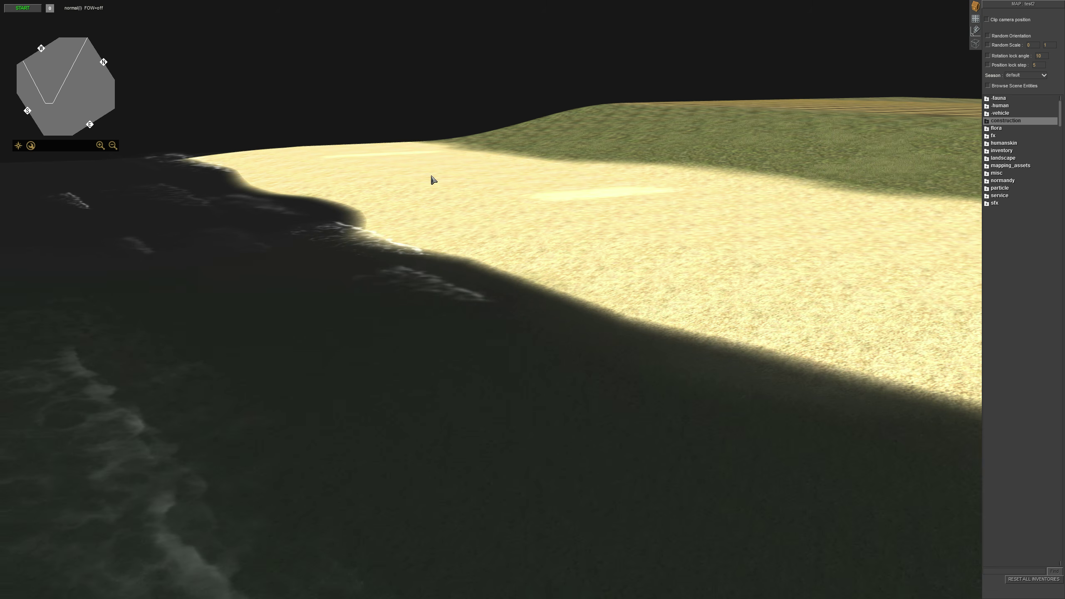
middle_click_drag(454, 188, 694, 191)
scroll(467, 270, "up", 3)
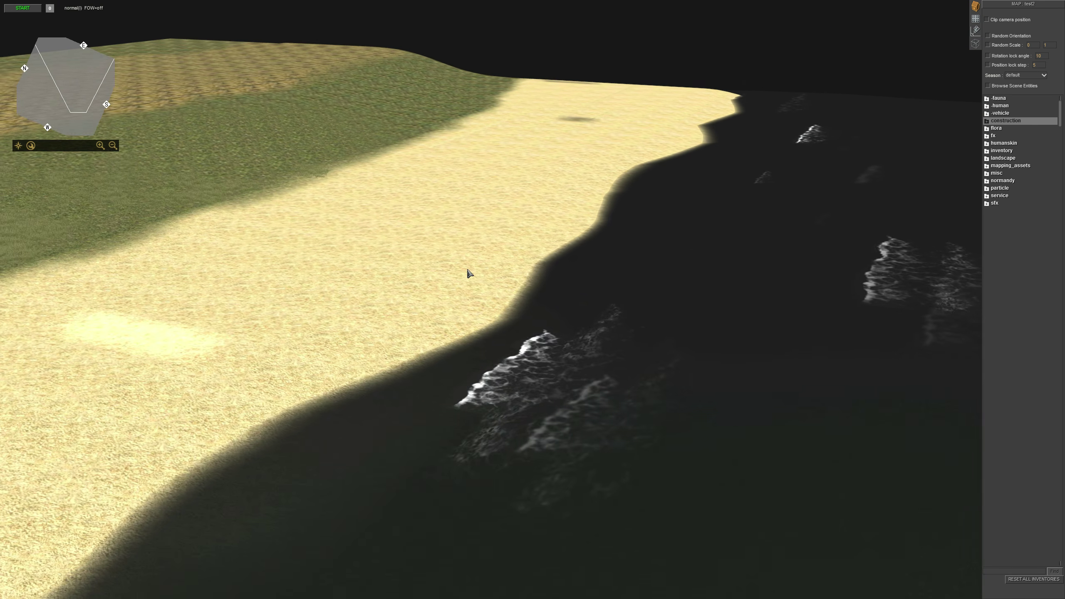
middle_click_drag(468, 270, 559, 261)
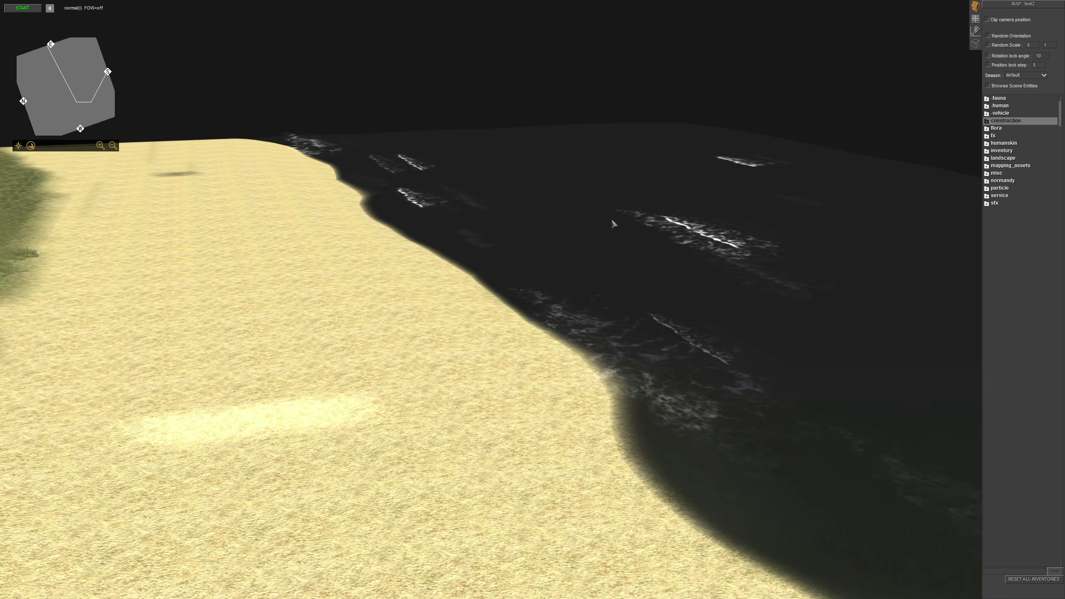
middle_click_drag(614, 223, 390, 228)
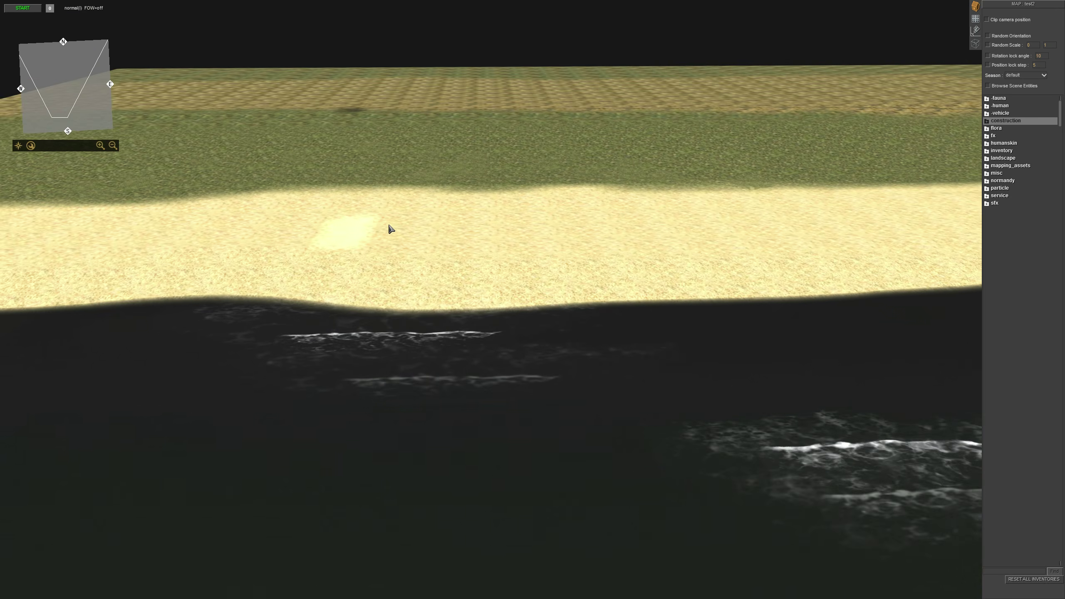
Inspect the painted grass and the field texture up close along the top of the slope.
middle_click_drag(736, 154, 643, 184)
scroll(643, 183, "up", 3)
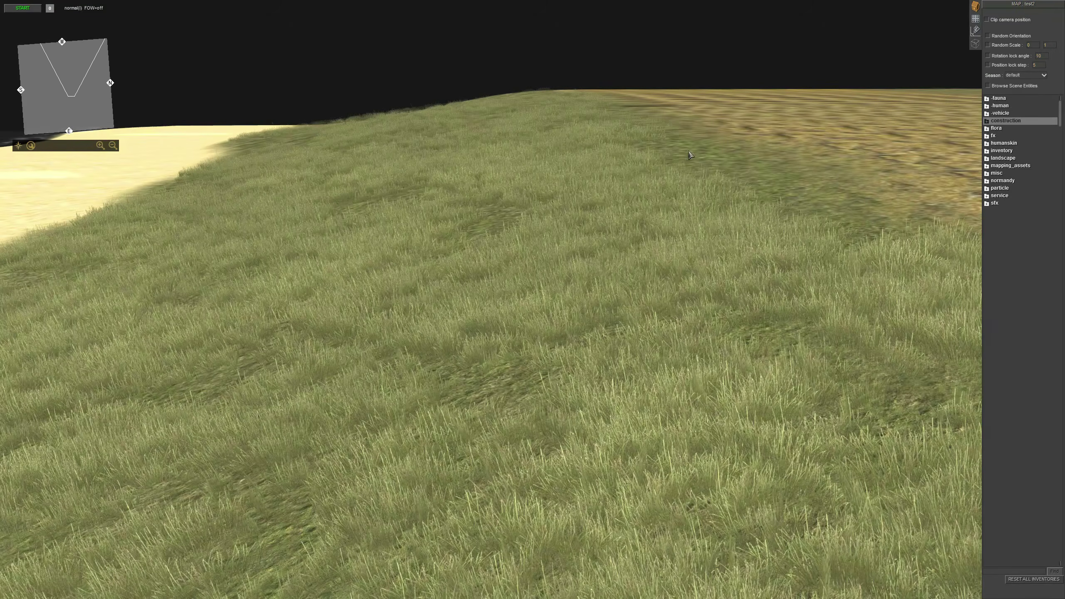
scroll(690, 156, "down", 2)
middle_click_drag(689, 157, 675, 166)
scroll(723, 111, "up", 2)
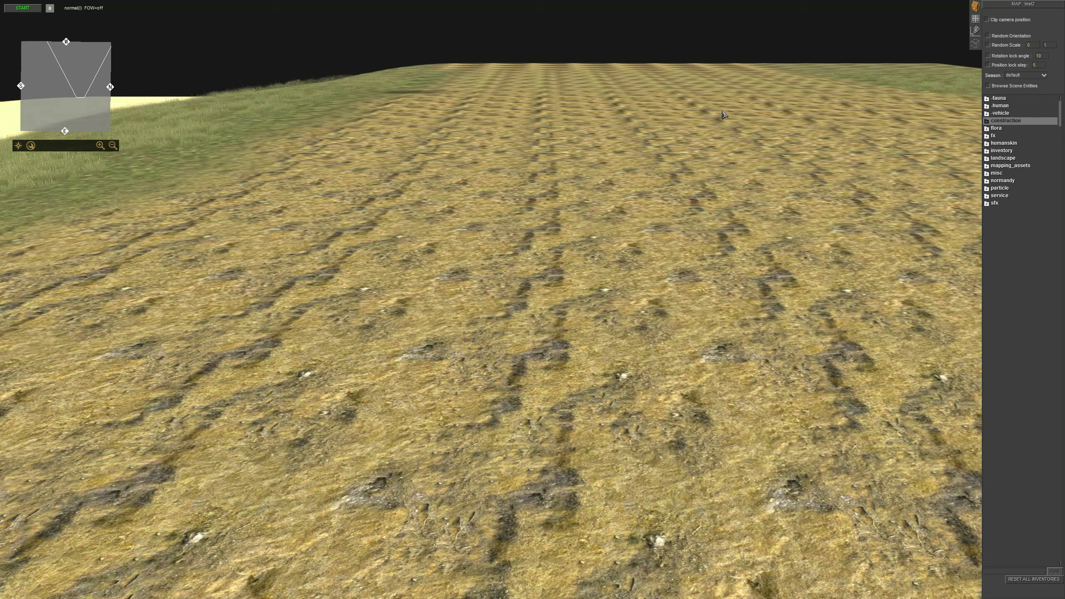
scroll(67, 226, "down", 2)
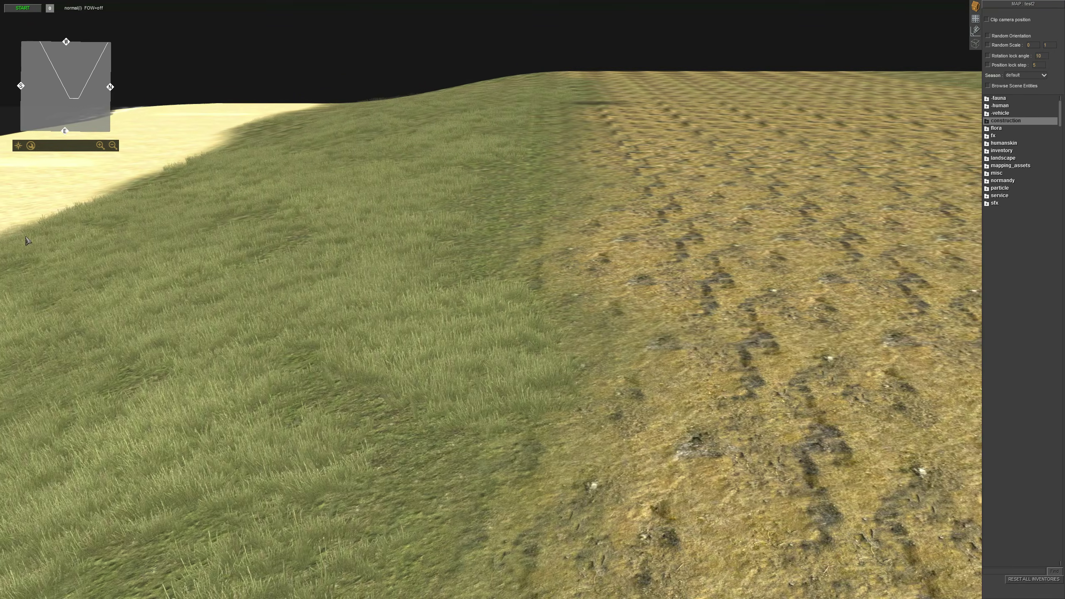
middle_click_drag(327, 247, 545, 244)
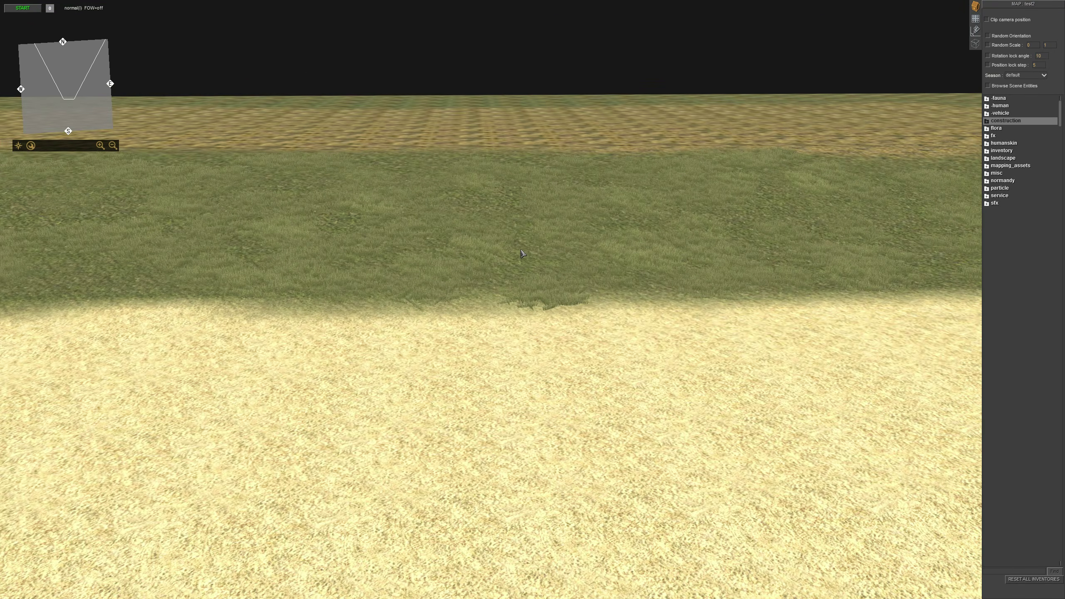
Survey the beach, green slope and field from above the sand, looking inland and along the coast.
scroll(341, 344, "down", 2)
middle_click_drag(296, 164, 527, 286)
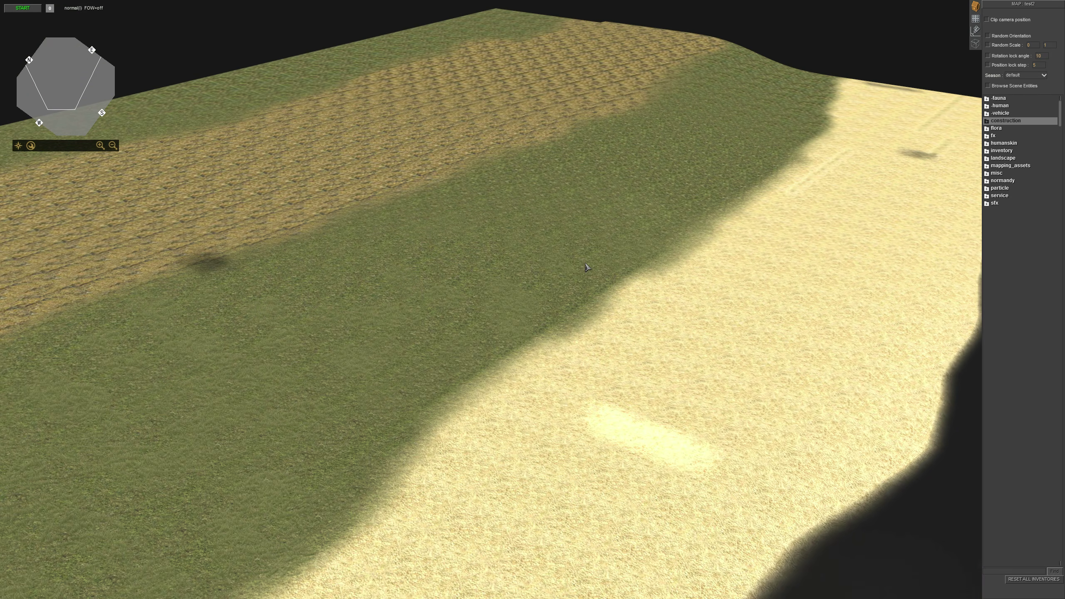
middle_click_drag(586, 267, 621, 252)
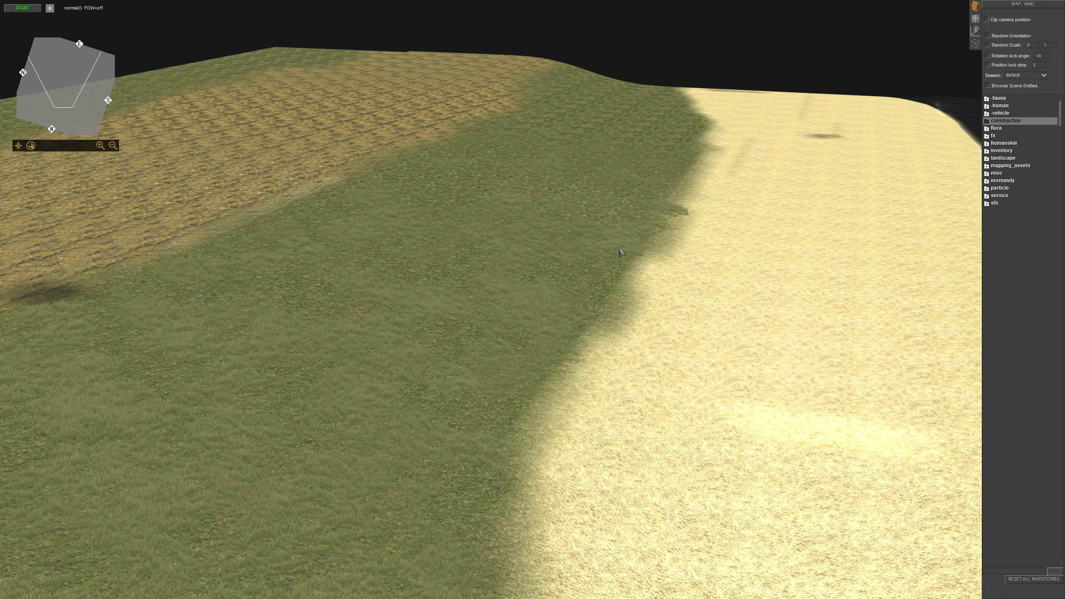
scroll(620, 249, "down", 3)
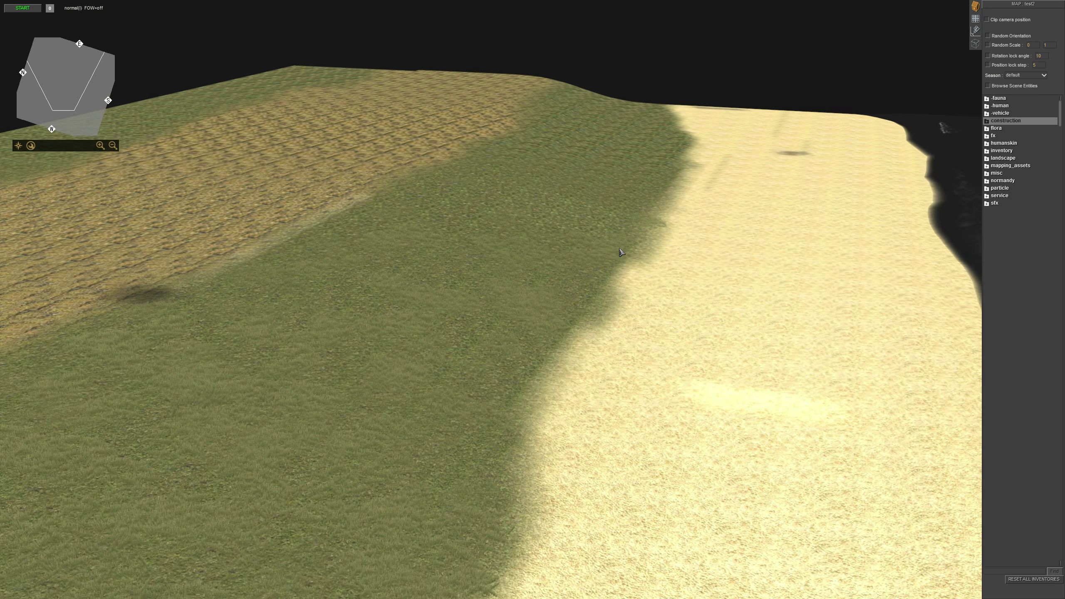
middle_click_drag(620, 249, 538, 231)
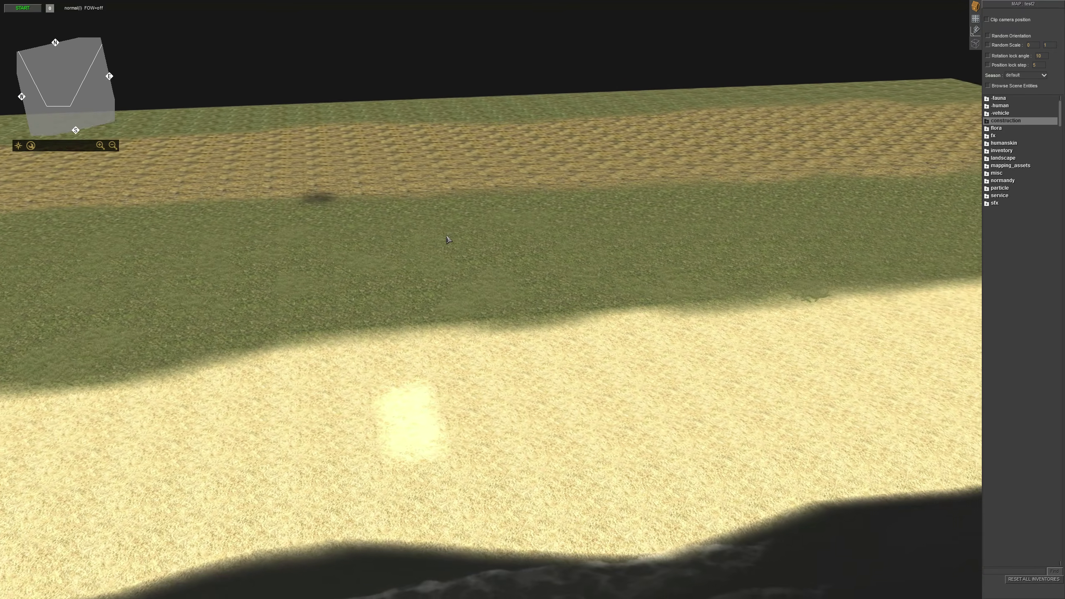
right_click(532, 267)
key("Escape")
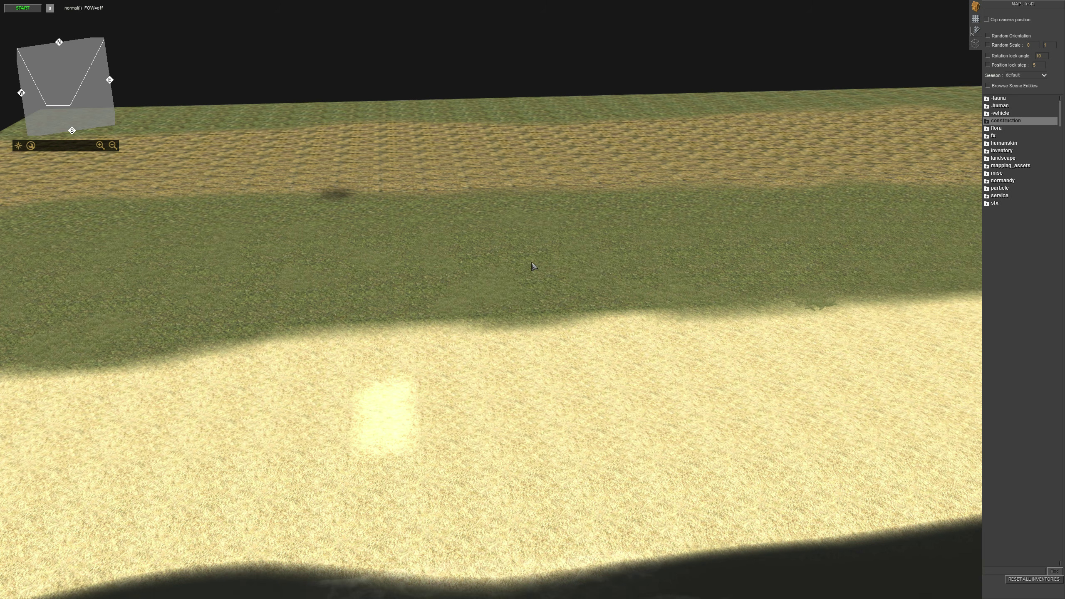
middle_click_drag(534, 267, 504, 209)
scroll(625, 272, "up", 2)
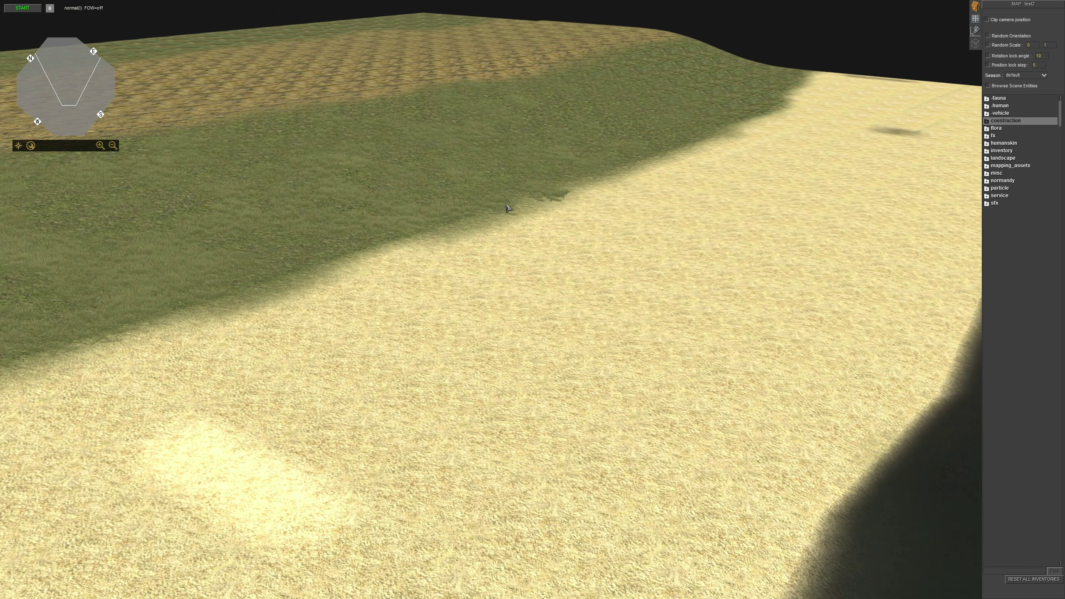